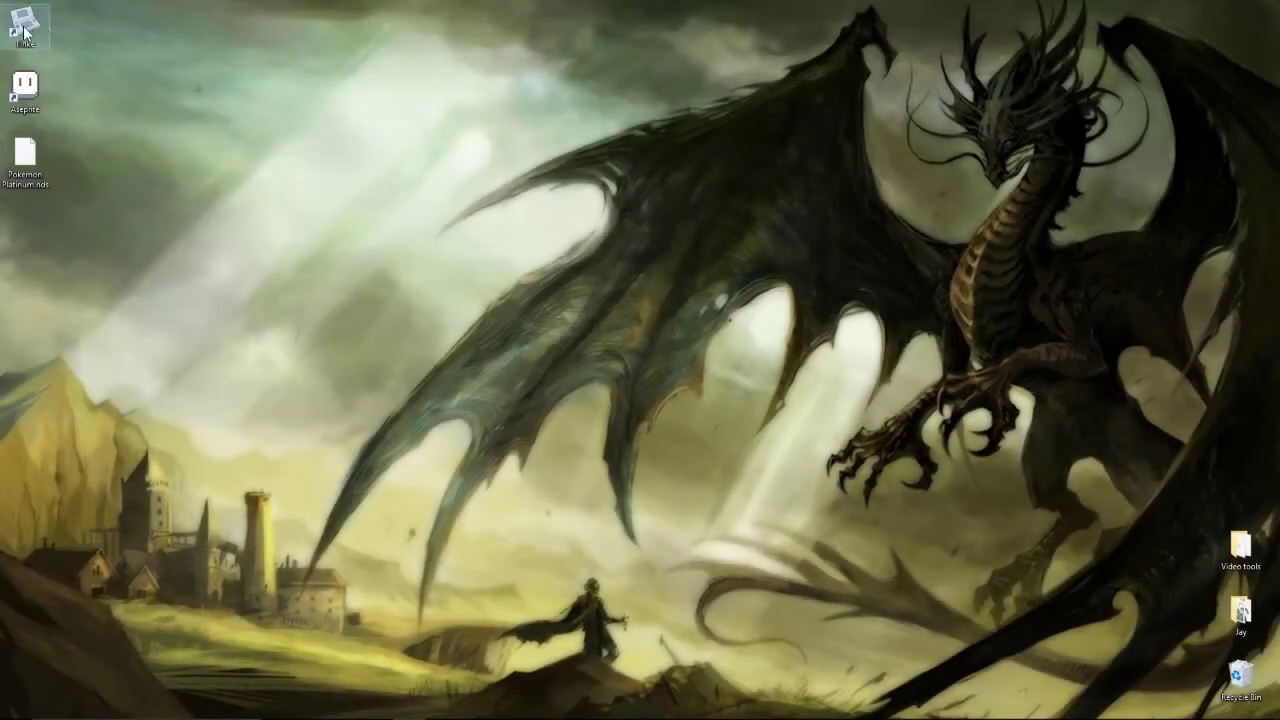
- Load Pokemon Platinum.nds in Tinke and select poketool > trgra > trbgra.narc
{"action": "double_click", "coordinate": [24, 33]}
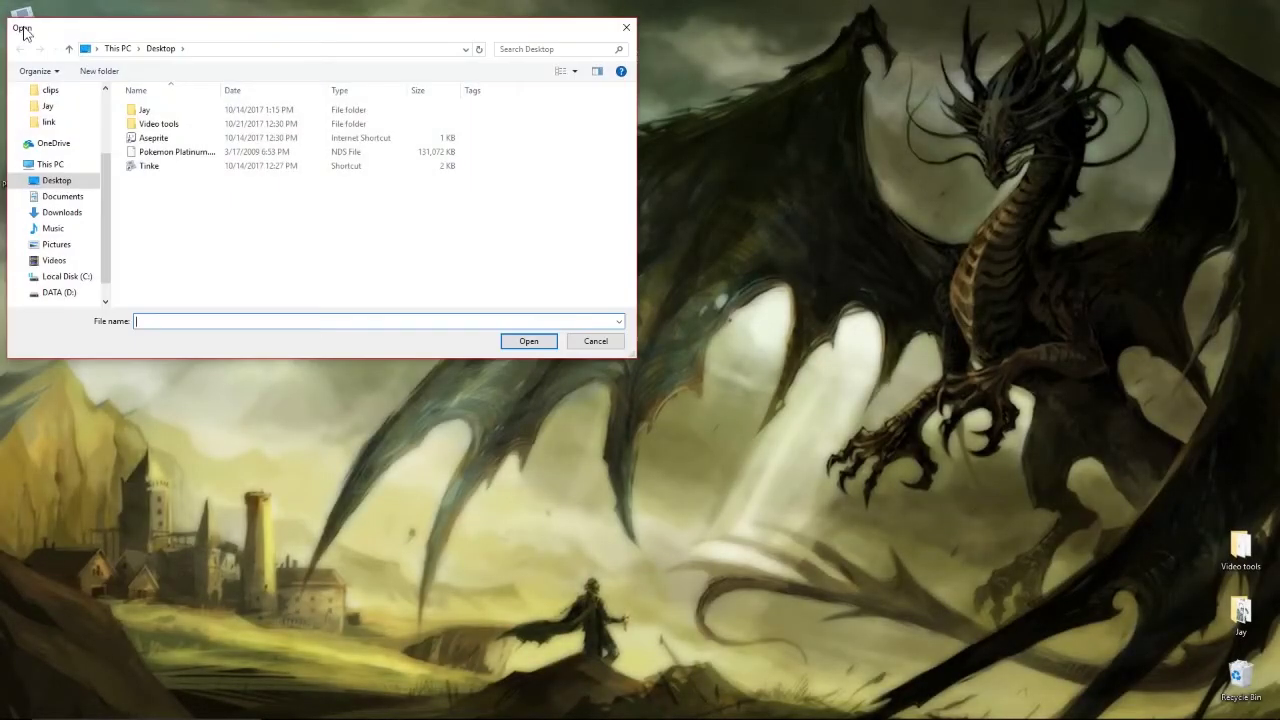
{"action": "double_click", "coordinate": [165, 155]}
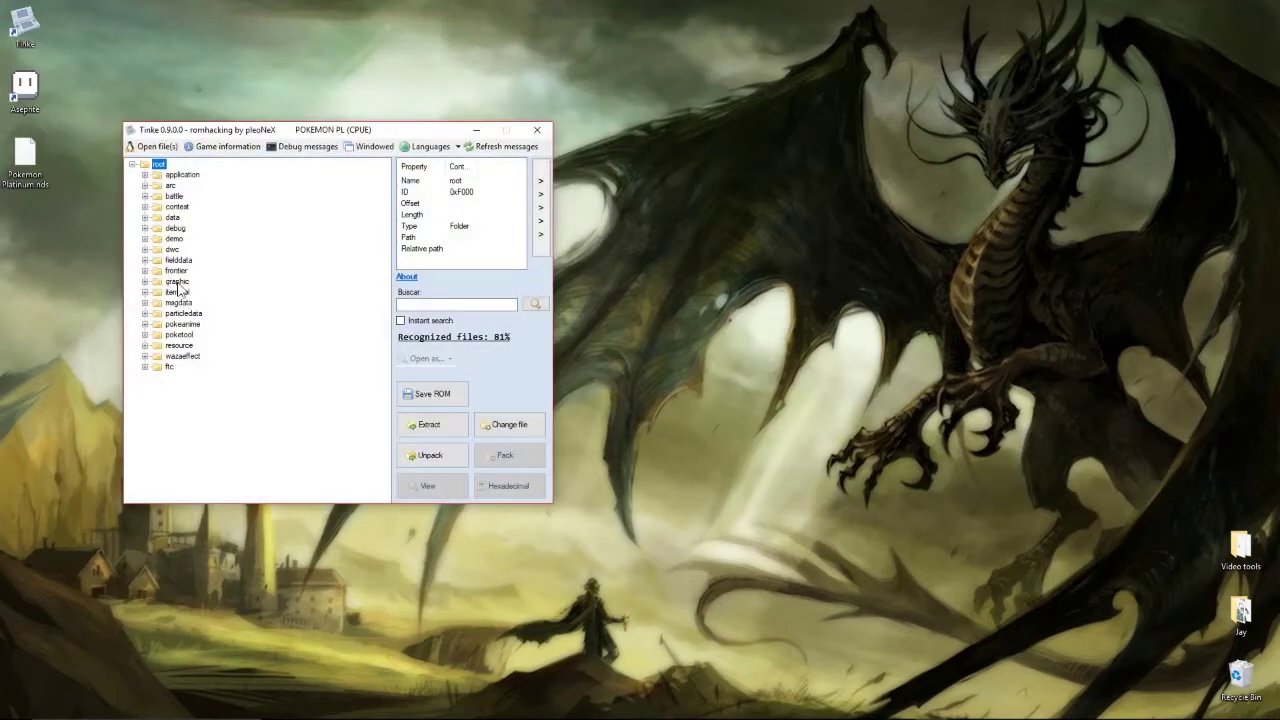
{"action": "left_click", "coordinate": [145, 336]}
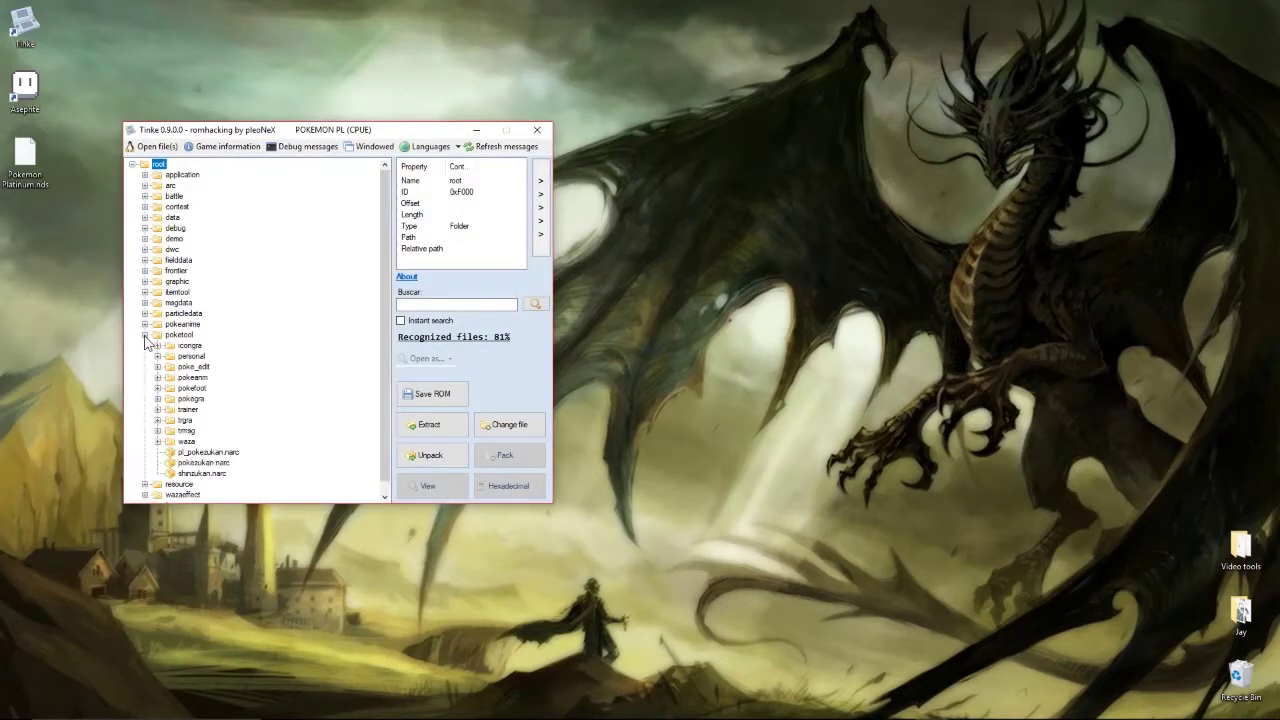
{"action": "left_click", "coordinate": [157, 421]}
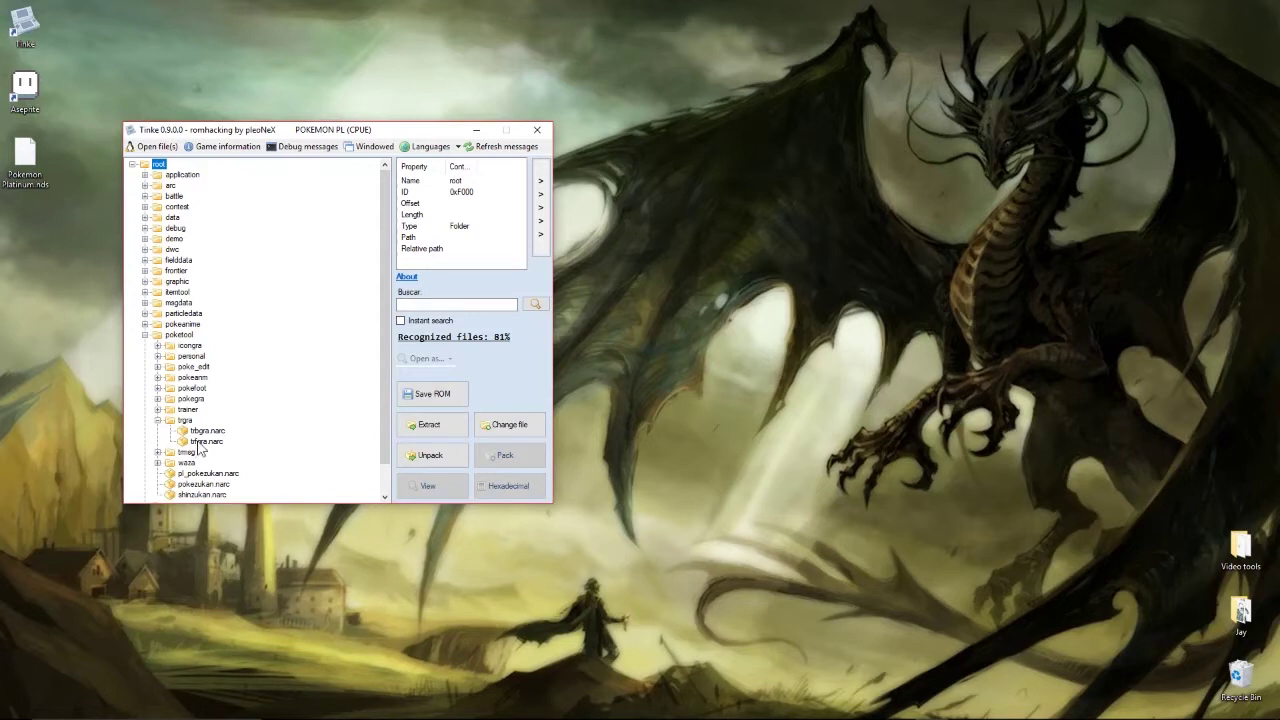
{"action": "left_click", "coordinate": [208, 432]}
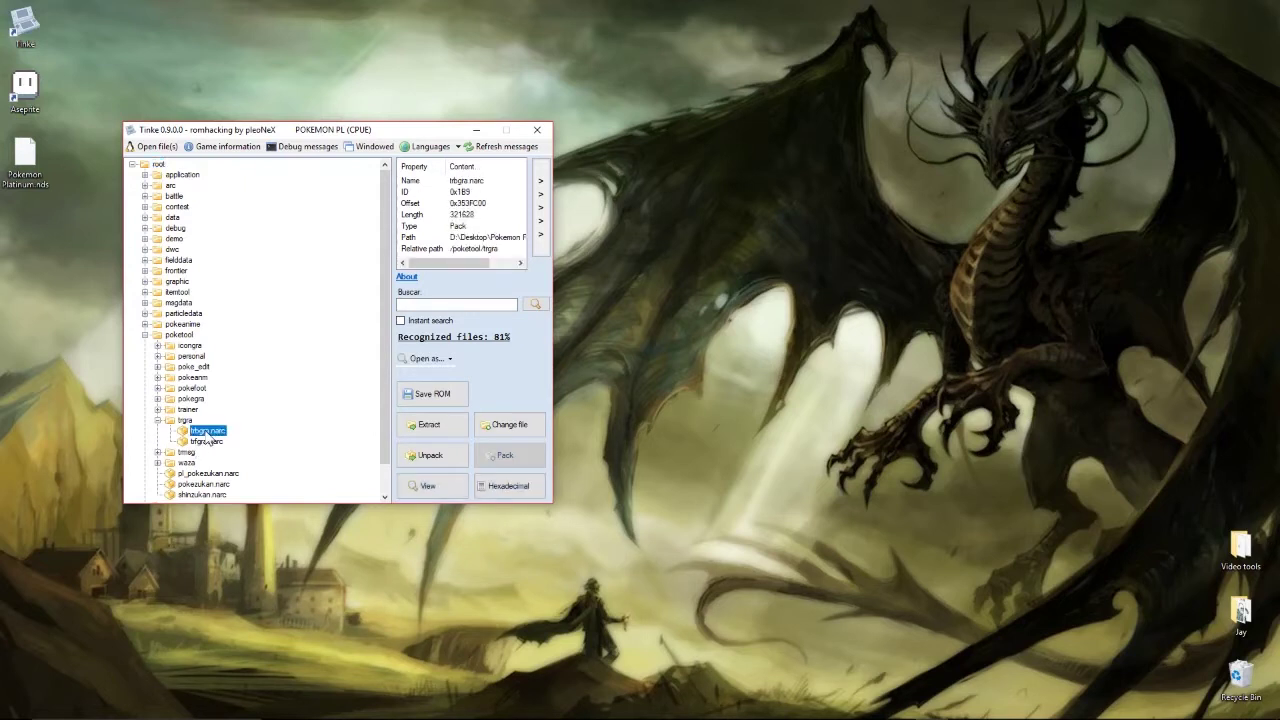
- Unpack trbgra.narc and view trbgra_0.RGCN as an image
{"action": "left_click", "coordinate": [430, 456]}
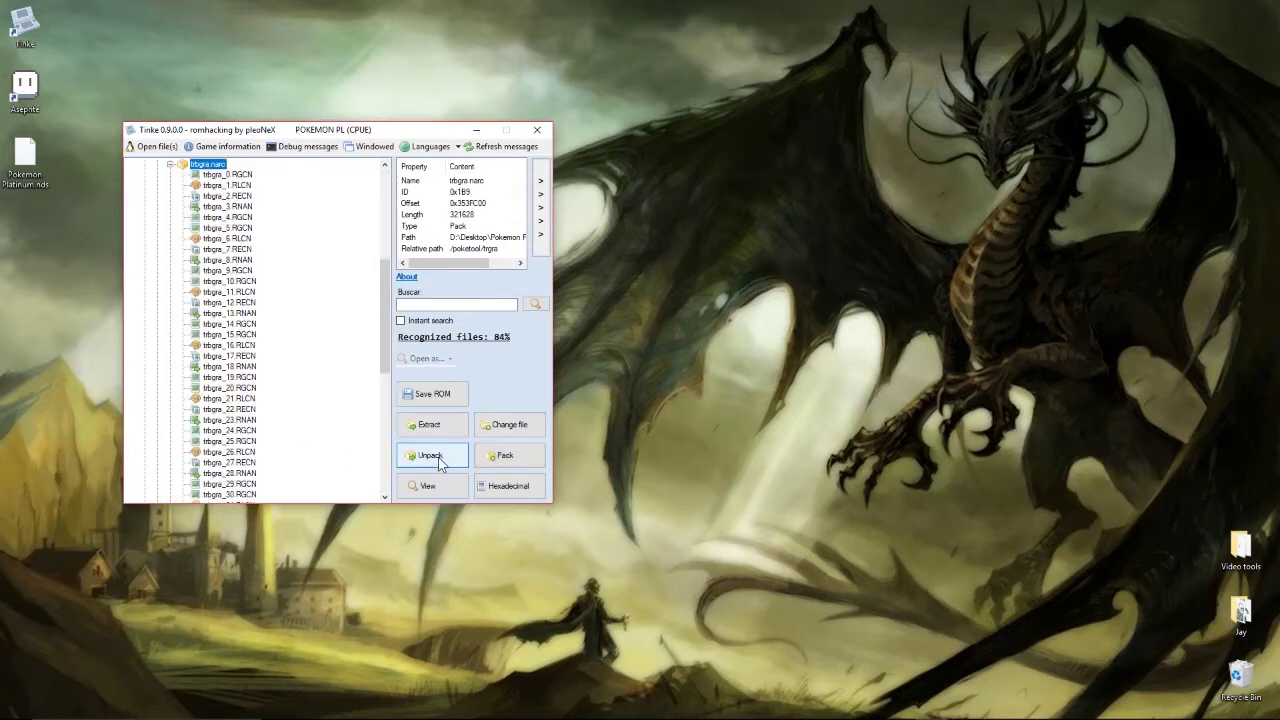
{"action": "left_click", "coordinate": [235, 186]}
{"action": "left_click", "coordinate": [230, 175]}
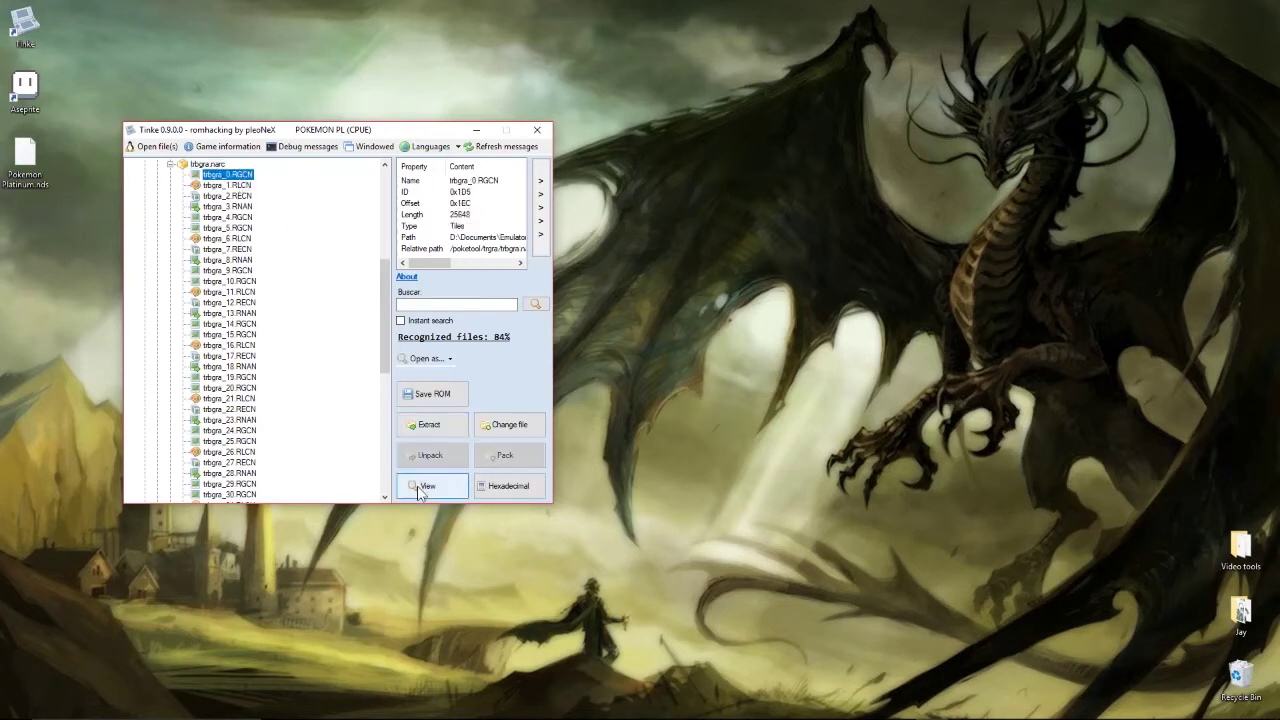
{"action": "left_click", "coordinate": [426, 486]}
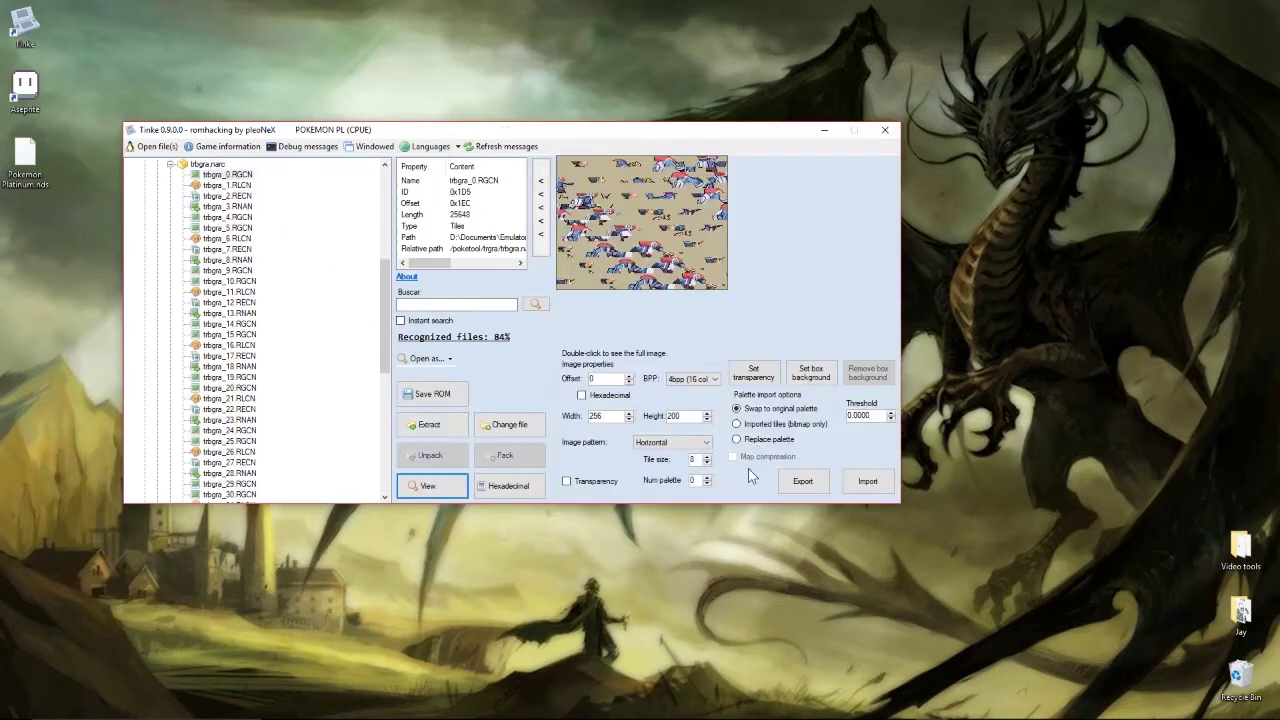
- Resize the trbgra_0.RGCN image view to width 64 and height 800
{"action": "left_click", "coordinate": [629, 420]}
{"action": "left_click", "coordinate": [629, 420]}
{"action": "left_click", "coordinate": [629, 420]}
{"action": "left_click_drag", "start_coordinate": [629, 420], "coordinate": [629, 421]}
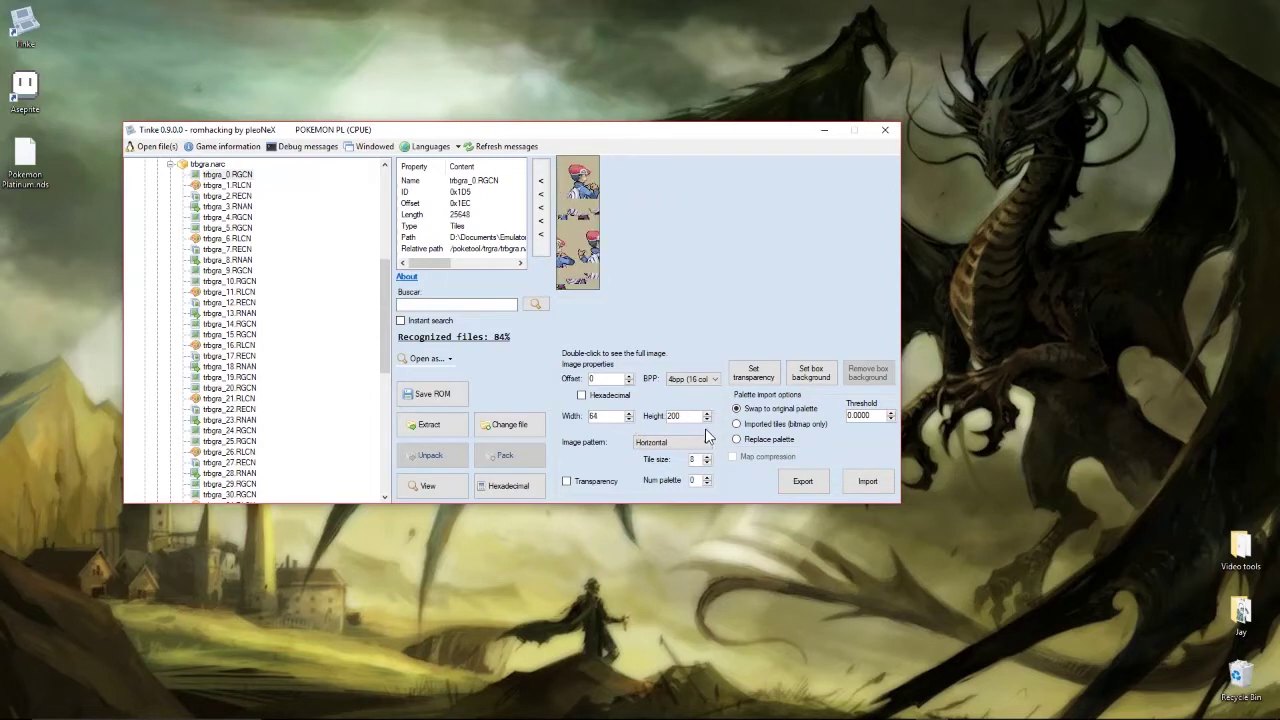
{"action": "left_click", "coordinate": [706, 414]}
{"action": "left_click", "coordinate": [706, 414]}
{"action": "left_click", "coordinate": [706, 414]}
{"action": "left_click_drag", "start_coordinate": [706, 416], "coordinate": [707, 418]}
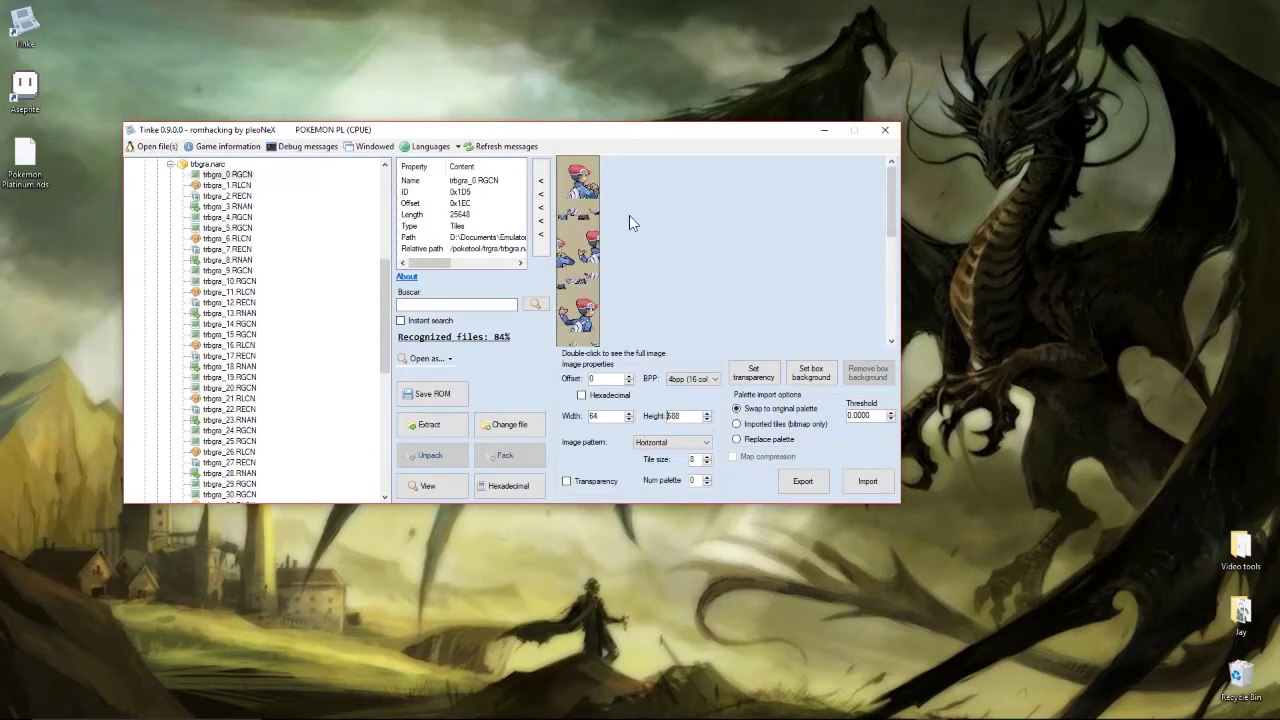
{"action": "scroll", "coordinate": [629, 225], "scroll_direction": "down", "scroll_amount": 2}
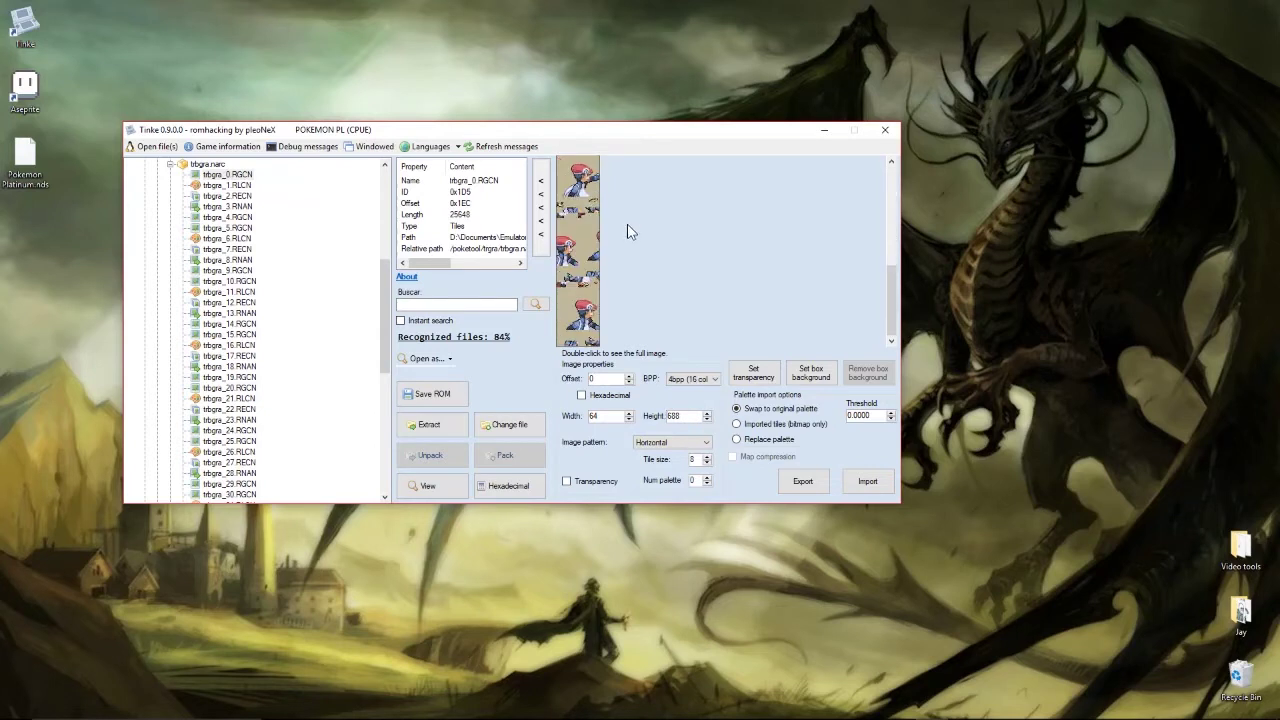
{"action": "left_click", "coordinate": [706, 415]}
{"action": "left_click", "coordinate": [706, 415]}
{"action": "scroll", "coordinate": [660, 268], "scroll_direction": "down", "scroll_amount": 1}
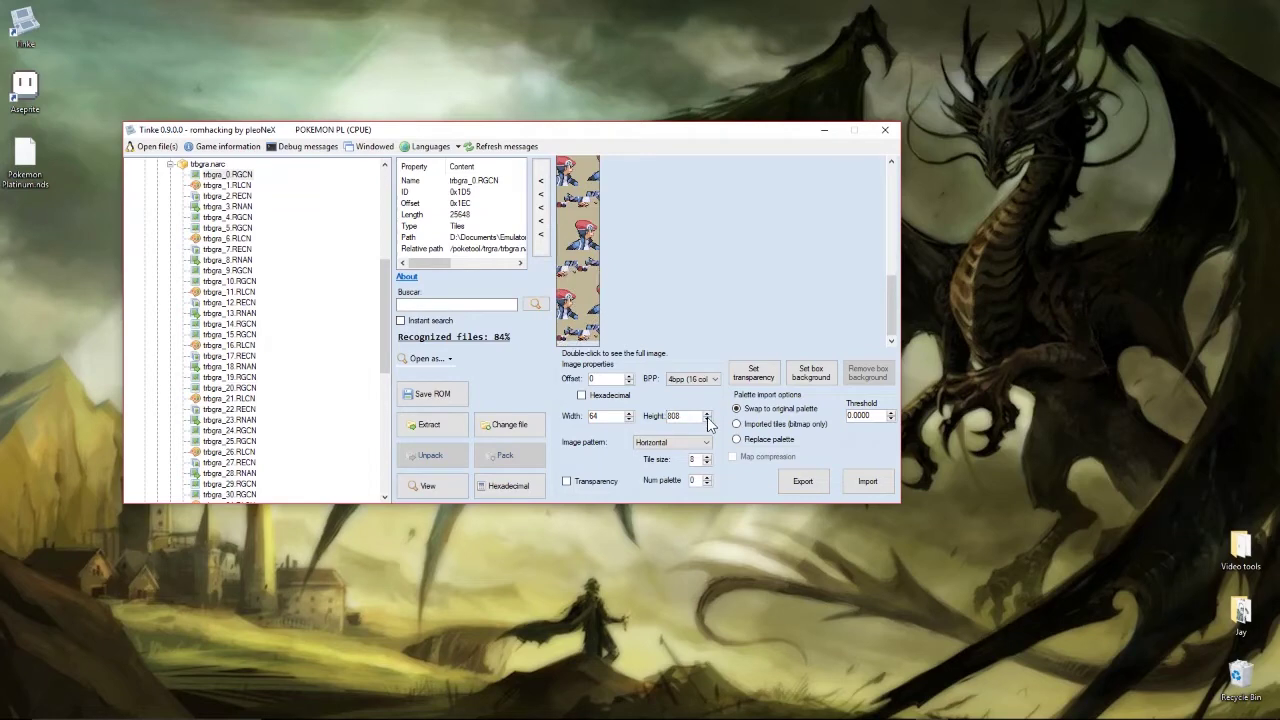
{"action": "left_click", "coordinate": [707, 420]}
- Export the 64×800 image to the desktop and minimise Tinke
{"action": "left_click", "coordinate": [801, 482]}
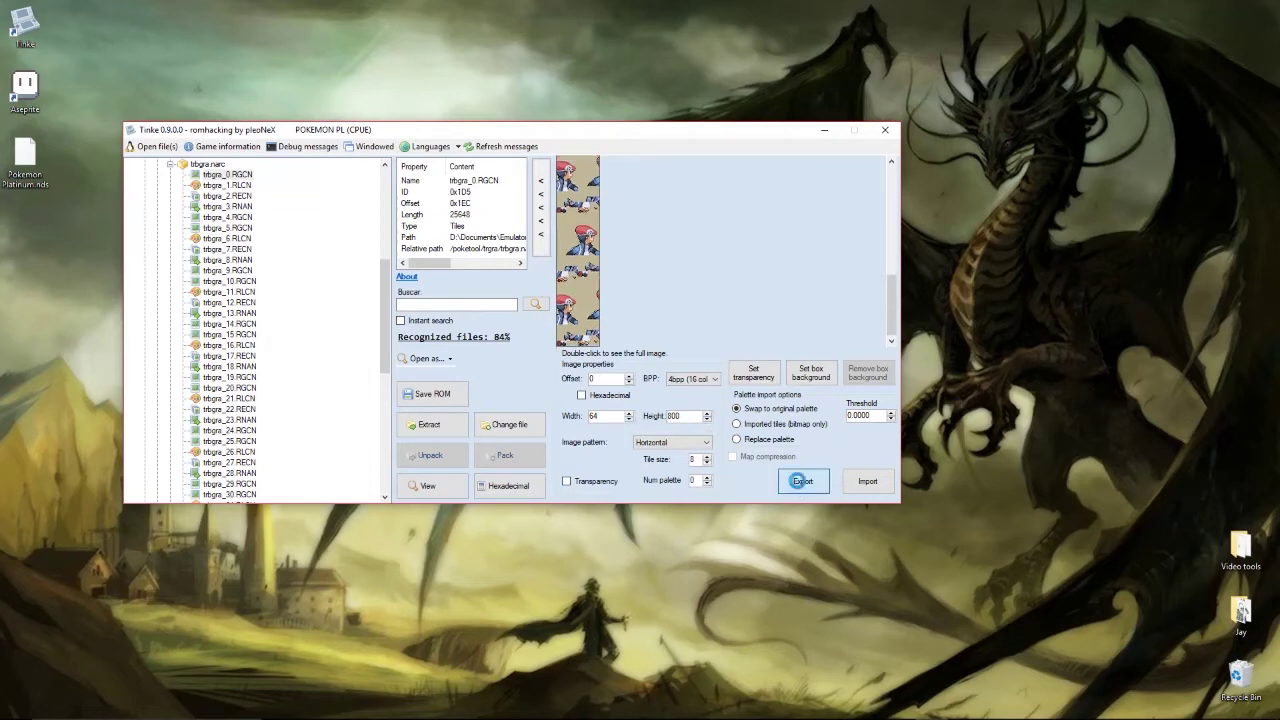
{"action": "left_click", "coordinate": [652, 464]}
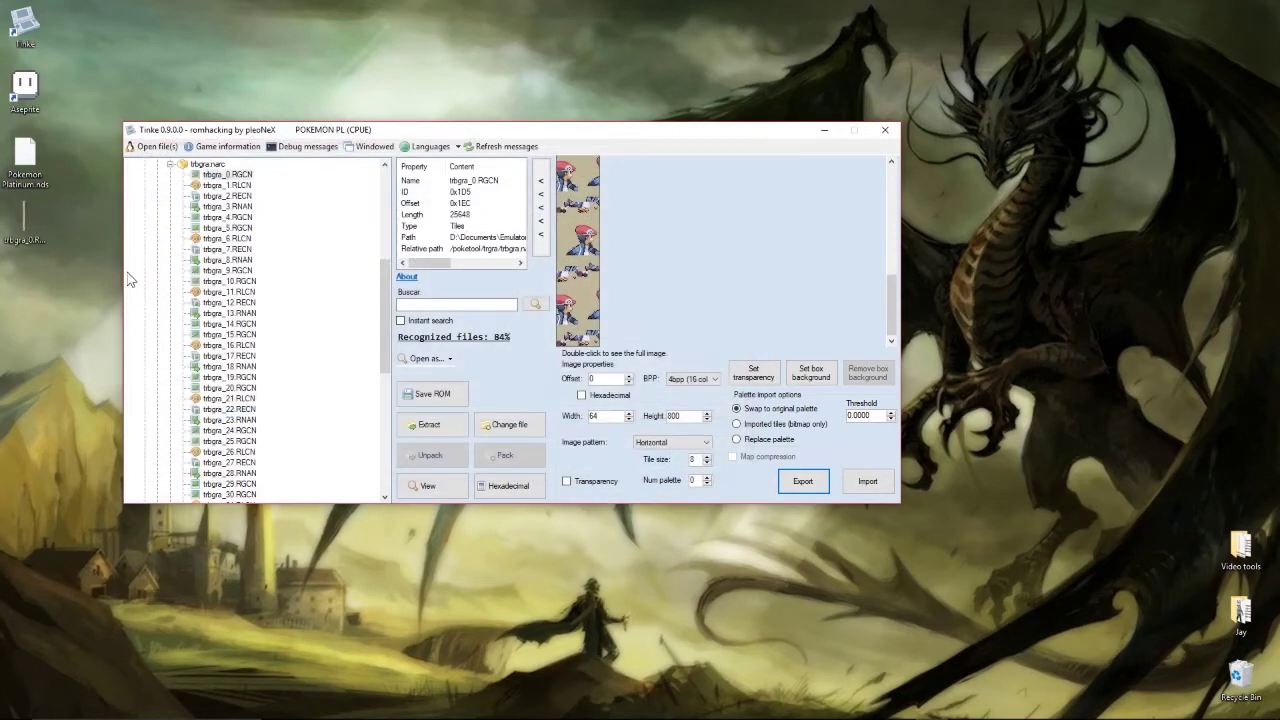
{"action": "left_click", "coordinate": [824, 131]}
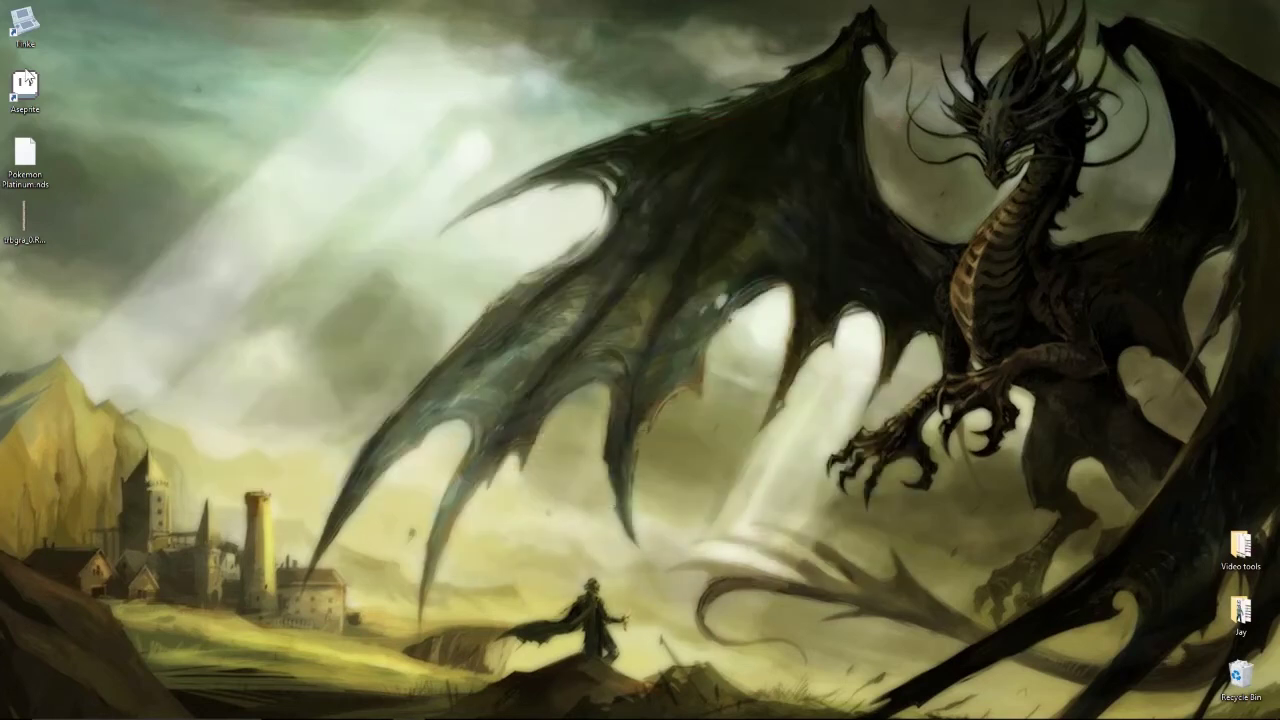
- Open trbgra_0.RGCN.png in Aseprite, inspect it, and open the Jay folder in Explorer
{"action": "double_click", "coordinate": [25, 84]}
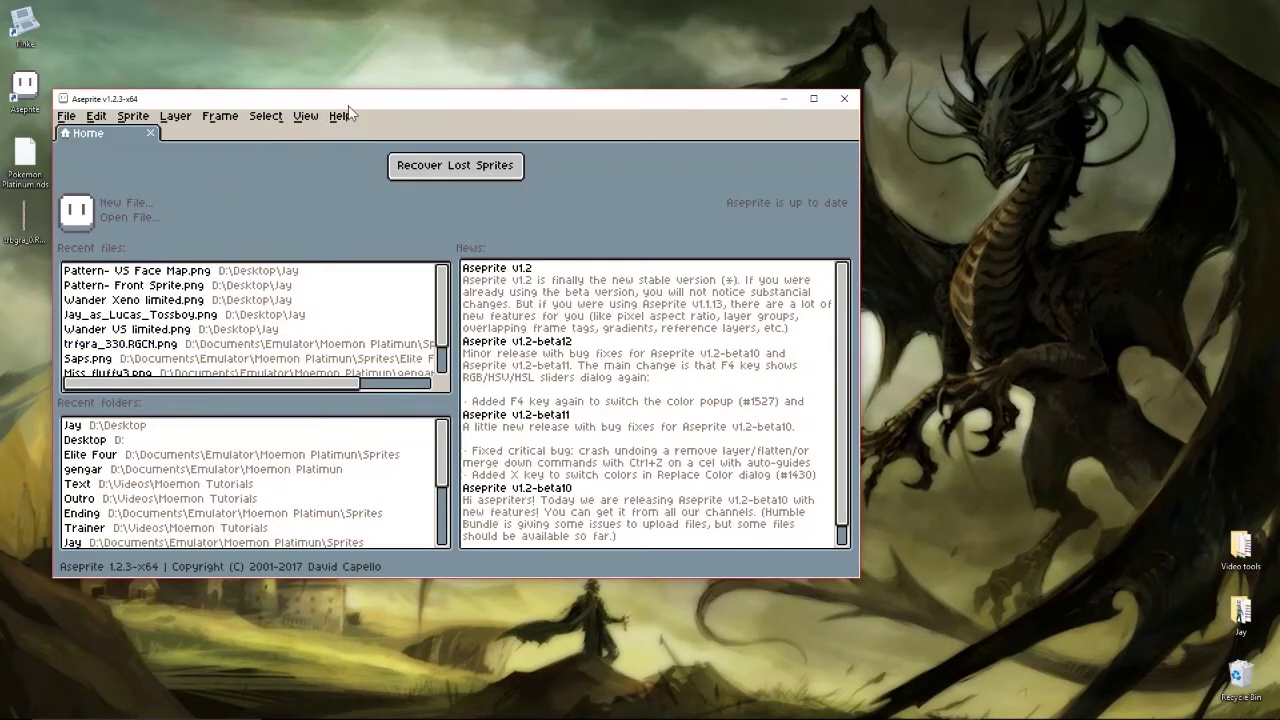
{"action": "left_click_drag", "start_coordinate": [349, 106], "coordinate": [548, 75]}
{"action": "left_click_drag", "start_coordinate": [25, 215], "coordinate": [749, 553]}
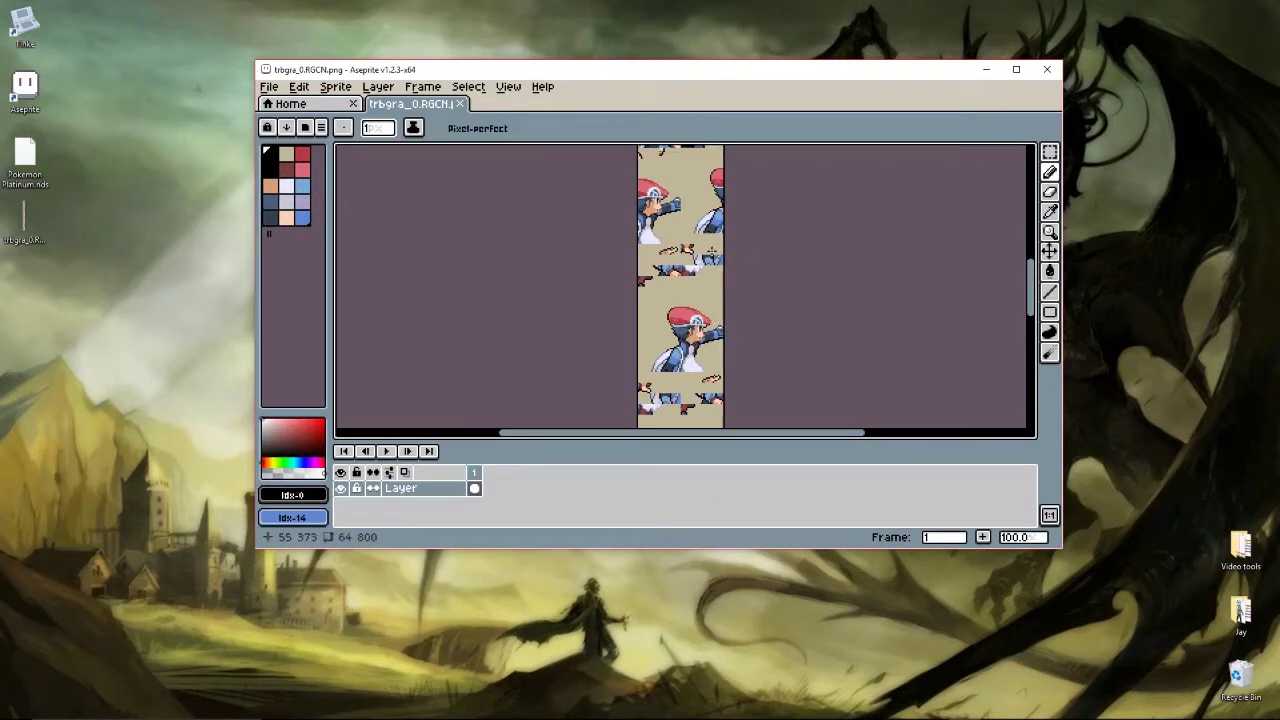
{"action": "scroll", "coordinate": [697, 287], "scroll_direction": "down", "scroll_amount": 5}
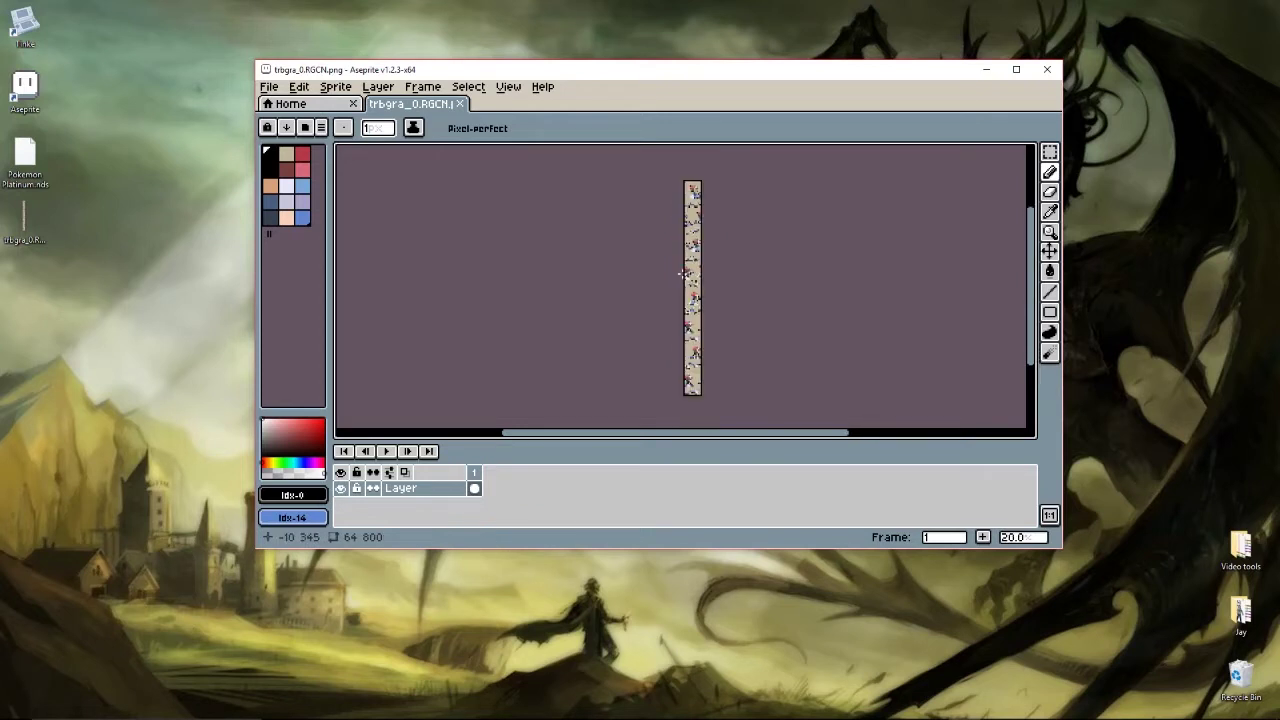
{"action": "scroll", "coordinate": [684, 177], "scroll_direction": "up", "scroll_amount": 7}
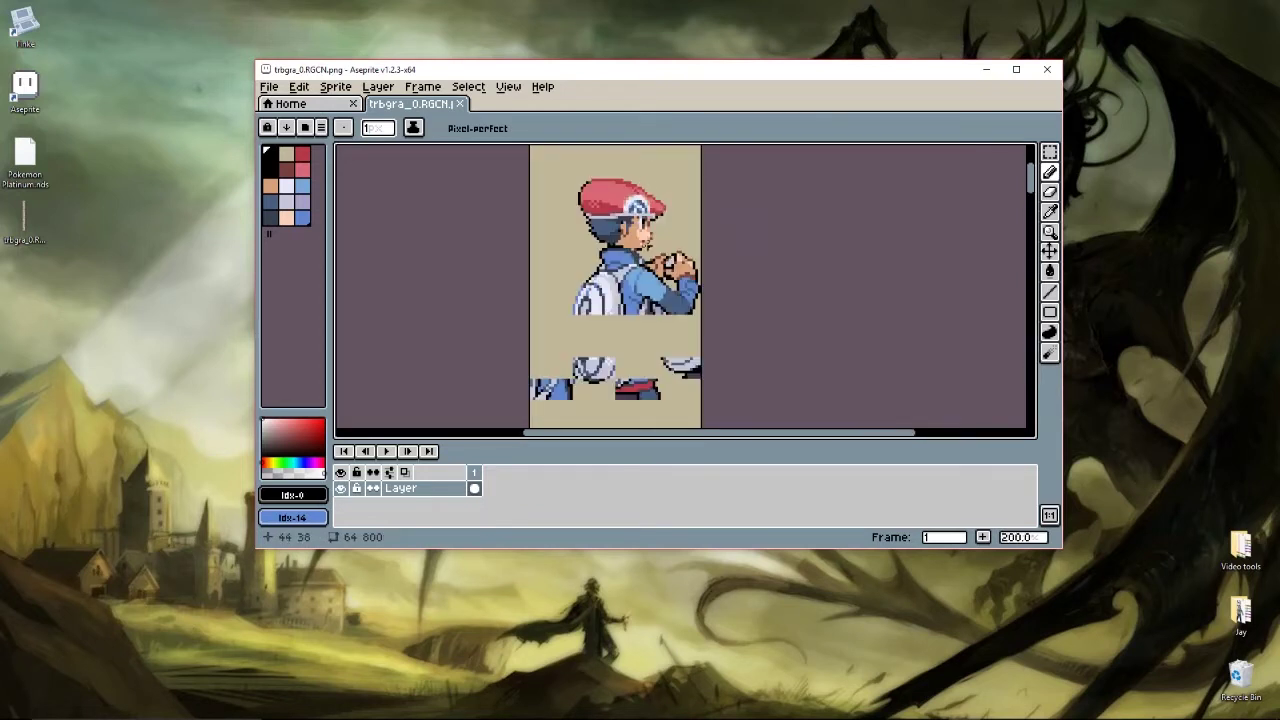
{"action": "scroll", "coordinate": [648, 246], "scroll_direction": "down", "scroll_amount": 3}
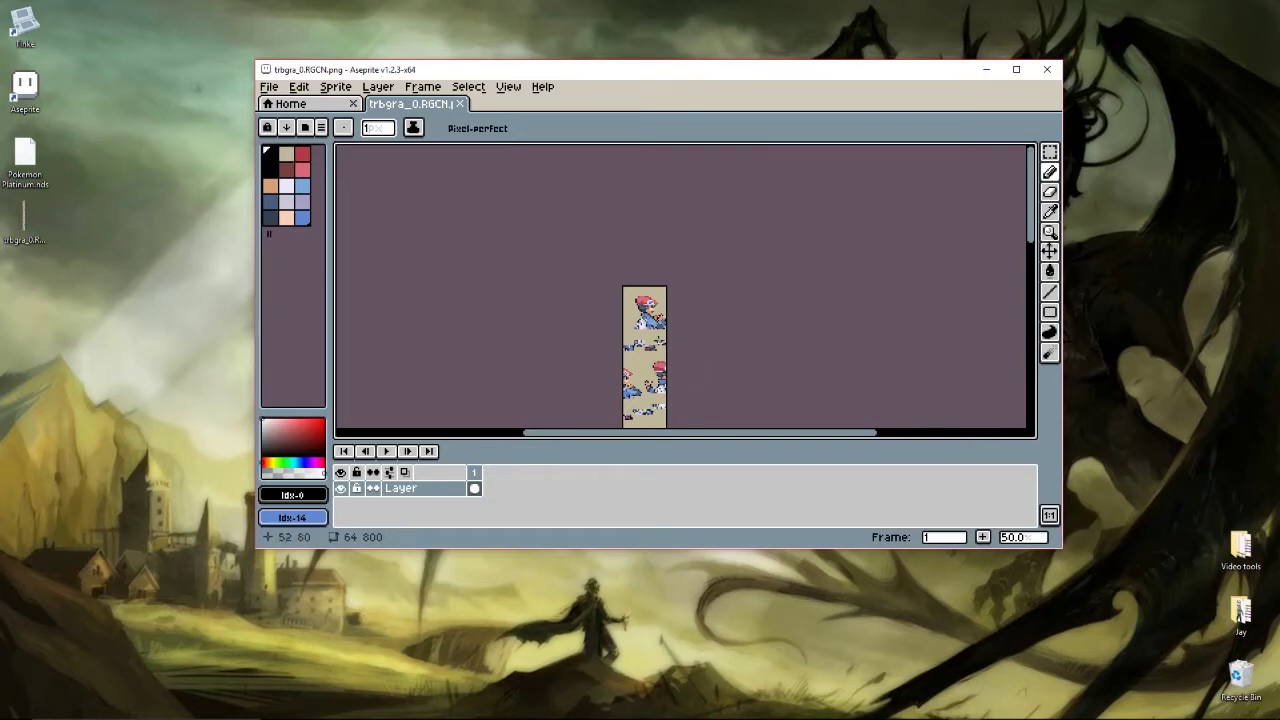
{"action": "double_click", "coordinate": [1225, 608]}
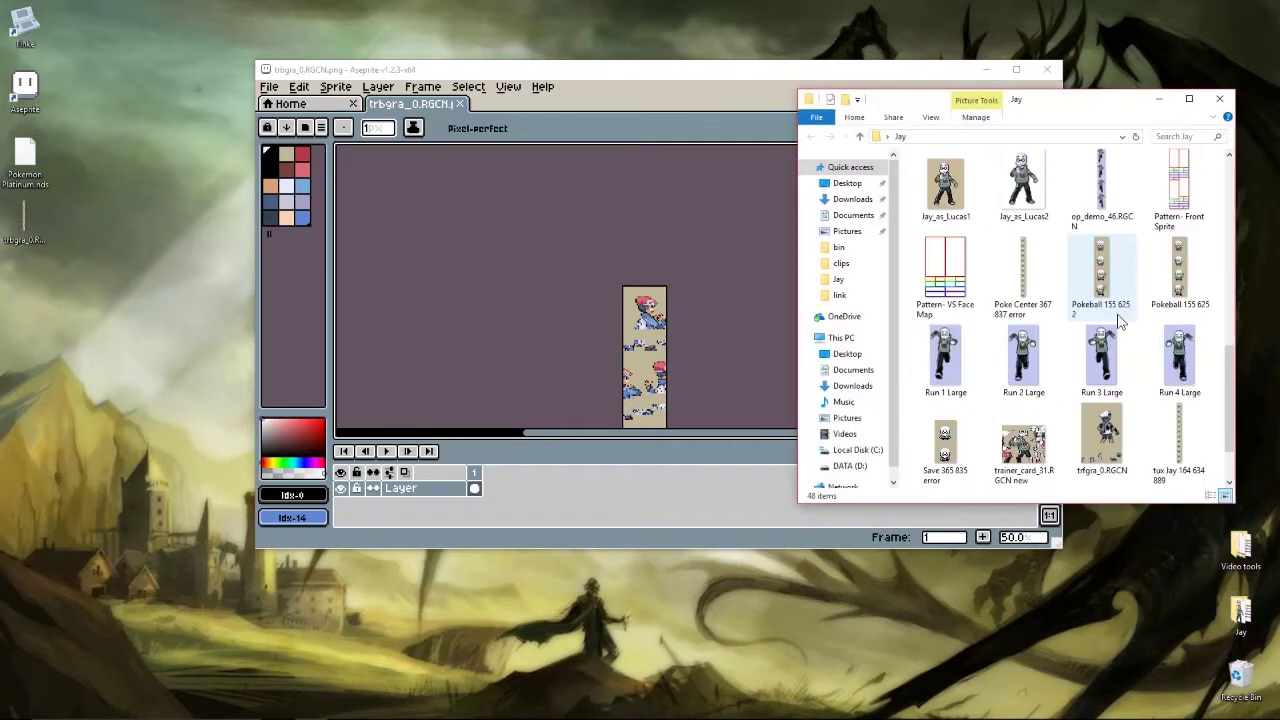
- Open Pattern- Front Sprite in Aseprite and select the whole image
{"action": "left_click_drag", "start_coordinate": [1180, 195], "coordinate": [748, 290]}
{"action": "left_click", "coordinate": [768, 260]}
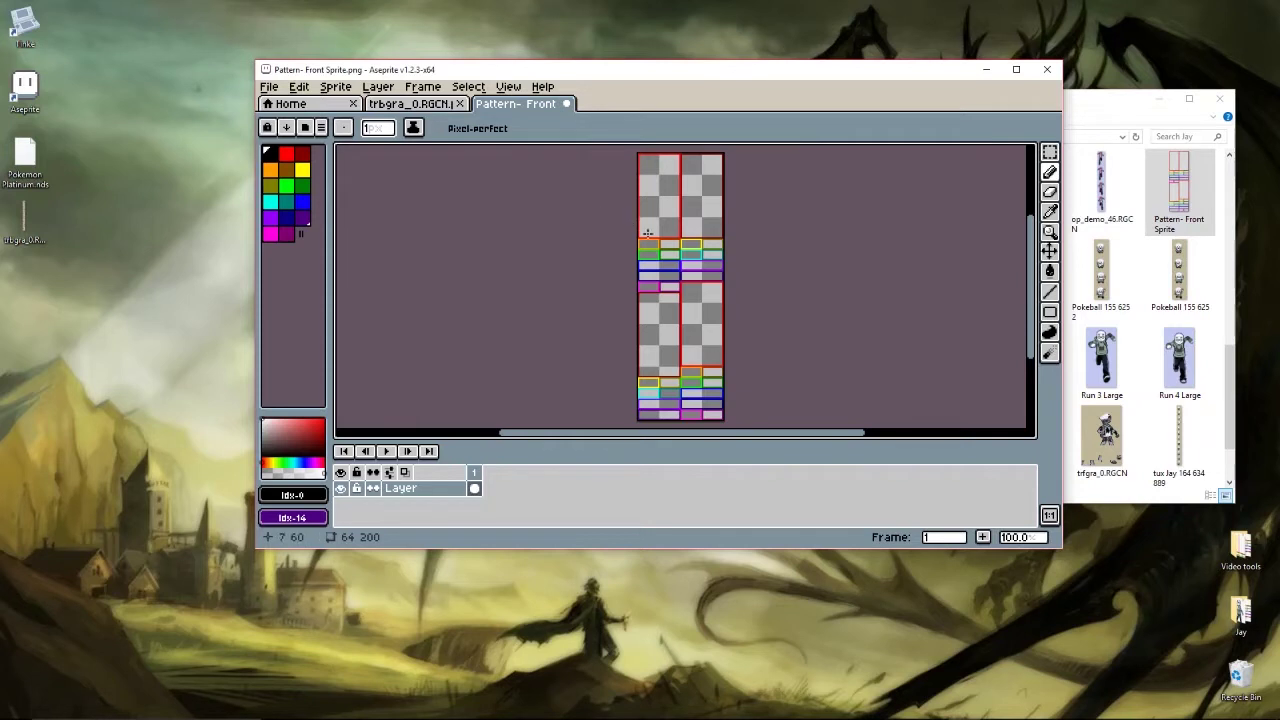
{"action": "key", "text": "ctrl+a"}
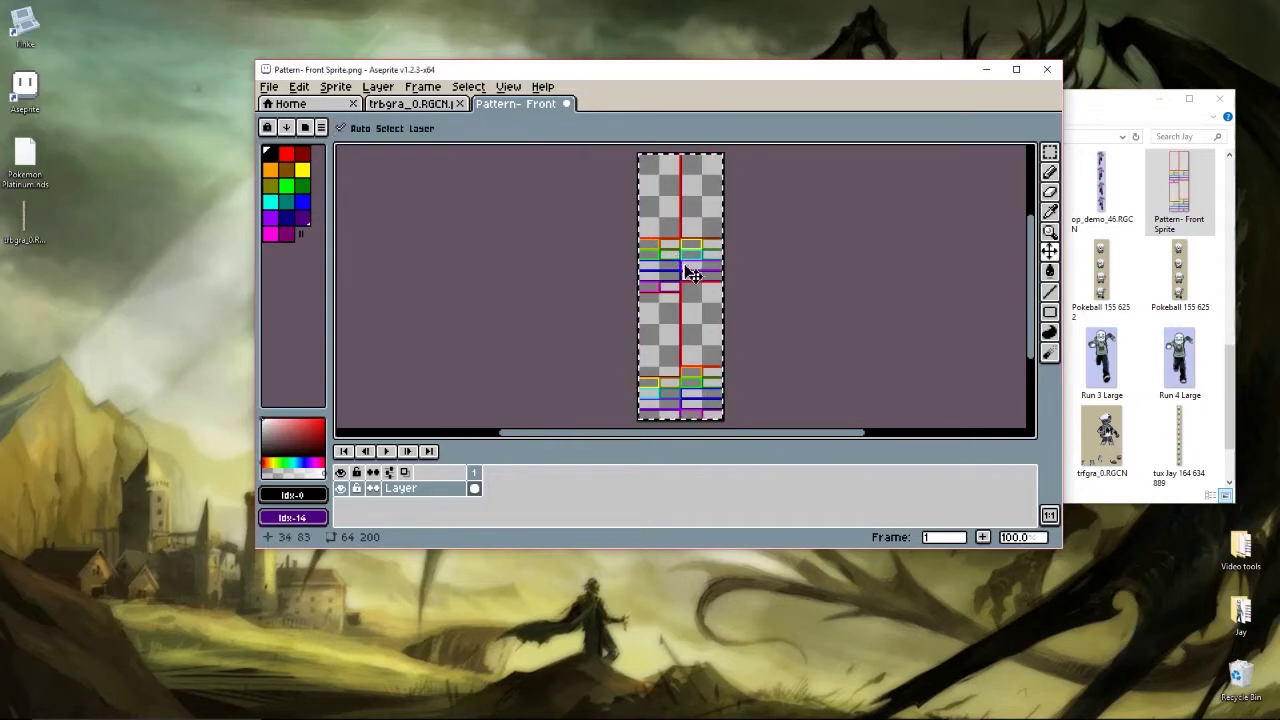
- Paste the pattern onto a new Layer 1 in the trbgra_0.RGCN sheet
{"action": "left_click", "coordinate": [432, 104]}
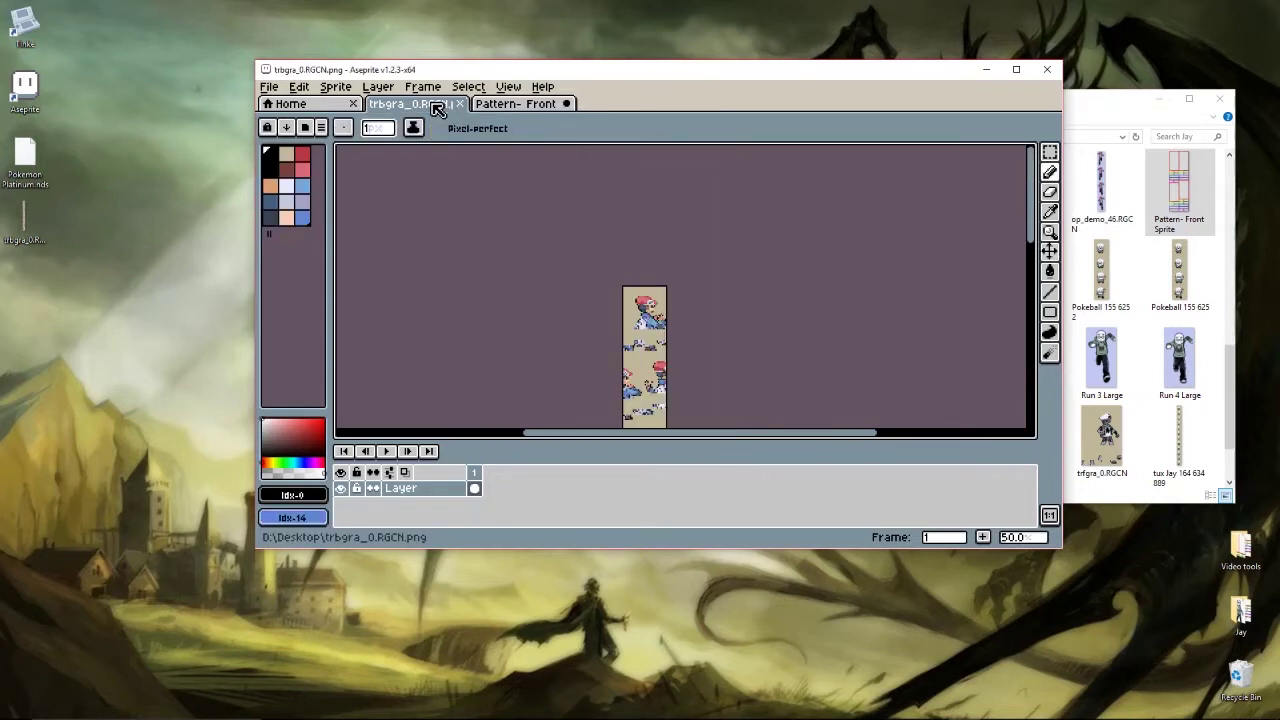
{"action": "left_click", "coordinate": [378, 89]}
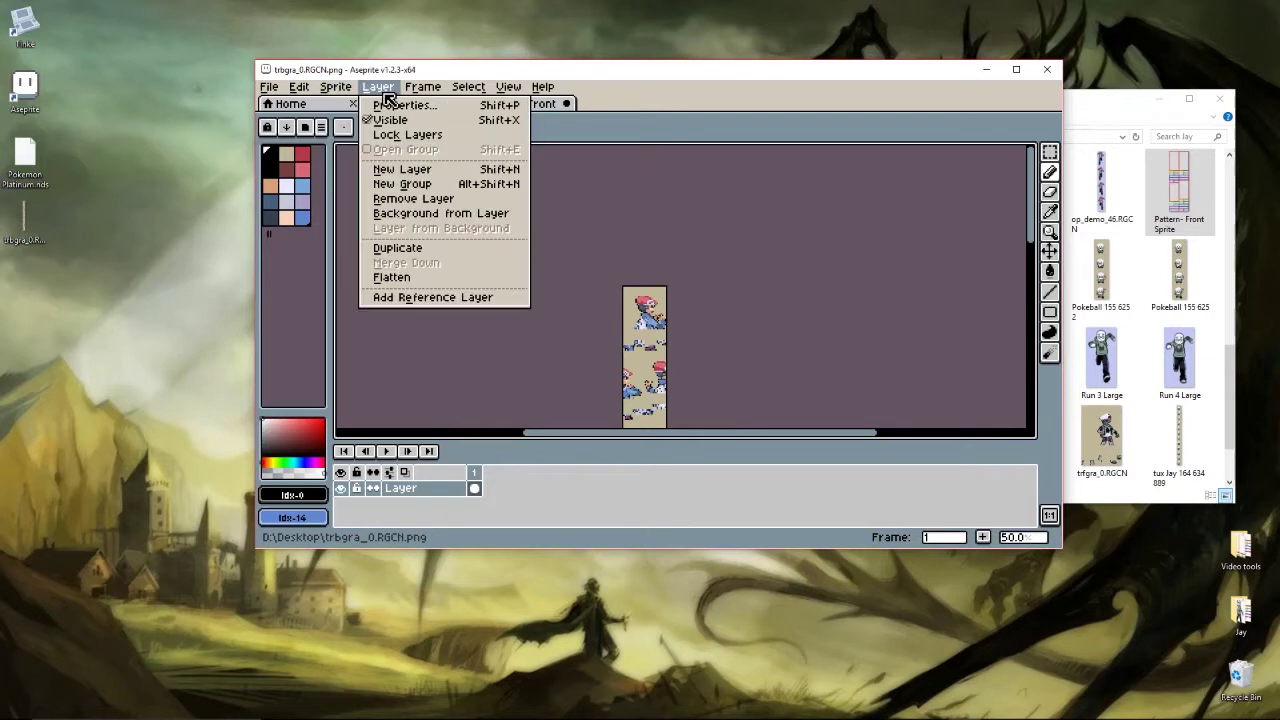
{"action": "left_click", "coordinate": [408, 170]}
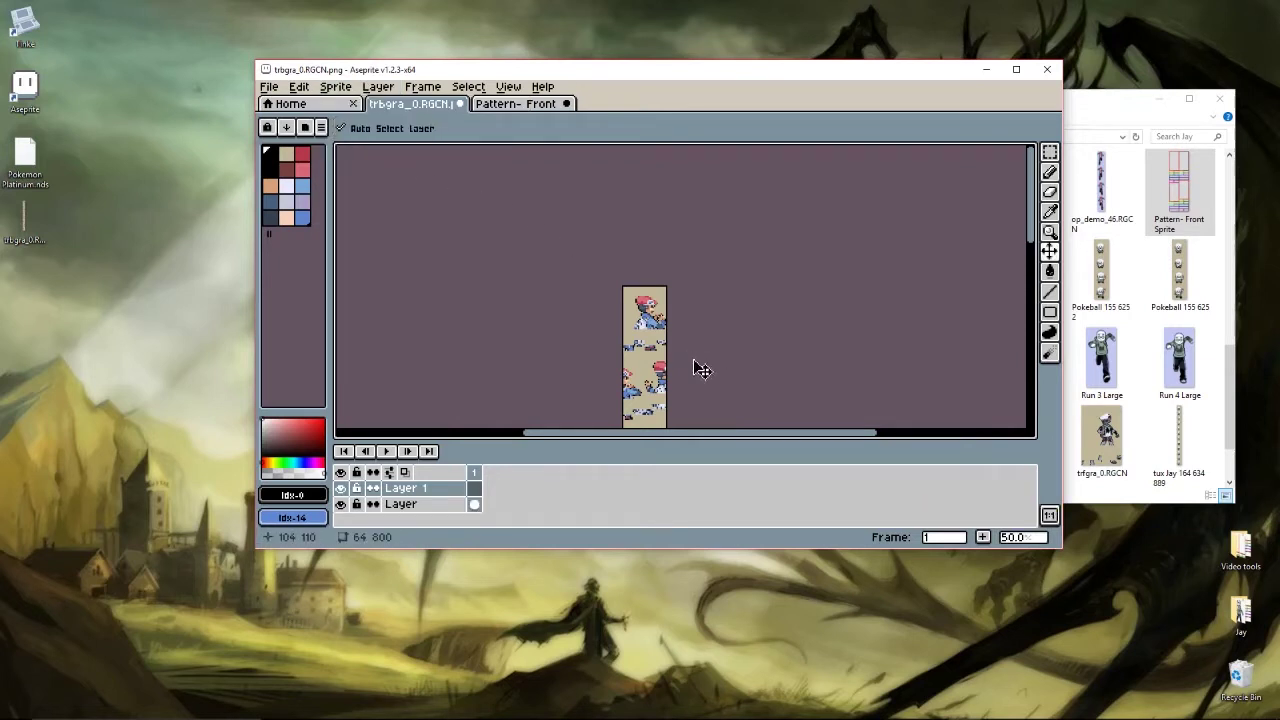
{"action": "key", "text": "ctrl+v"}
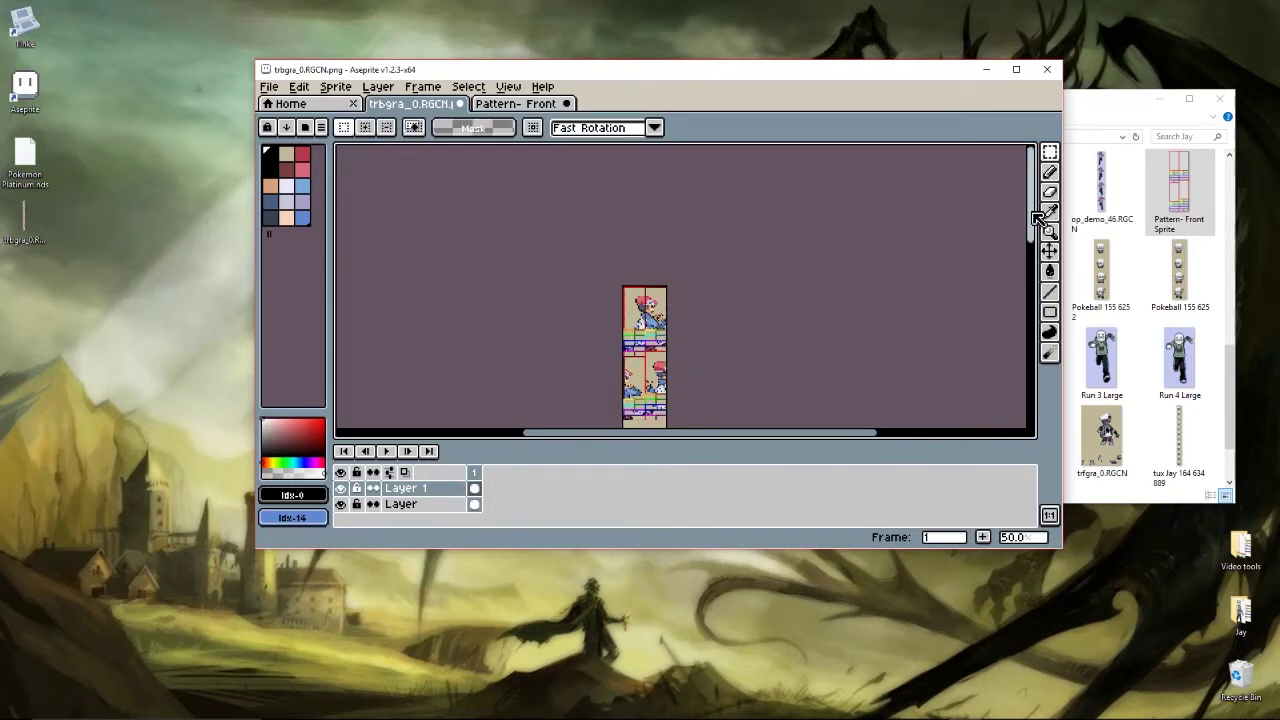
{"action": "left_click_drag", "start_coordinate": [1030, 212], "coordinate": [1030, 255]}
- Paste the coloured grid, nudge it down then up to align with the frames, and commit it
{"action": "scroll", "coordinate": [645, 225], "scroll_direction": "up", "scroll_amount": 2}
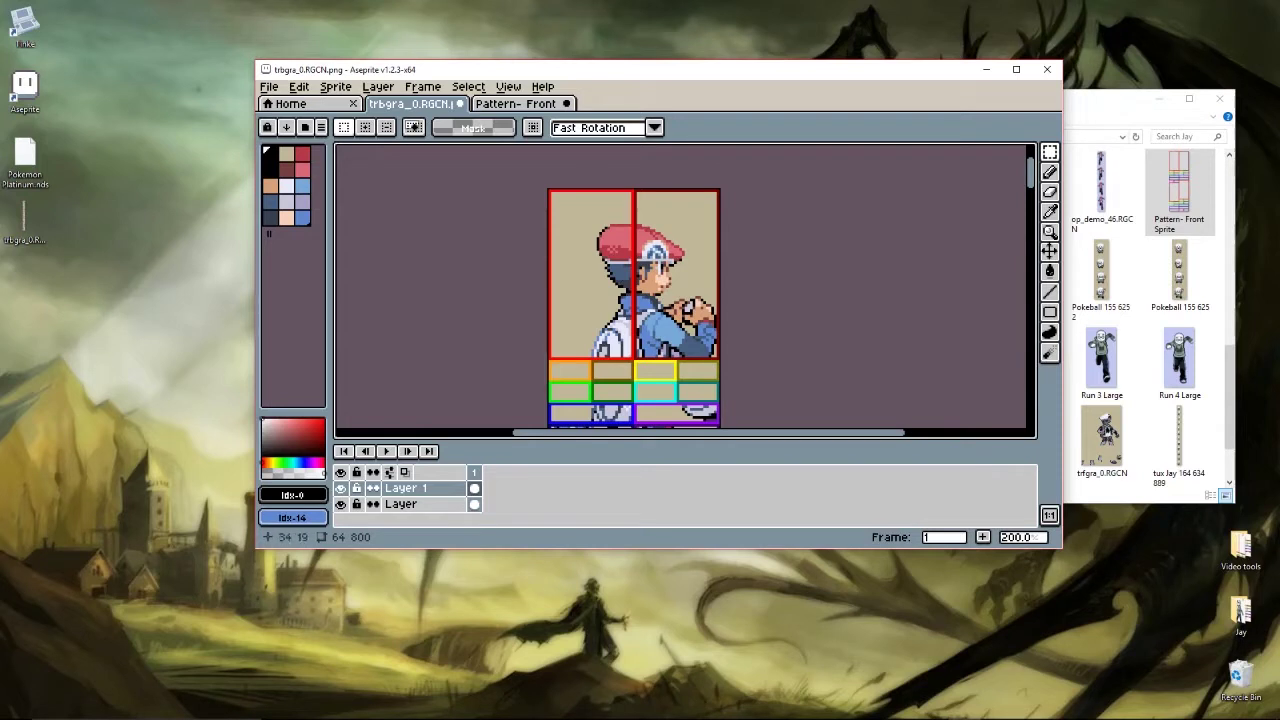
{"action": "left_click_drag", "start_coordinate": [1031, 180], "coordinate": [1035, 219]}
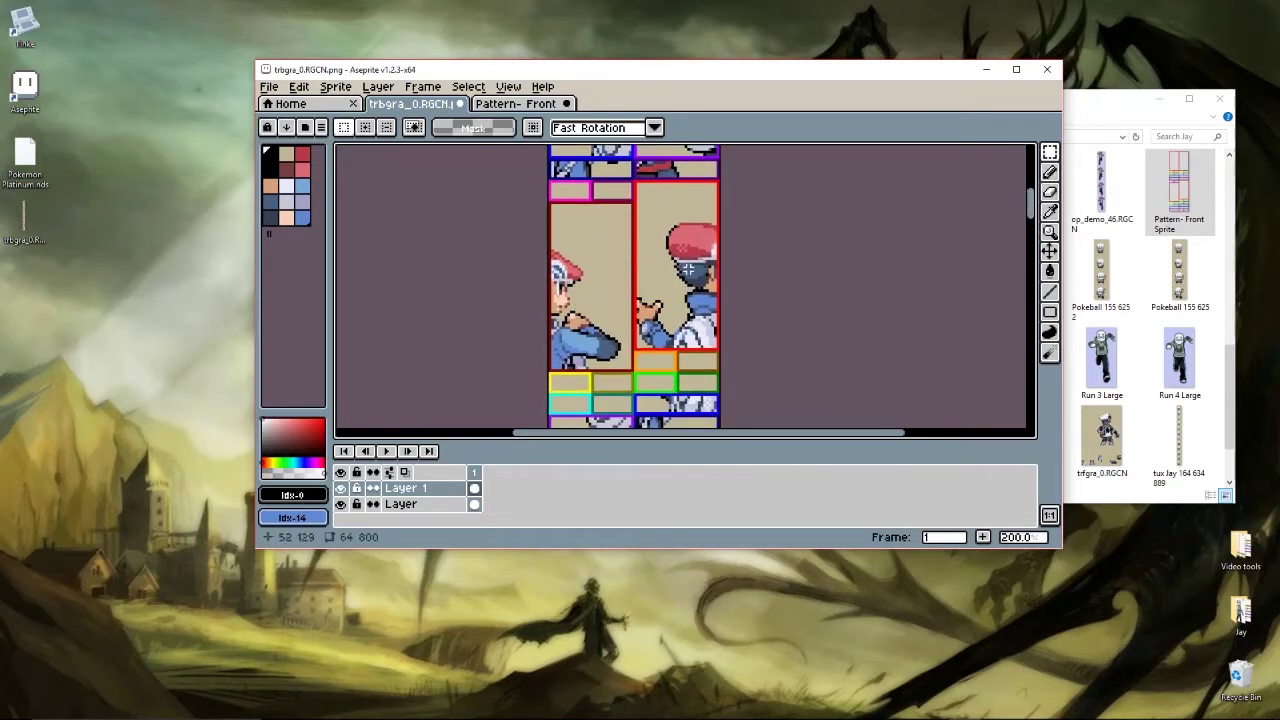
{"action": "left_click_drag", "start_coordinate": [1035, 212], "coordinate": [1003, 208]}
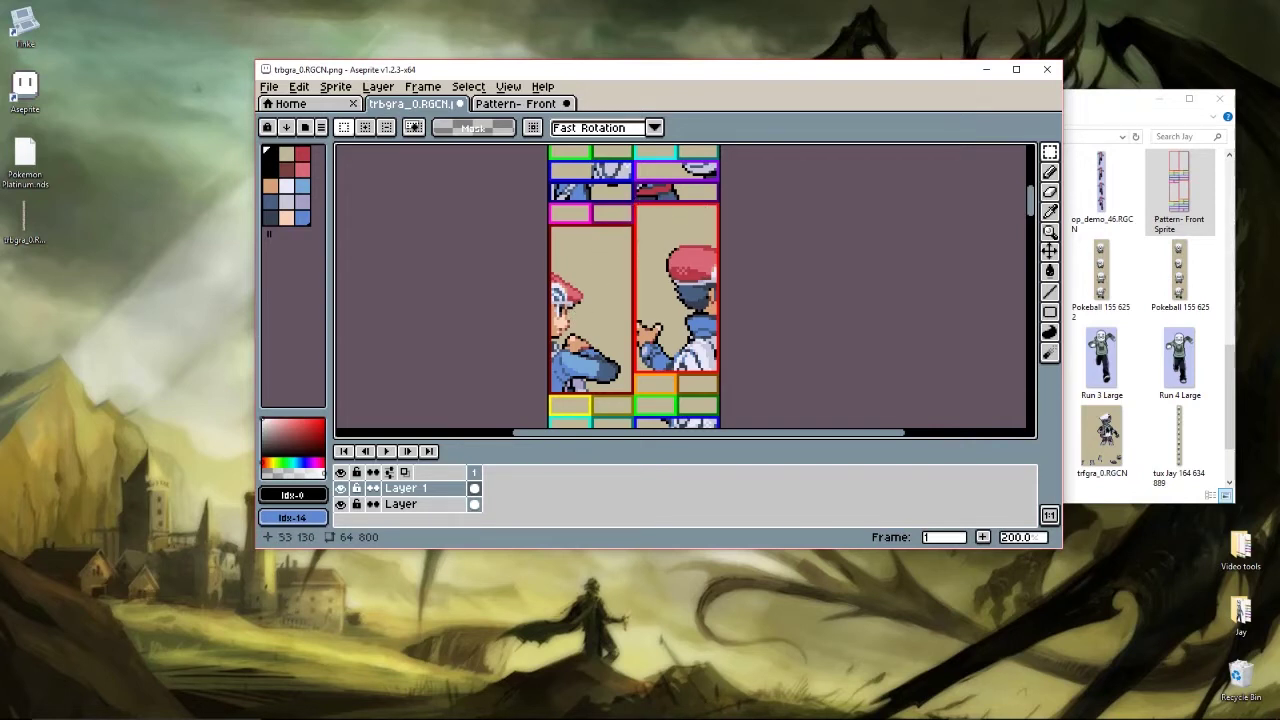
{"action": "left_click_drag", "start_coordinate": [1033, 203], "coordinate": [1029, 243]}
{"action": "key", "text": "ctrl+v"}
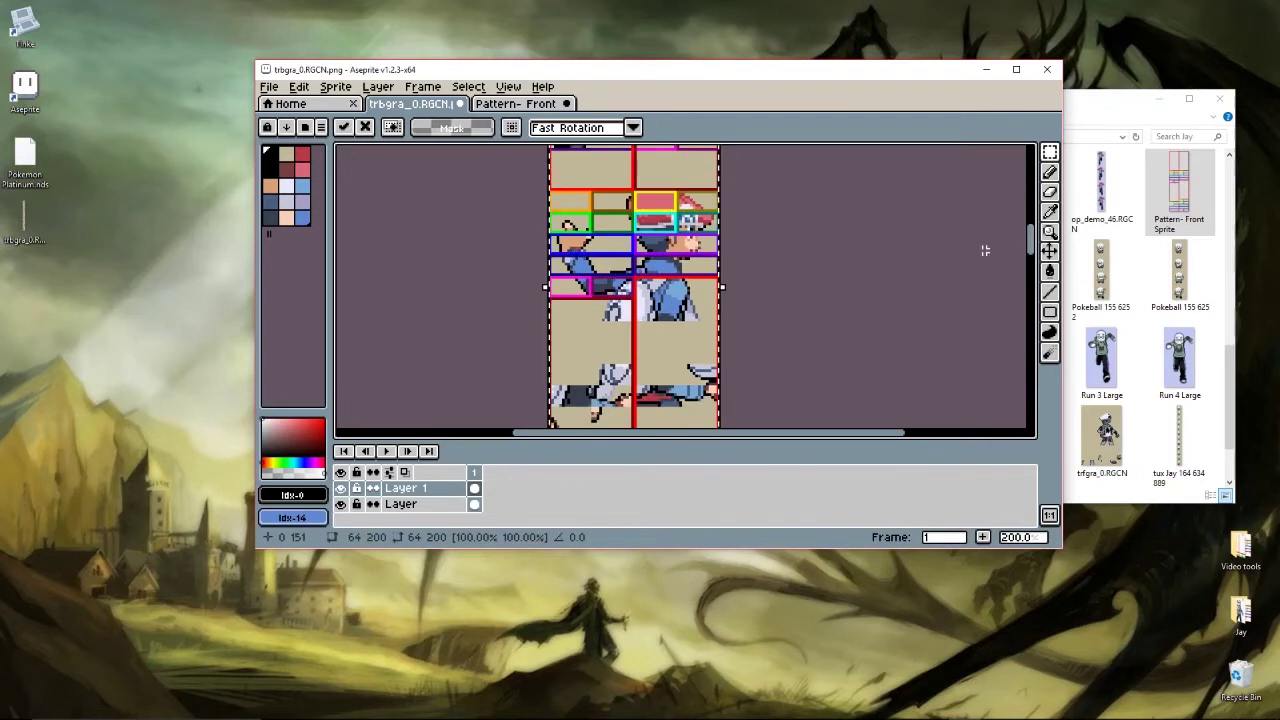
{"action": "key", "text": "Down"}
{"action": "key", "text": "Down"}
{"action": "key", "text": "Down"}
{"action": "key", "text": "Down"}
{"action": "key", "text": "Down"}
{"action": "key", "text": "Down"}
{"action": "key", "text": "Down"}
{"action": "key", "text": "Down"}
{"action": "key", "text": "Down"}
{"action": "key", "text": "Down"}
{"action": "key", "text": "Down"}
{"action": "key", "text": "Down"}
{"action": "key", "text": "Down"}
{"action": "key", "text": "Down"}
{"action": "key", "text": "Down"}
{"action": "key", "text": "Down"}
{"action": "key", "text": "Down"}
{"action": "key", "text": "Down"}
{"action": "key", "text": "Down"}
{"action": "key", "text": "Down"}
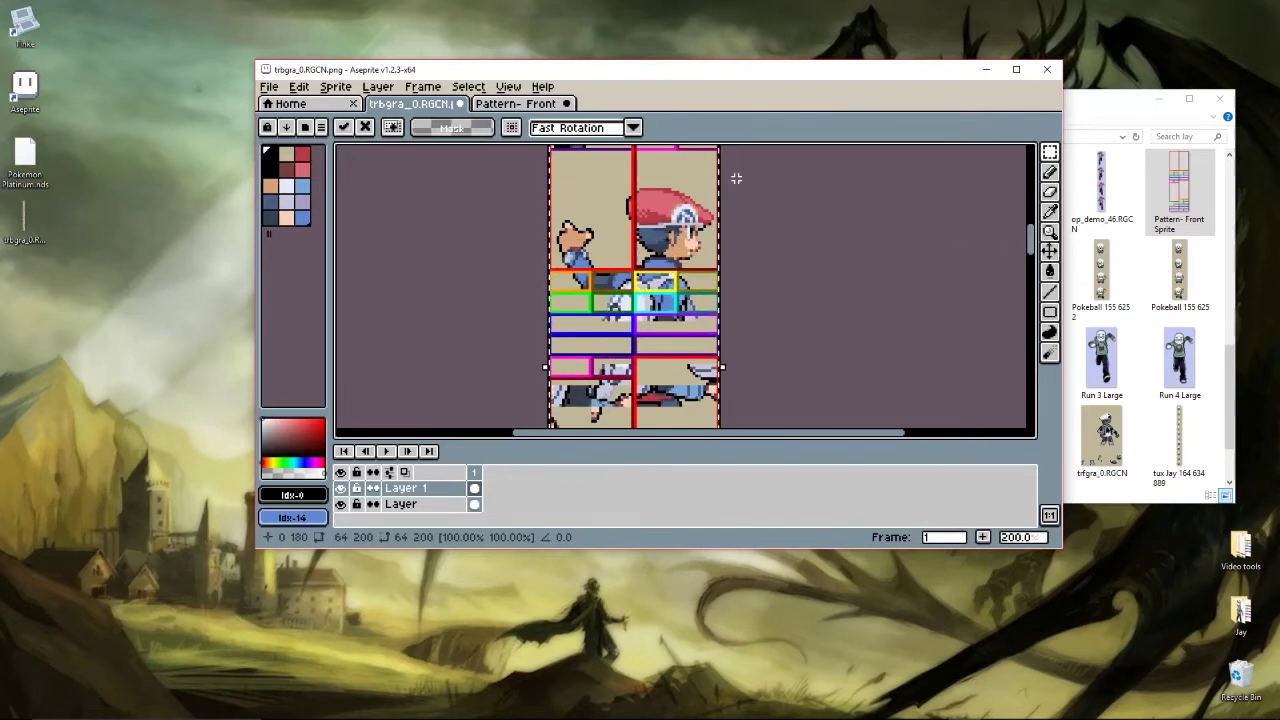
{"action": "key", "text": "Up"}
{"action": "key", "text": "Up"}
{"action": "key", "text": "Up"}
{"action": "key", "text": "Up"}
{"action": "key", "text": "Up"}
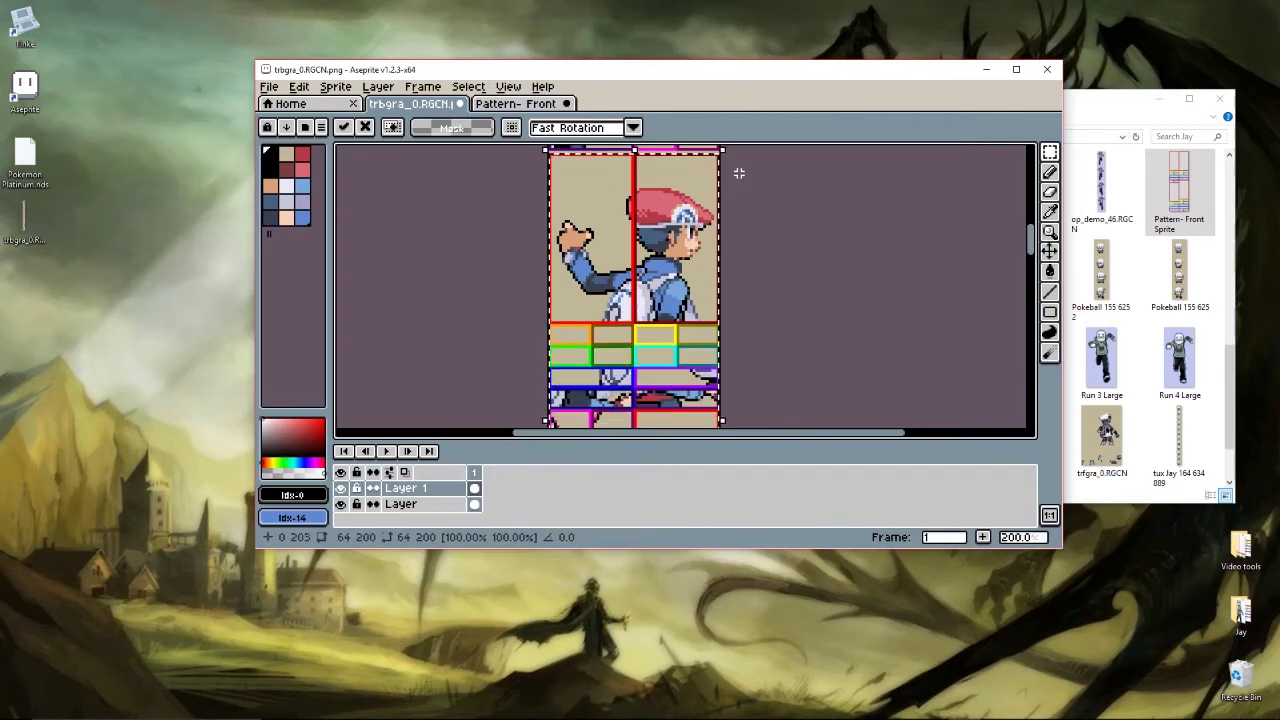
{"action": "left_click", "coordinate": [763, 183]}
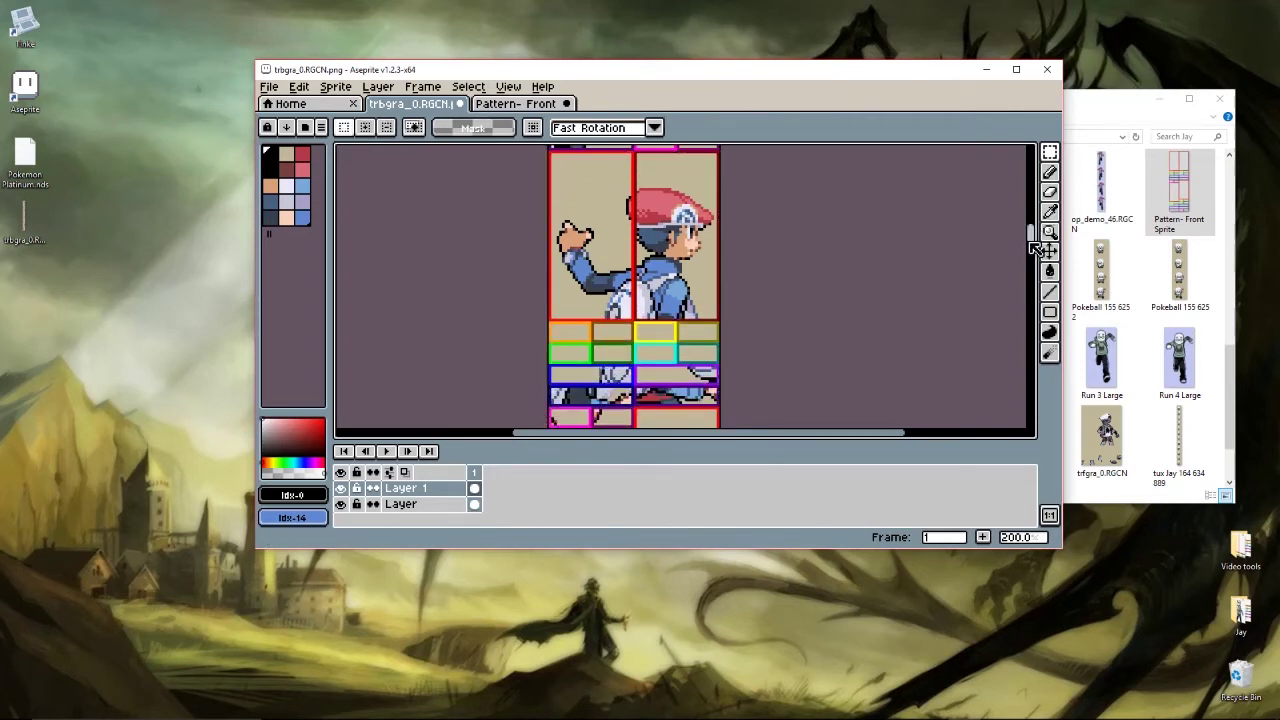
{"action": "left_click_drag", "start_coordinate": [1034, 240], "coordinate": [1040, 274]}
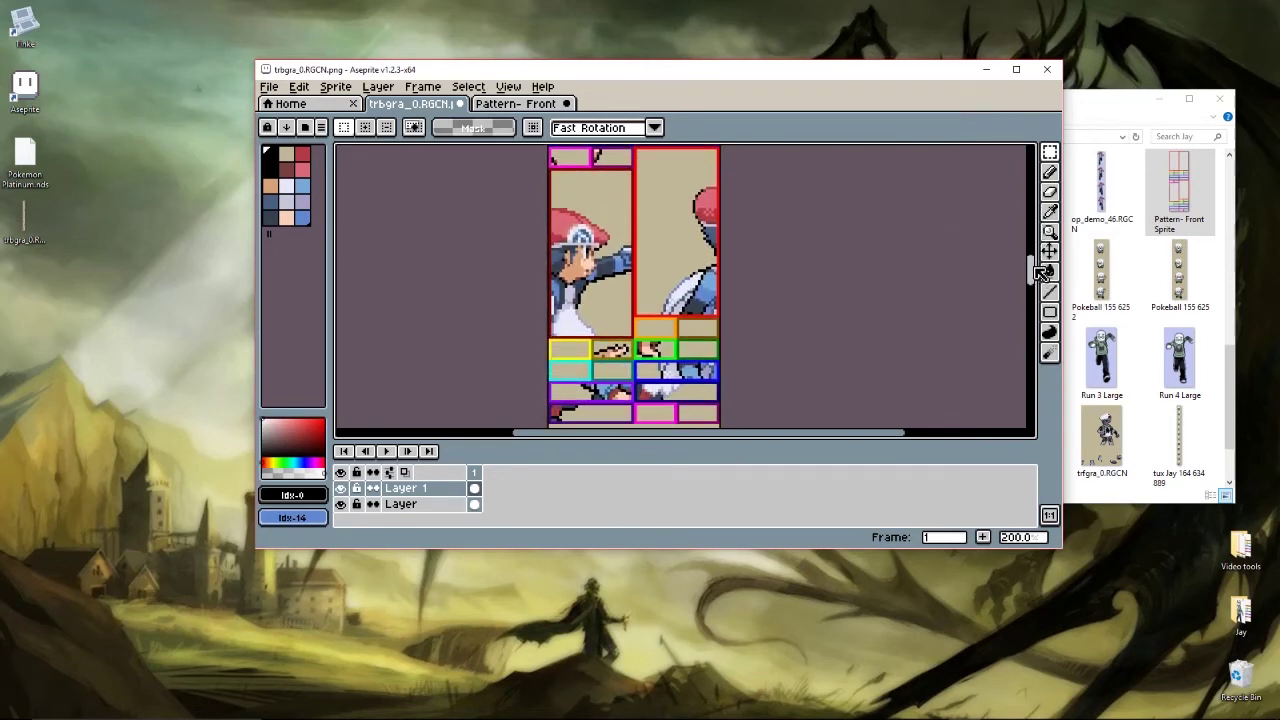
{"action": "left_click", "coordinate": [1115, 113]}
- Open Jay_as_Lucas_Tossboy in Aseprite and select the whole sprite strip
{"action": "scroll", "coordinate": [1125, 330], "scroll_direction": "down", "scroll_amount": 1}
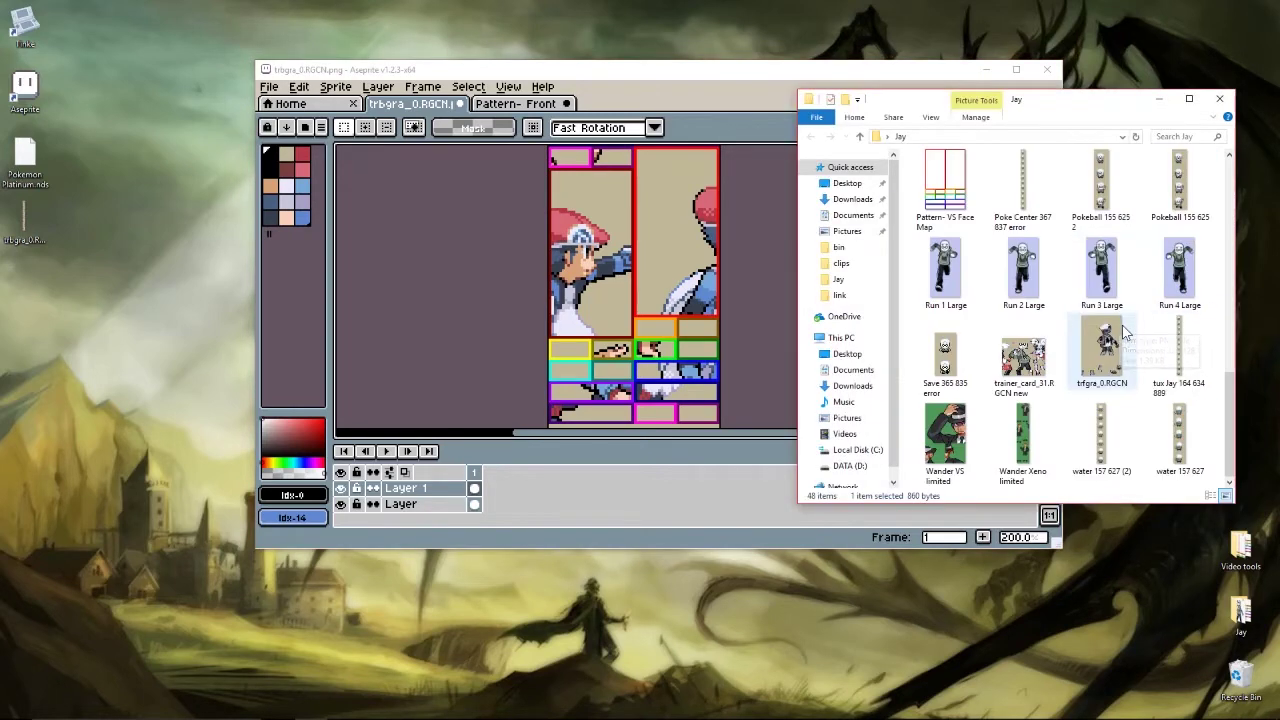
{"action": "scroll", "coordinate": [1165, 330], "scroll_direction": "up", "scroll_amount": 3}
{"action": "left_click", "coordinate": [1180, 280]}
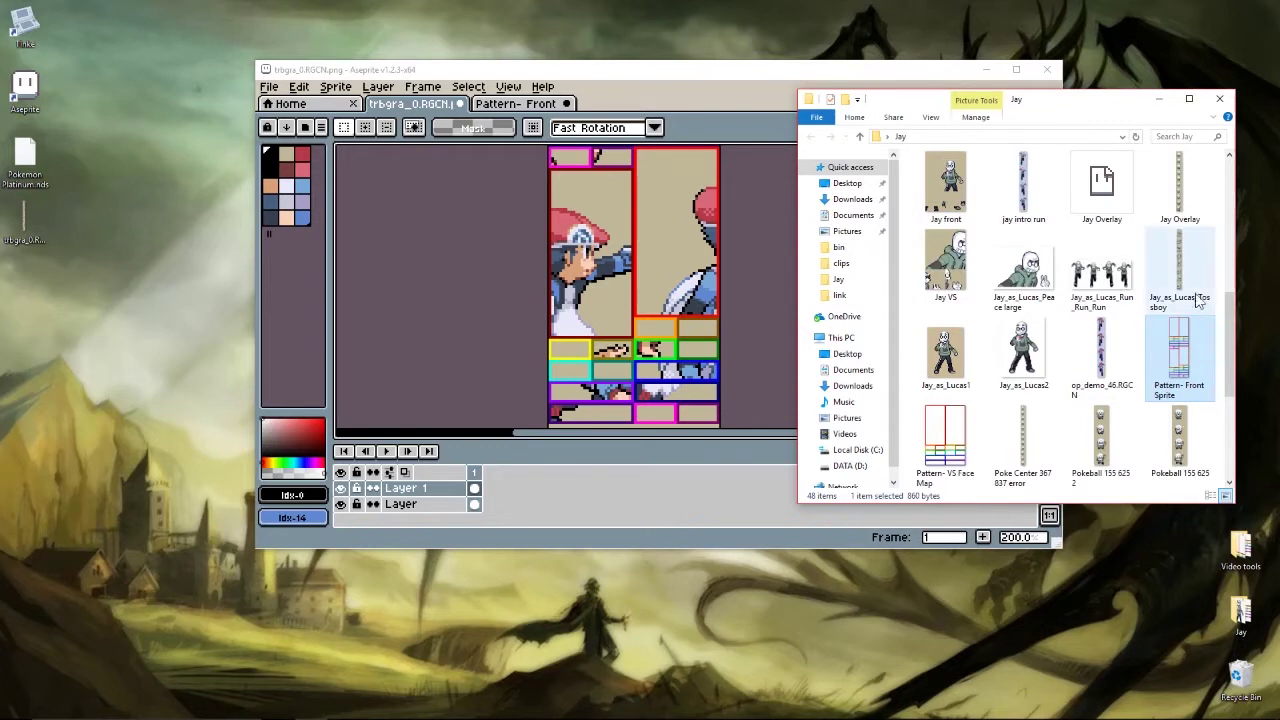
{"action": "left_click_drag", "start_coordinate": [1055, 322], "coordinate": [757, 367]}
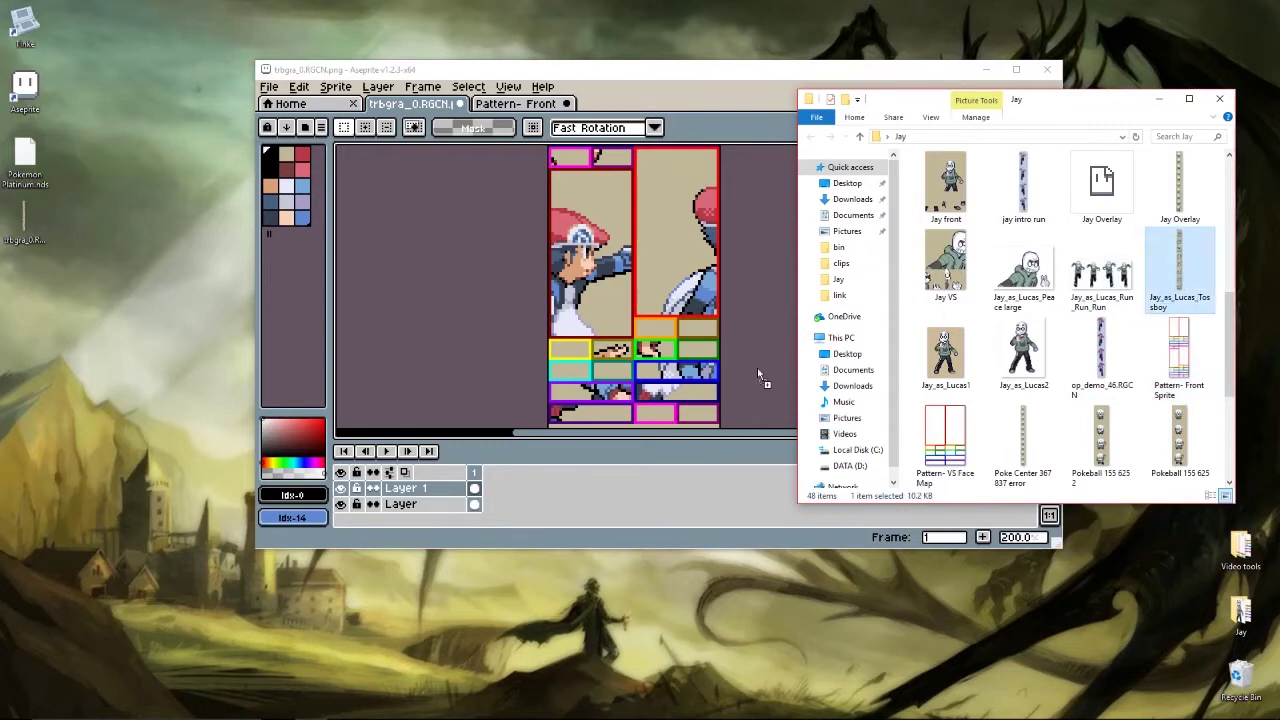
{"action": "left_click", "coordinate": [782, 267]}
{"action": "scroll", "coordinate": [737, 311], "scroll_direction": "up", "scroll_amount": 2}
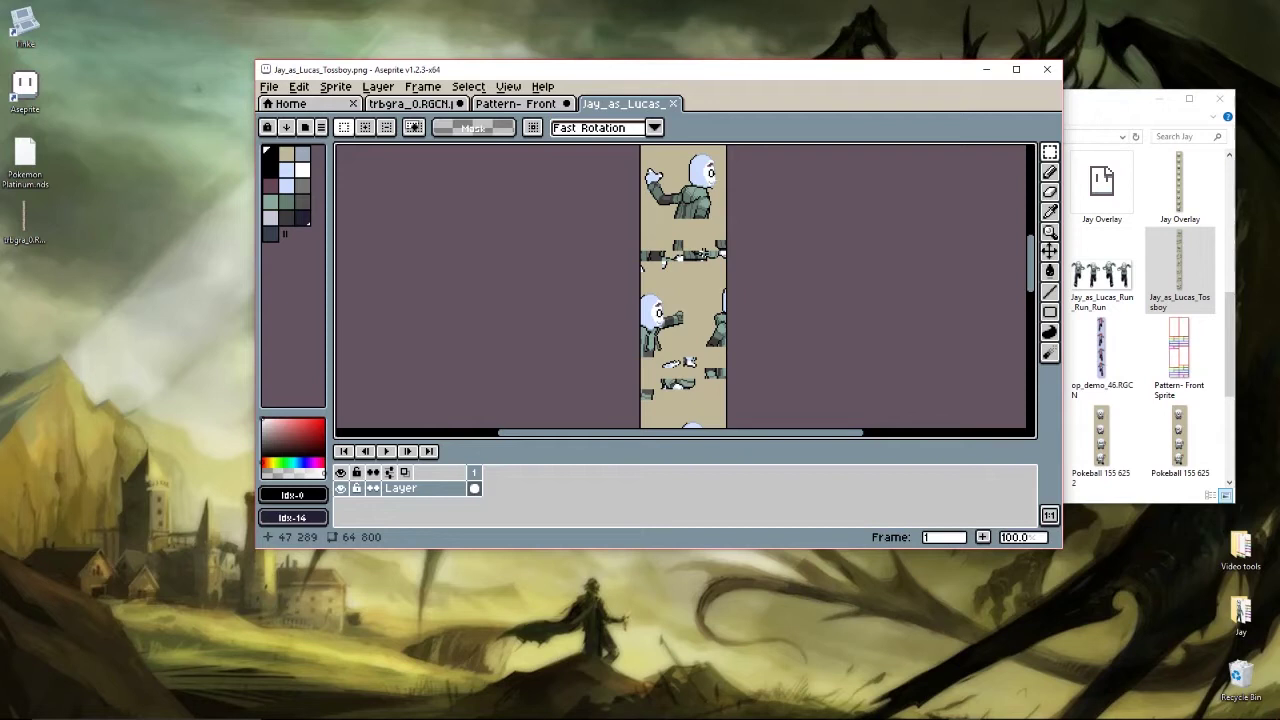
{"action": "key", "text": "ctrl+a"}
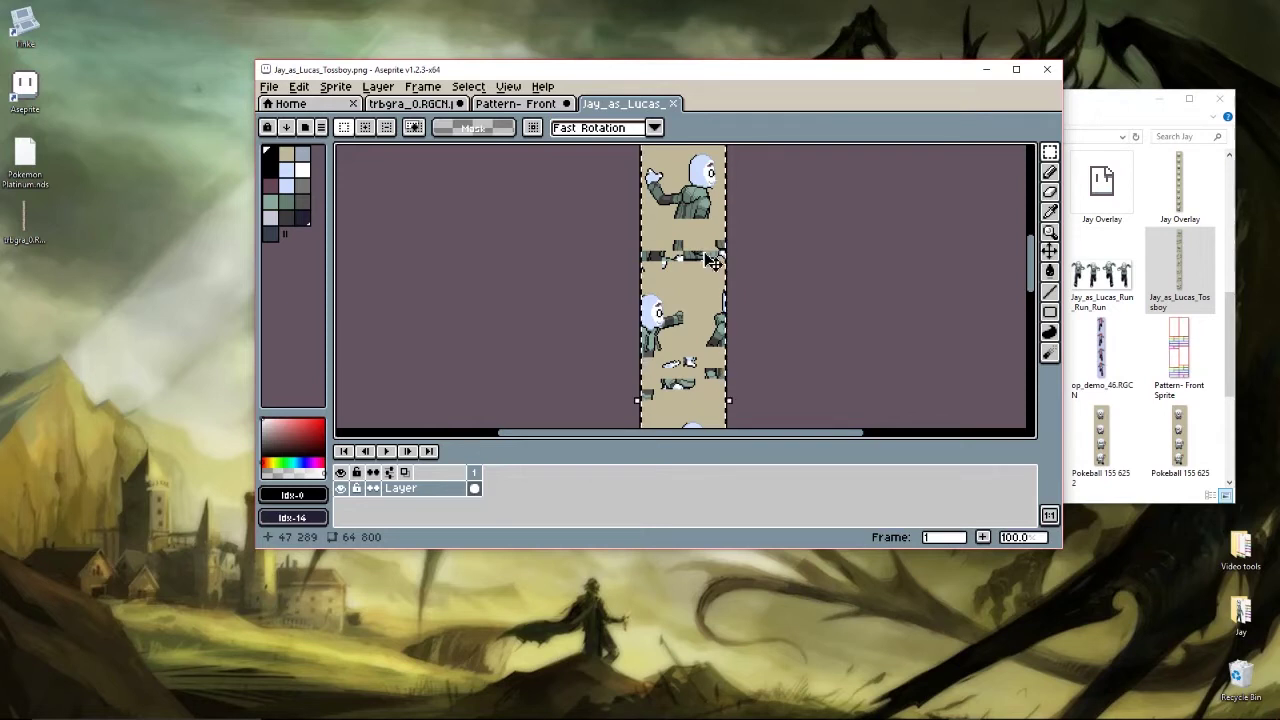
- Paste the Tossboy strip onto the bottom layer of trbgra_0.RGCN and commit it
{"action": "left_click", "coordinate": [515, 103]}
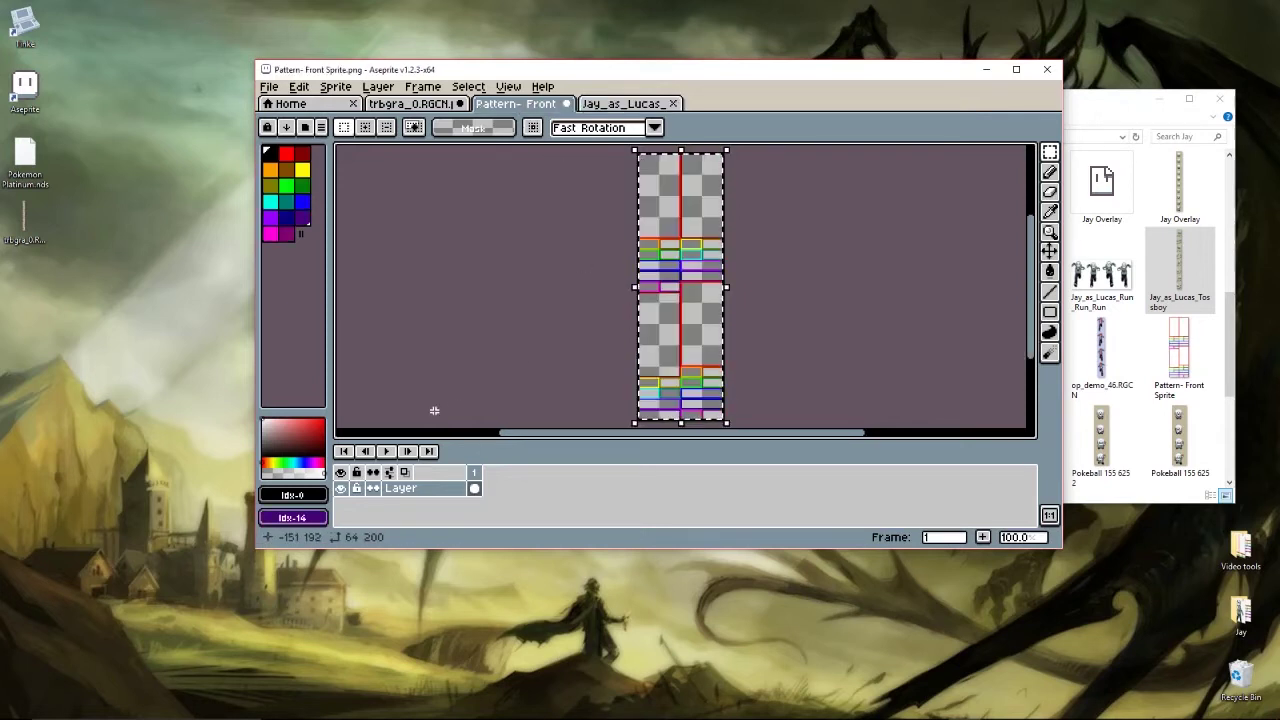
{"action": "left_click", "coordinate": [413, 104]}
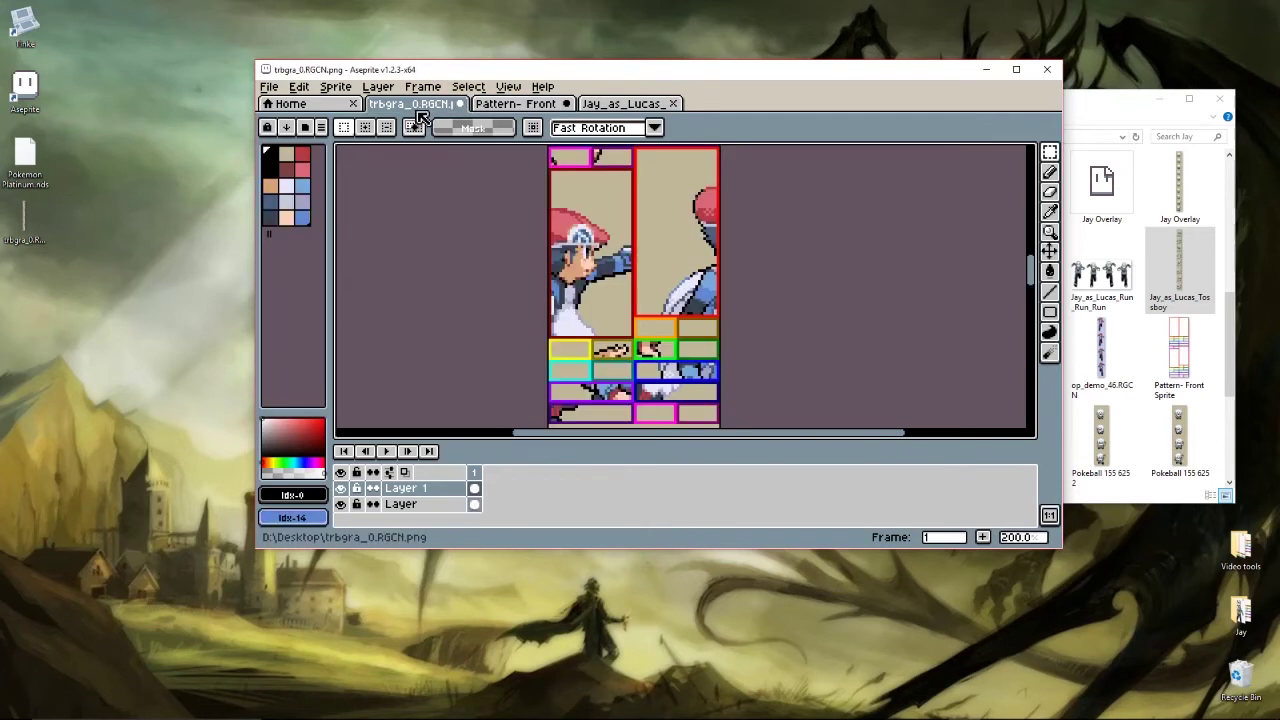
{"action": "left_click", "coordinate": [438, 505]}
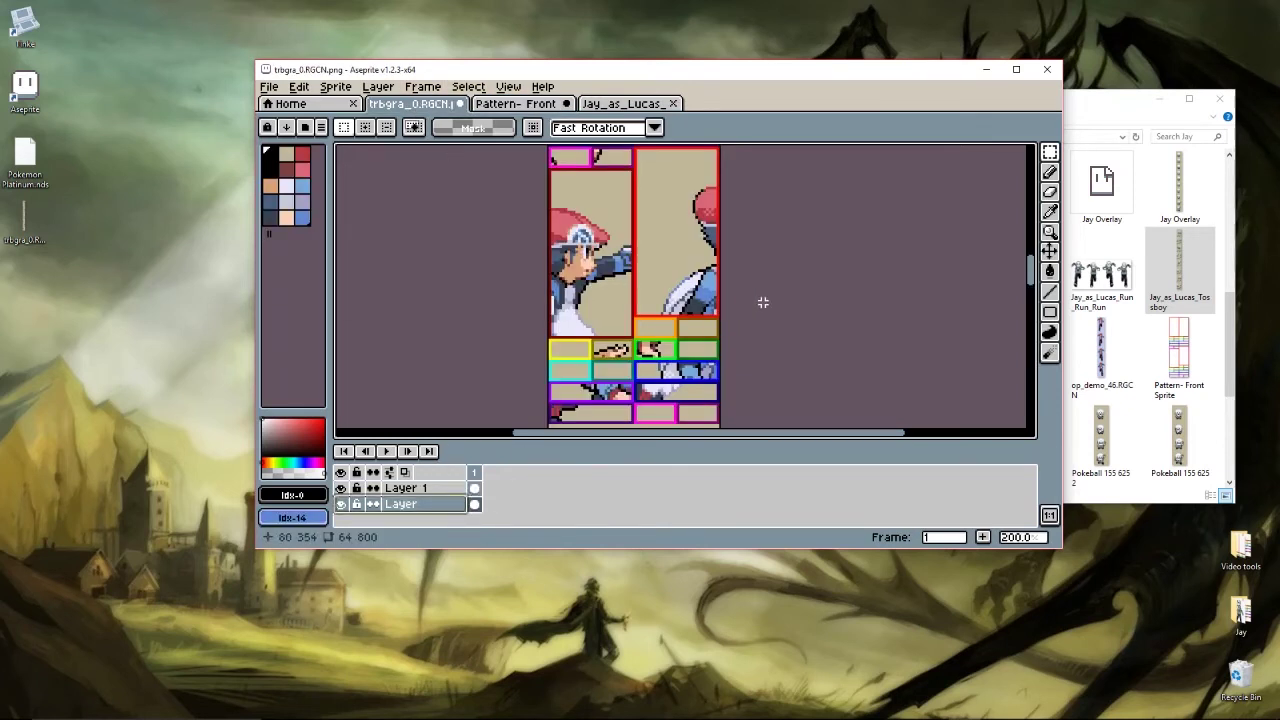
{"action": "key", "text": "ctrl+v"}
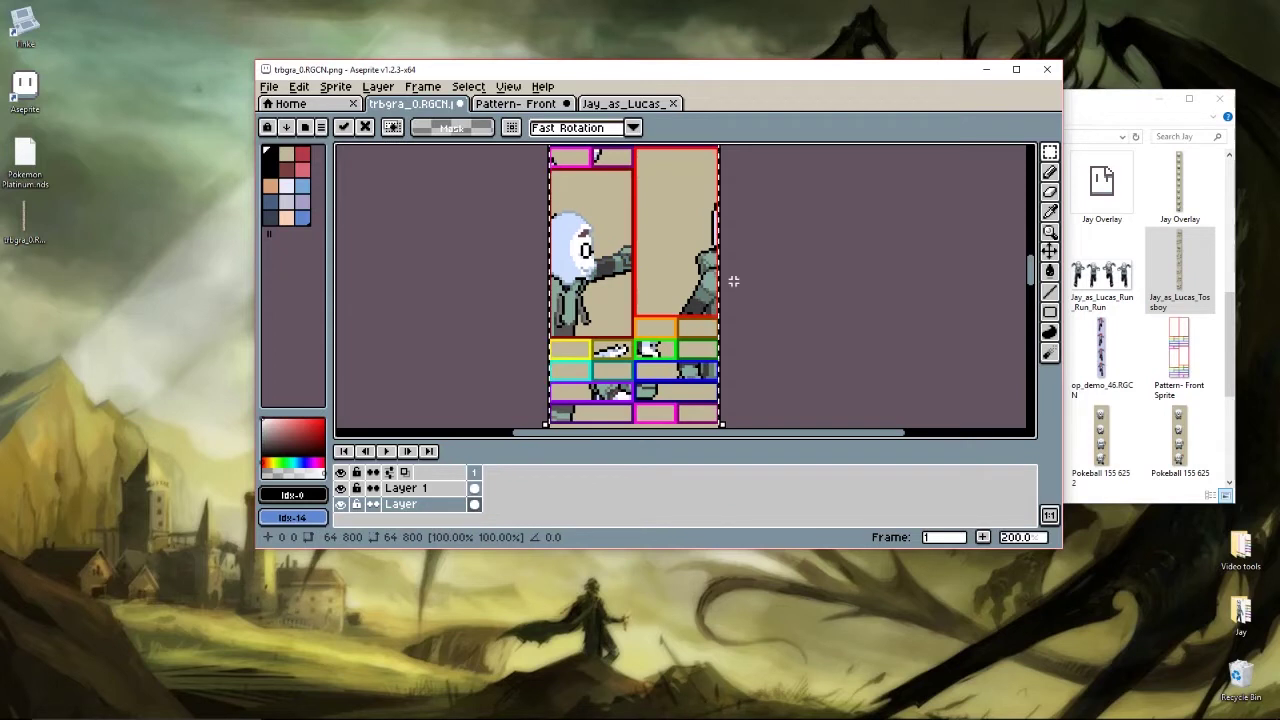
{"action": "scroll", "coordinate": [676, 238], "scroll_direction": "down", "scroll_amount": 1}
{"action": "scroll", "coordinate": [676, 238], "scroll_direction": "down", "scroll_amount": 2}
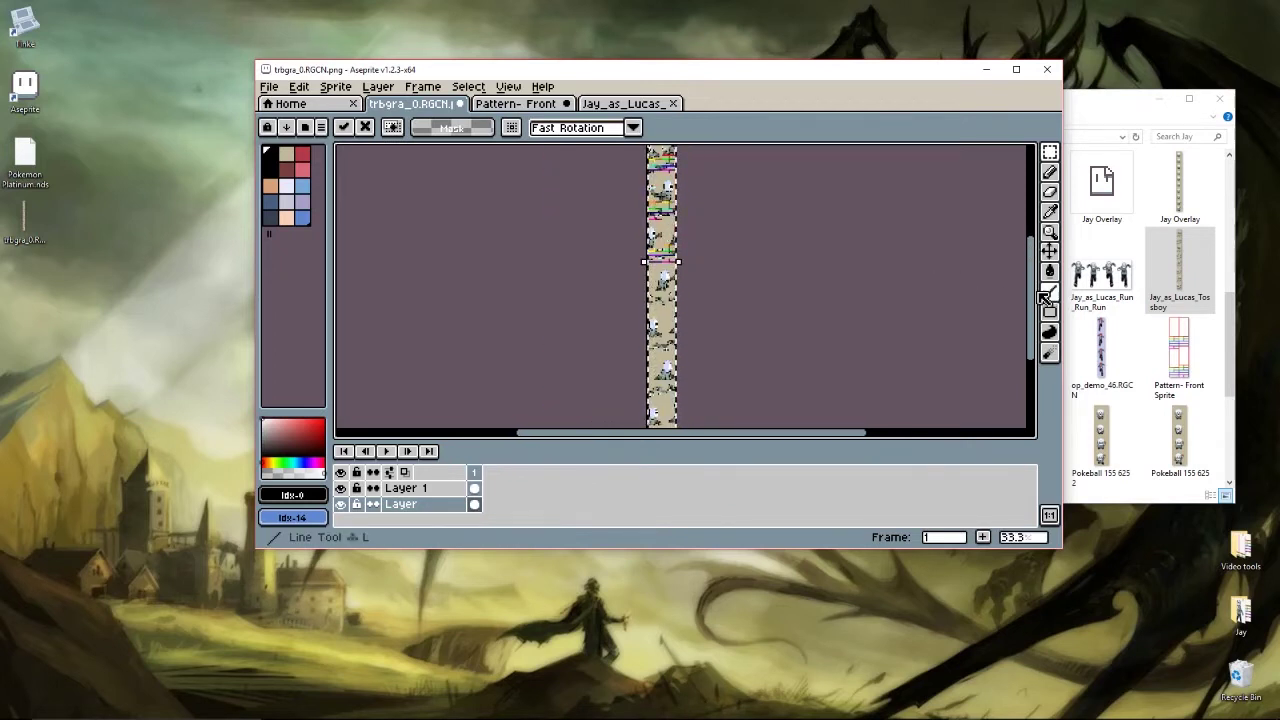
{"action": "scroll", "coordinate": [714, 274], "scroll_direction": "up", "scroll_amount": 2}
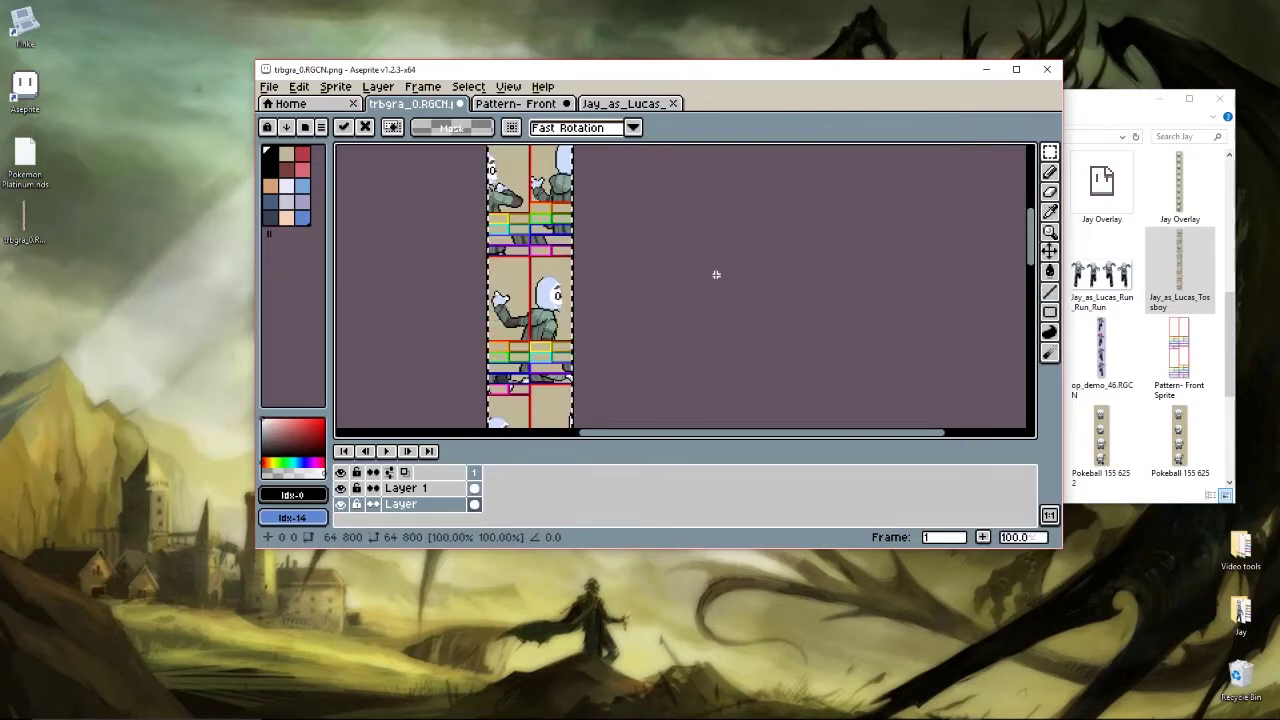
{"action": "left_click", "coordinate": [654, 279]}
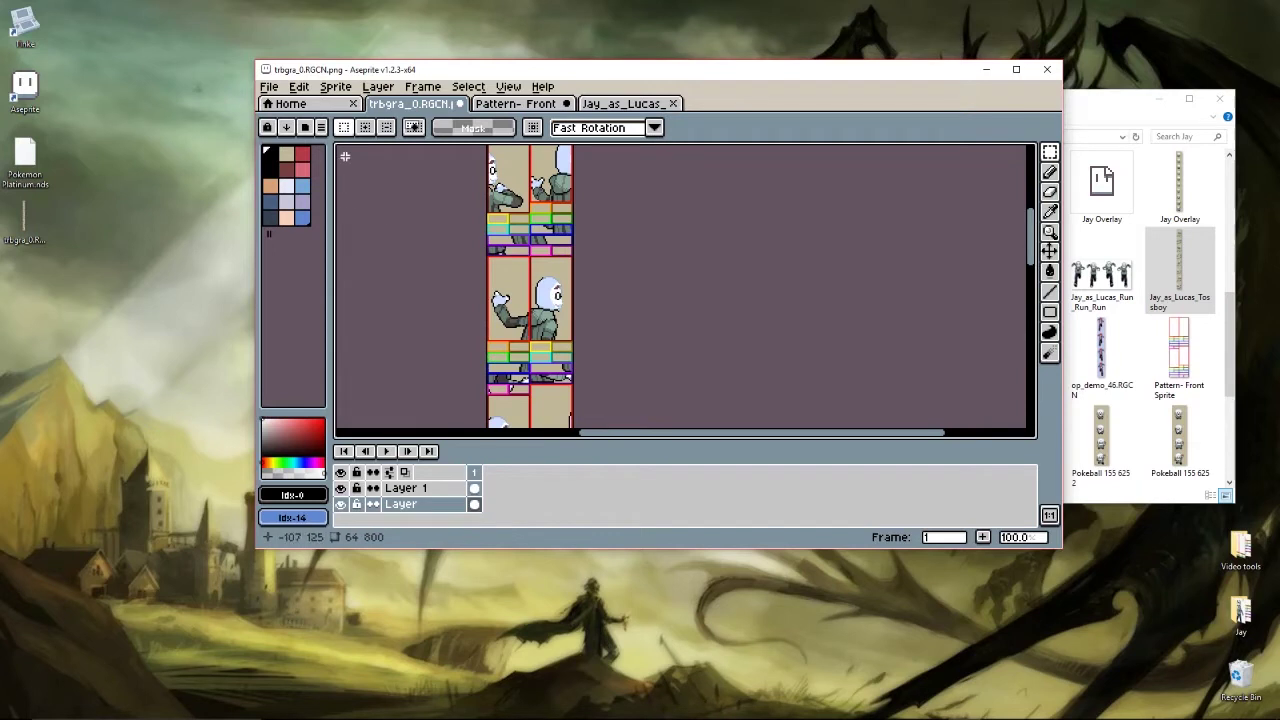
- Start saving the Jay_as_Lucas_Tossboy palette via Save Palette, browsing up from the project folder
{"action": "left_click", "coordinate": [630, 104]}
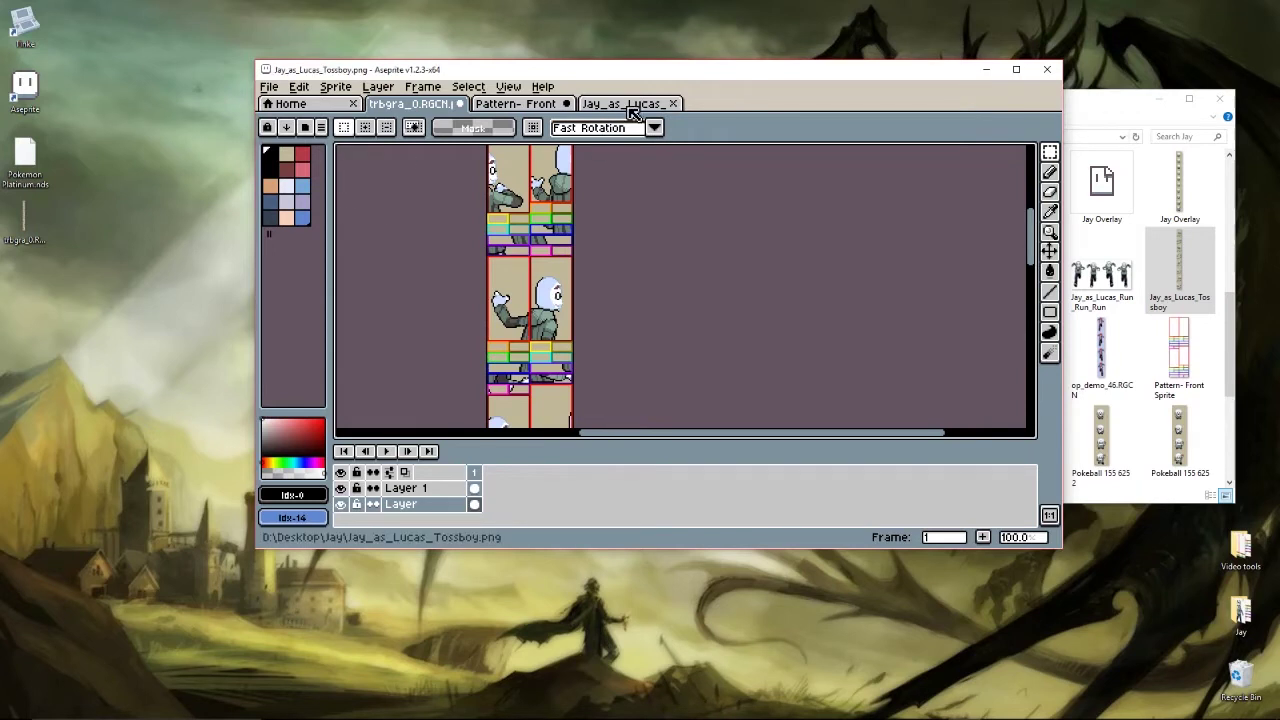
{"action": "left_click", "coordinate": [321, 127]}
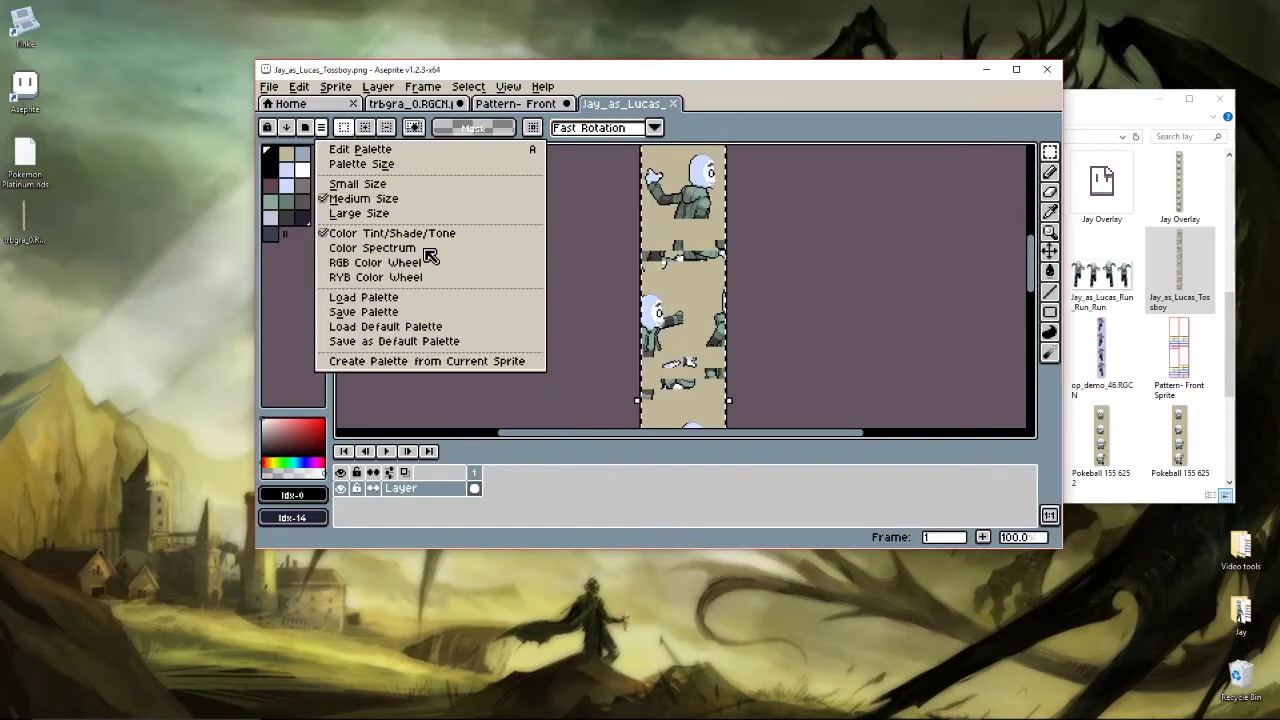
{"action": "left_click", "coordinate": [400, 312]}
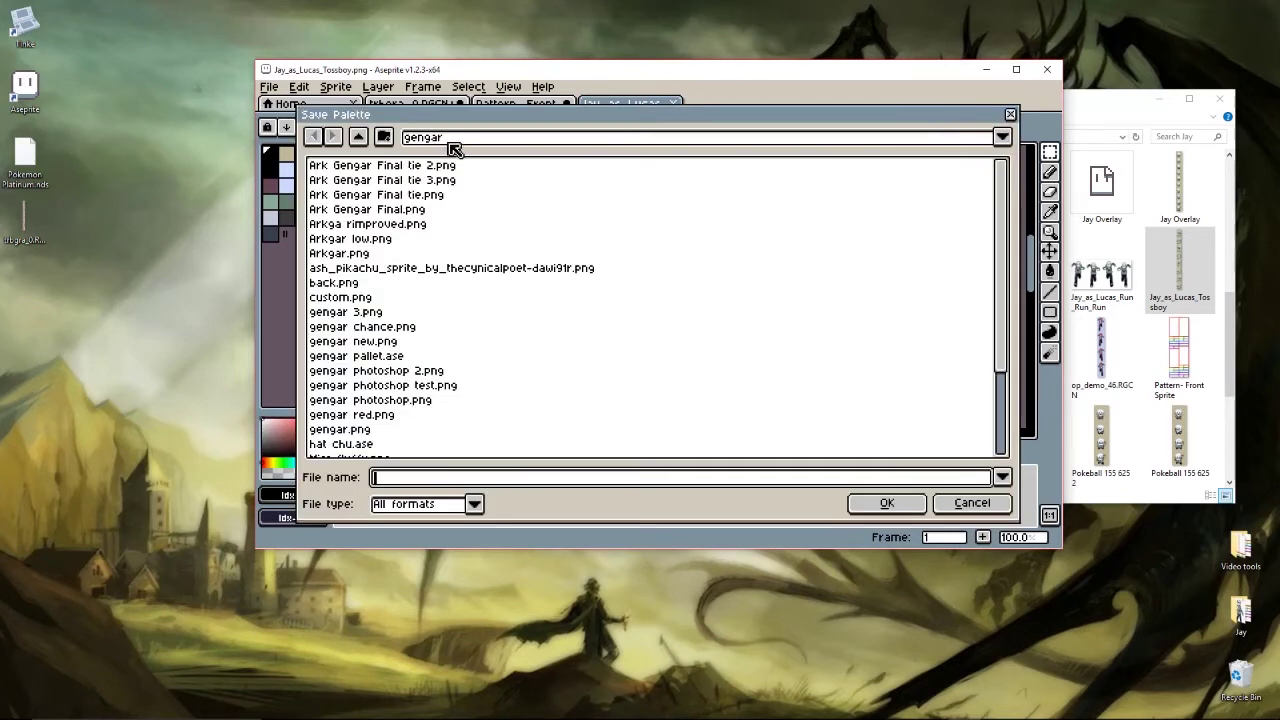
{"action": "left_click", "coordinate": [360, 138]}
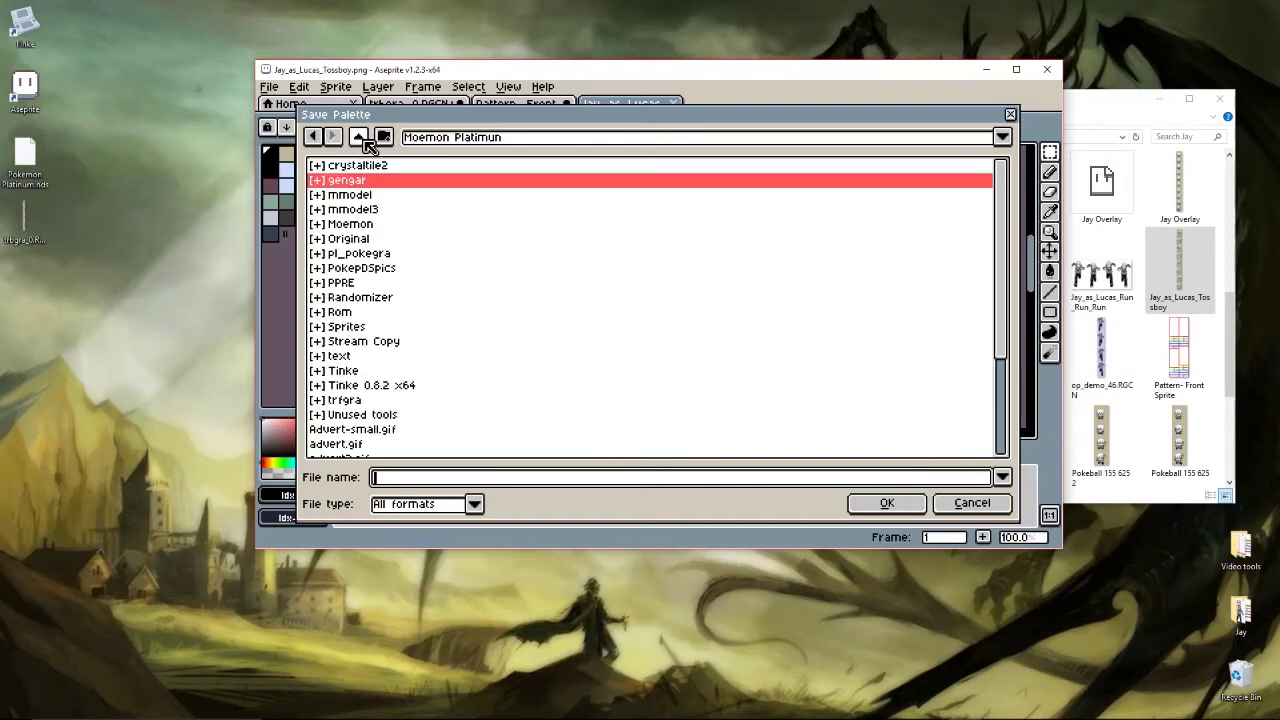
{"action": "left_click", "coordinate": [384, 137]}
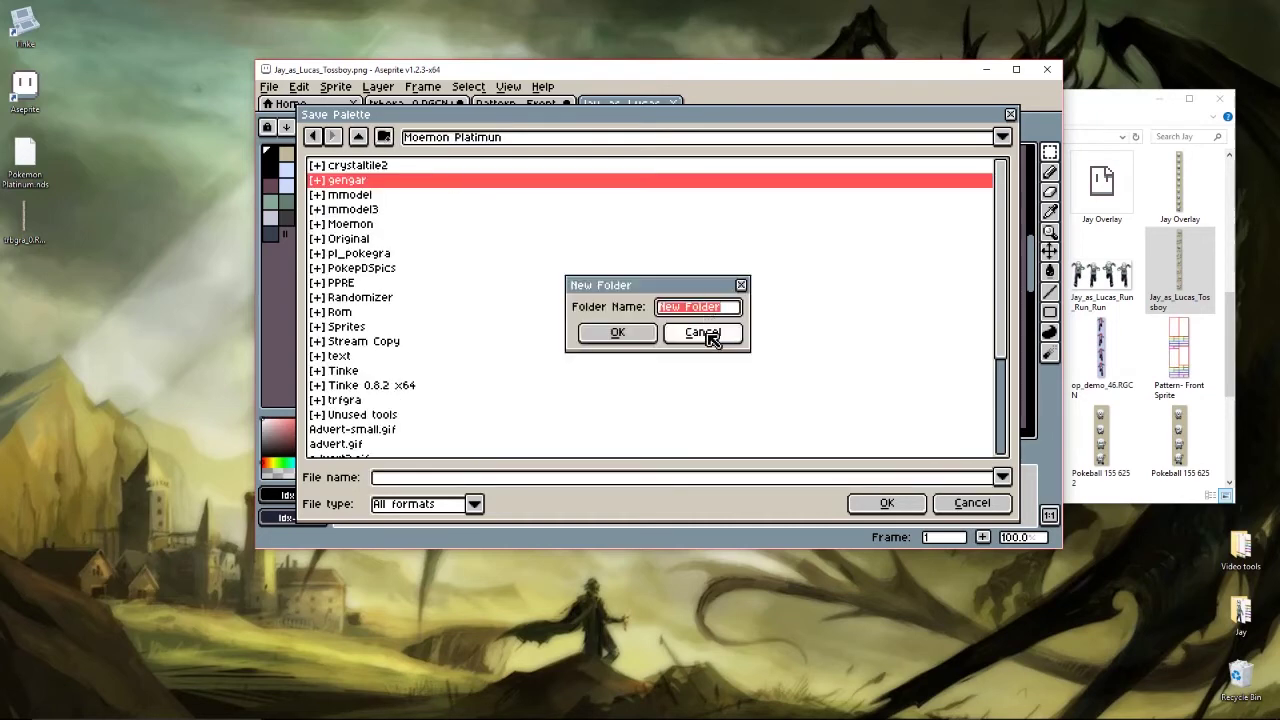
{"action": "left_click", "coordinate": [703, 334]}
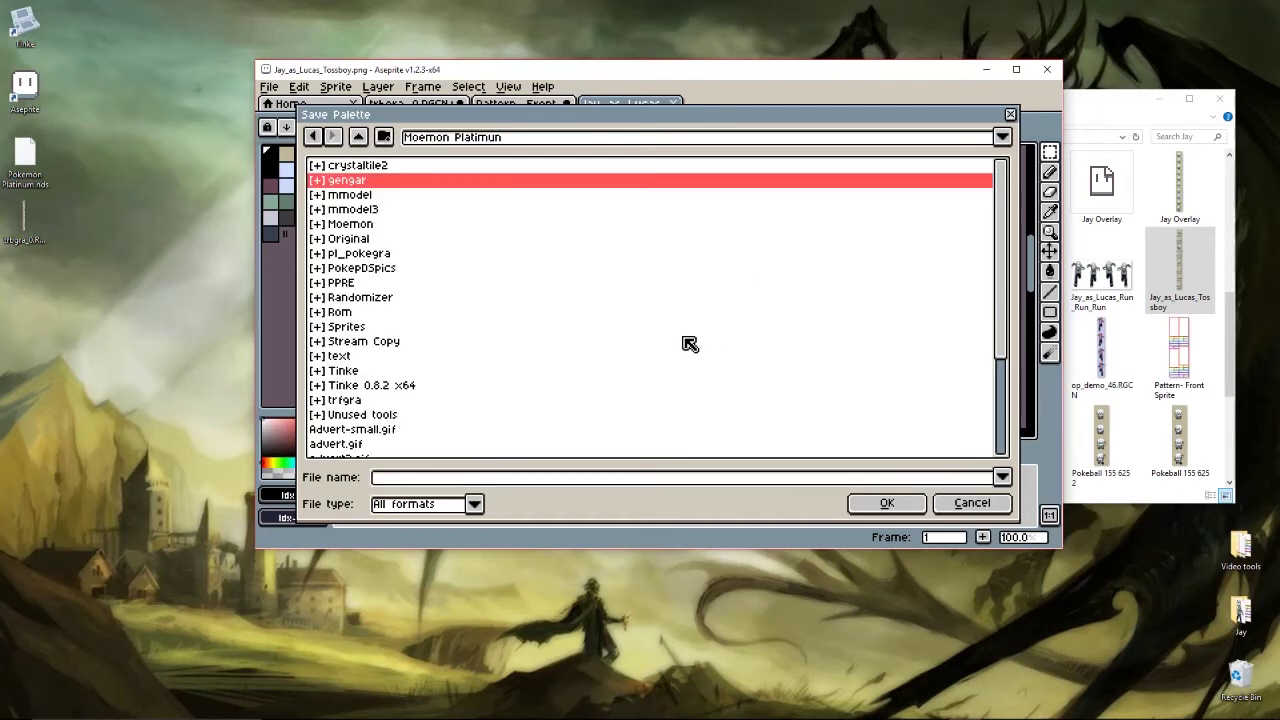
- Save the palette to the Desktop as 'Jay Pallet'
{"action": "left_click", "coordinate": [362, 143]}
{"action": "left_click", "coordinate": [361, 143]}
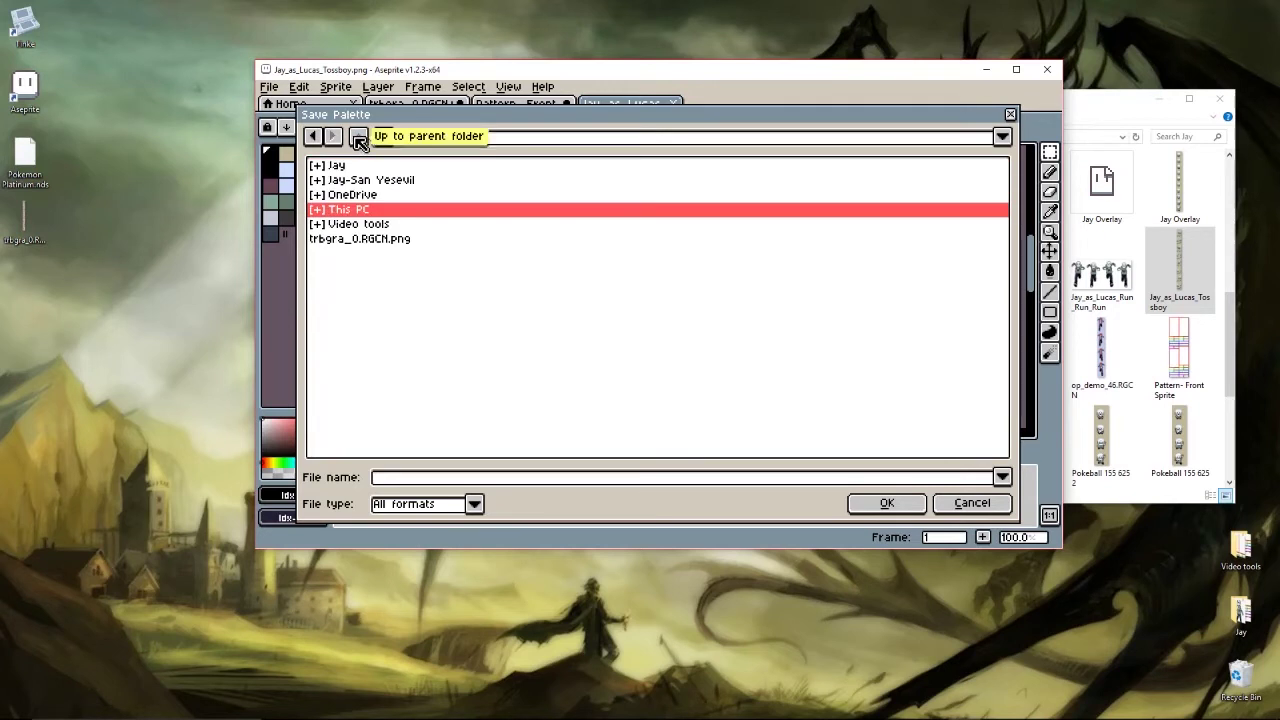
{"action": "double_click", "coordinate": [362, 209]}
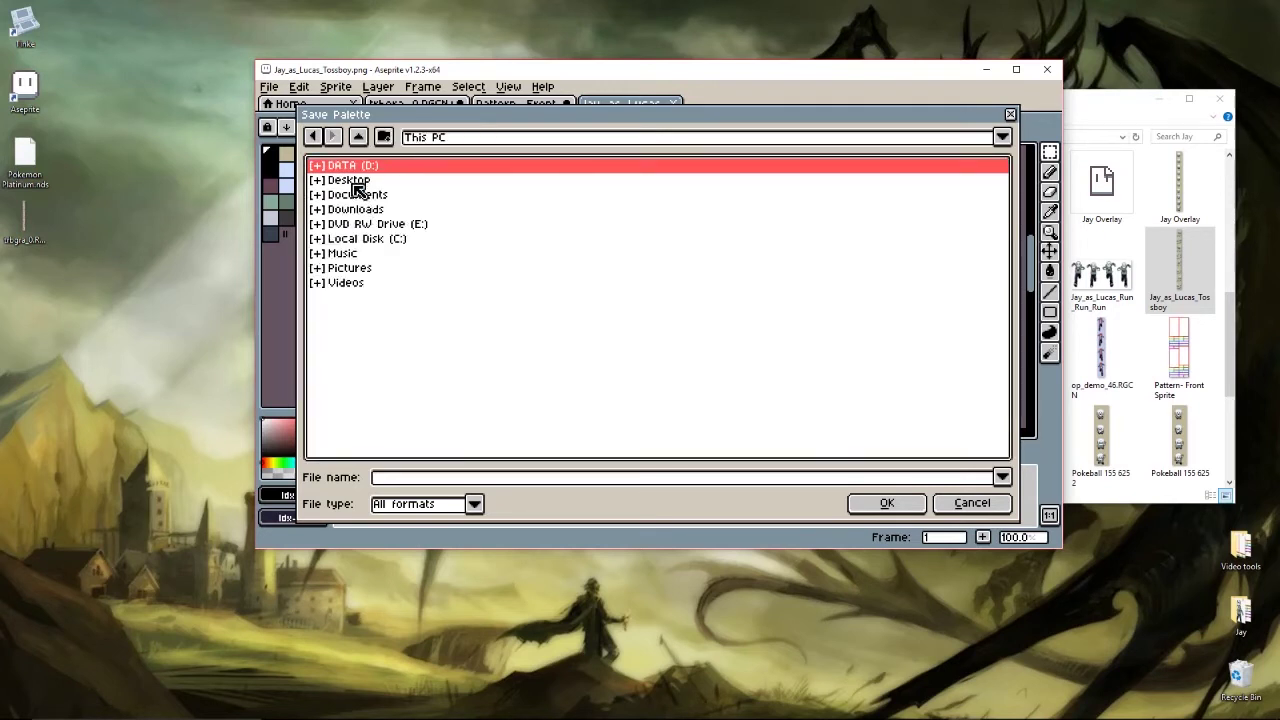
{"action": "double_click", "coordinate": [352, 182]}
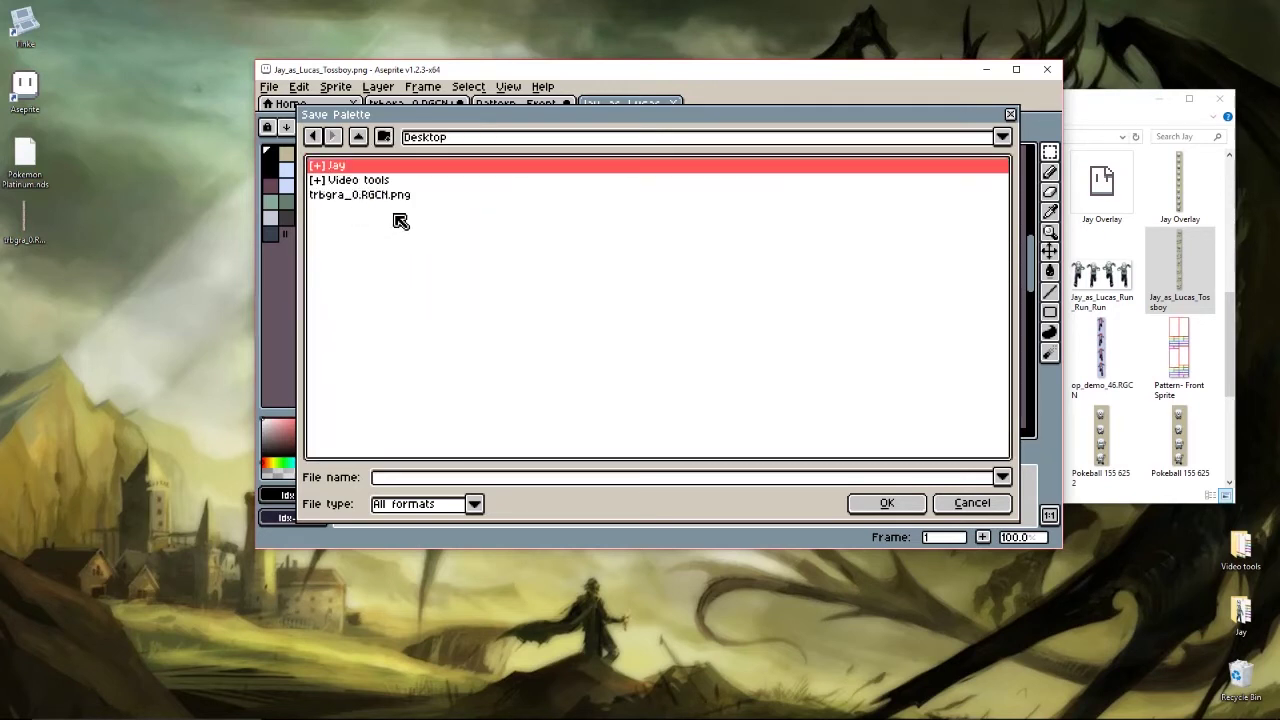
{"action": "left_click", "coordinate": [427, 481]}
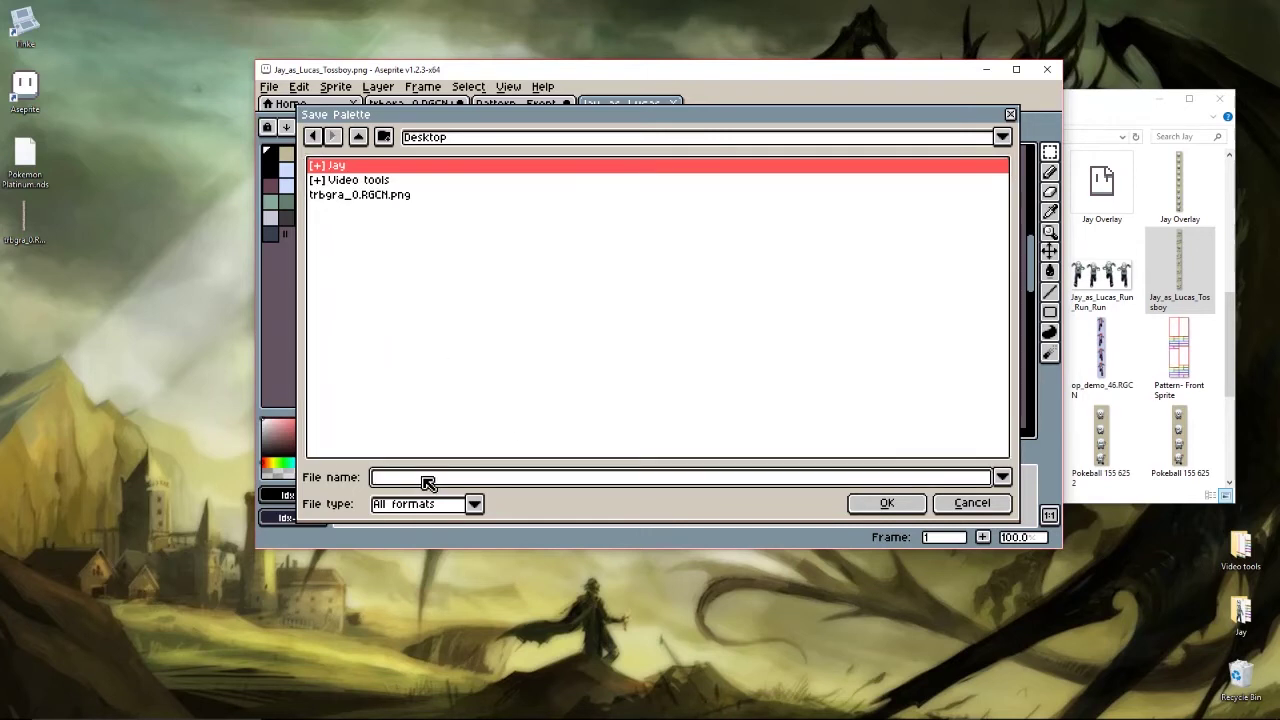
{"action": "type", "text": "Jay Pallet"}
{"action": "left_click", "coordinate": [886, 503]}
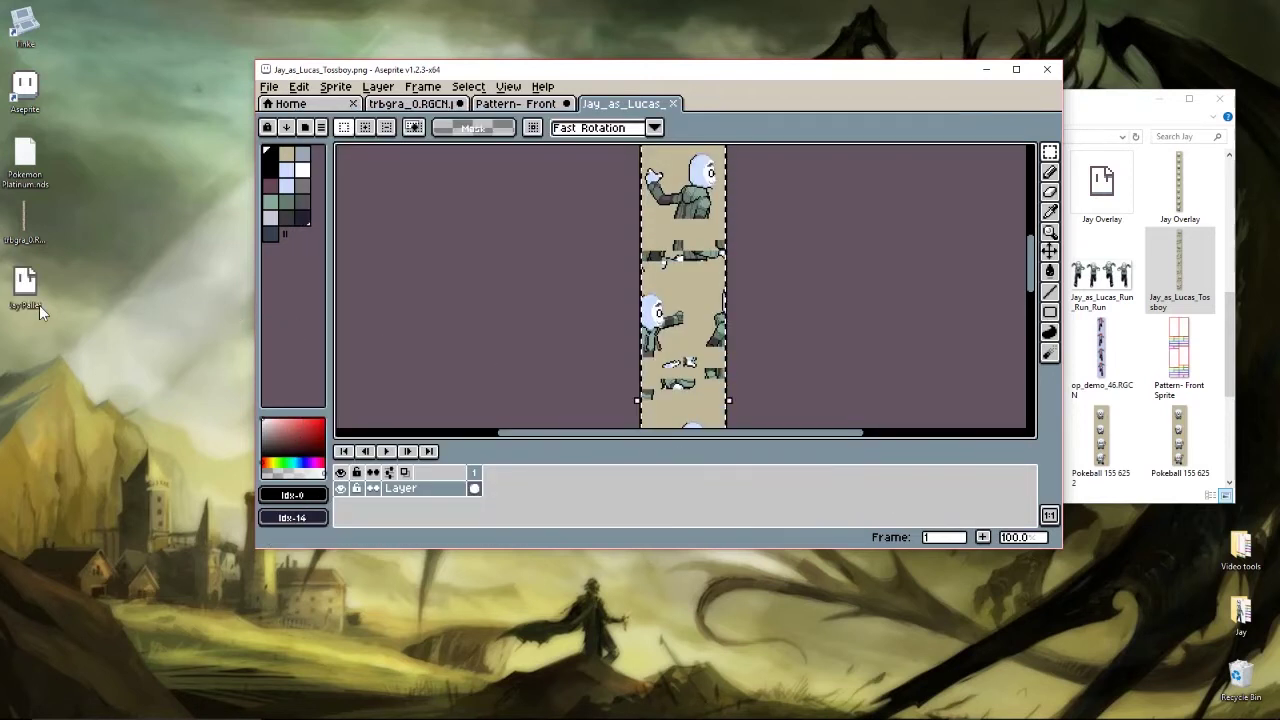
- Load the Jay Pallet palette into the trbgra_0.RGCN sheet
{"action": "left_click", "coordinate": [433, 105]}
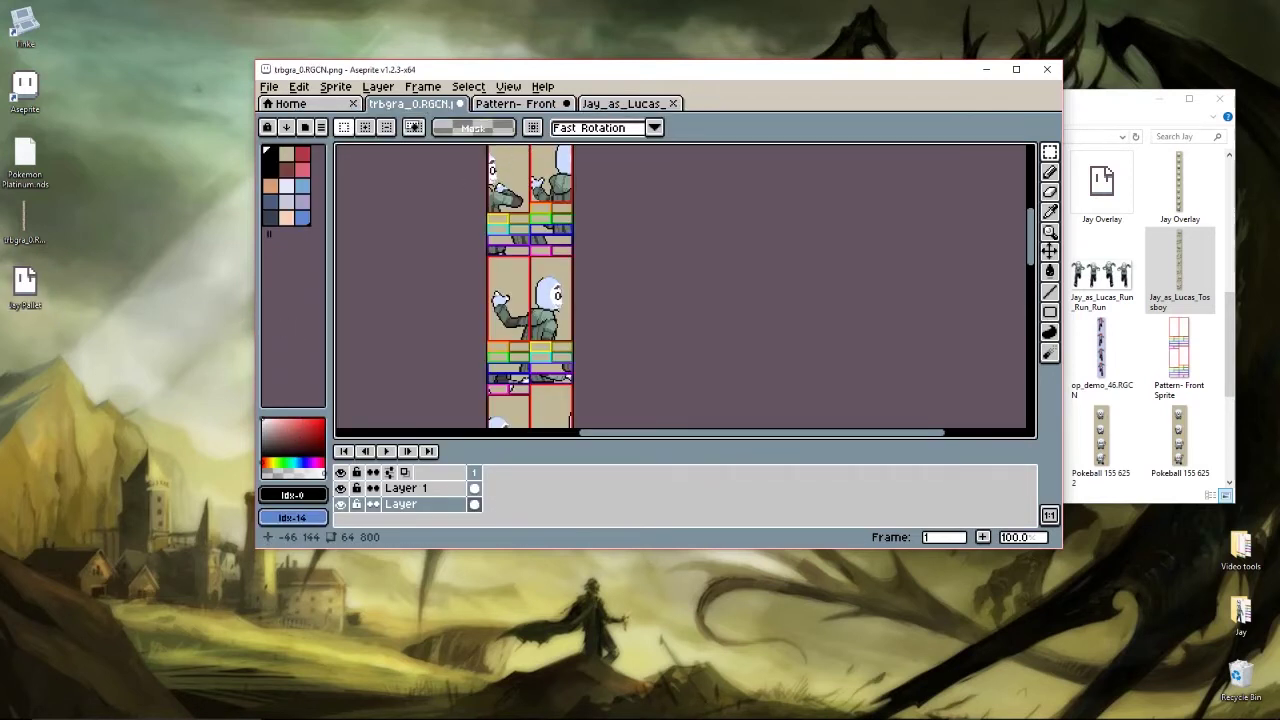
{"action": "left_click", "coordinate": [321, 127]}
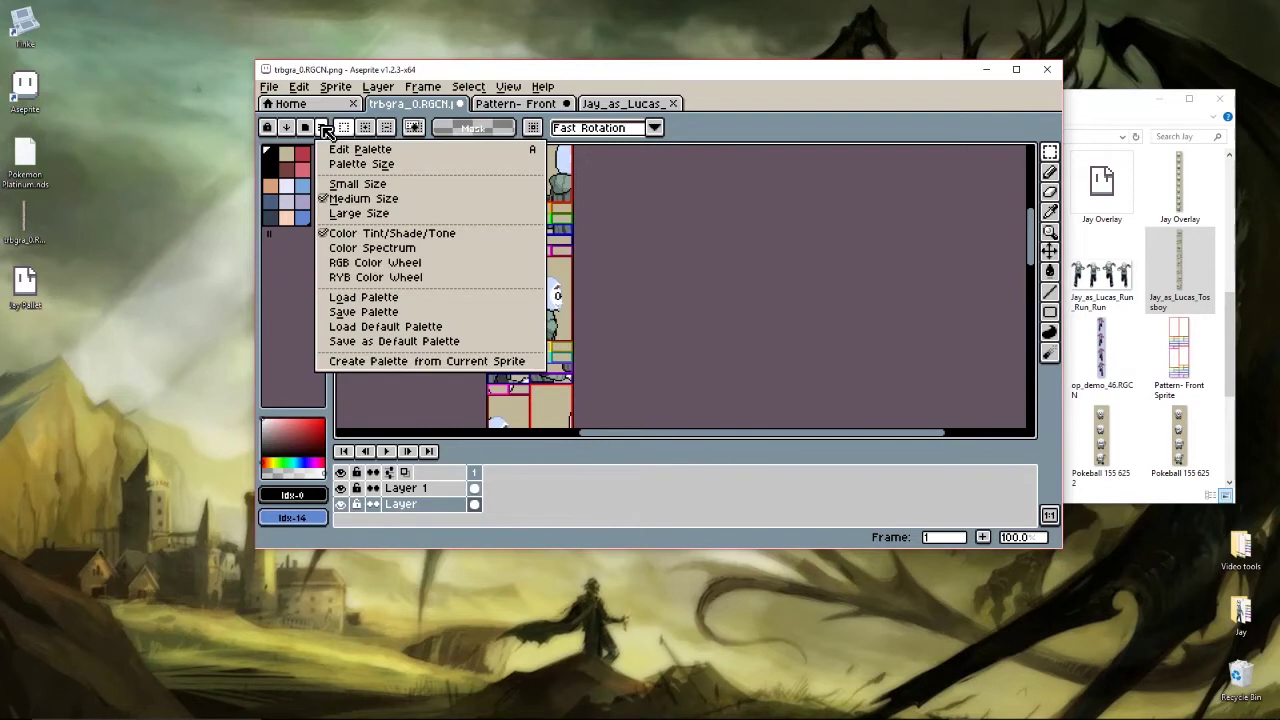
{"action": "left_click", "coordinate": [363, 297]}
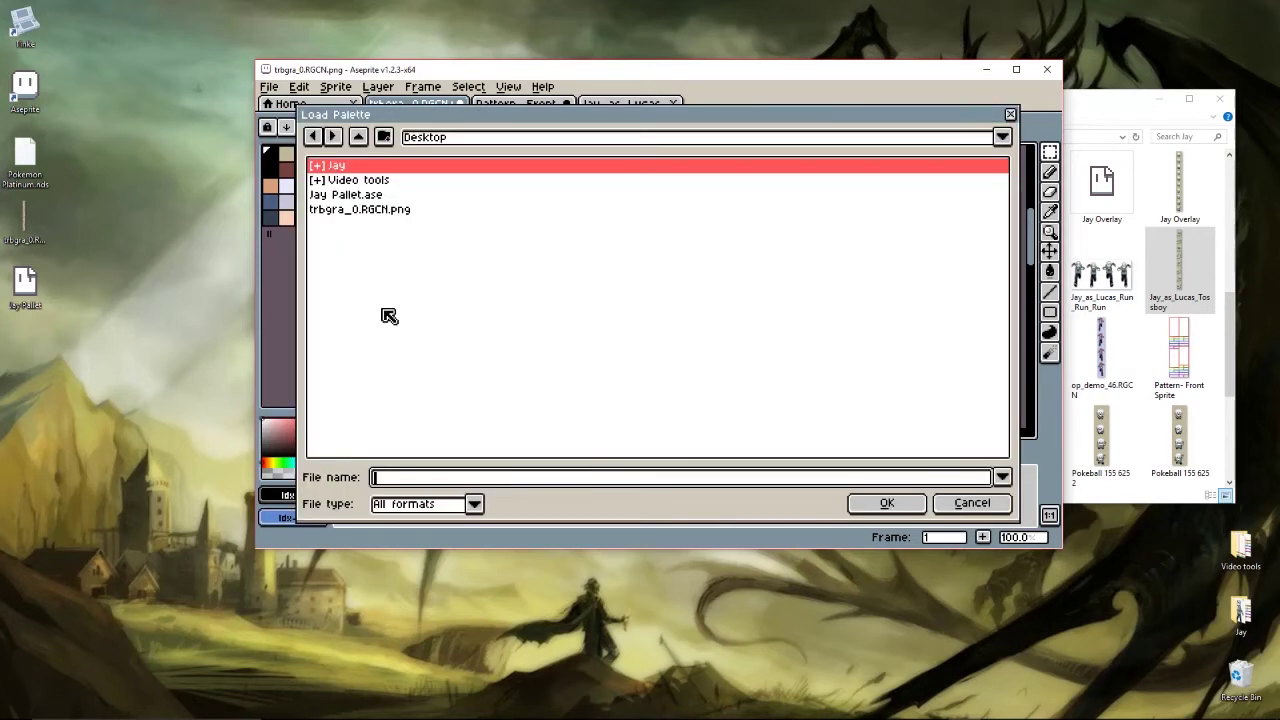
{"action": "double_click", "coordinate": [363, 196]}
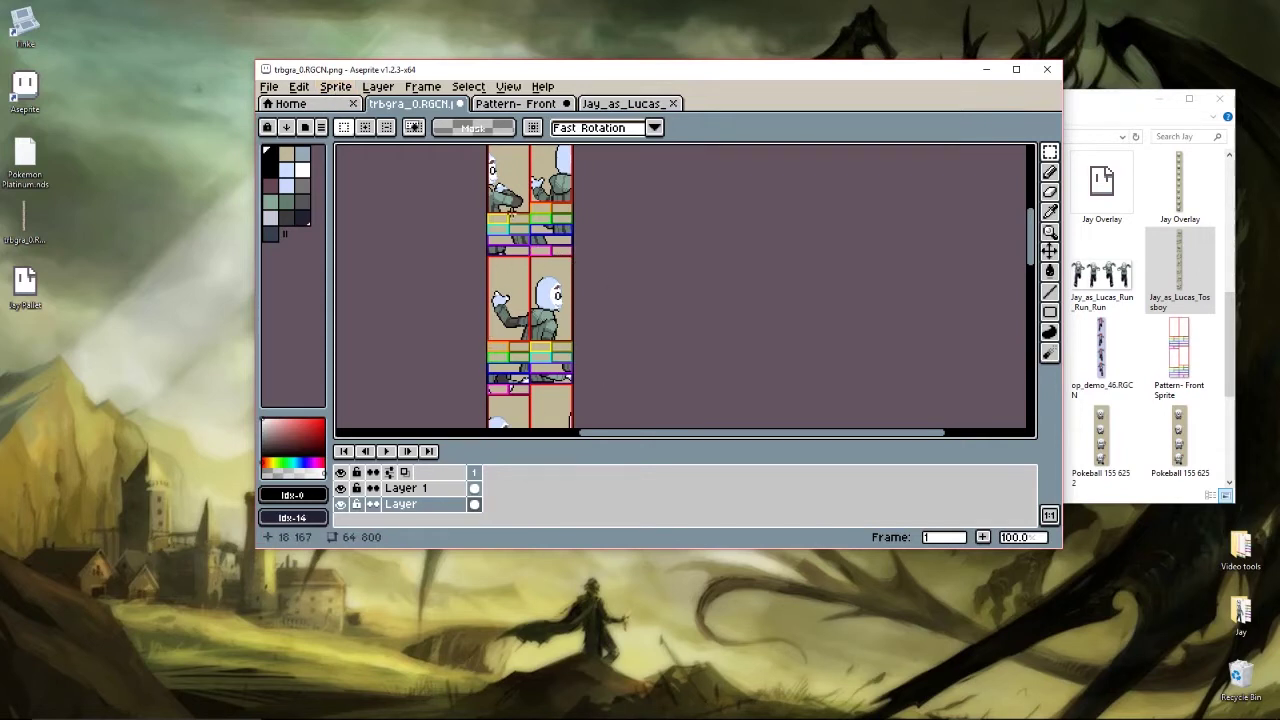
- Convert the sprite to Indexed colour mode
{"action": "left_click", "coordinate": [338, 88]}
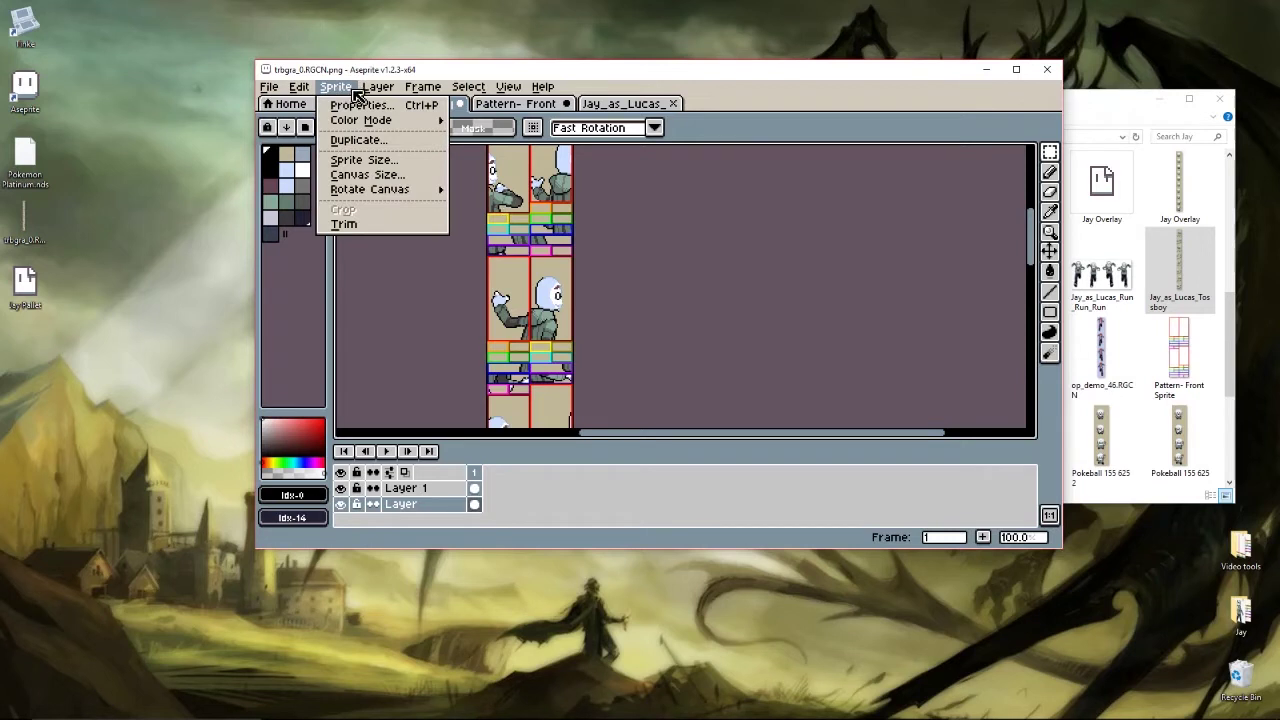
{"action": "mouse_move", "coordinate": [362, 120]}
{"action": "left_click", "coordinate": [495, 152]}
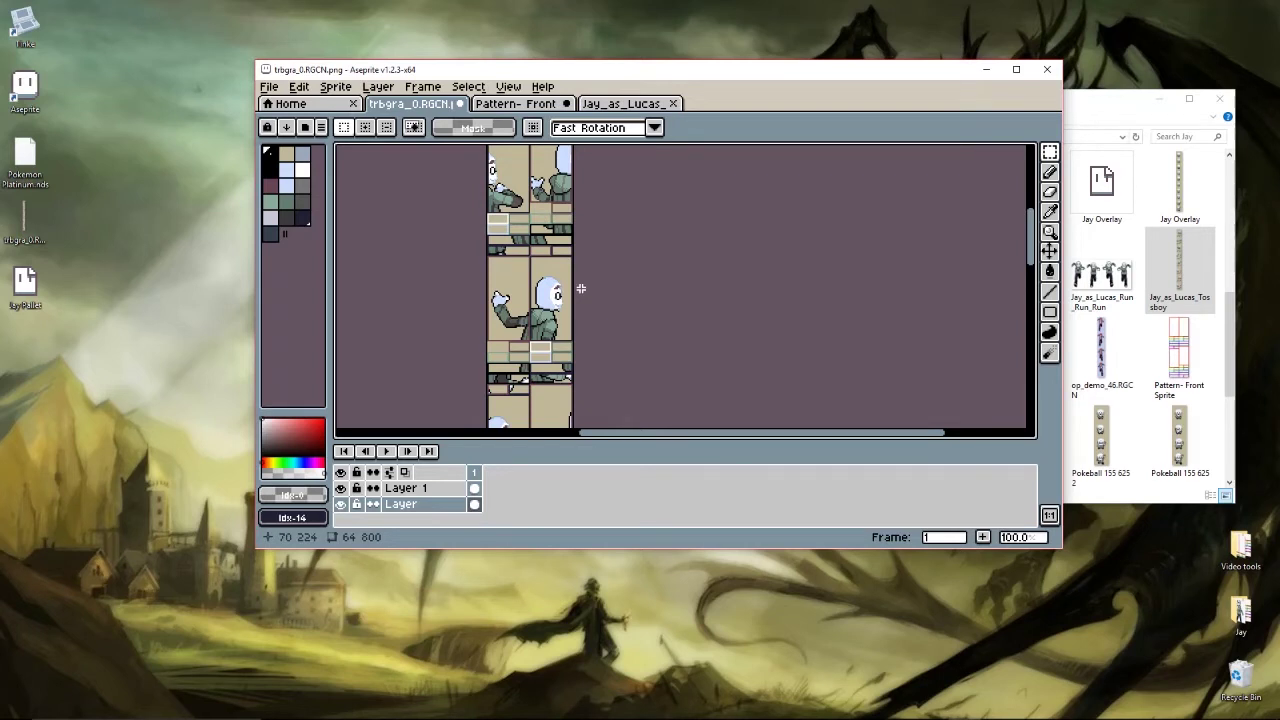
- Remove the Layer 1 grid and save trbgra_0.RGCN.png with Ctrl+S
{"action": "right_click", "coordinate": [449, 488]}
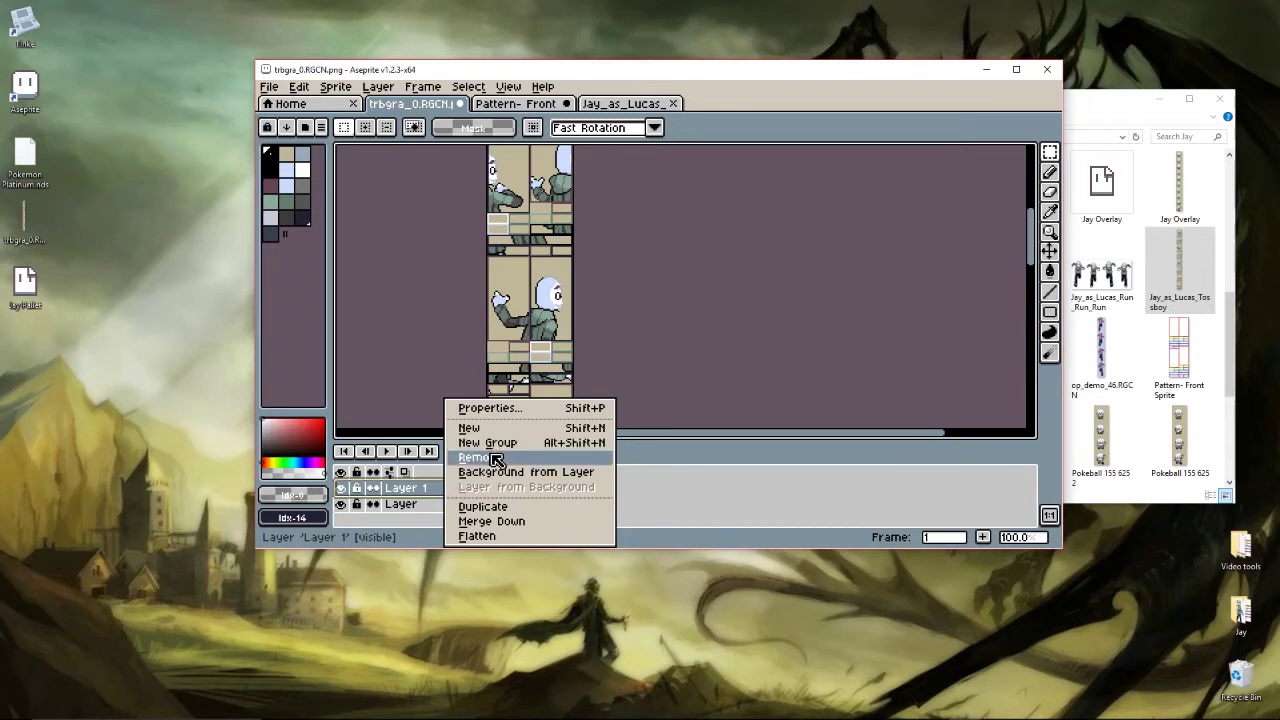
{"action": "left_click", "coordinate": [496, 458]}
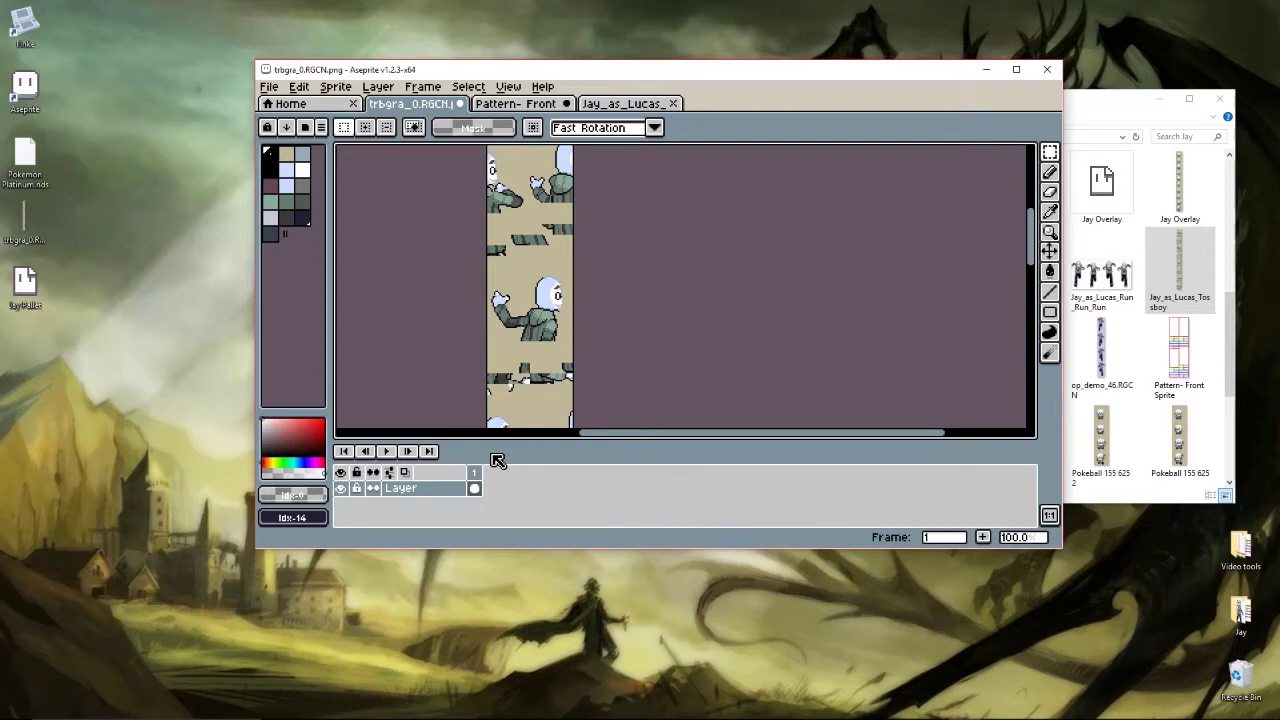
{"action": "scroll", "coordinate": [545, 270], "scroll_direction": "down", "scroll_amount": 2}
{"action": "scroll", "coordinate": [545, 270], "scroll_direction": "up", "scroll_amount": 1}
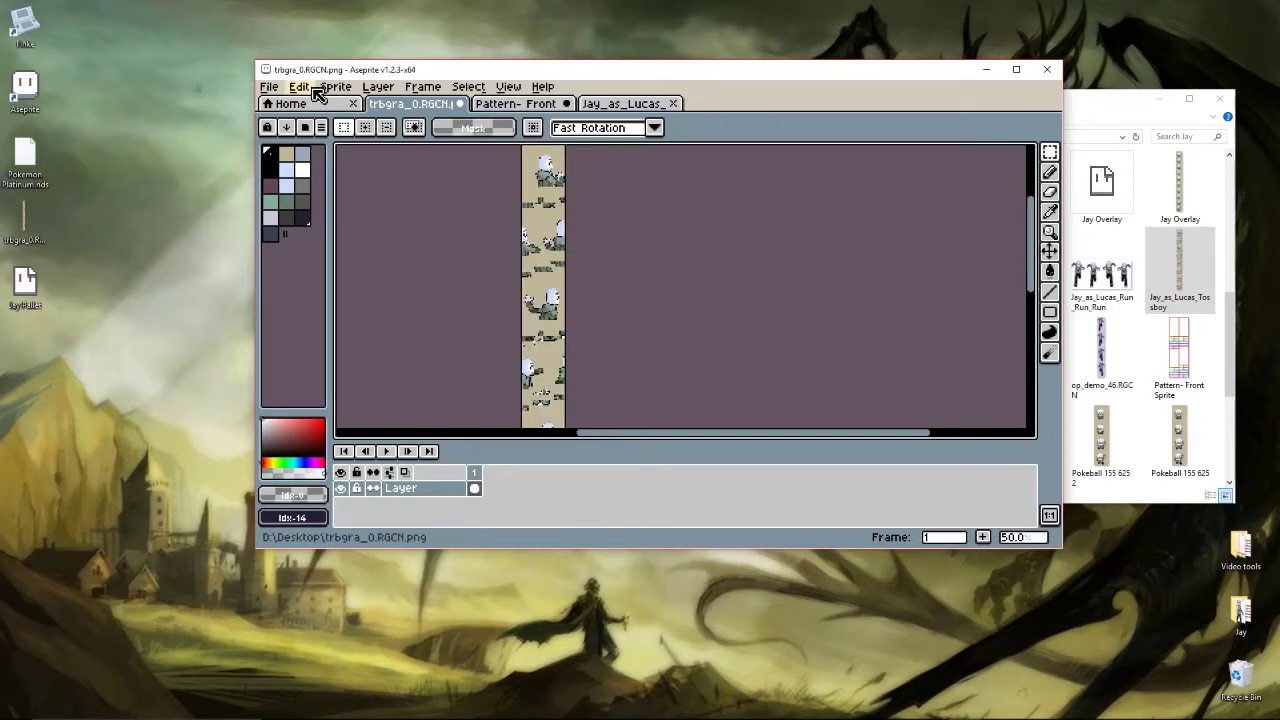
{"action": "key", "text": "ctrl+s"}
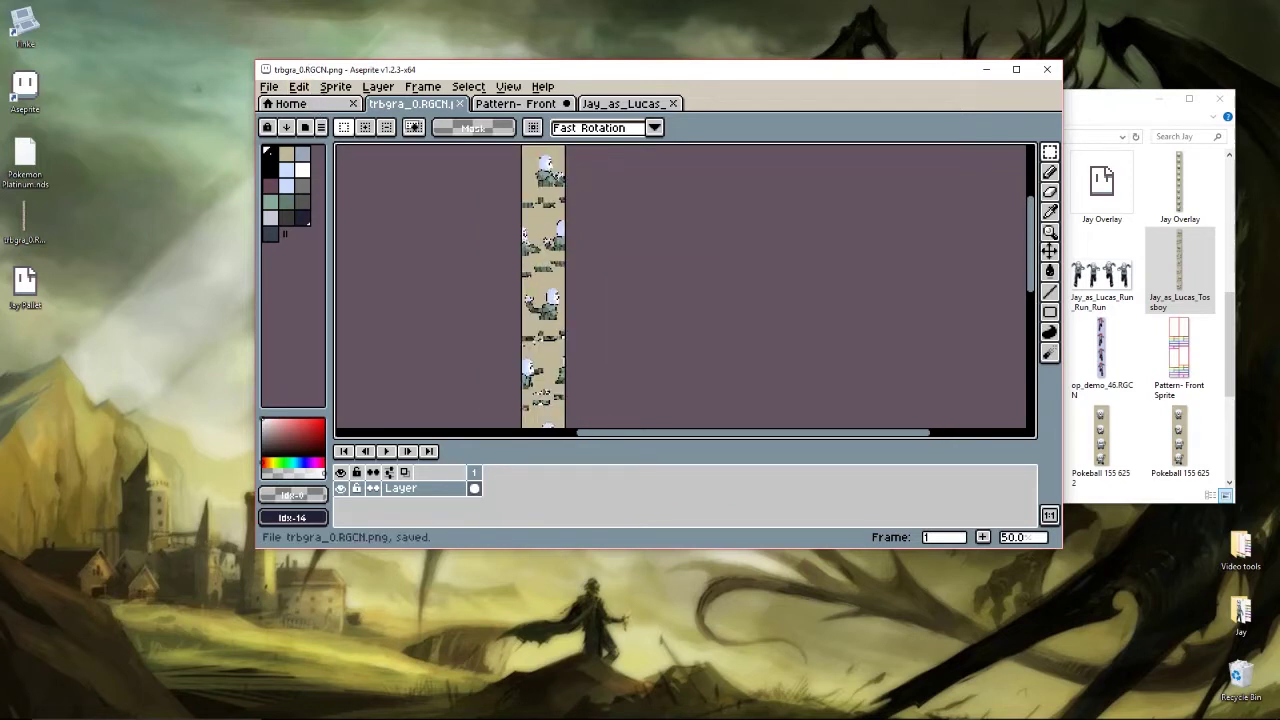
- In Tinke, import the edited trbgra_0.RGCN.png from the Desktop, replacing the palette
{"action": "left_click", "coordinate": [930, 707]}
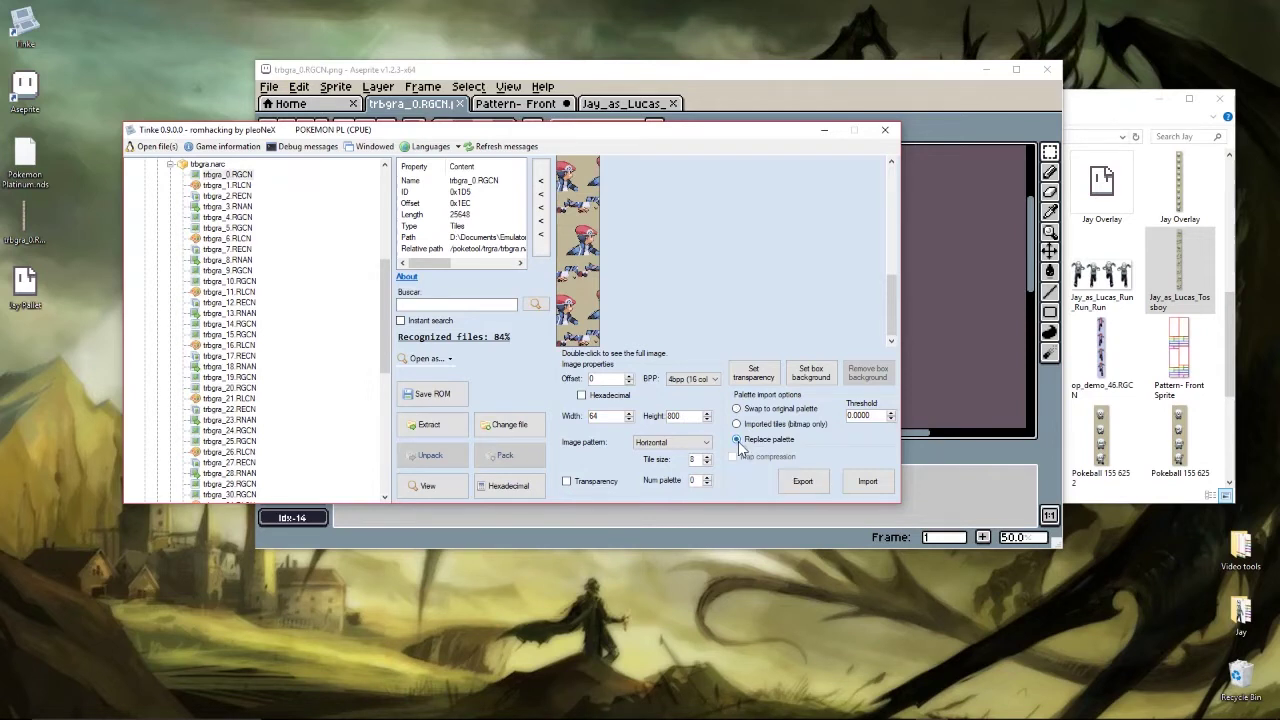
{"action": "left_click", "coordinate": [867, 481]}
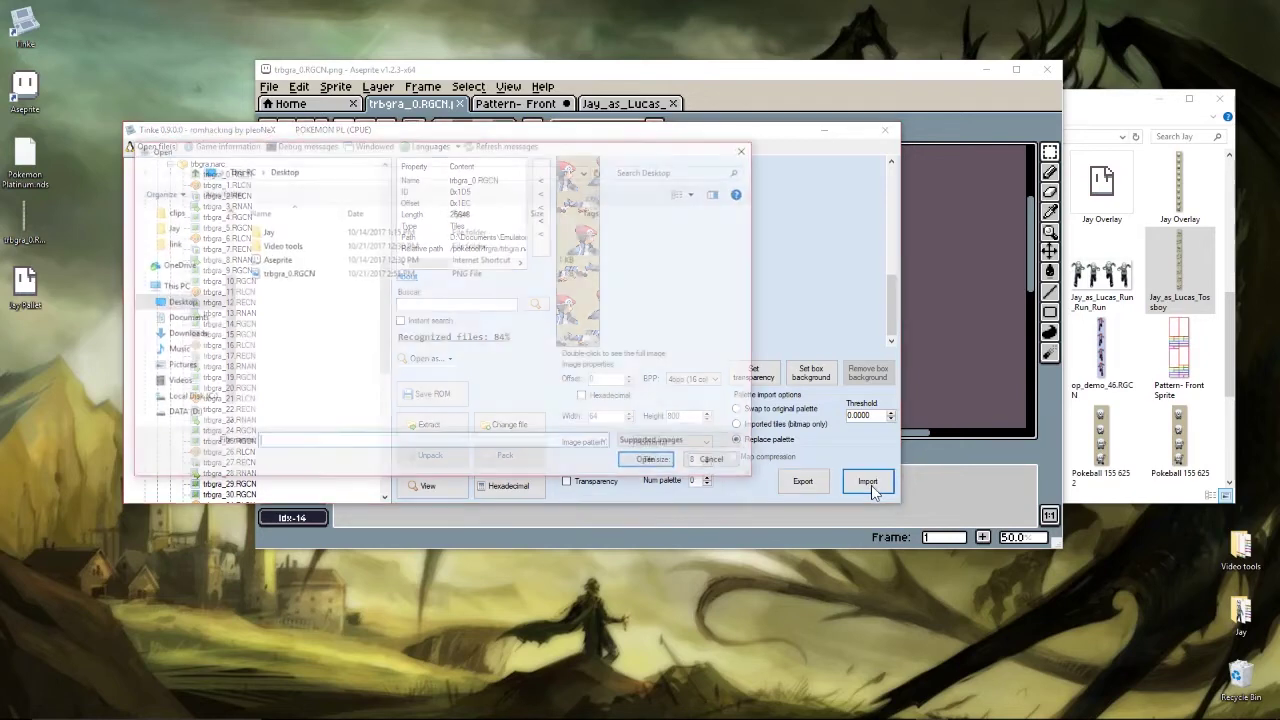
{"action": "double_click", "coordinate": [287, 274]}
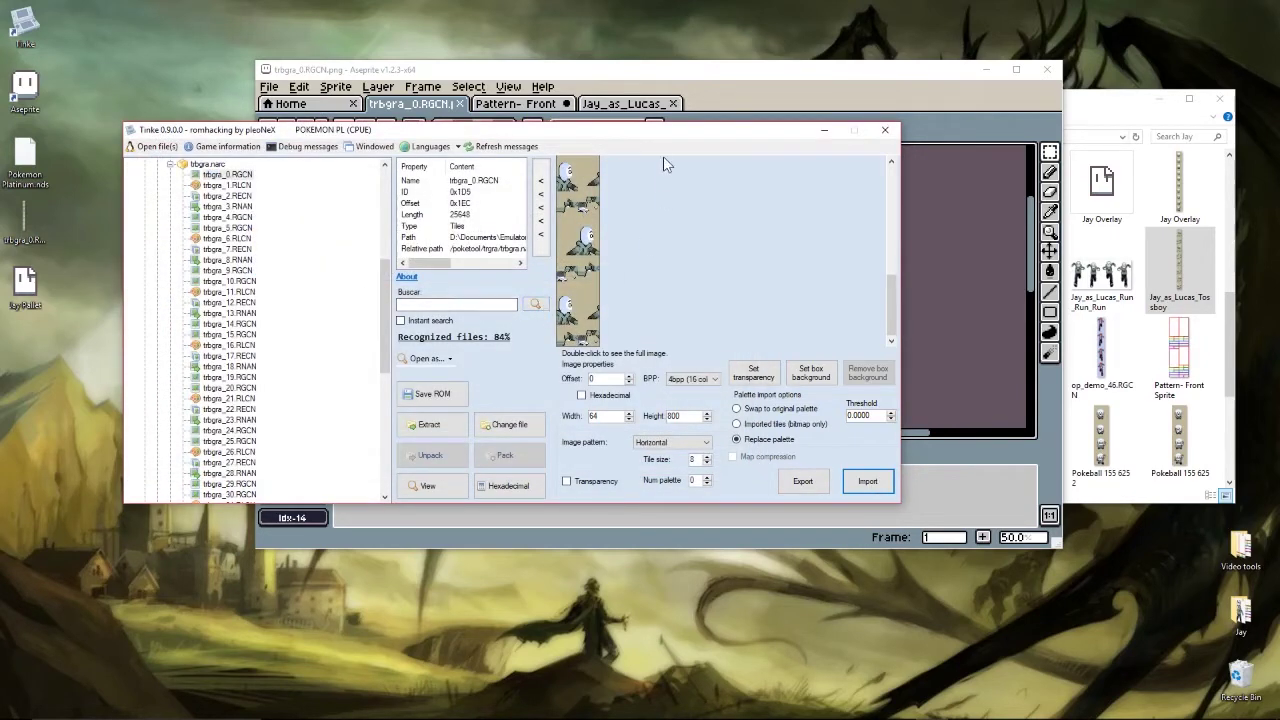
{"action": "left_click_drag", "start_coordinate": [652, 138], "coordinate": [681, 340]}
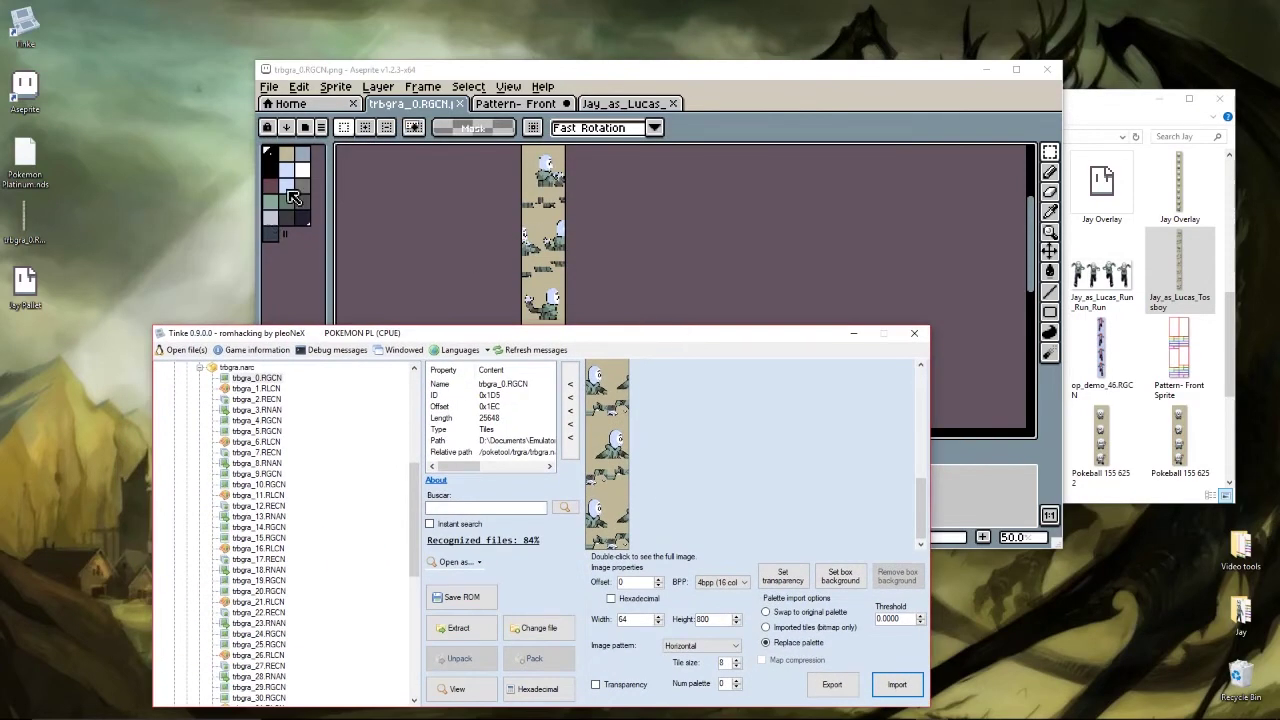
{"action": "left_click_drag", "start_coordinate": [562, 336], "coordinate": [573, 118]}
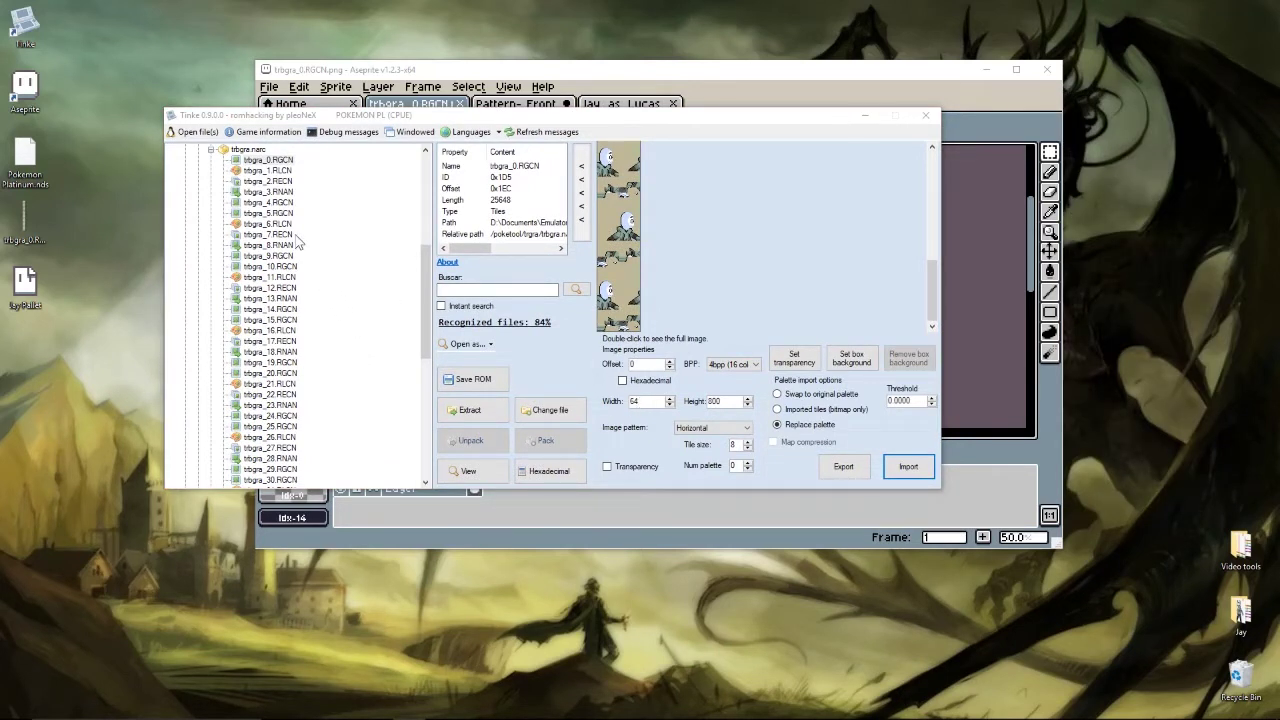
- Collapse trbgra.narc, unpack trfgra.narc and preview trfgra_0.RGCN
{"action": "scroll", "coordinate": [297, 242], "scroll_direction": "up", "scroll_amount": 2}
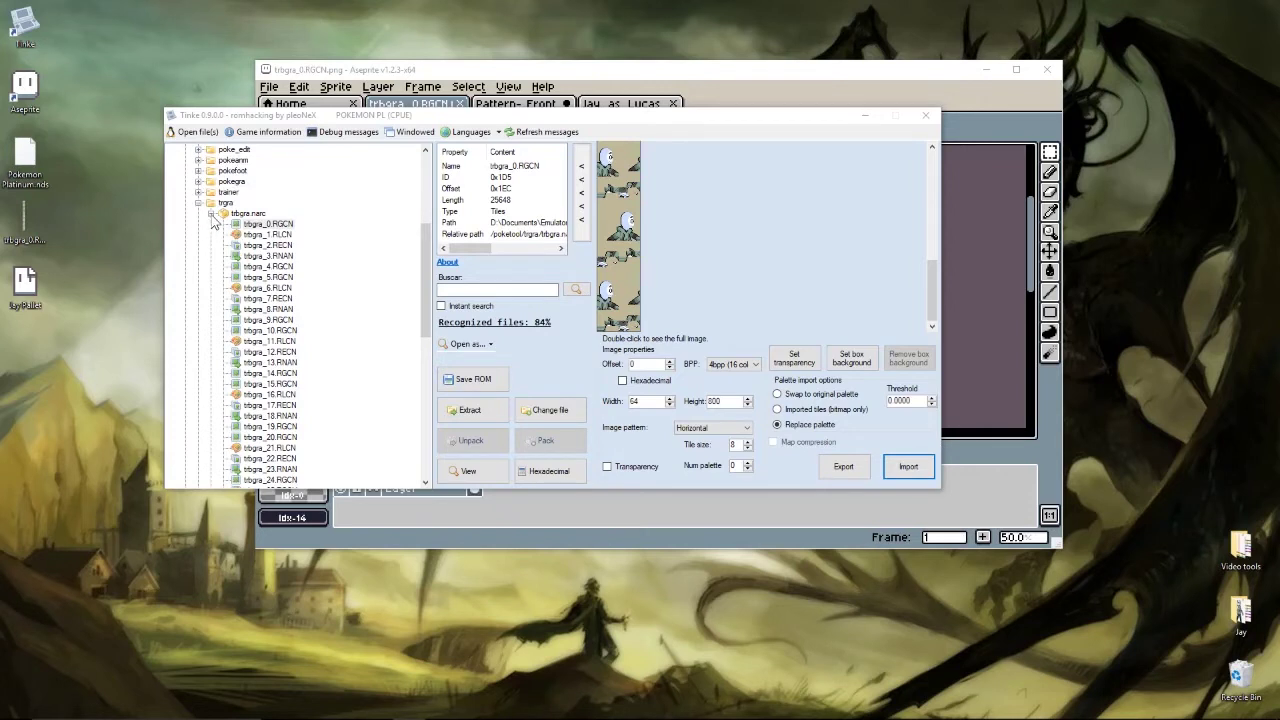
{"action": "left_click", "coordinate": [211, 214]}
{"action": "double_click", "coordinate": [238, 395]}
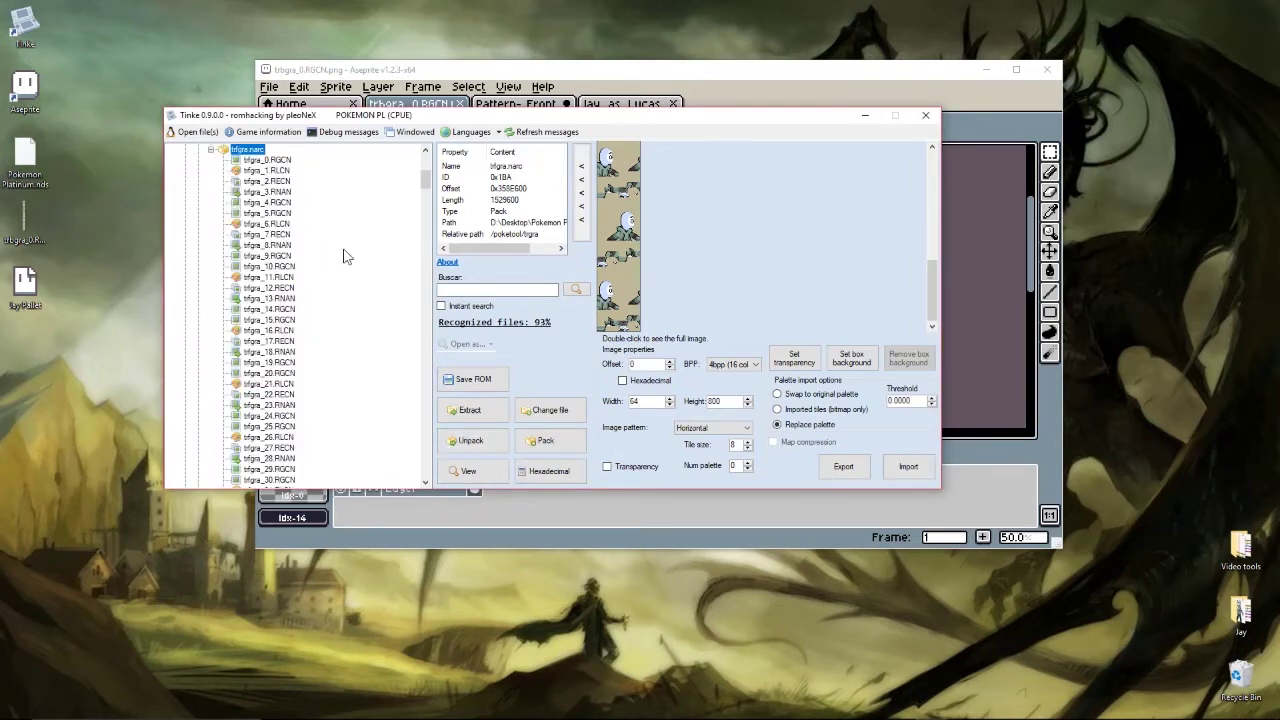
{"action": "left_click", "coordinate": [262, 161]}
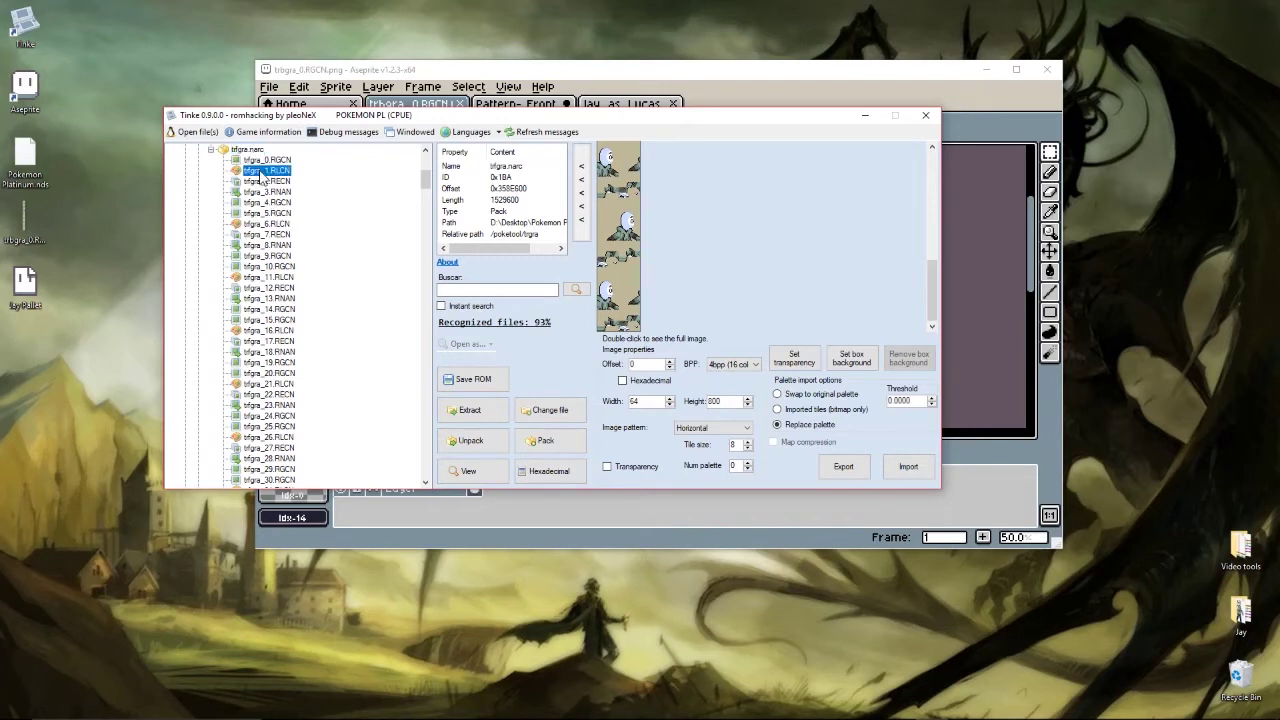
{"action": "left_click", "coordinate": [463, 472]}
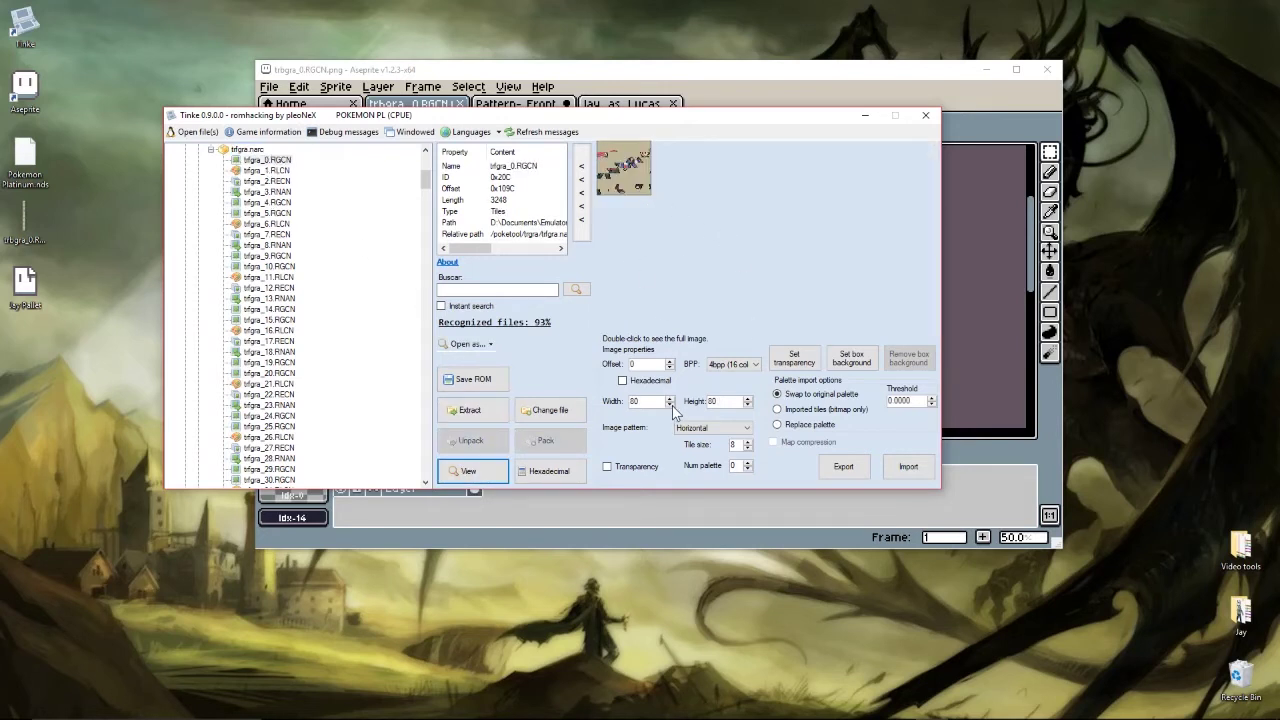
- Set the preview width to 64 and the height to 96
{"action": "left_click", "coordinate": [669, 405]}
{"action": "left_click", "coordinate": [669, 405]}
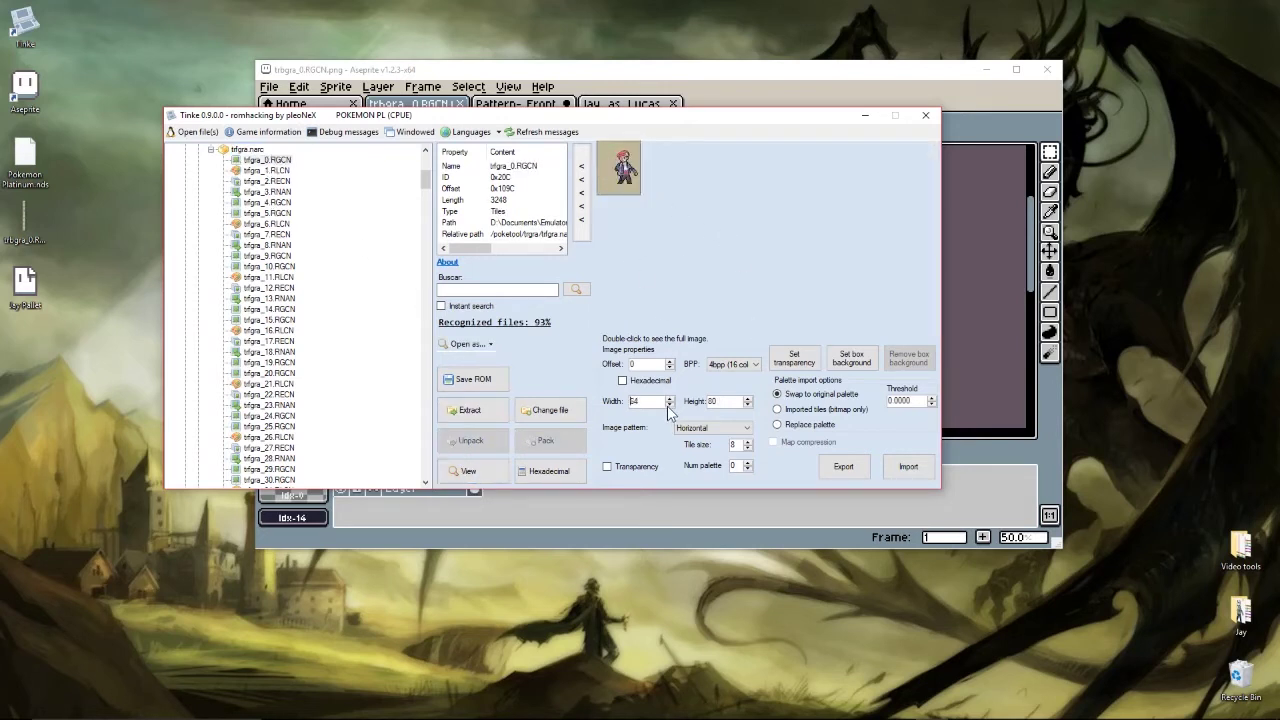
{"action": "left_click", "coordinate": [747, 397]}
{"action": "left_click", "coordinate": [747, 397]}
{"action": "left_click", "coordinate": [747, 397]}
{"action": "left_click", "coordinate": [748, 406]}
- Preview the trfgra_5.RGCN trainer graphic
{"action": "left_click", "coordinate": [250, 223]}
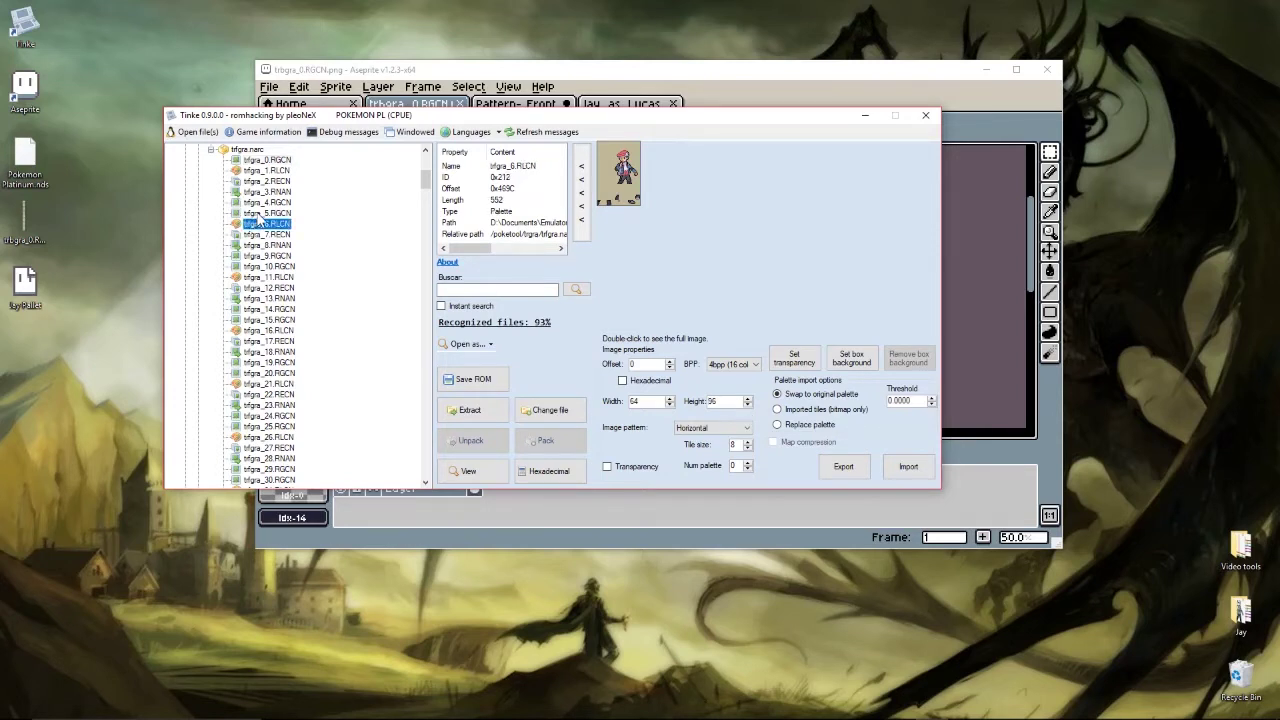
{"action": "left_click", "coordinate": [256, 213]}
{"action": "left_click", "coordinate": [470, 472]}
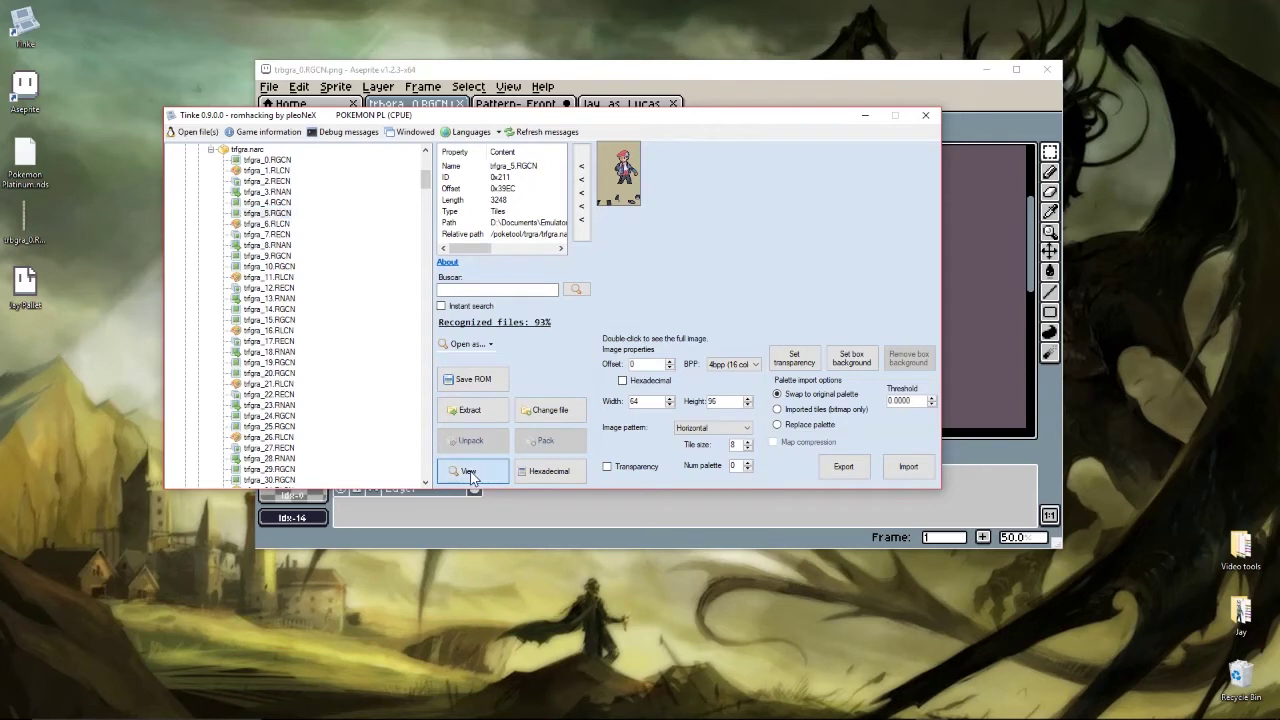
- Preview trfgra_315.RGCN at width 64 and height 616
{"action": "double_click", "coordinate": [670, 405]}
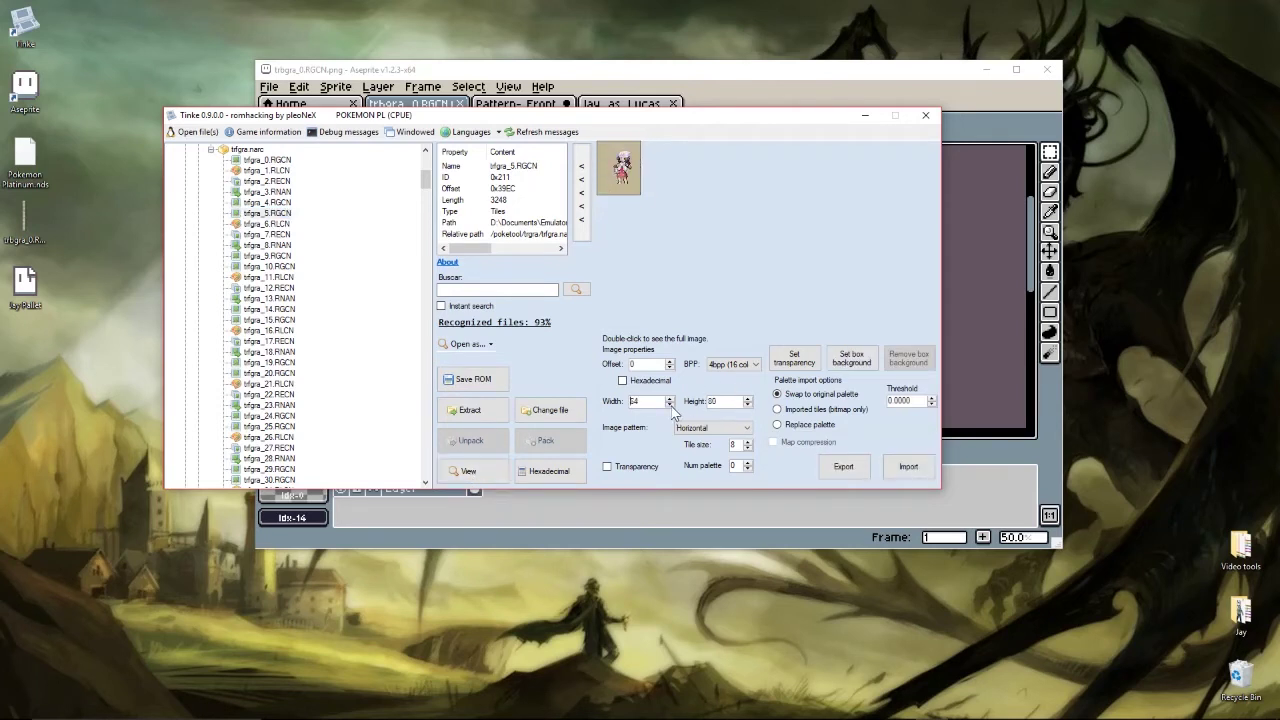
{"action": "scroll", "coordinate": [368, 311], "scroll_direction": "down", "scroll_amount": 20}
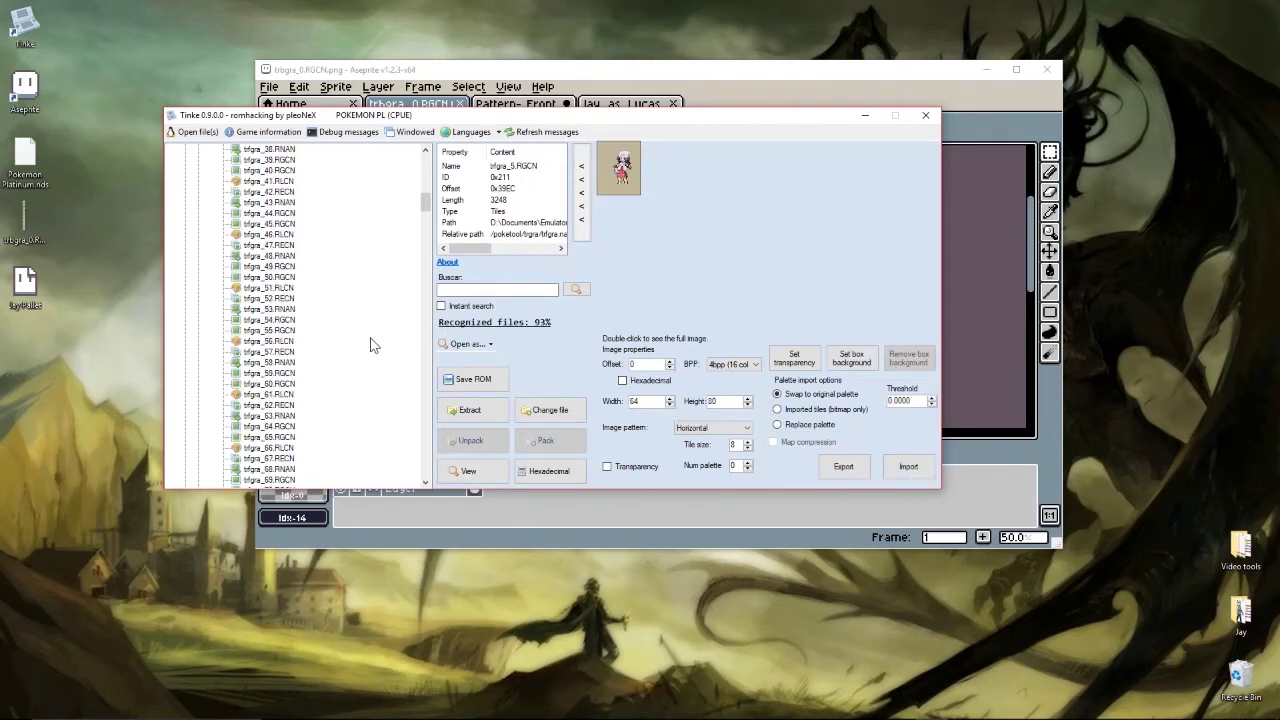
{"action": "scroll", "coordinate": [326, 375], "scroll_direction": "down", "scroll_amount": 20}
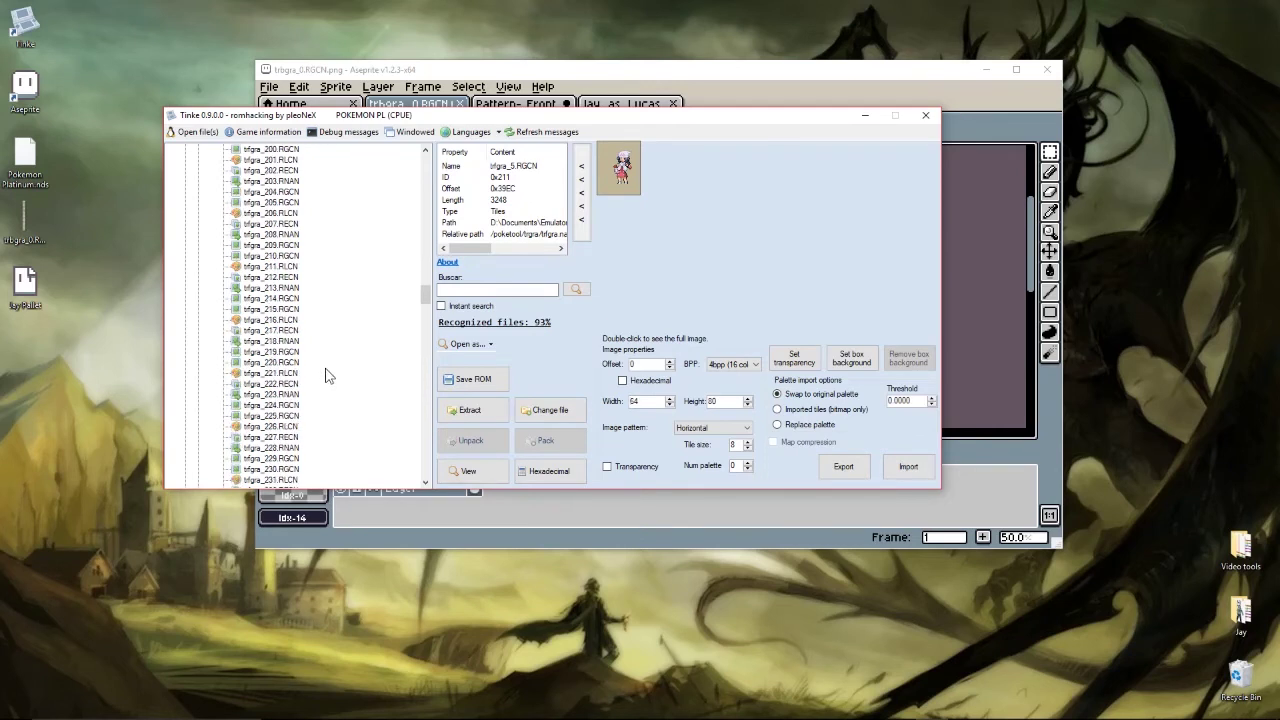
{"action": "scroll", "coordinate": [324, 375], "scroll_direction": "up", "scroll_amount": 5}
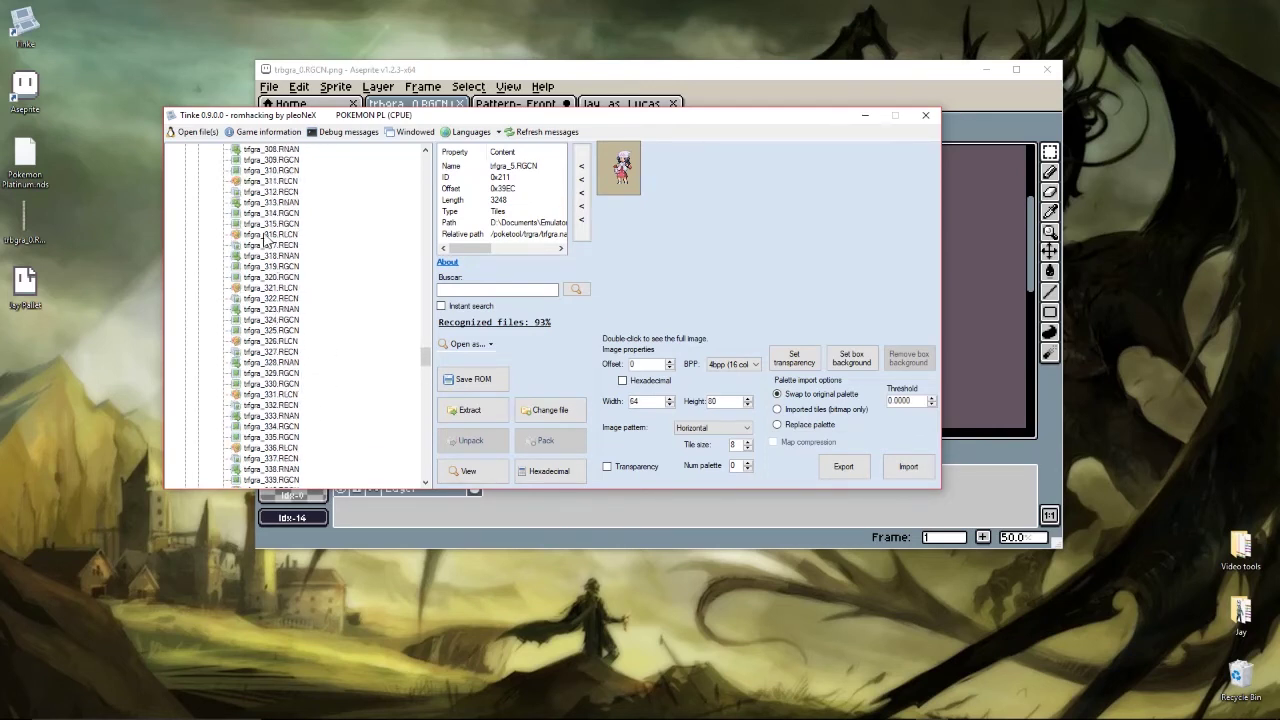
{"action": "left_click", "coordinate": [275, 234]}
{"action": "left_click", "coordinate": [272, 223]}
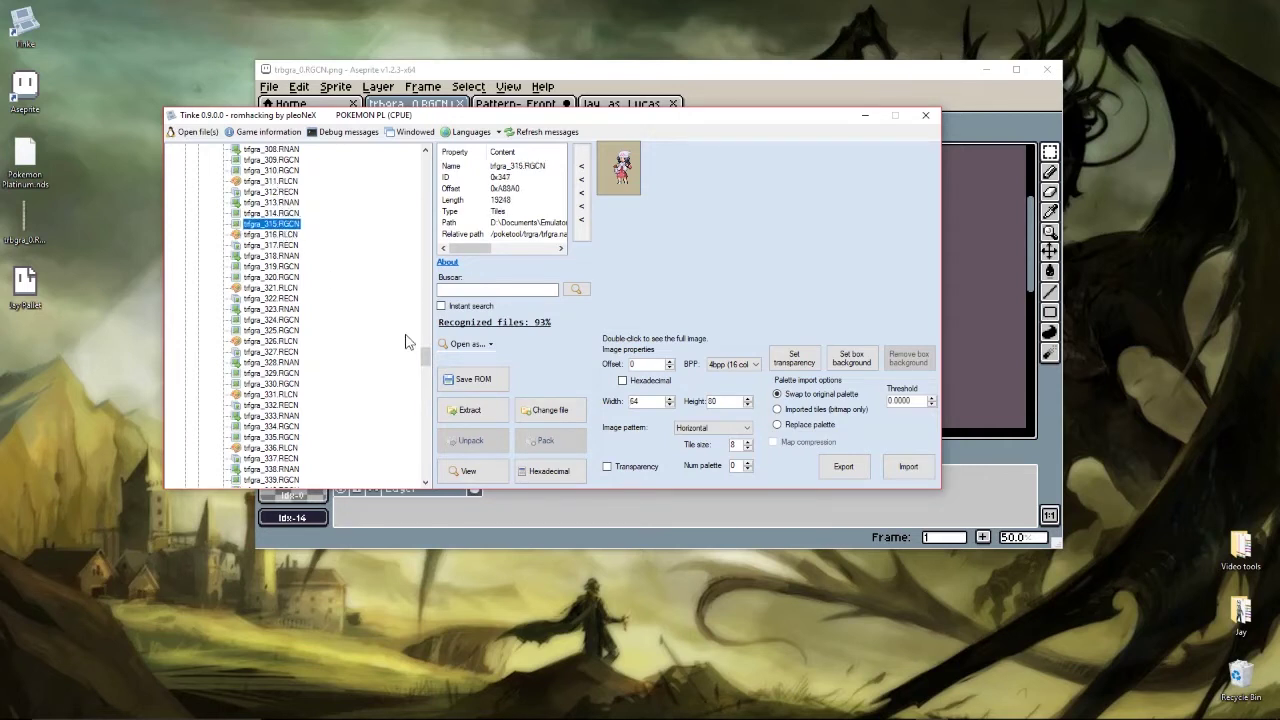
{"action": "left_click", "coordinate": [468, 471]}
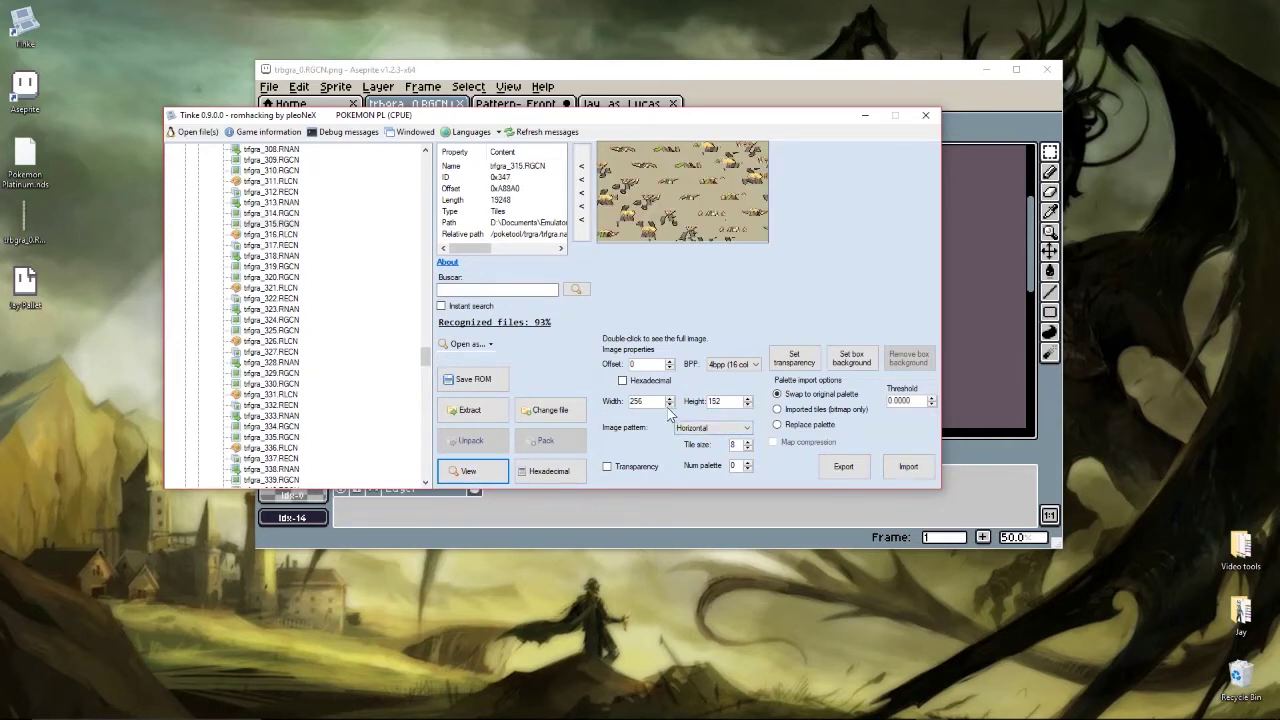
{"action": "left_click_drag", "start_coordinate": [670, 406], "coordinate": [669, 406]}
{"action": "left_click_drag", "start_coordinate": [748, 400], "coordinate": [747, 400]}
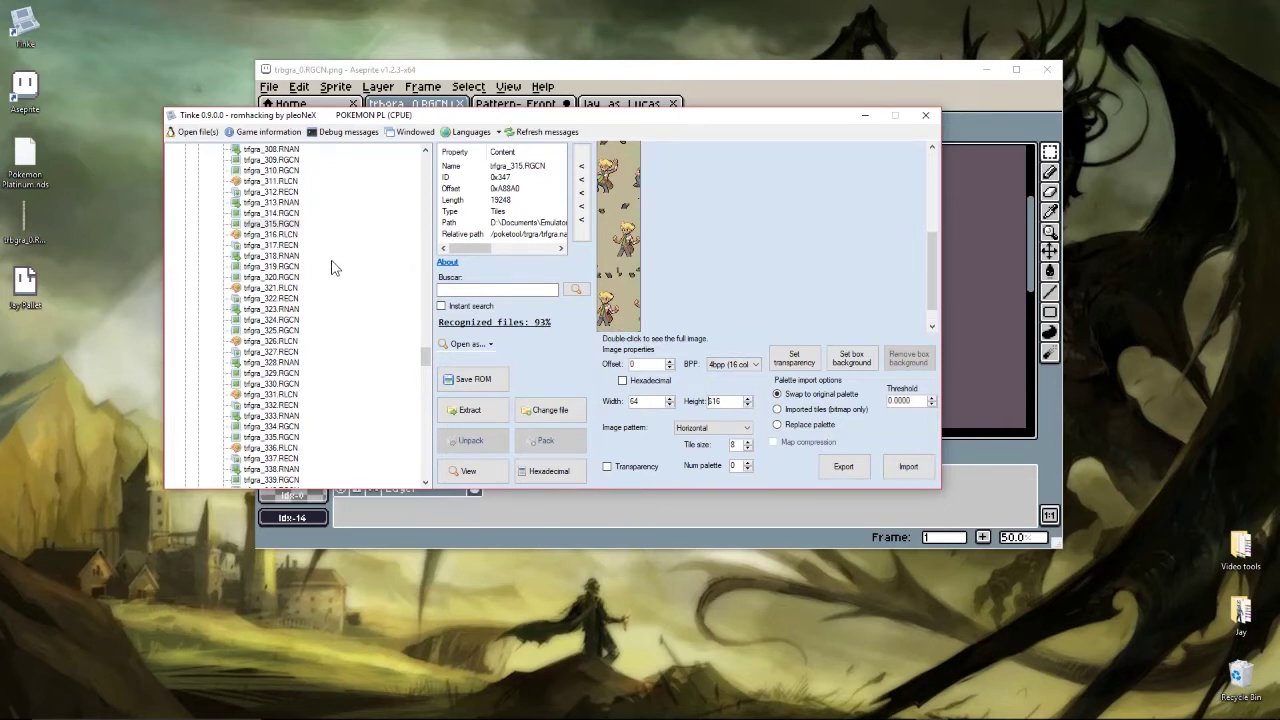
- Preview trfgra_325.RGCN, then display the tfgra_330.RGCN tiles
{"action": "left_click", "coordinate": [285, 331]}
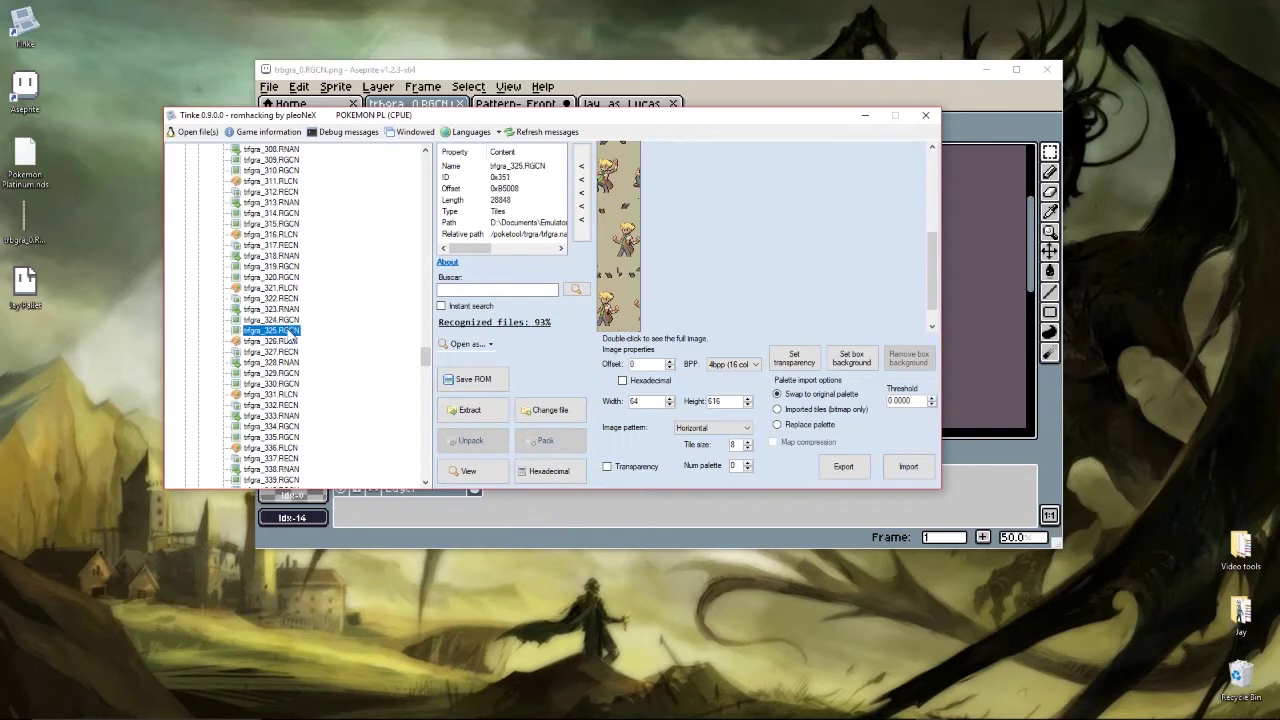
{"action": "left_click", "coordinate": [470, 472]}
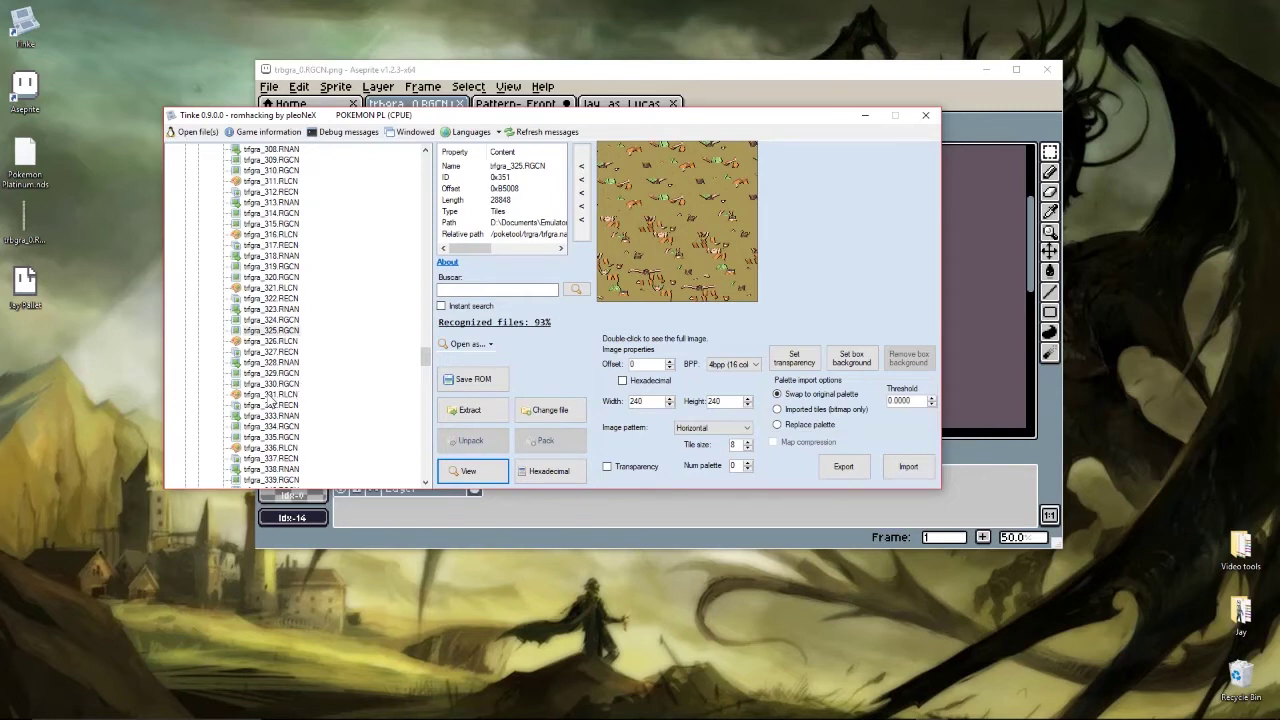
{"action": "left_click", "coordinate": [270, 394]}
{"action": "left_click", "coordinate": [270, 383]}
{"action": "left_click", "coordinate": [470, 471]}
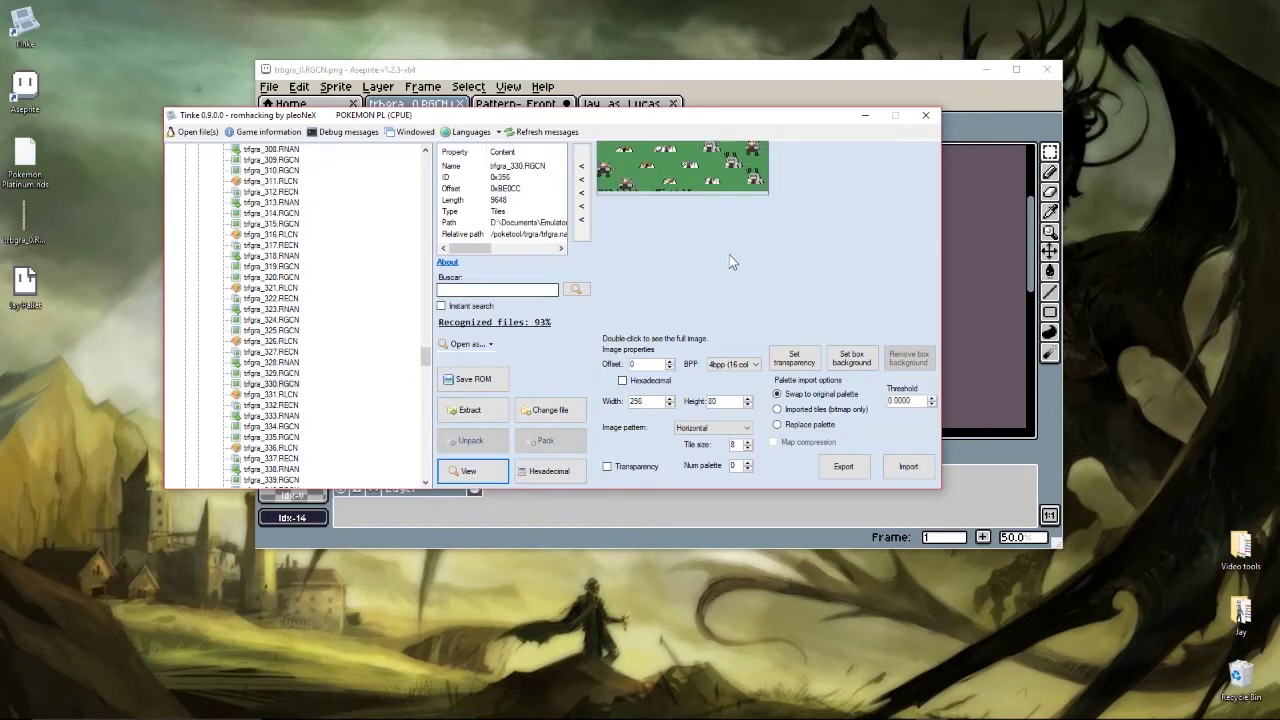
- Size the tfgra_330 preview to 64 wide by 296 tall and begin exporting it
{"action": "left_click", "coordinate": [669, 405]}
{"action": "left_click", "coordinate": [669, 405]}
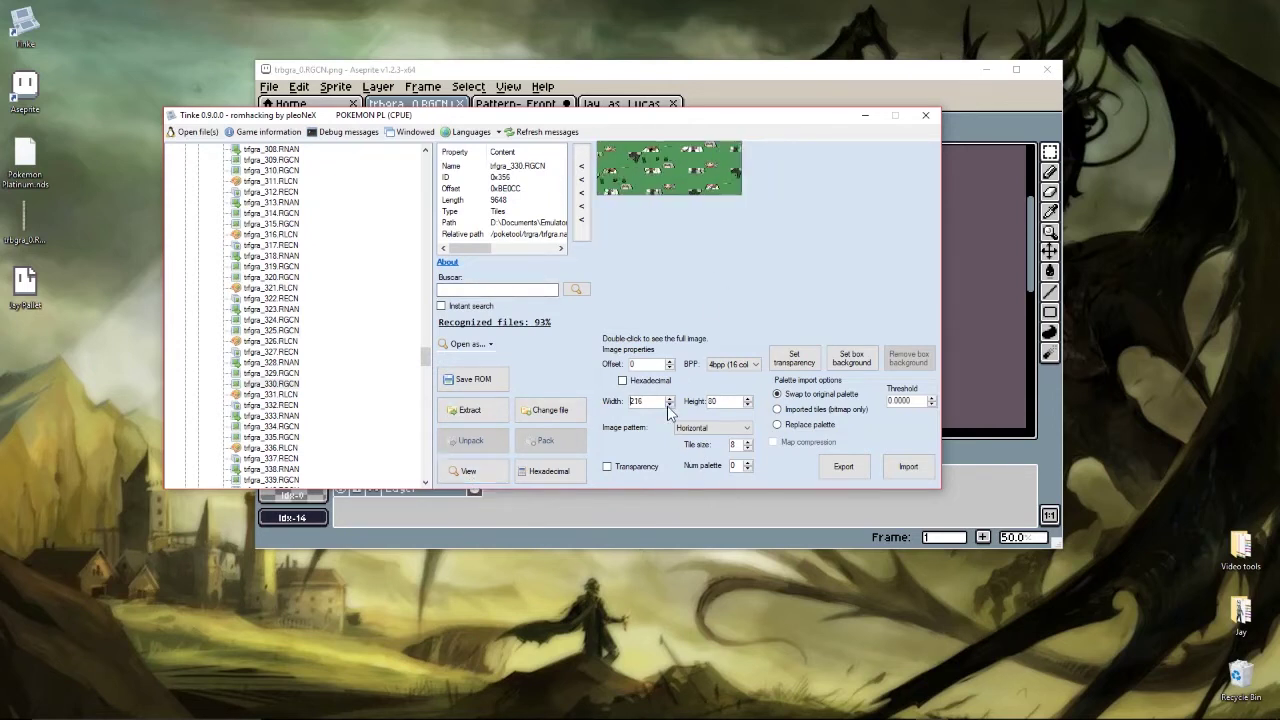
{"action": "left_click", "coordinate": [669, 405]}
{"action": "left_click", "coordinate": [669, 405]}
{"action": "left_click", "coordinate": [669, 405]}
{"action": "left_click", "coordinate": [669, 405]}
{"action": "left_click", "coordinate": [669, 405]}
{"action": "left_click", "coordinate": [669, 405]}
{"action": "left_click", "coordinate": [669, 405]}
{"action": "left_click", "coordinate": [669, 405]}
{"action": "left_click", "coordinate": [669, 405]}
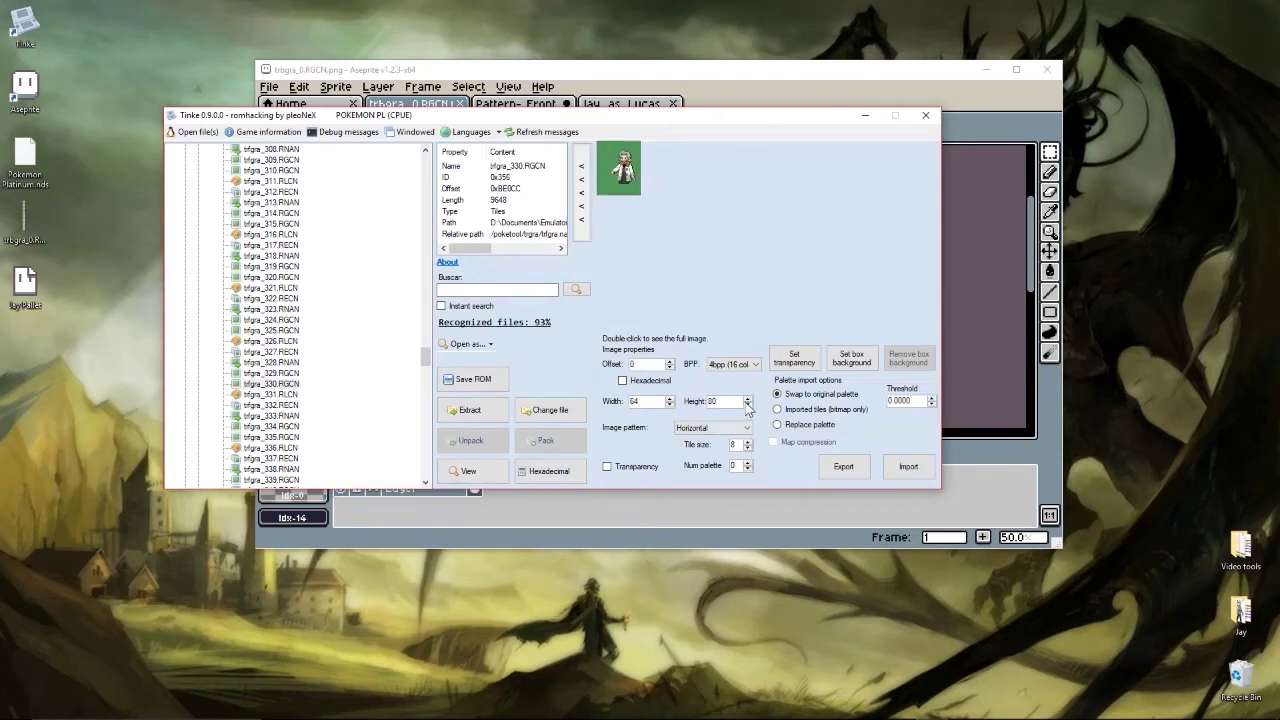
{"action": "left_click", "coordinate": [746, 399]}
{"action": "left_click", "coordinate": [746, 399]}
{"action": "left_click", "coordinate": [746, 399]}
{"action": "left_click", "coordinate": [746, 399]}
{"action": "left_click", "coordinate": [746, 399]}
{"action": "left_click", "coordinate": [746, 399]}
{"action": "left_click", "coordinate": [746, 399]}
{"action": "left_click", "coordinate": [746, 399]}
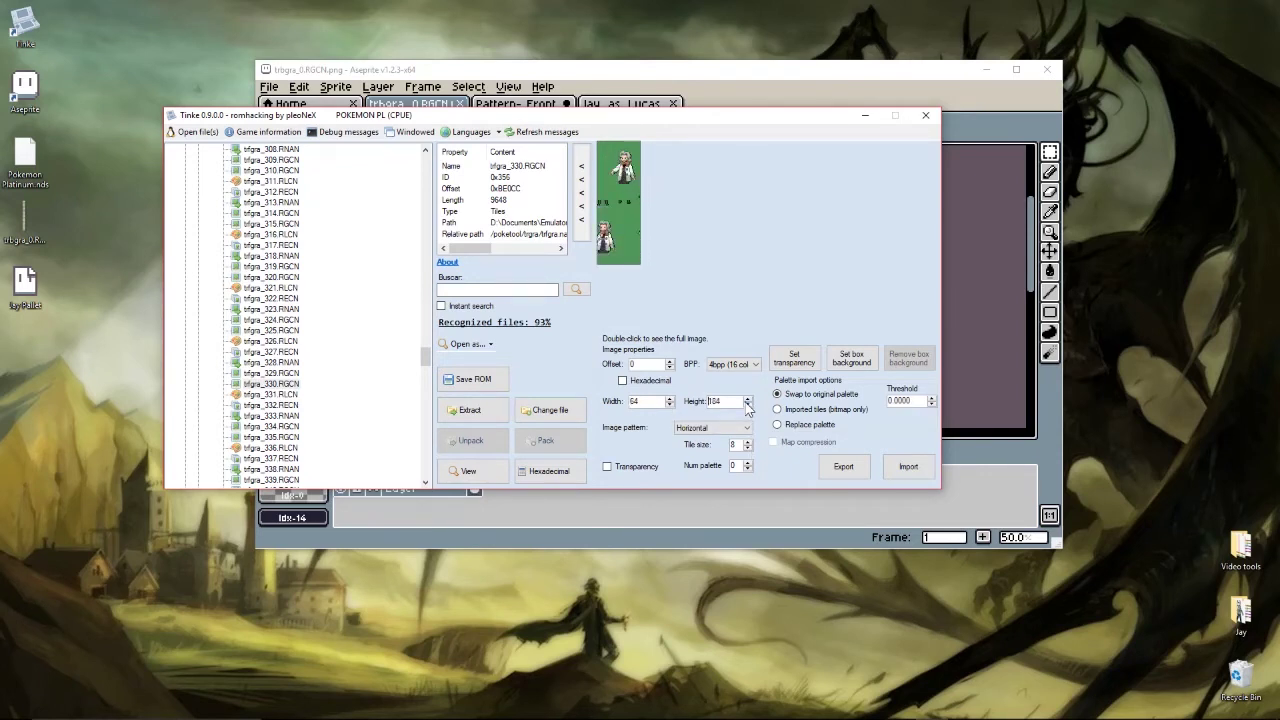
{"action": "left_click", "coordinate": [746, 399]}
{"action": "left_click", "coordinate": [746, 399]}
{"action": "left_click", "coordinate": [746, 399]}
{"action": "left_click", "coordinate": [746, 399]}
{"action": "left_click", "coordinate": [746, 399]}
{"action": "left_click", "coordinate": [746, 399]}
{"action": "left_click", "coordinate": [746, 399]}
{"action": "left_click", "coordinate": [746, 399]}
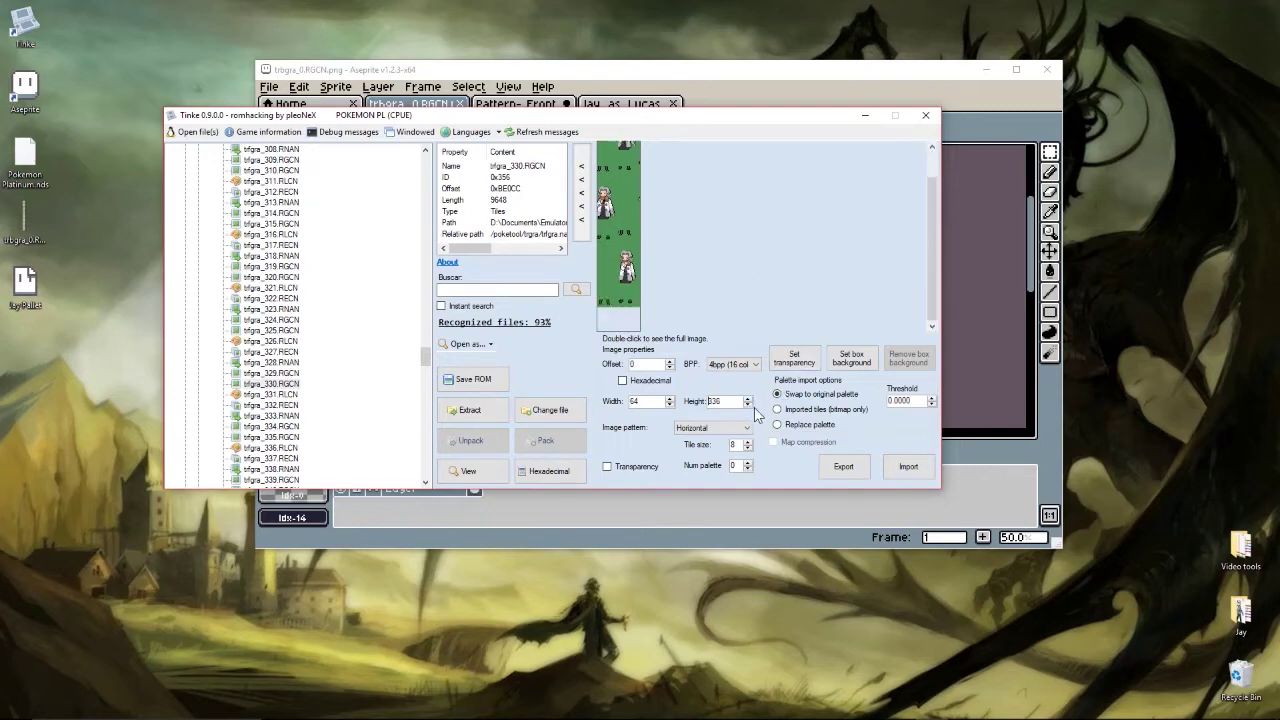
{"action": "left_click", "coordinate": [747, 405]}
{"action": "left_click", "coordinate": [747, 405]}
{"action": "left_click", "coordinate": [747, 405]}
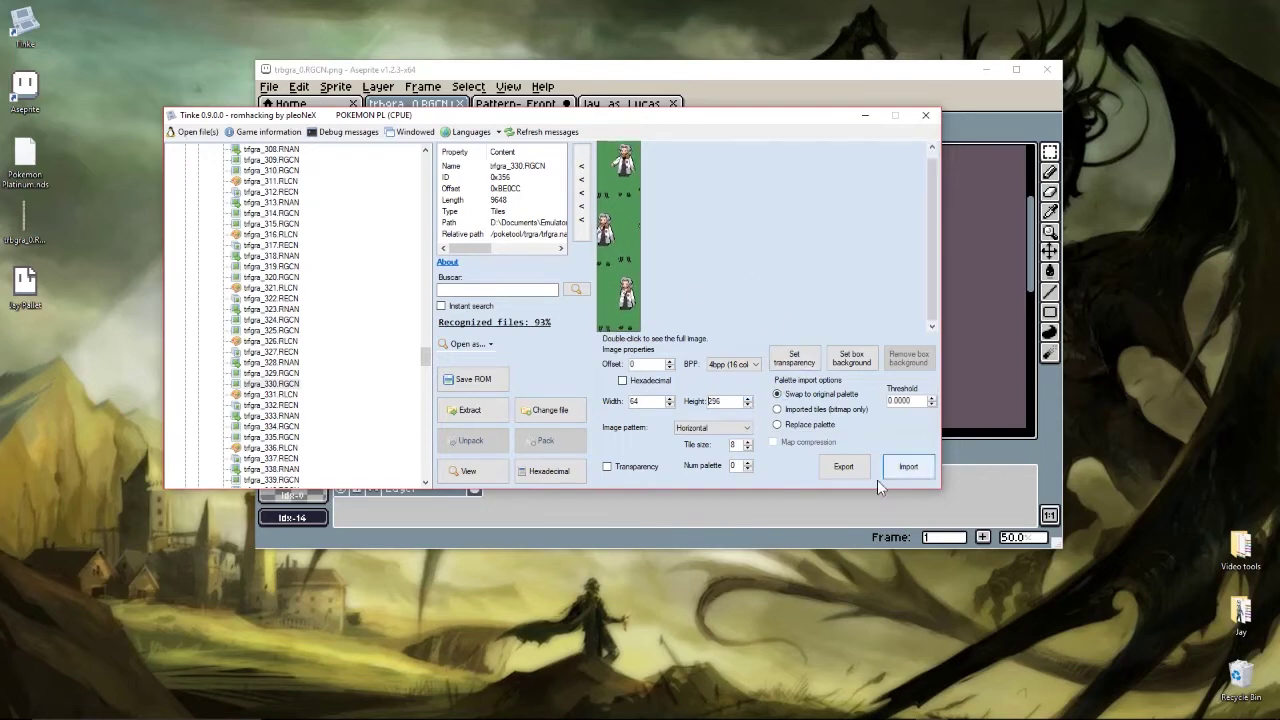
{"action": "left_click", "coordinate": [845, 467]}
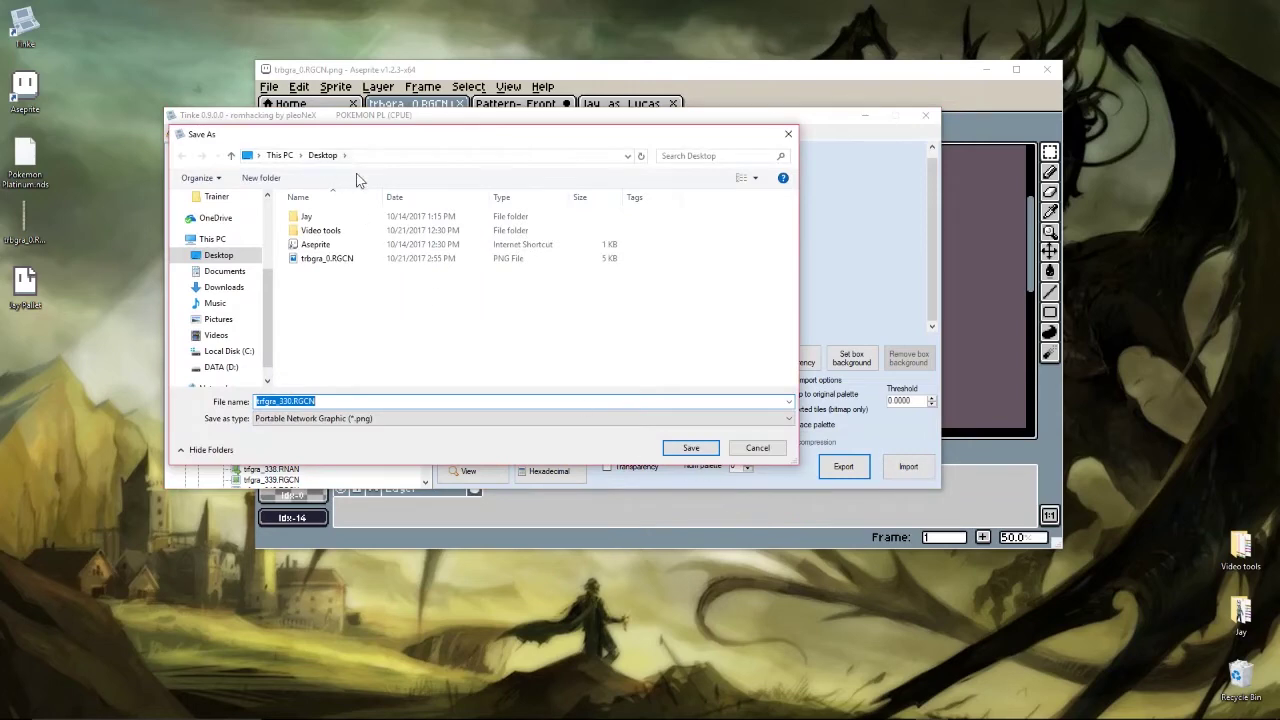
- Save the exported trfgra_330 PNG to the Desktop and open it in Aseprite
{"action": "left_click", "coordinate": [690, 448]}
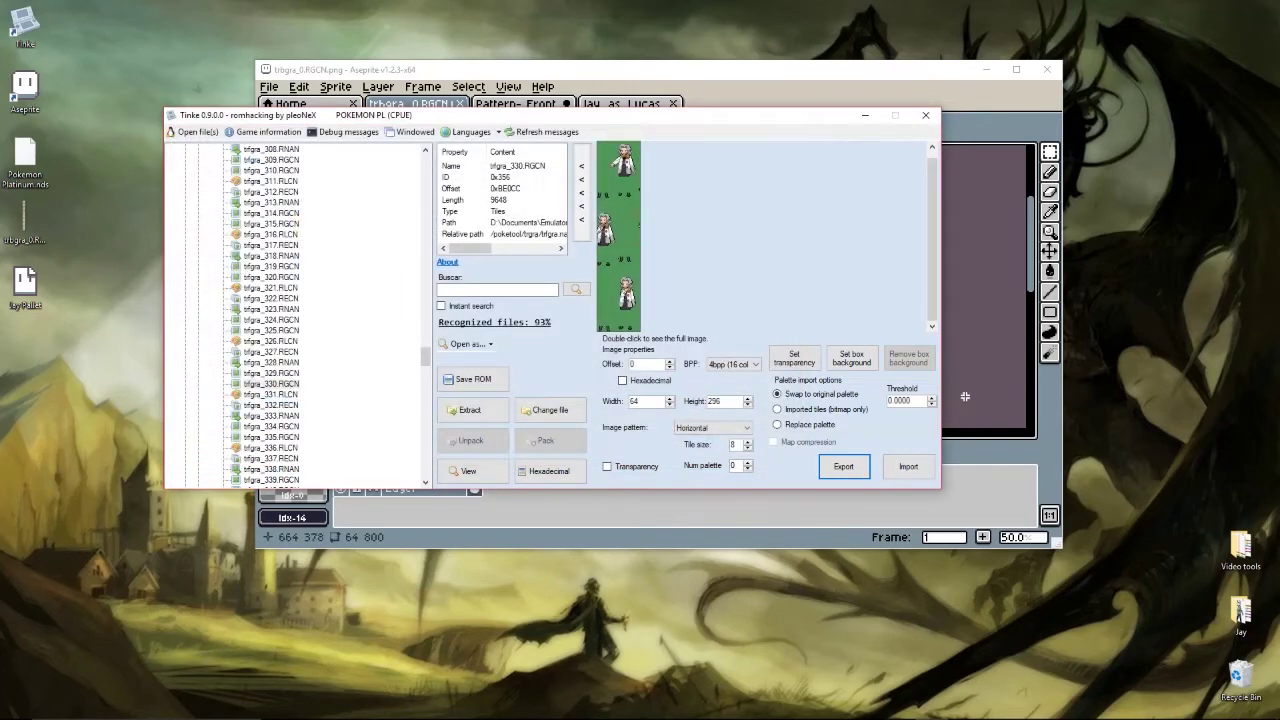
{"action": "left_click", "coordinate": [864, 117]}
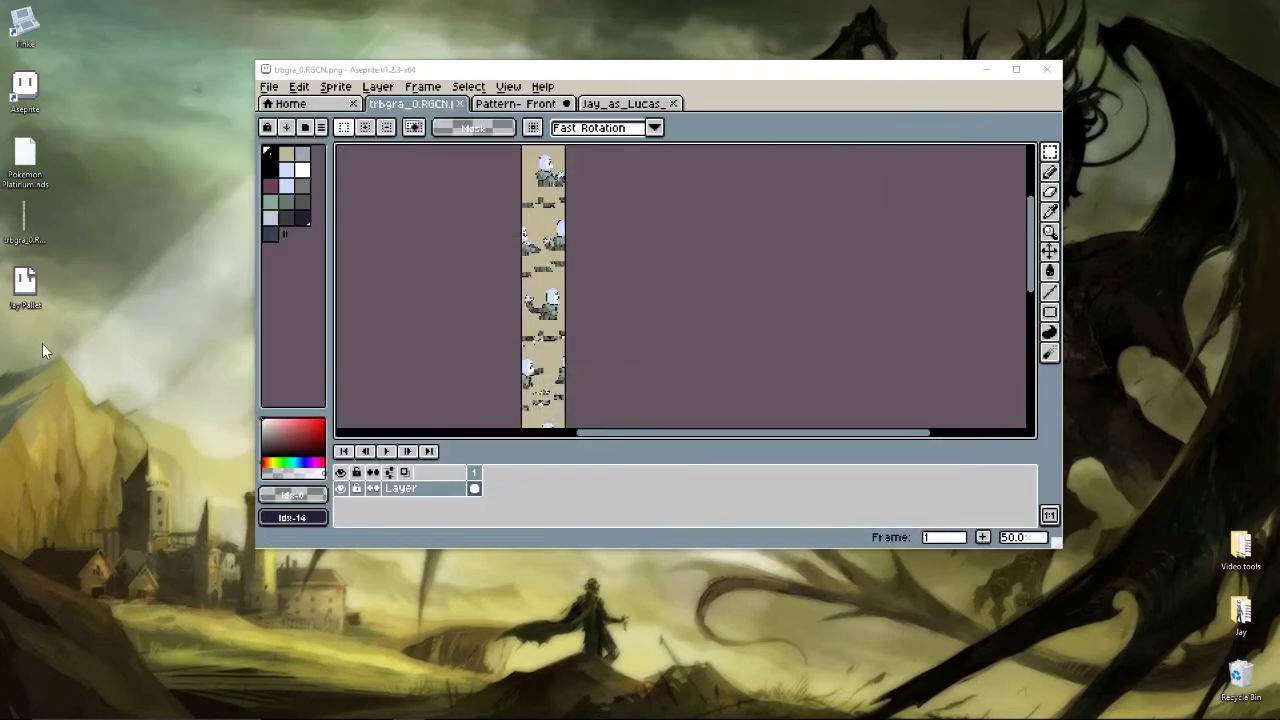
{"action": "left_click_drag", "start_coordinate": [25, 352], "coordinate": [714, 420]}
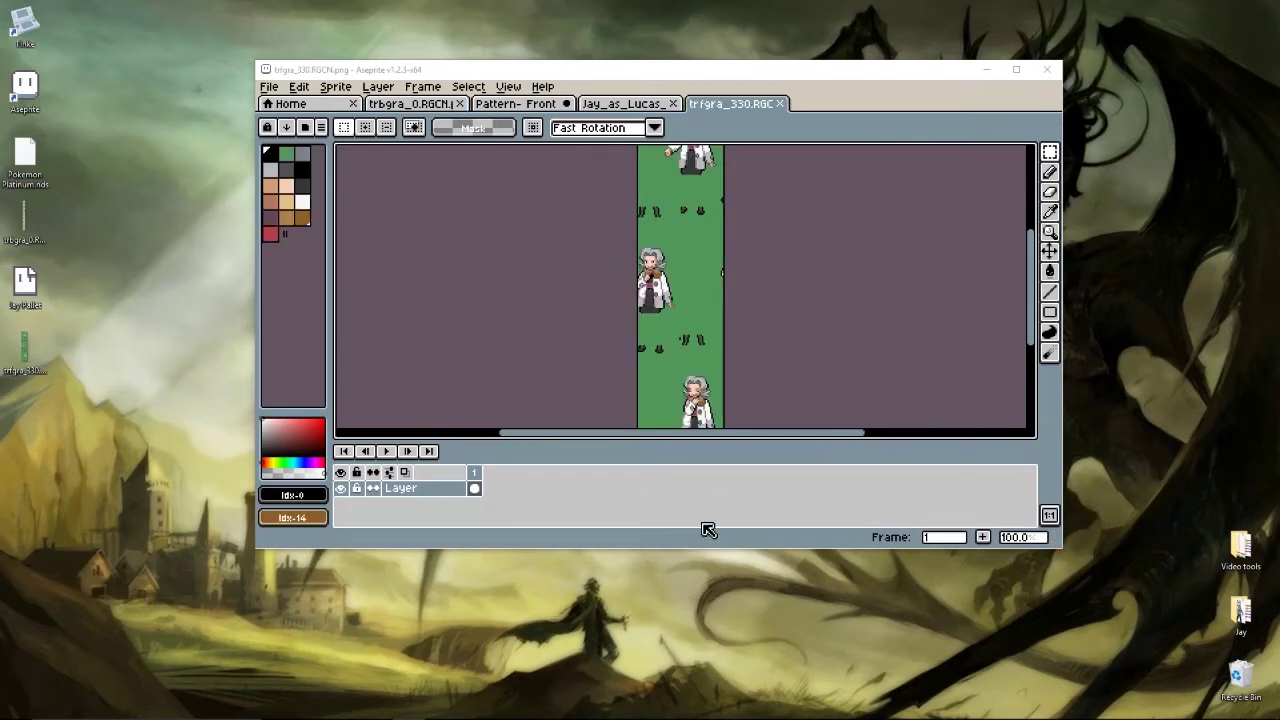
{"action": "scroll", "coordinate": [750, 210], "scroll_direction": "down", "scroll_amount": 2}
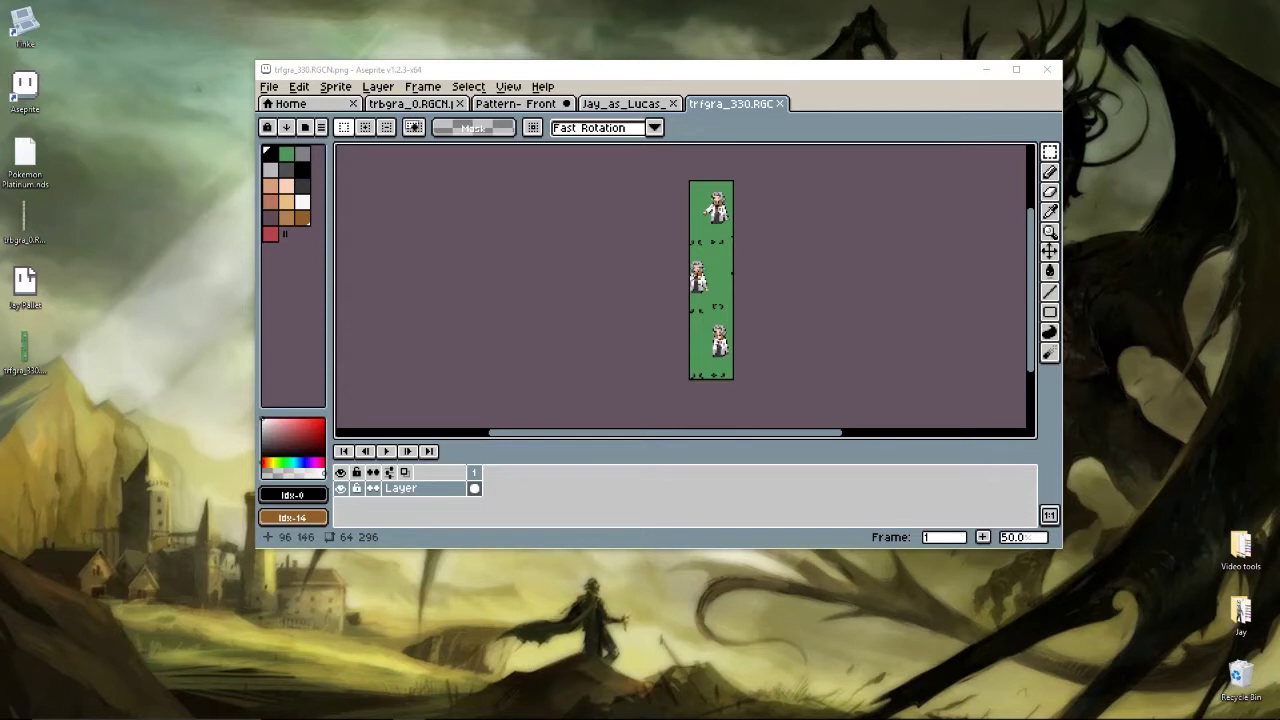
- Paste the Pattern- Front pattern onto trfgra_330, then undo the paste
{"action": "left_click", "coordinate": [515, 103]}
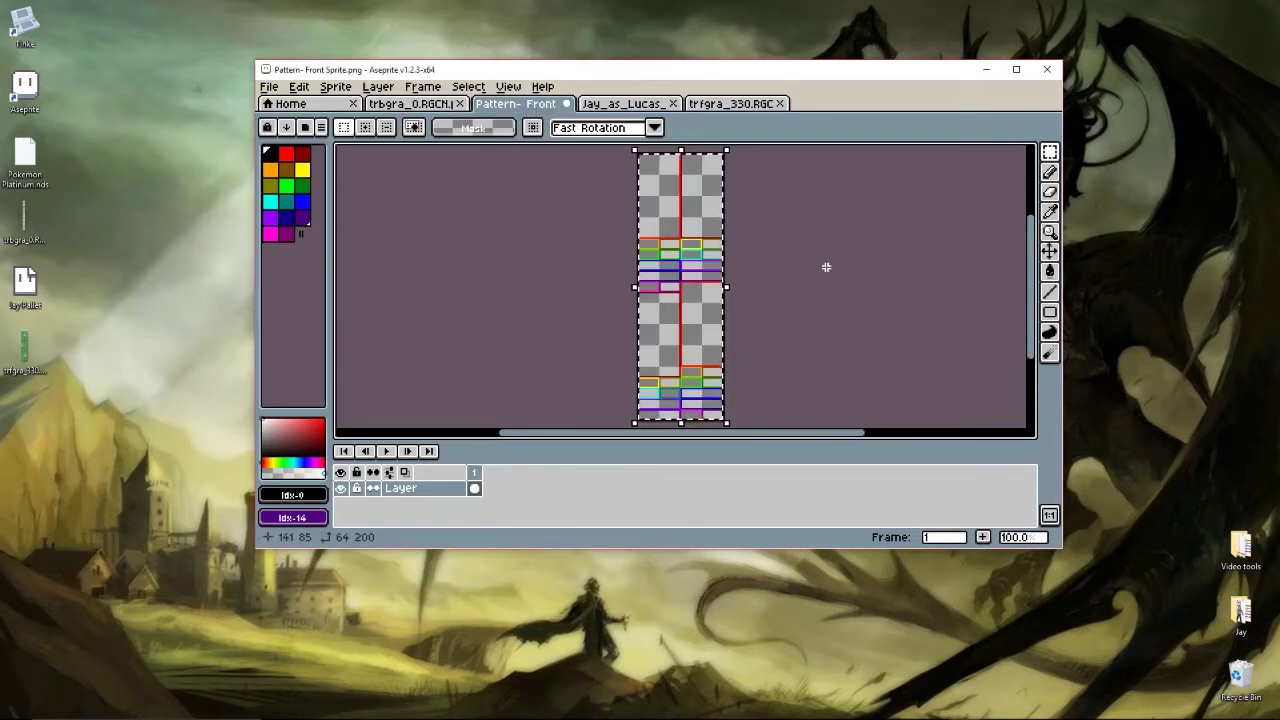
{"action": "left_click", "coordinate": [735, 104]}
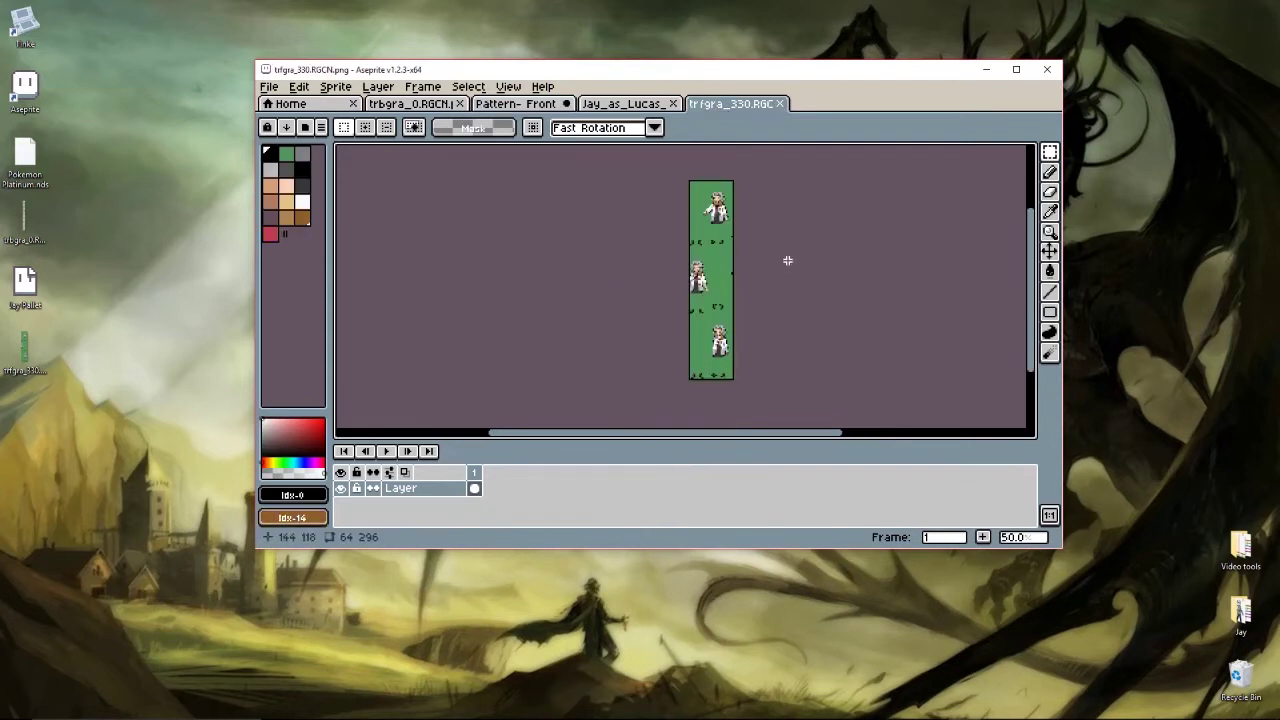
{"action": "key", "text": "ctrl+v"}
{"action": "scroll", "coordinate": [755, 256], "scroll_direction": "up", "scroll_amount": 2}
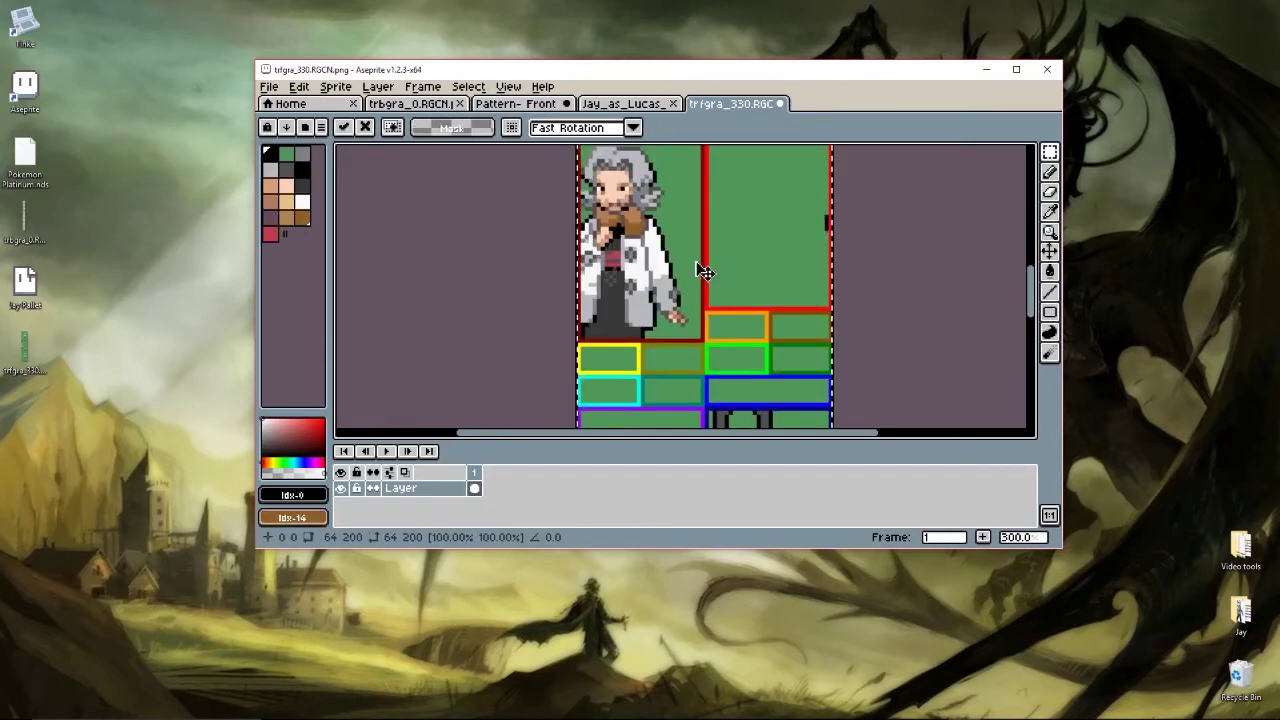
{"action": "scroll", "coordinate": [716, 402], "scroll_direction": "down", "scroll_amount": 1}
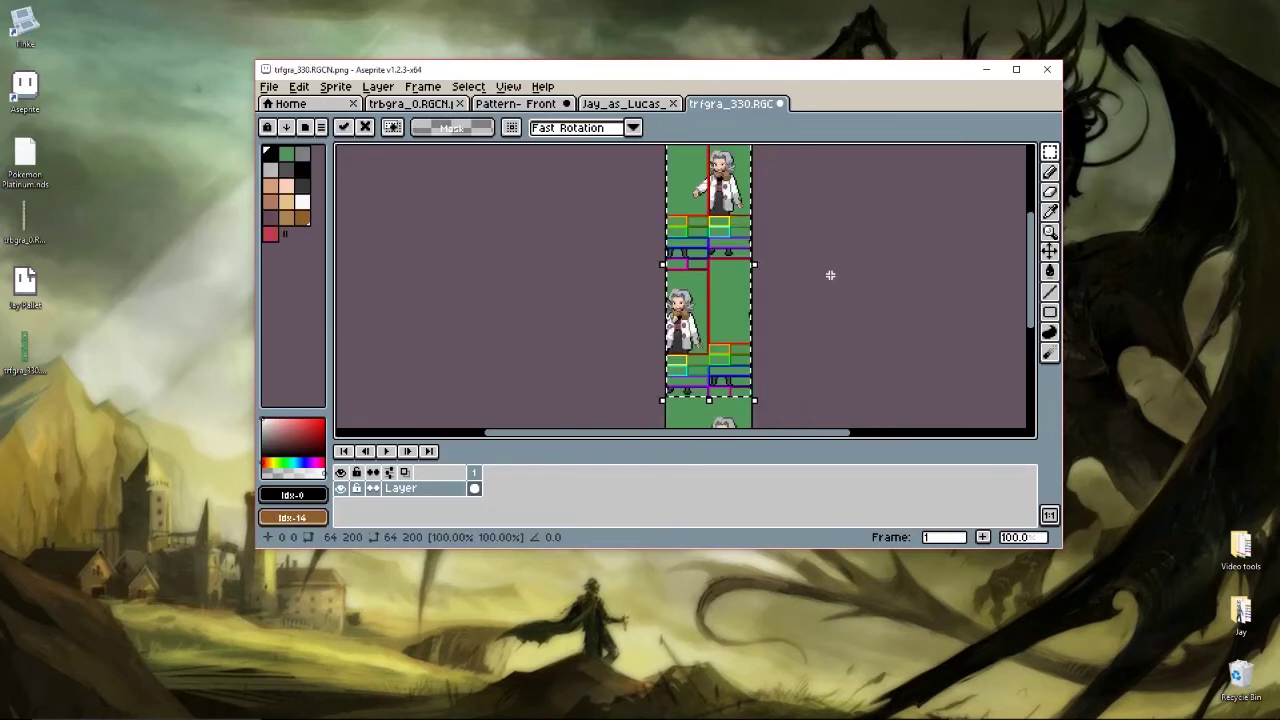
{"action": "key", "text": "ctrl+z"}
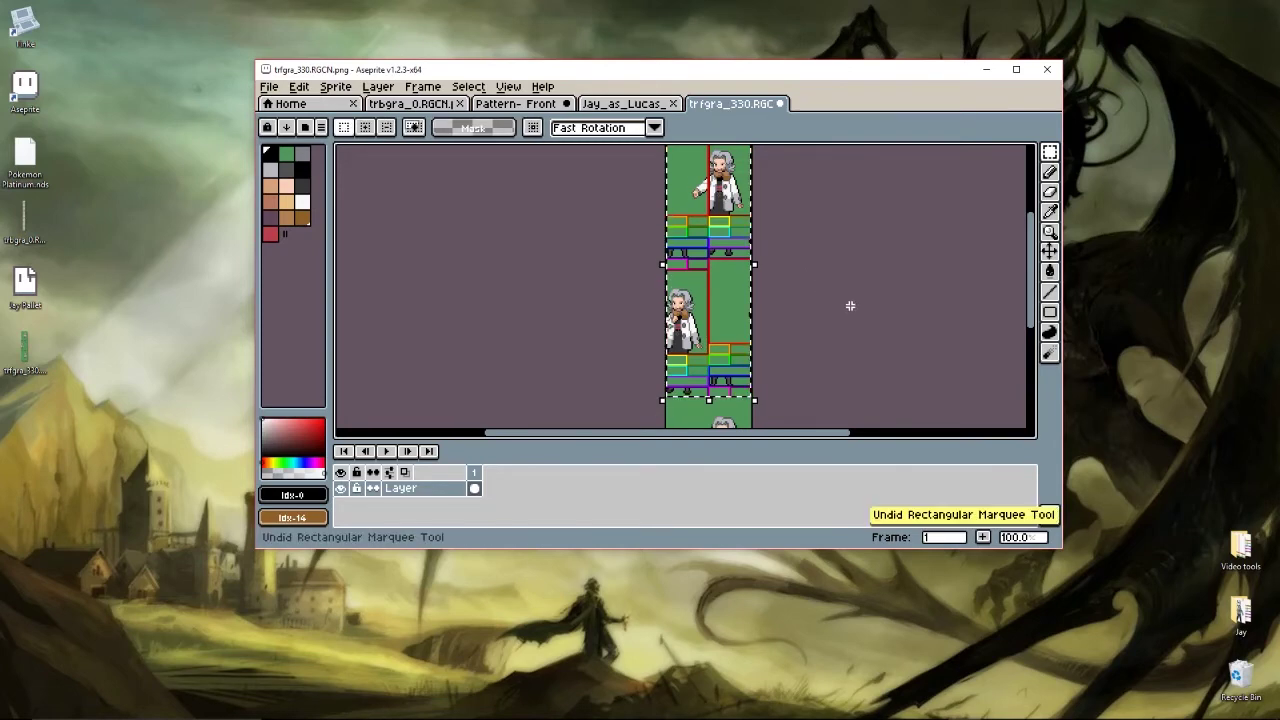
{"action": "key", "text": "ctrl+z"}
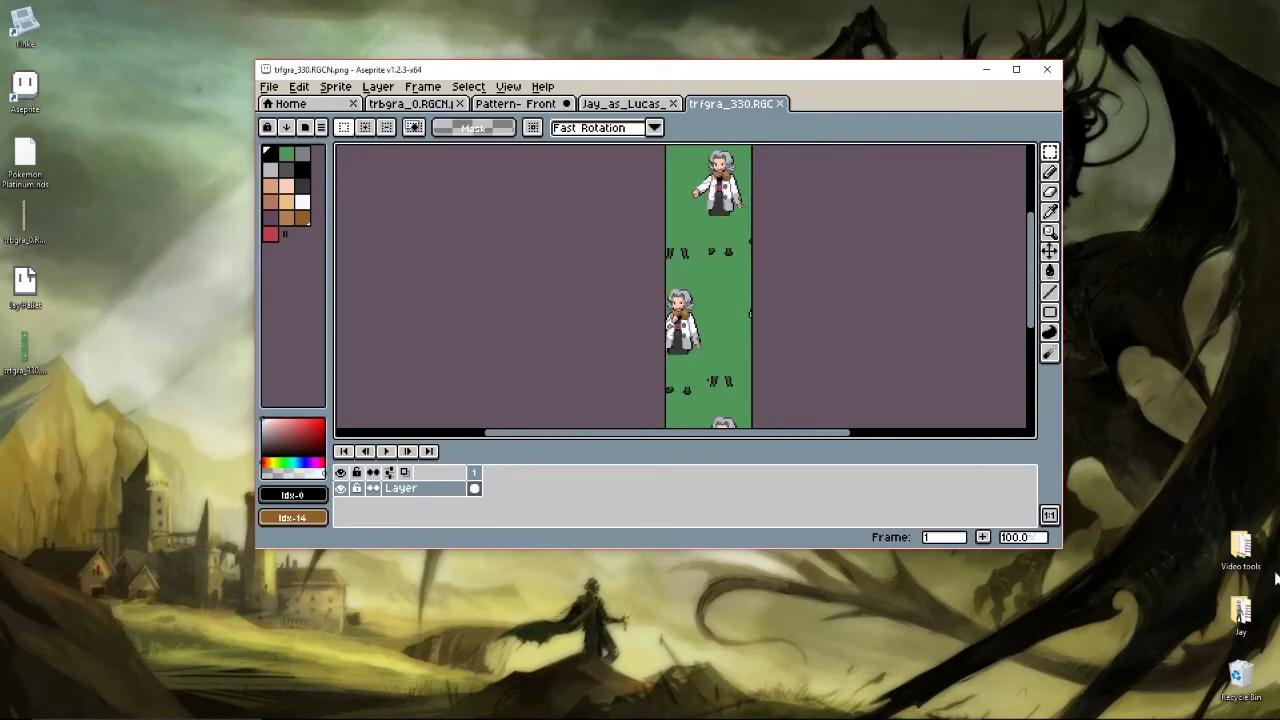
- Open Wander Xeno limited from the Jay folder in Aseprite and return to trfgra_330
{"action": "double_click", "coordinate": [1240, 612]}
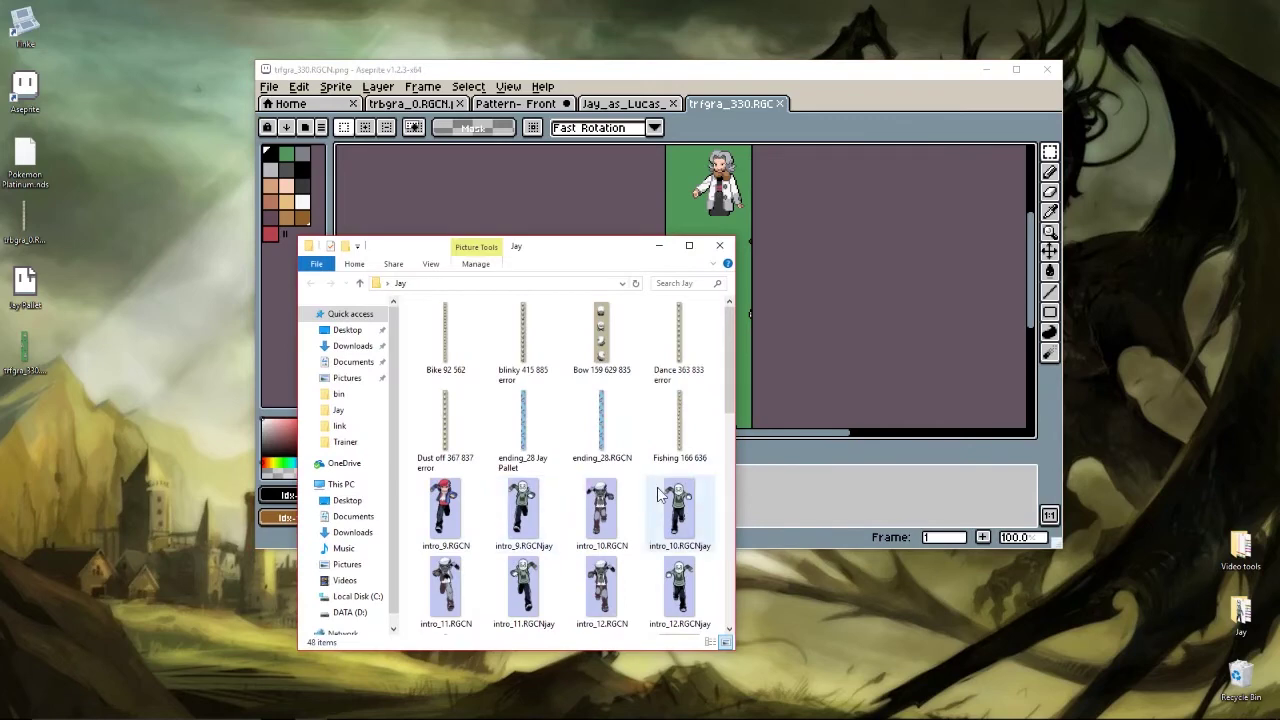
{"action": "scroll", "coordinate": [658, 493], "scroll_direction": "down", "scroll_amount": 5}
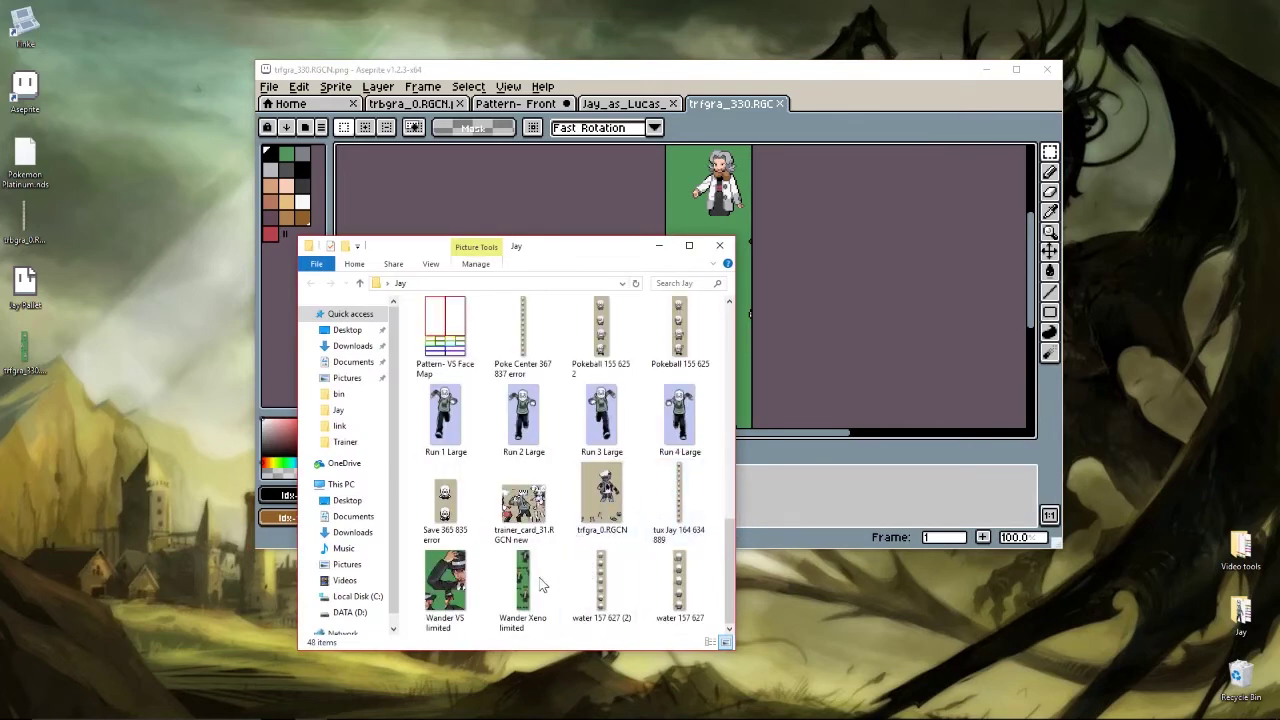
{"action": "left_click_drag", "start_coordinate": [540, 585], "coordinate": [998, 493]}
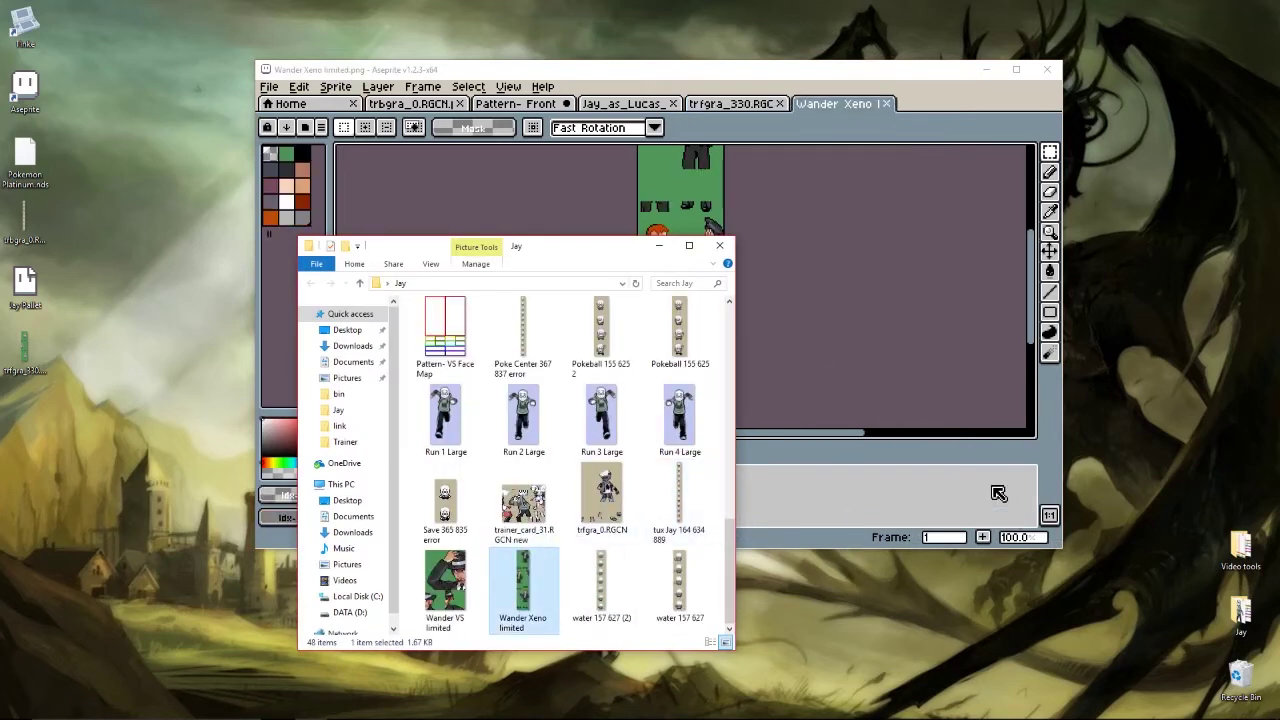
{"action": "left_click", "coordinate": [877, 283]}
{"action": "left_click_drag", "start_coordinate": [1036, 302], "coordinate": [1016, 258]}
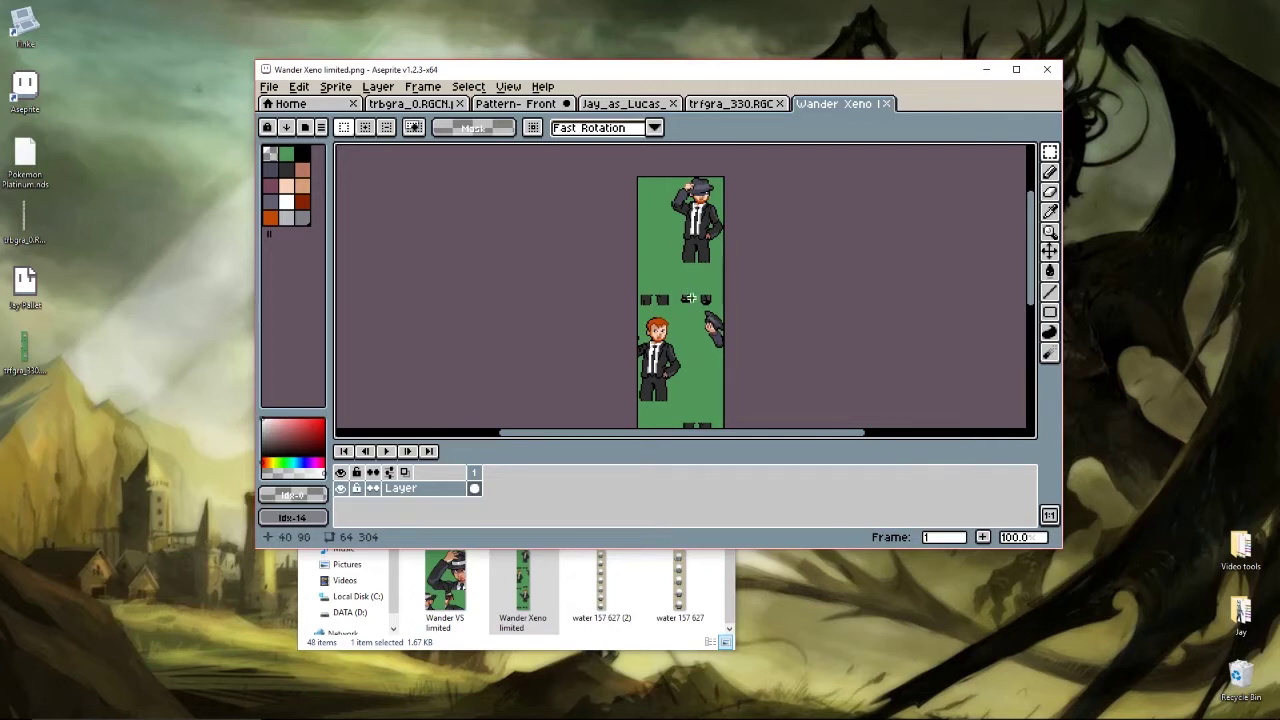
{"action": "scroll", "coordinate": [691, 300], "scroll_direction": "down", "scroll_amount": 1}
{"action": "scroll", "coordinate": [691, 300], "scroll_direction": "down", "scroll_amount": 1}
{"action": "scroll", "coordinate": [691, 350], "scroll_direction": "down", "scroll_amount": 2}
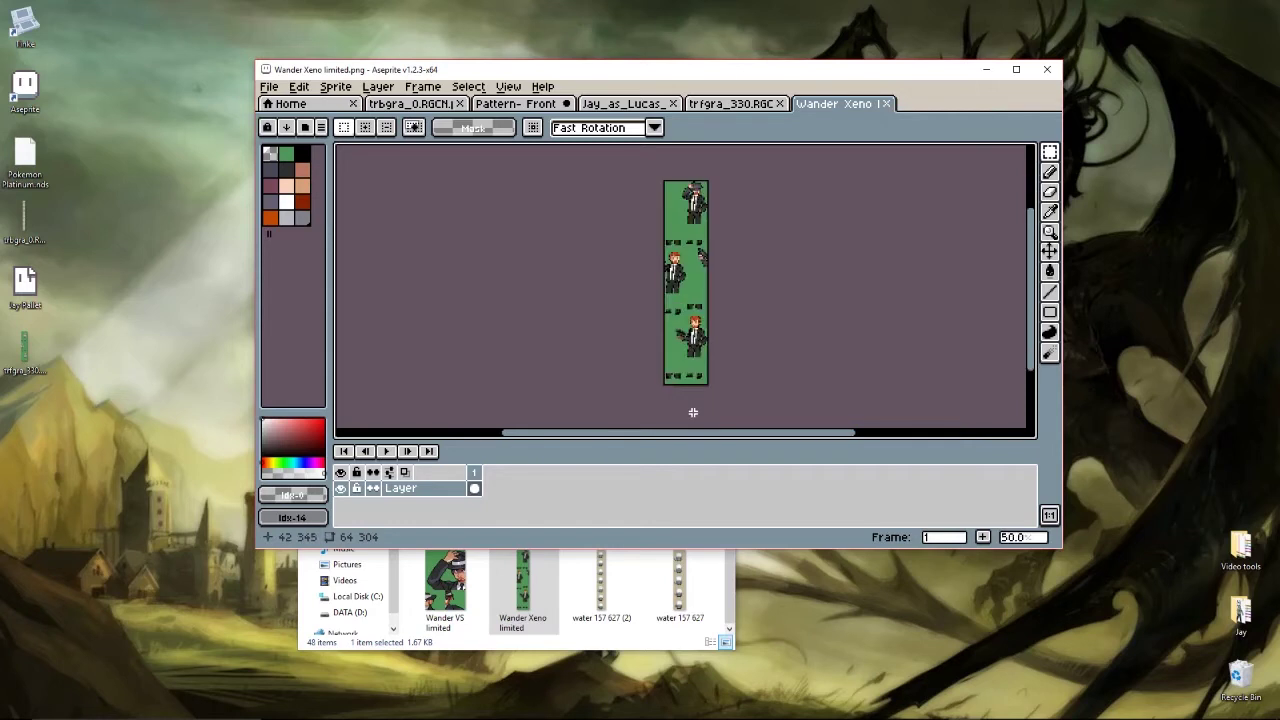
{"action": "scroll", "coordinate": [681, 403], "scroll_direction": "up", "scroll_amount": 1}
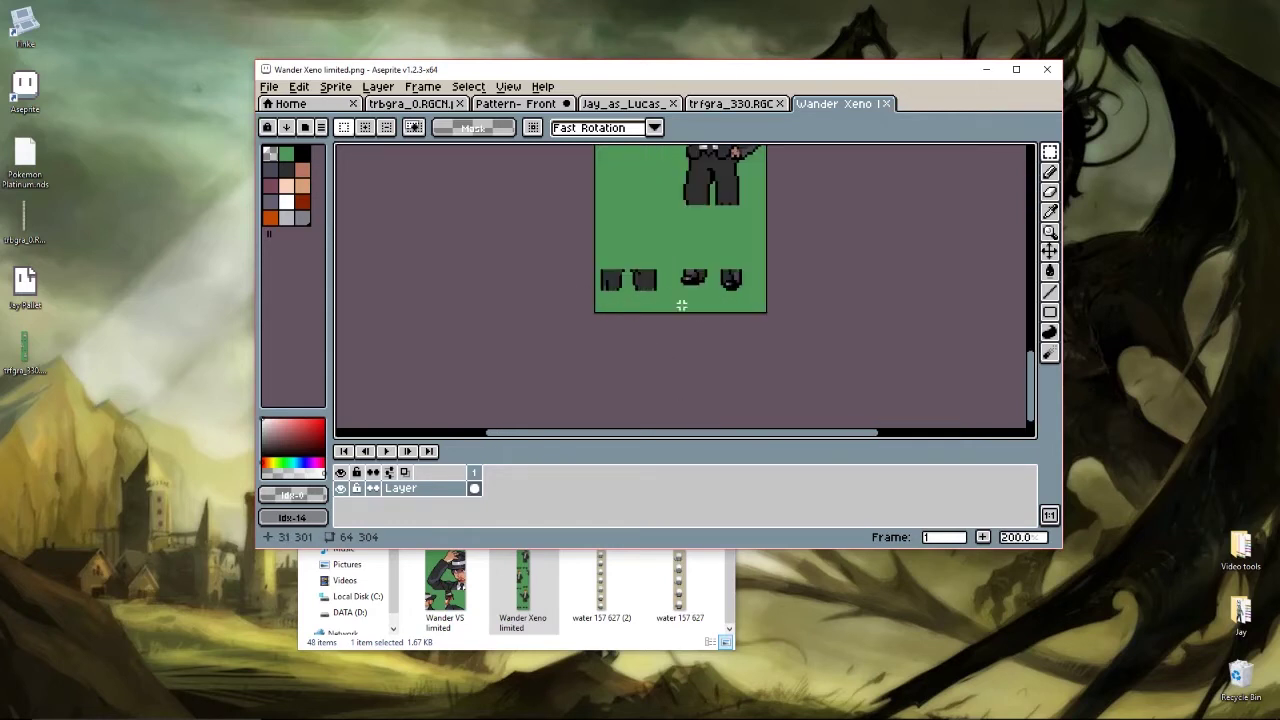
{"action": "left_click", "coordinate": [745, 106]}
{"action": "scroll", "coordinate": [762, 300], "scroll_direction": "down", "scroll_amount": 3}
- Zoom between the trfgra_330 and Wander Xeno limited tabs to compare their frames
{"action": "scroll", "coordinate": [750, 350], "scroll_direction": "up", "scroll_amount": 3}
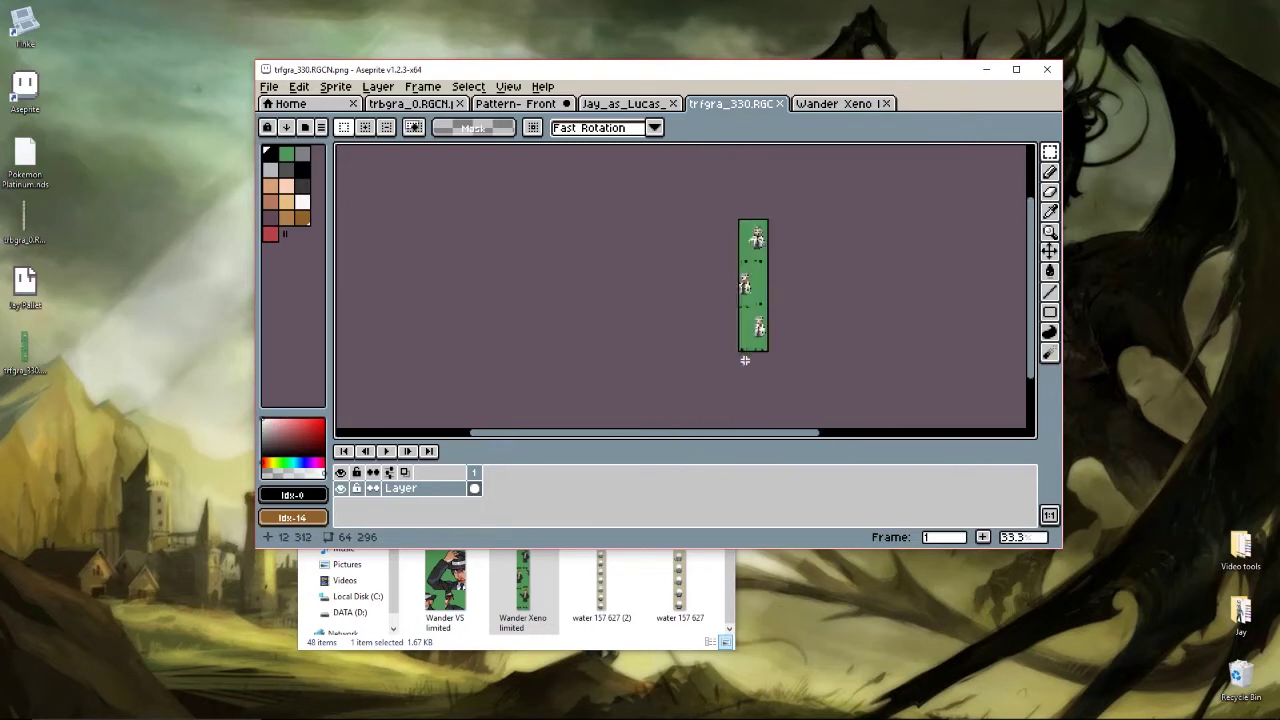
{"action": "scroll", "coordinate": [806, 338], "scroll_direction": "up", "scroll_amount": 3}
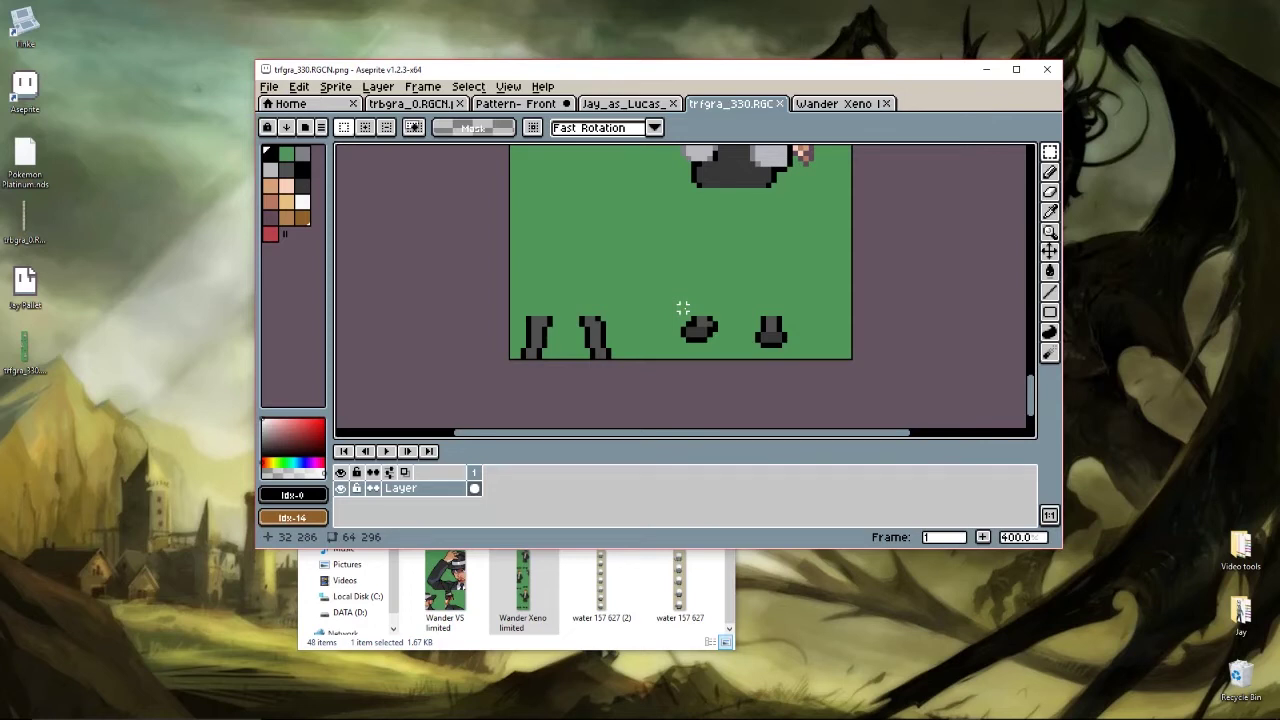
{"action": "left_click", "coordinate": [872, 104]}
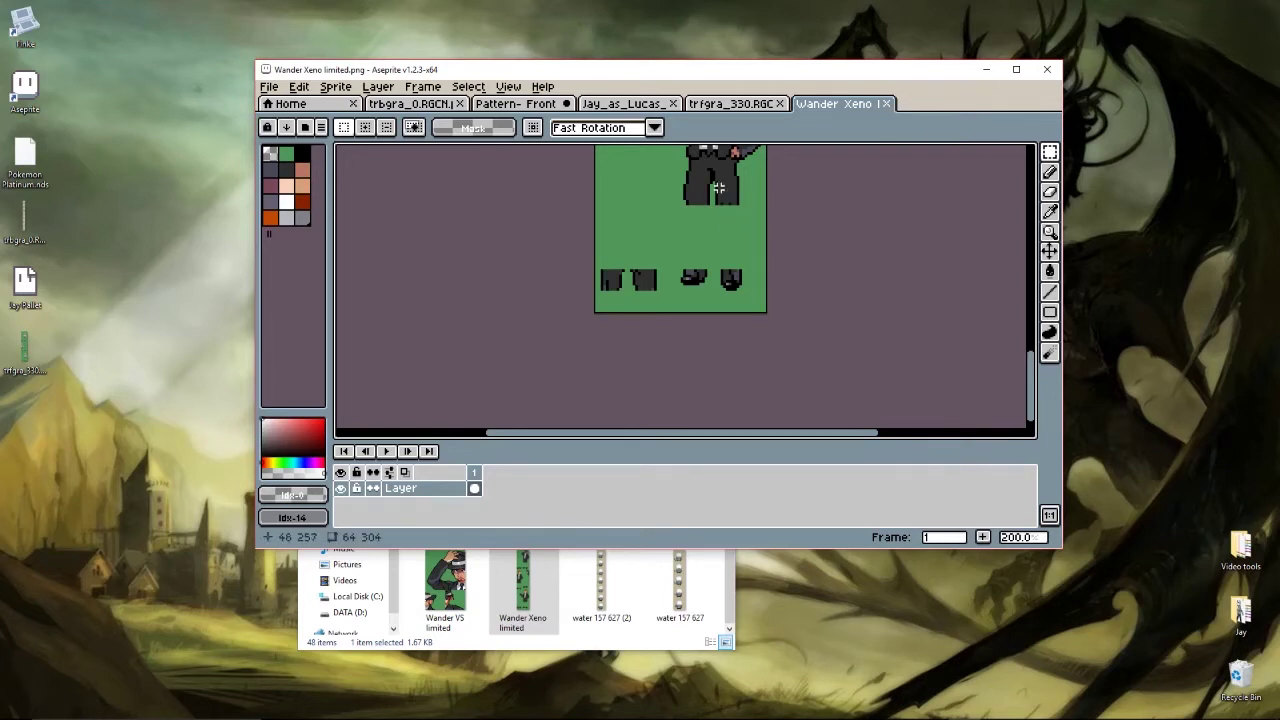
{"action": "scroll", "coordinate": [716, 190], "scroll_direction": "down", "scroll_amount": 1}
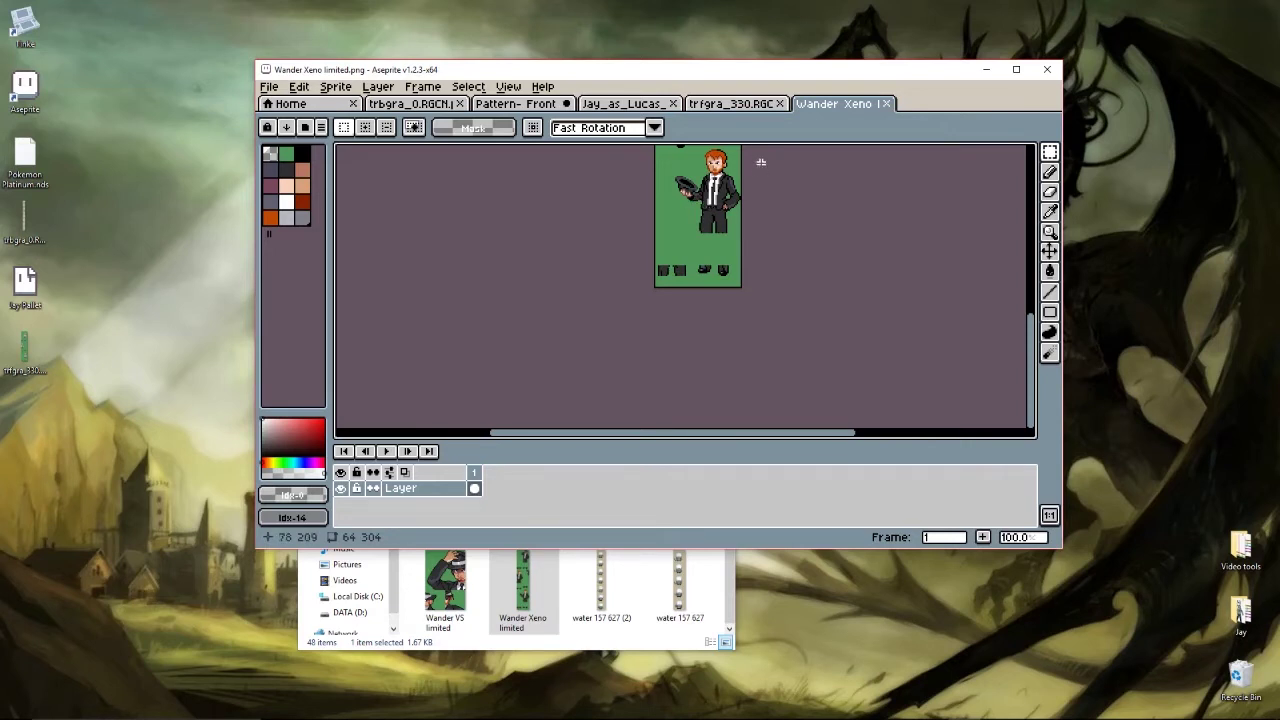
{"action": "left_click", "coordinate": [737, 104]}
- Save Wander Xeno limited over trfgra_330.RGCN.png on the Desktop, confirming the overwrite
{"action": "left_click", "coordinate": [816, 106]}
{"action": "left_click", "coordinate": [300, 88]}
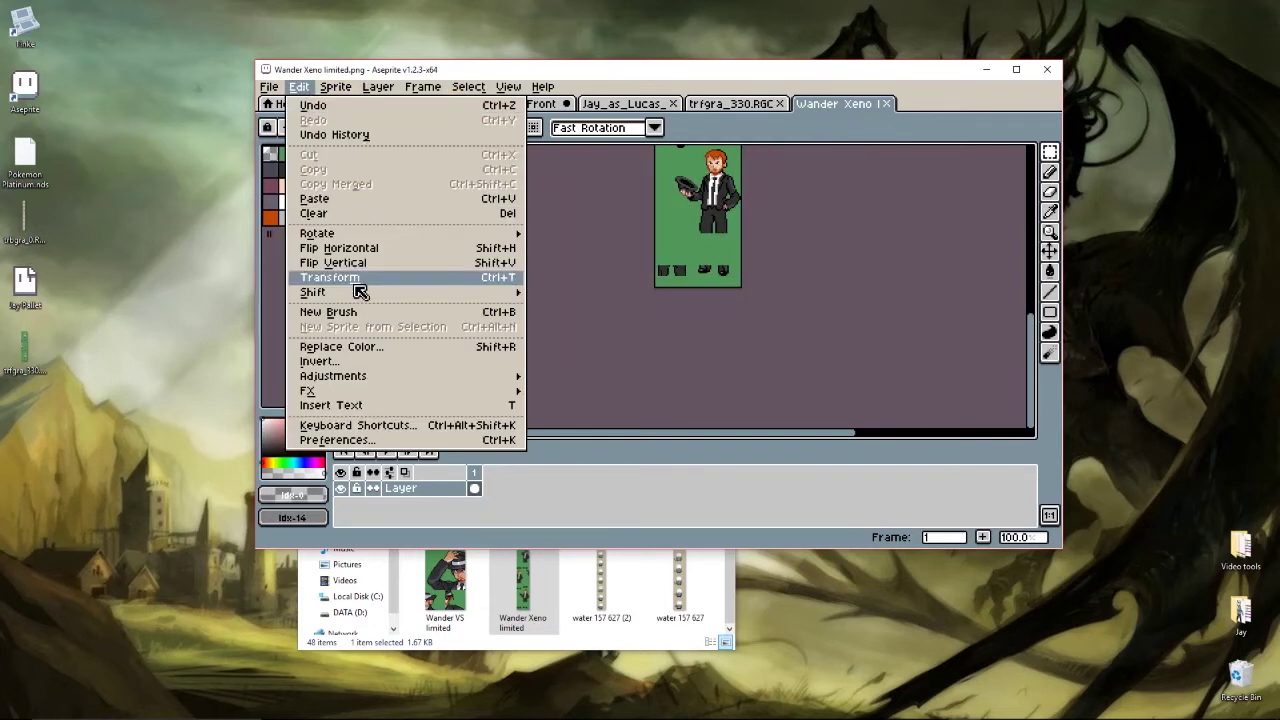
{"action": "left_click", "coordinate": [269, 87]}
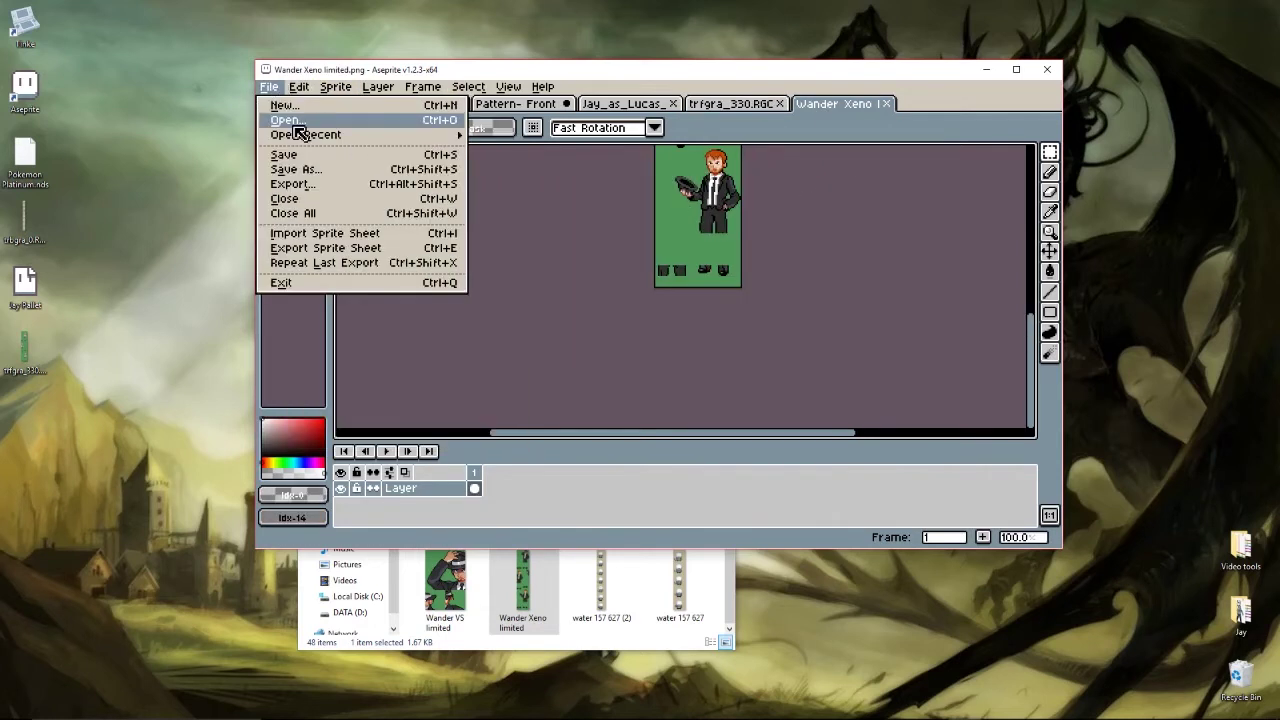
{"action": "left_click", "coordinate": [296, 169]}
{"action": "left_click", "coordinate": [358, 136]}
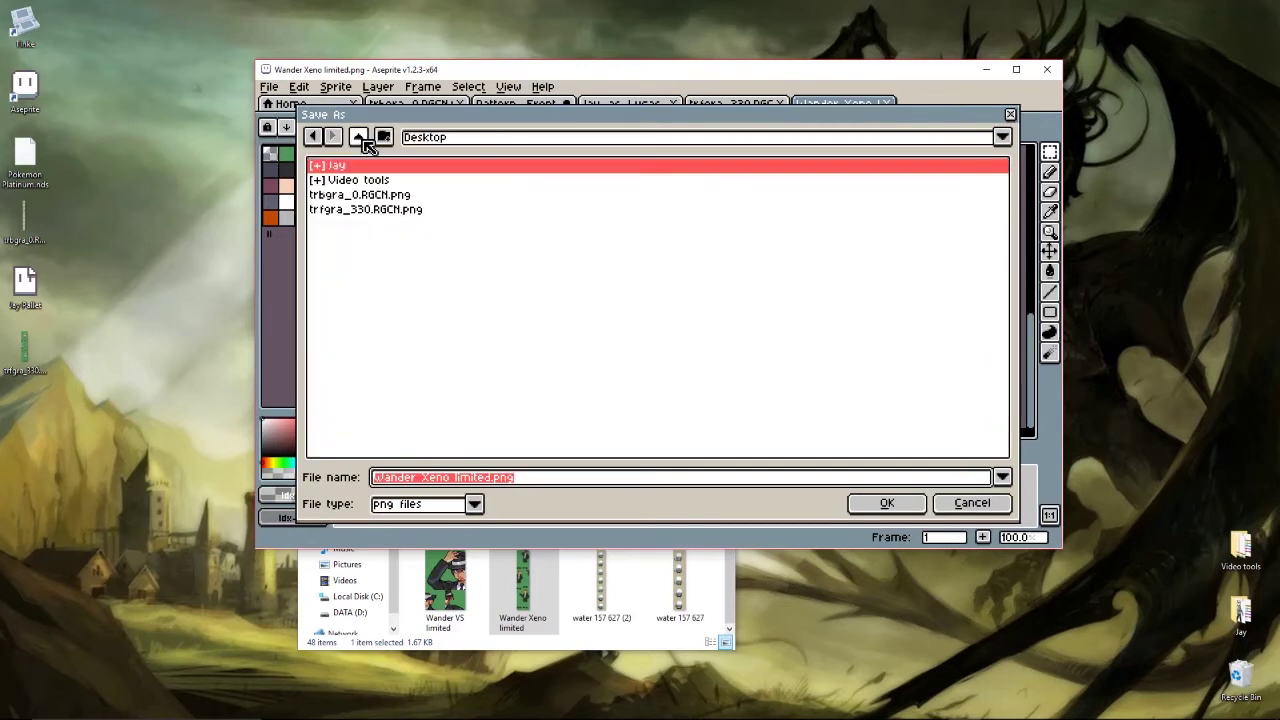
{"action": "left_click", "coordinate": [358, 136]}
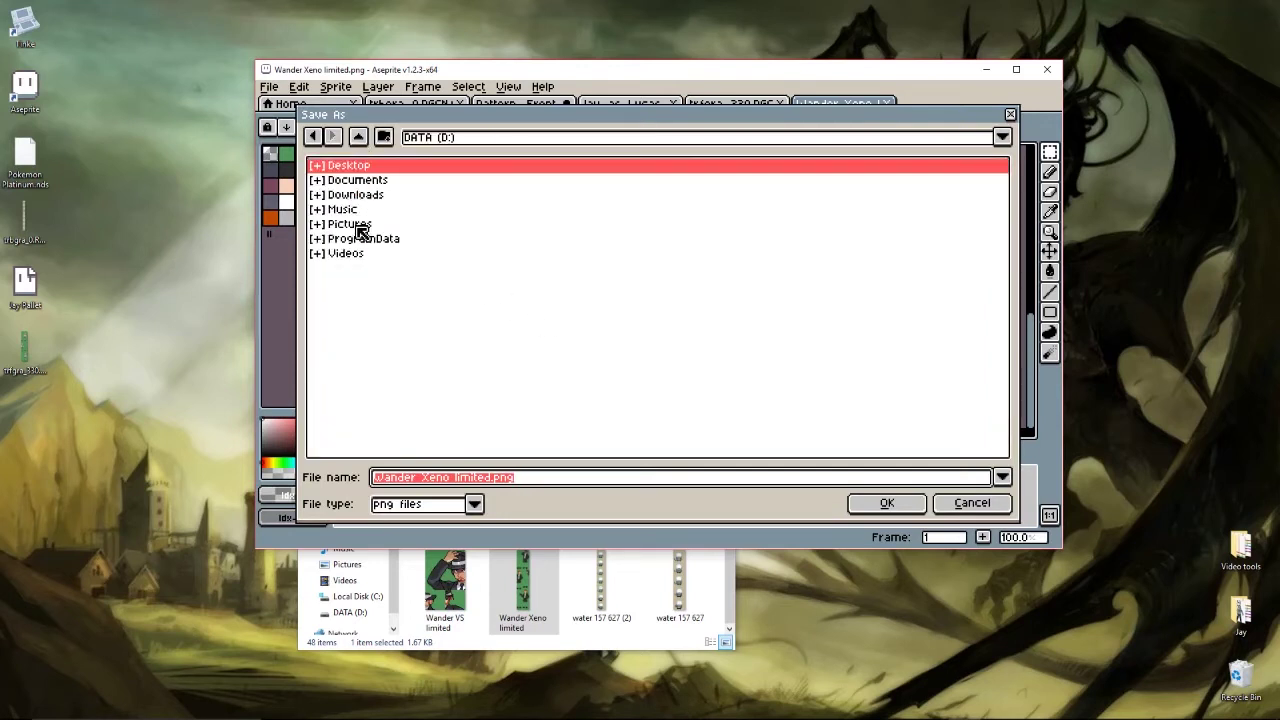
{"action": "double_click", "coordinate": [358, 166]}
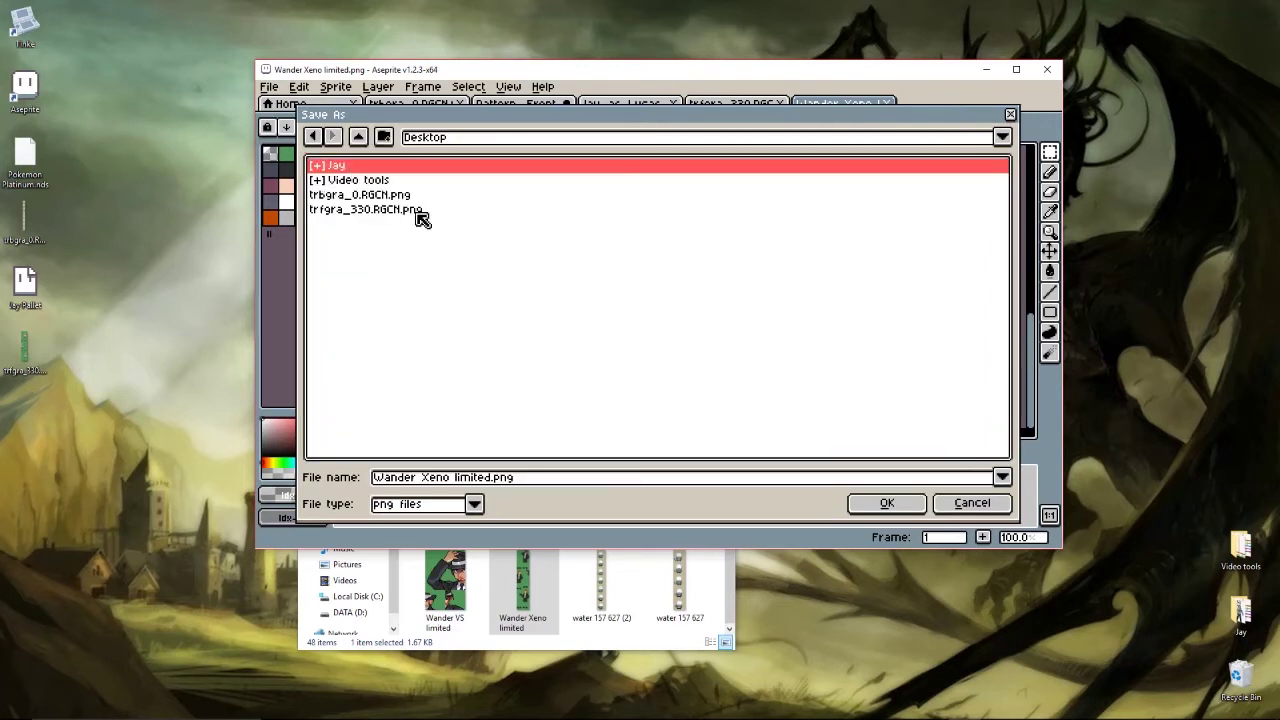
{"action": "left_click", "coordinate": [365, 211]}
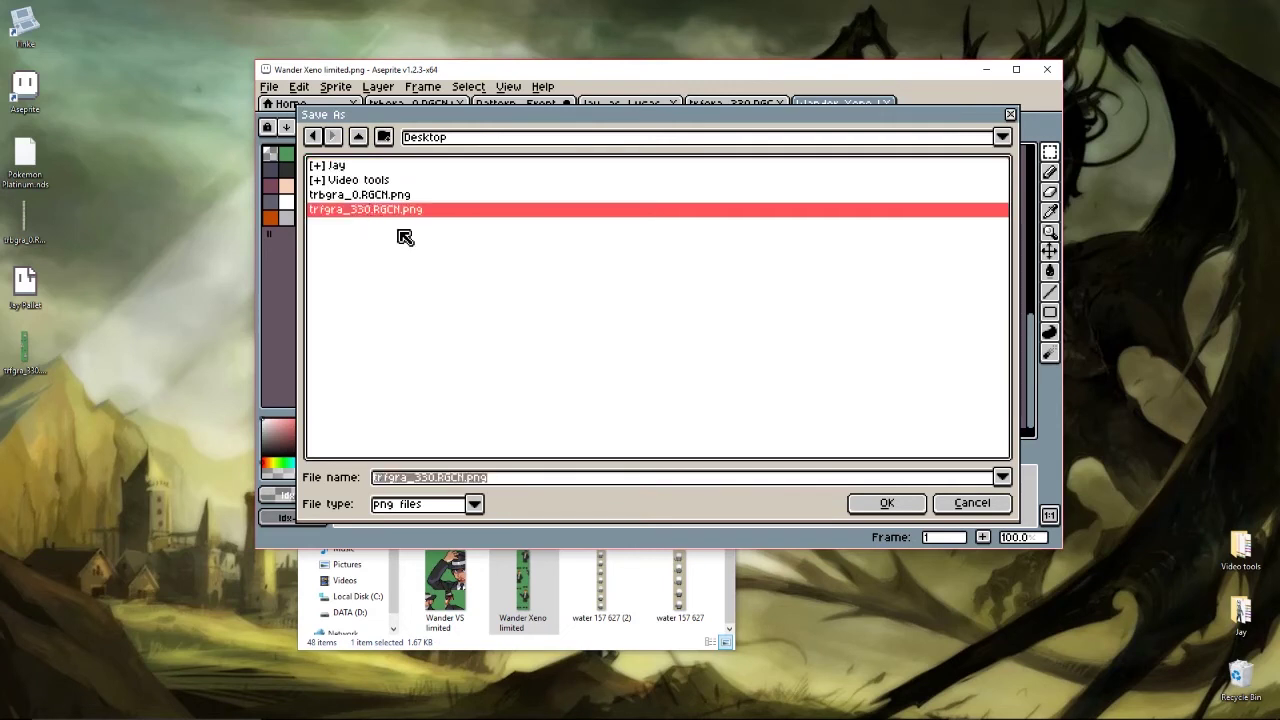
{"action": "left_click", "coordinate": [887, 503]}
{"action": "left_click", "coordinate": [594, 352]}
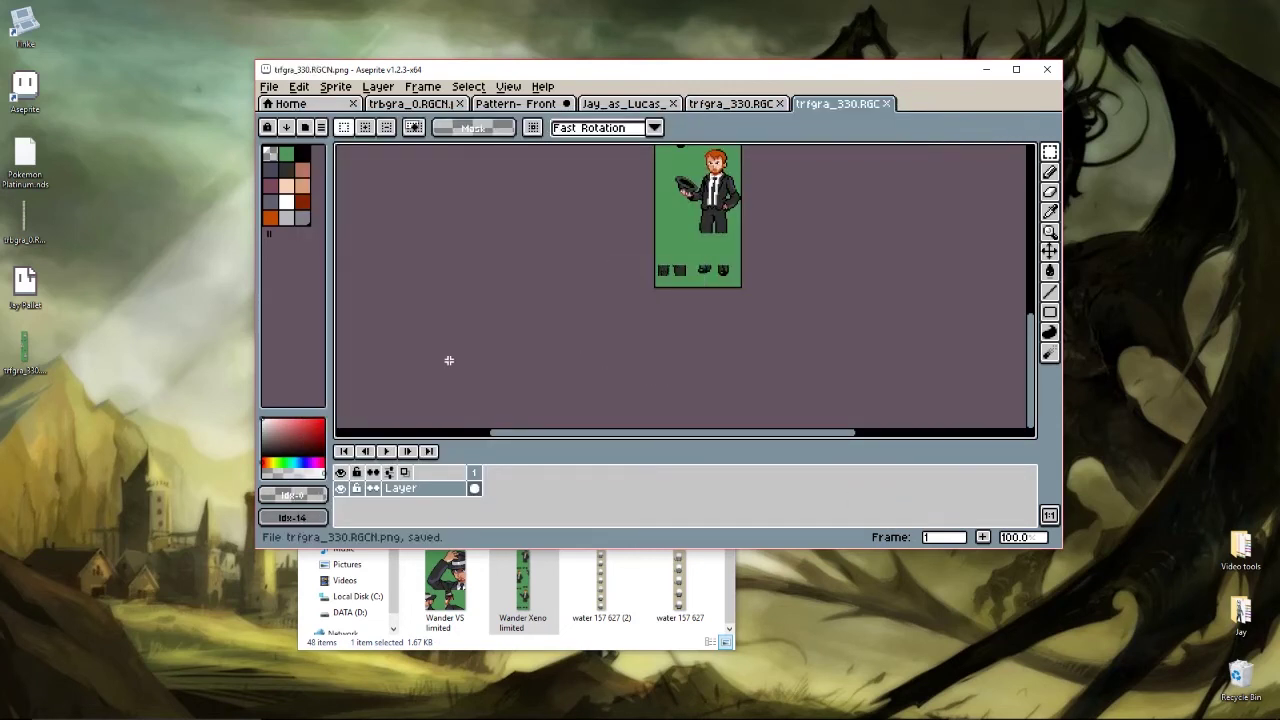
- Check the saved trfgra_330.RGCN.png in the photo viewer
{"action": "double_click", "coordinate": [30, 360]}
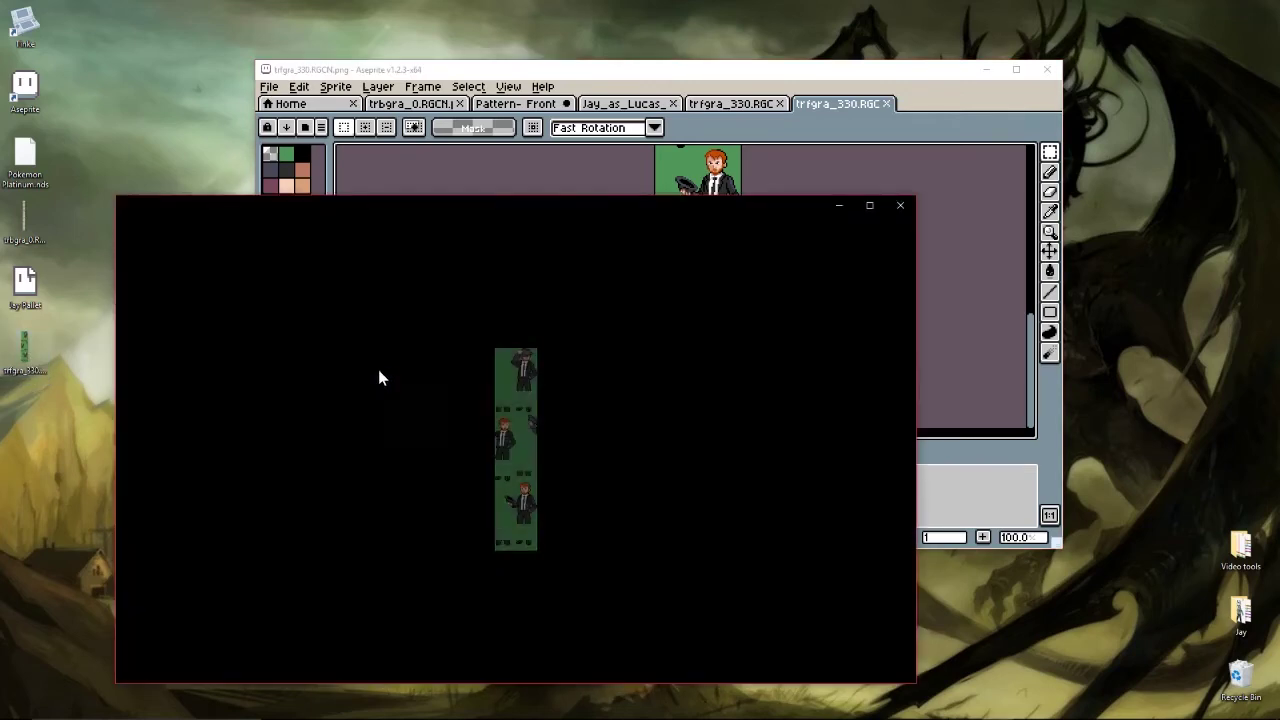
{"action": "left_click", "coordinate": [900, 211]}
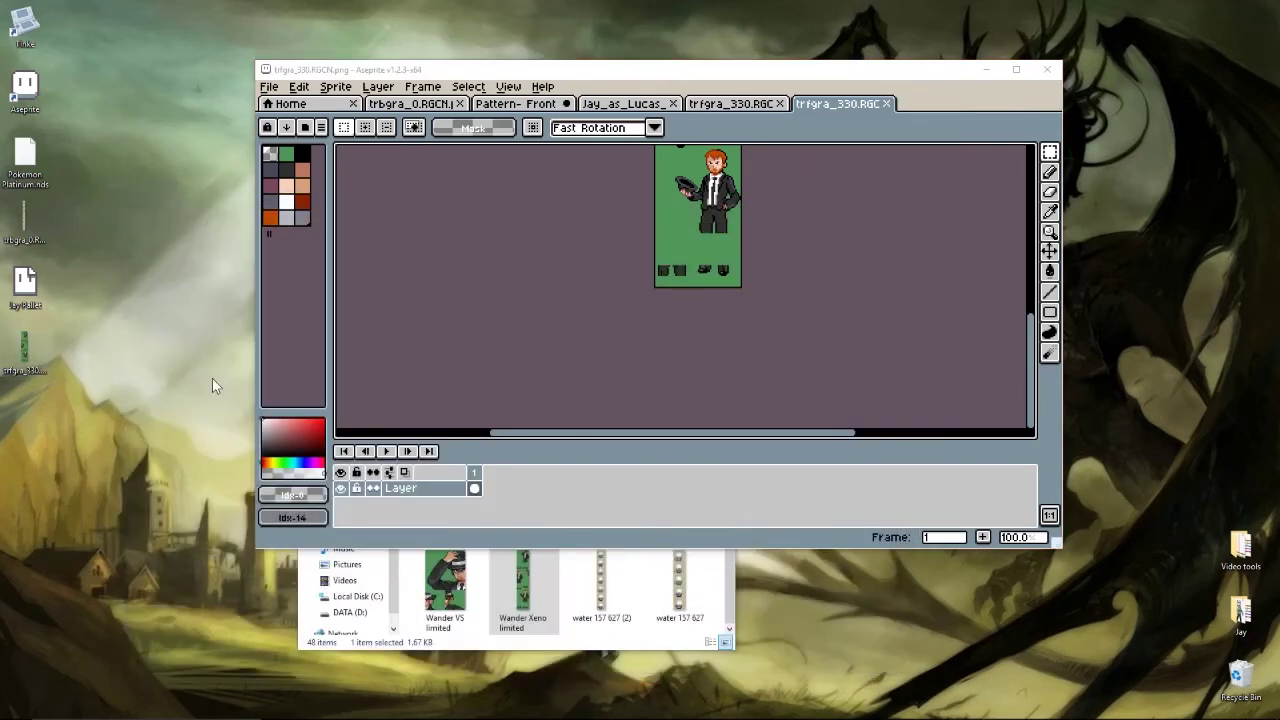
{"action": "mouse_move", "coordinate": [905, 712]}
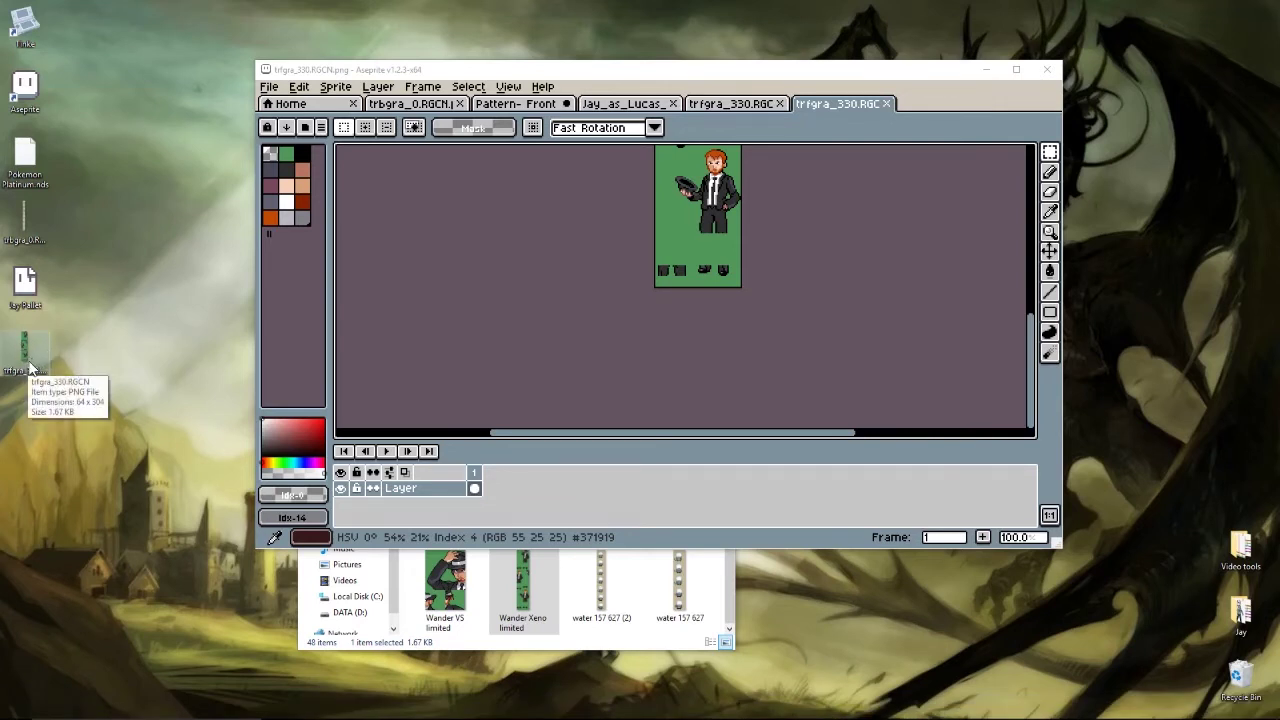
- Import the saved PNG into trfgra_330.RGCN with palette replacement, then set height 296
{"action": "left_click", "coordinate": [30, 372]}
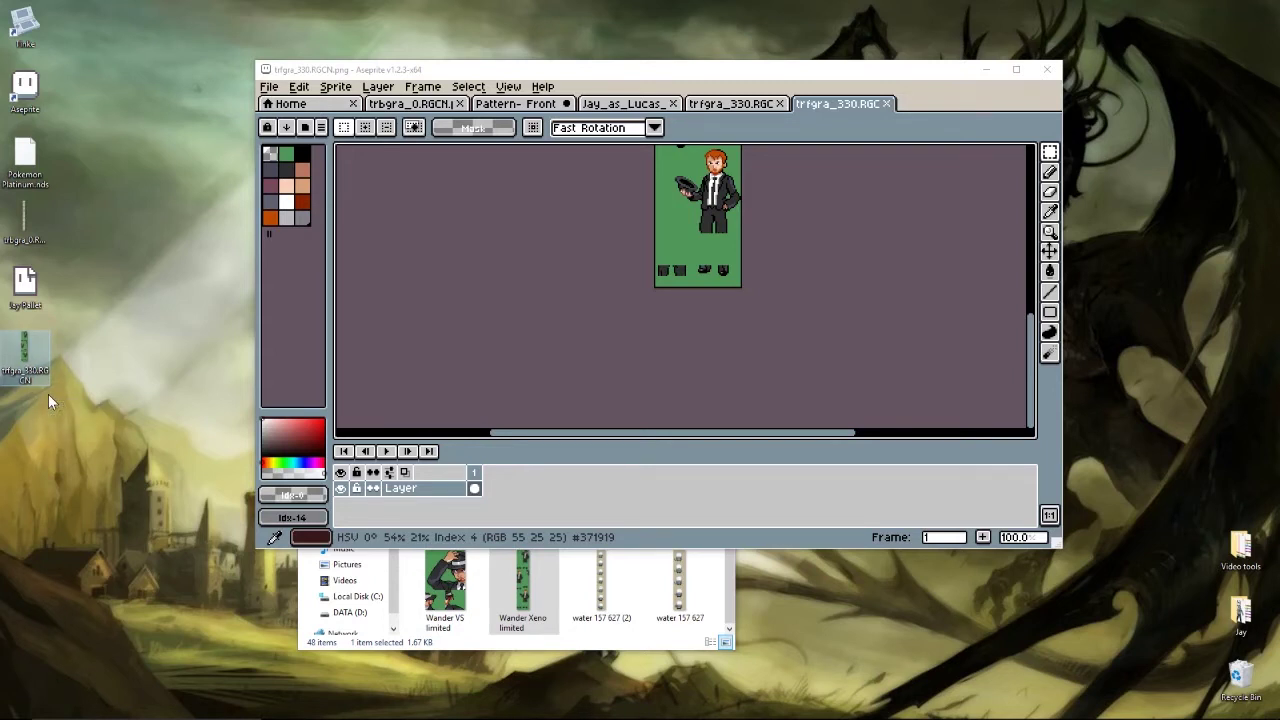
{"action": "left_click", "coordinate": [932, 710]}
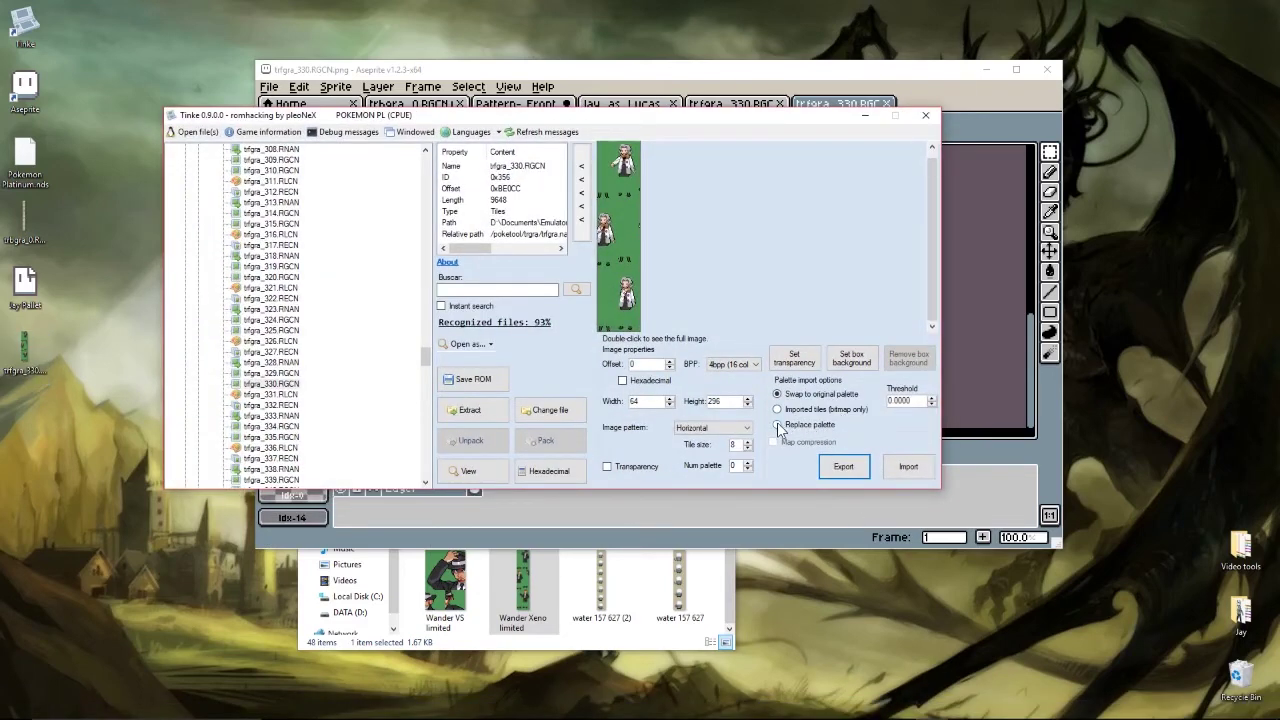
{"action": "left_click", "coordinate": [777, 424]}
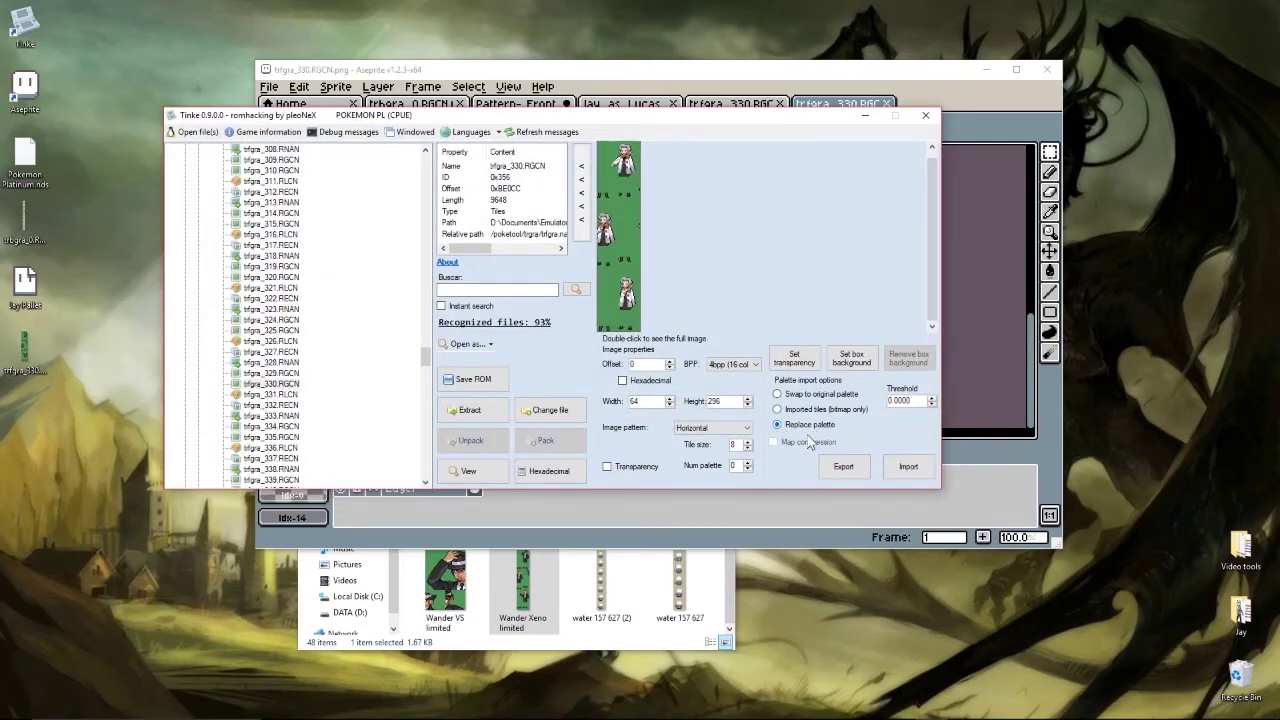
{"action": "left_click", "coordinate": [908, 467]}
{"action": "double_click", "coordinate": [336, 272]}
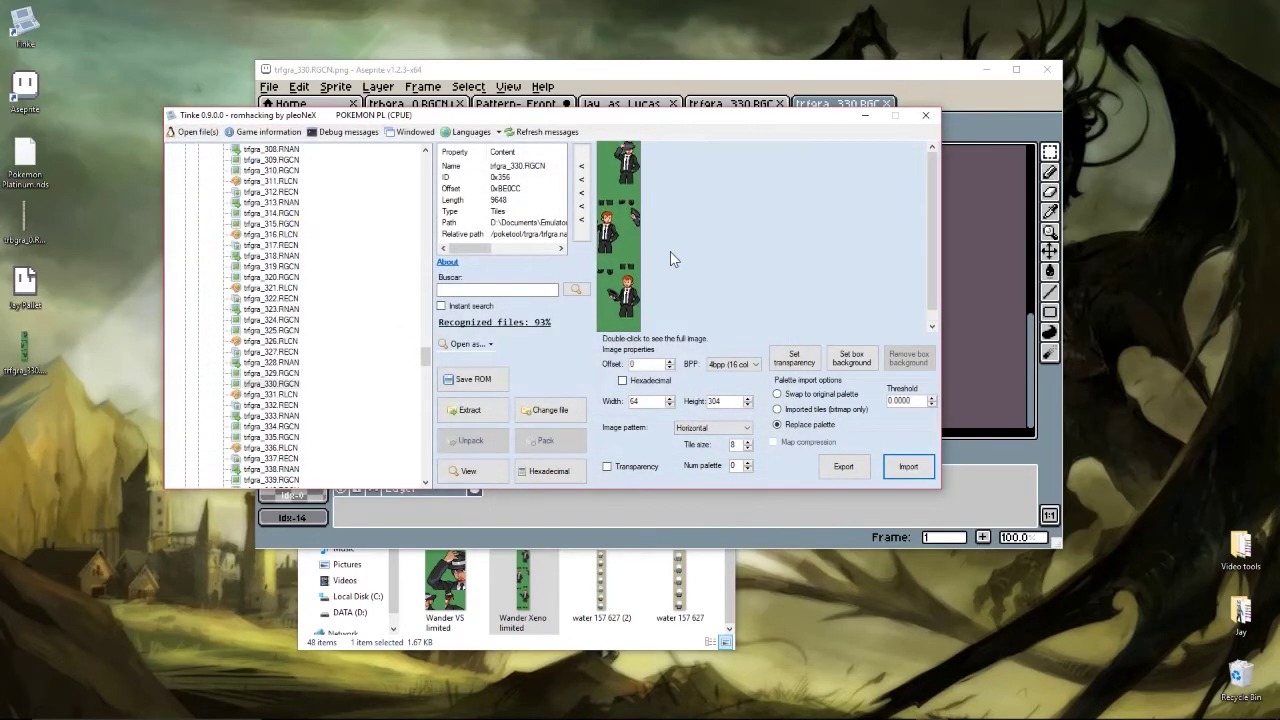
{"action": "left_click", "coordinate": [747, 405]}
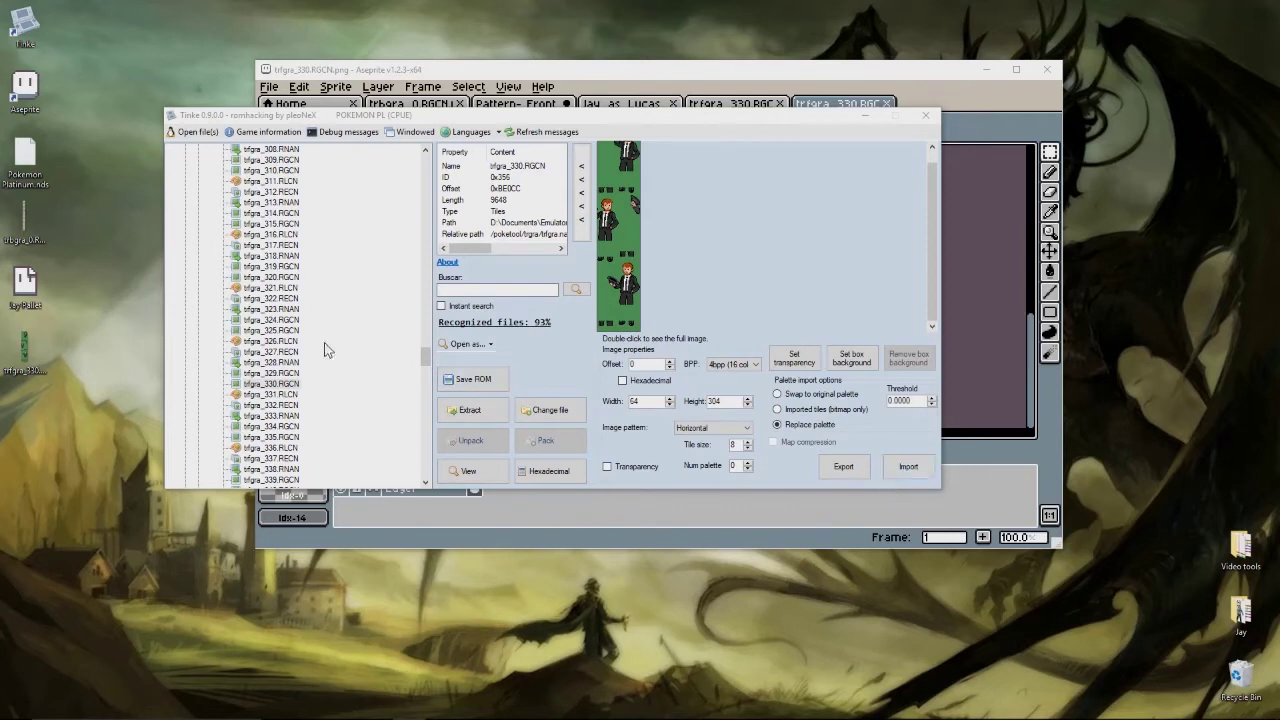
- Collapse trfgra.narc and poketool, then unpack field_encounteffect.narc from the graphic folder
{"action": "scroll", "coordinate": [320, 324], "scroll_direction": "up", "scroll_amount": 6}
{"action": "scroll", "coordinate": [320, 324], "scroll_direction": "up", "scroll_amount": 20}
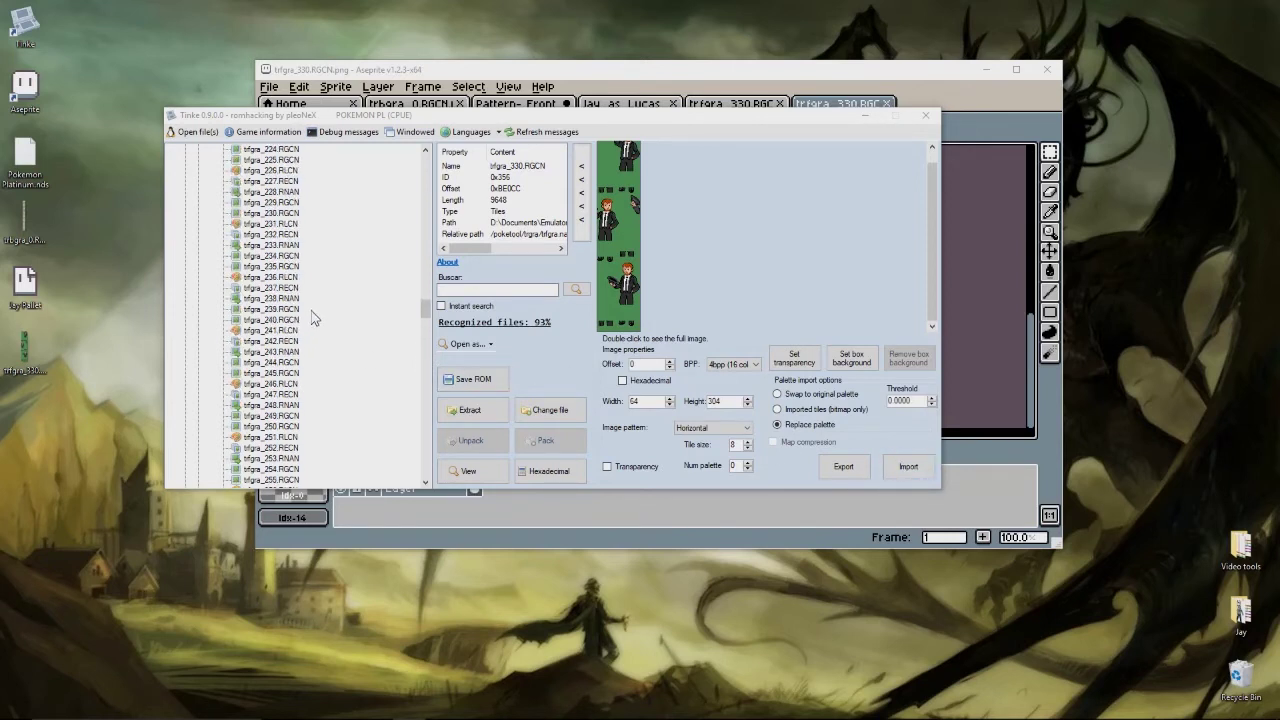
{"action": "scroll", "coordinate": [308, 305], "scroll_direction": "up", "scroll_amount": 20}
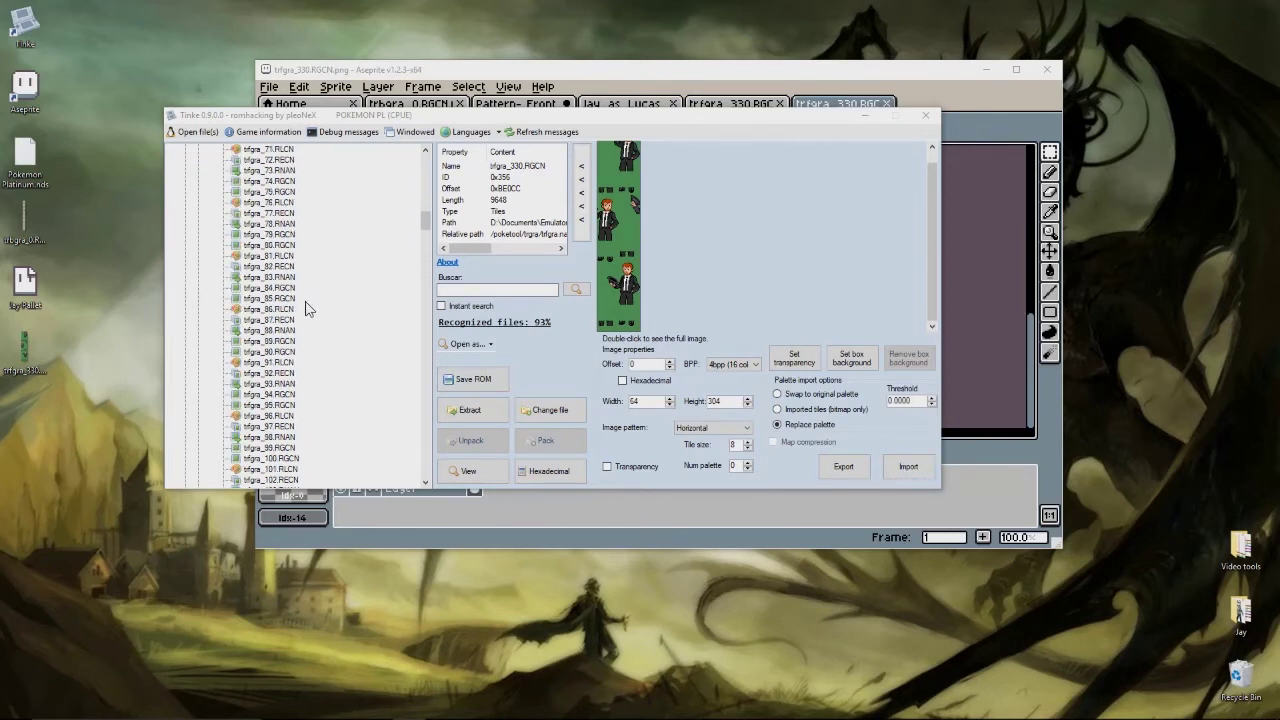
{"action": "scroll", "coordinate": [305, 297], "scroll_direction": "up", "scroll_amount": 6}
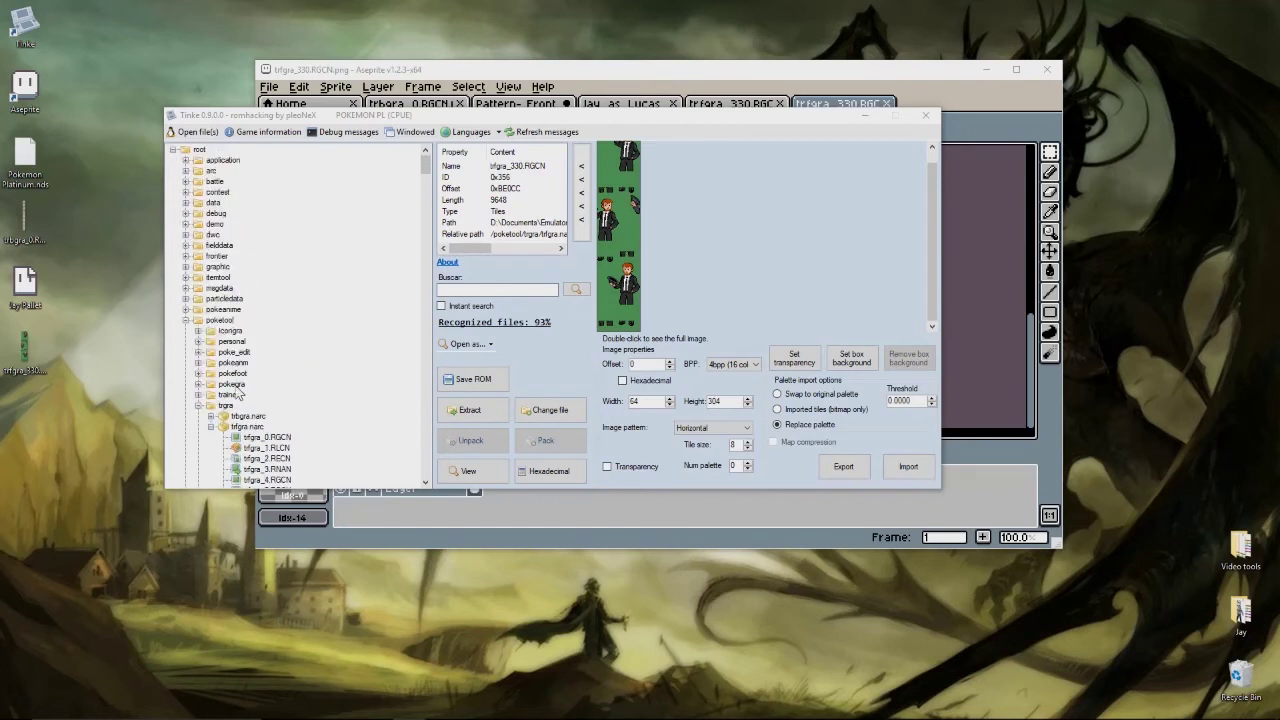
{"action": "left_click", "coordinate": [211, 427]}
{"action": "left_click", "coordinate": [185, 320]}
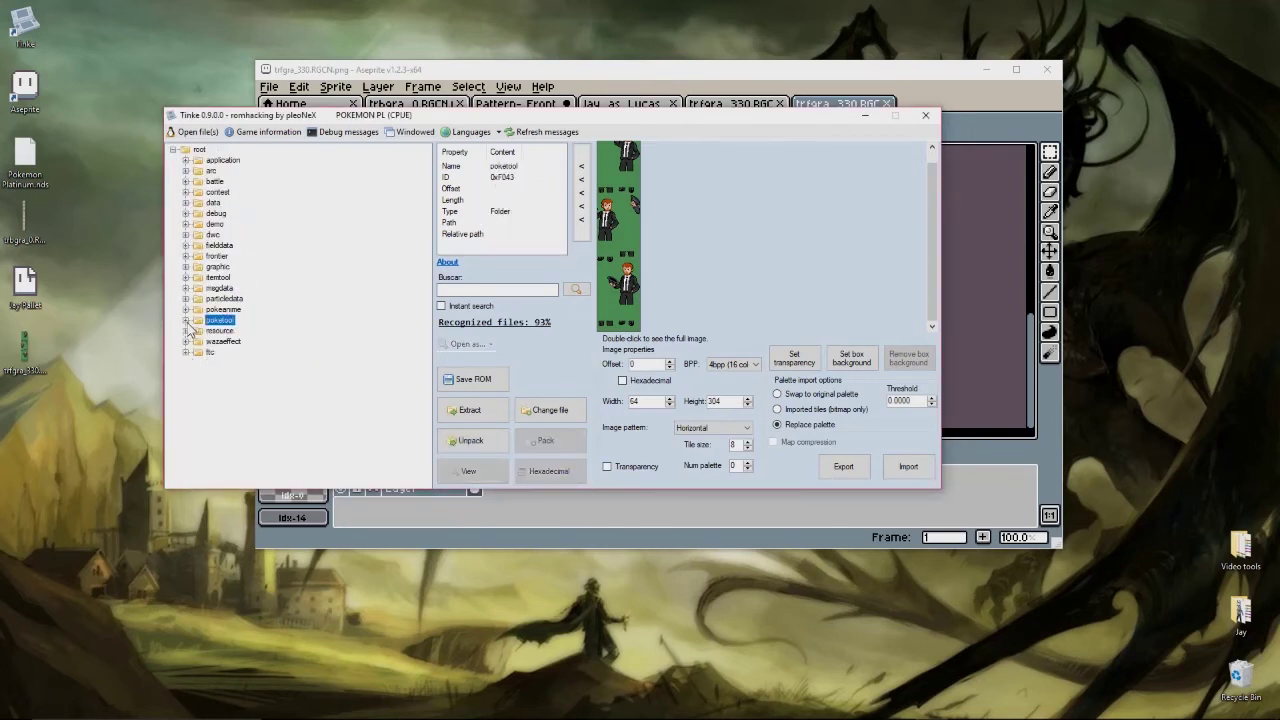
{"action": "left_click", "coordinate": [185, 266]}
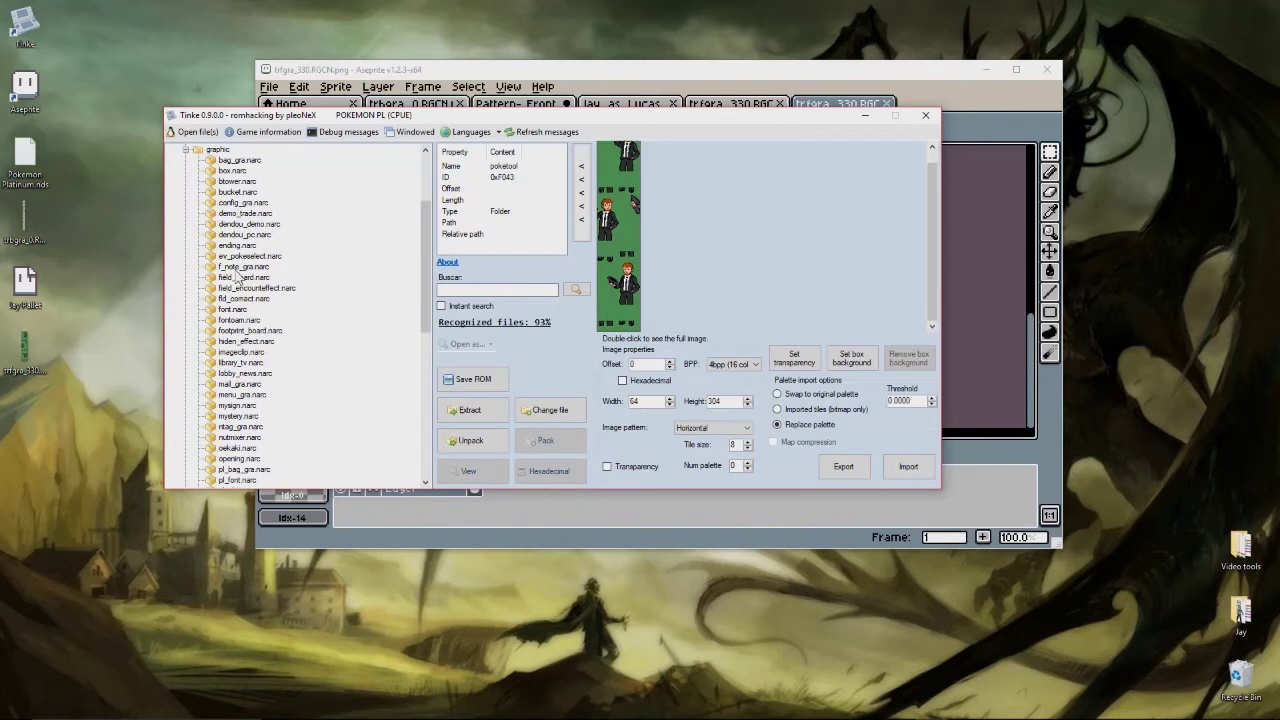
{"action": "left_click", "coordinate": [245, 290]}
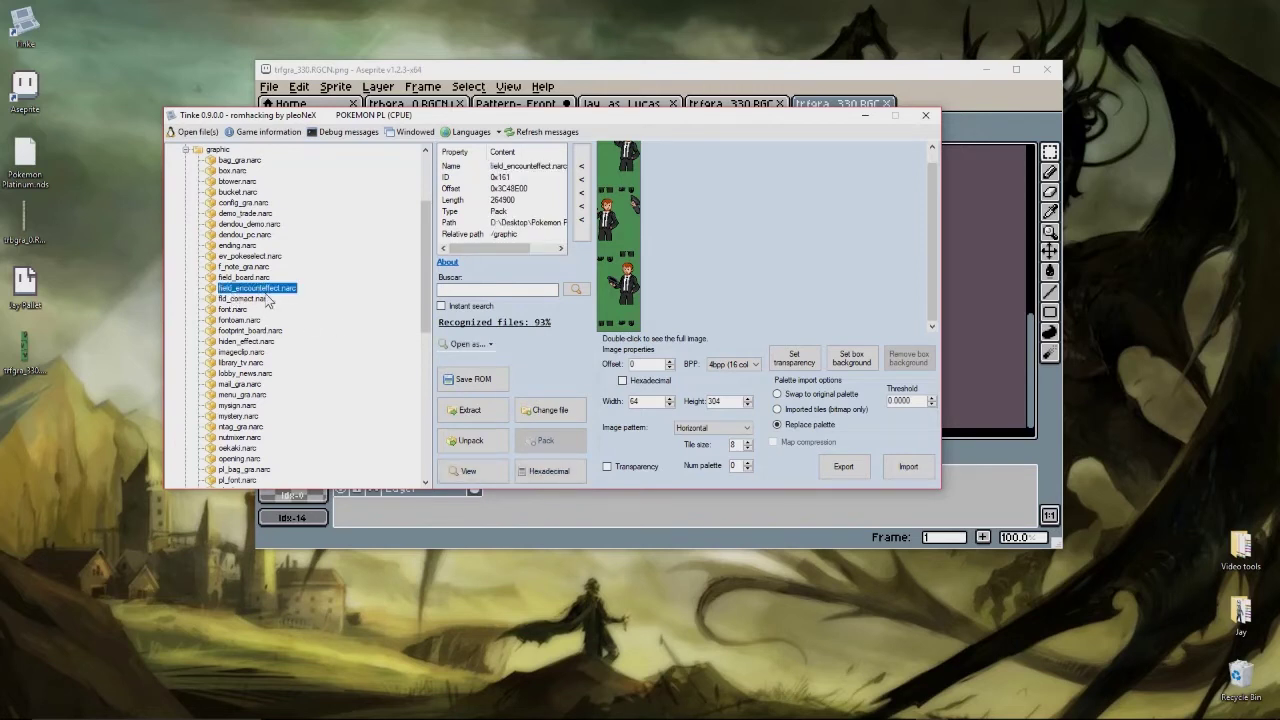
{"action": "left_click", "coordinate": [465, 440]}
- Preview field_encounteffect_88.RGCN, then field_encounteffect_92.RGCN
{"action": "scroll", "coordinate": [343, 304], "scroll_direction": "down", "scroll_amount": 20}
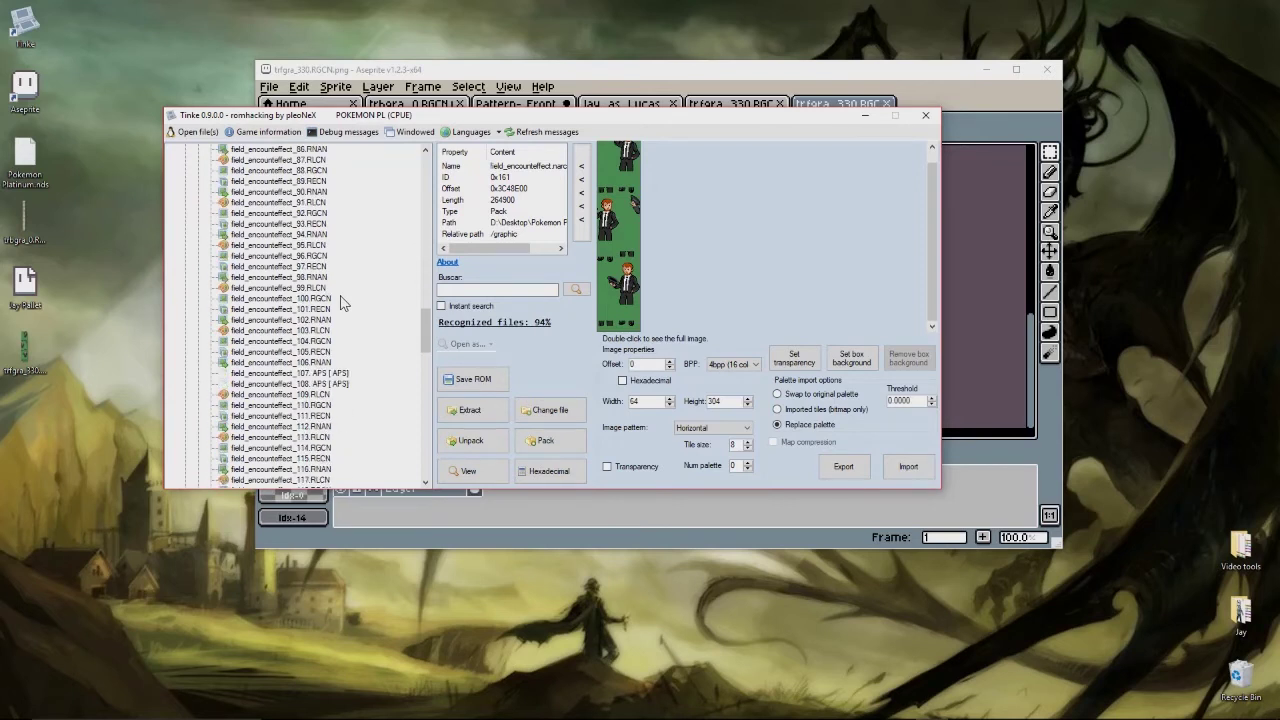
{"action": "scroll", "coordinate": [300, 290], "scroll_direction": "up", "scroll_amount": 2}
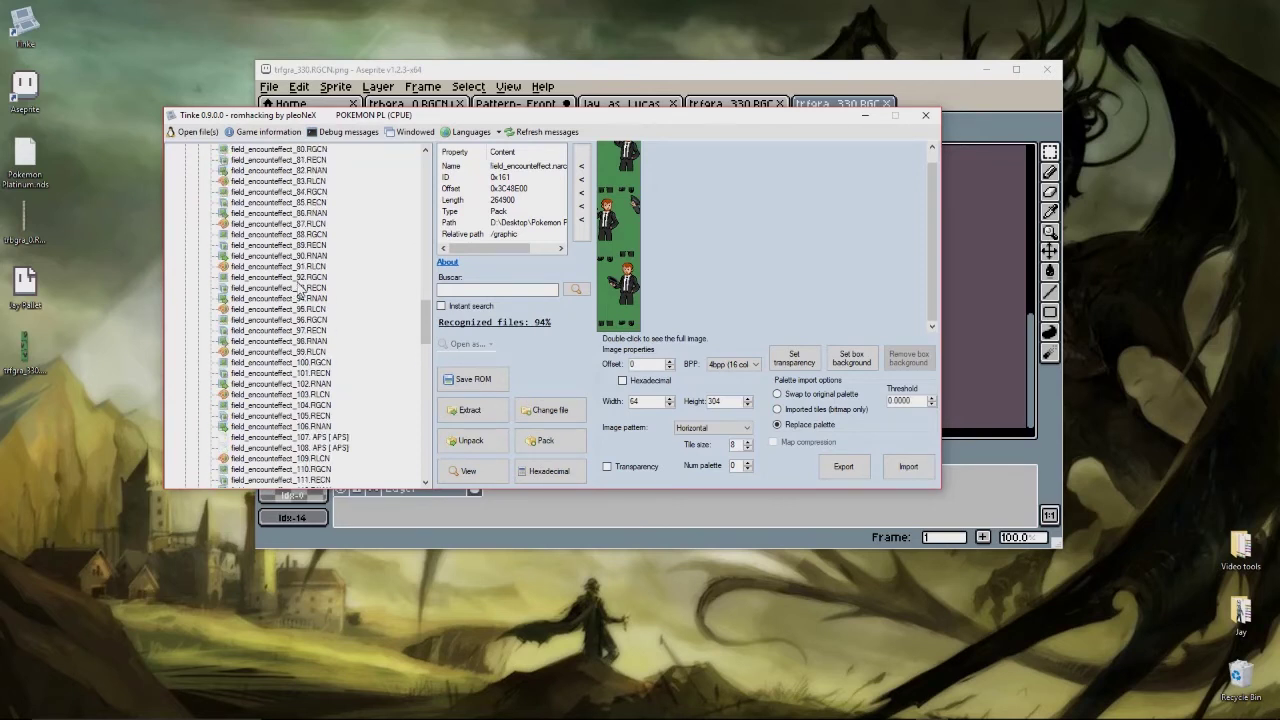
{"action": "left_click", "coordinate": [299, 224]}
{"action": "left_click", "coordinate": [304, 235]}
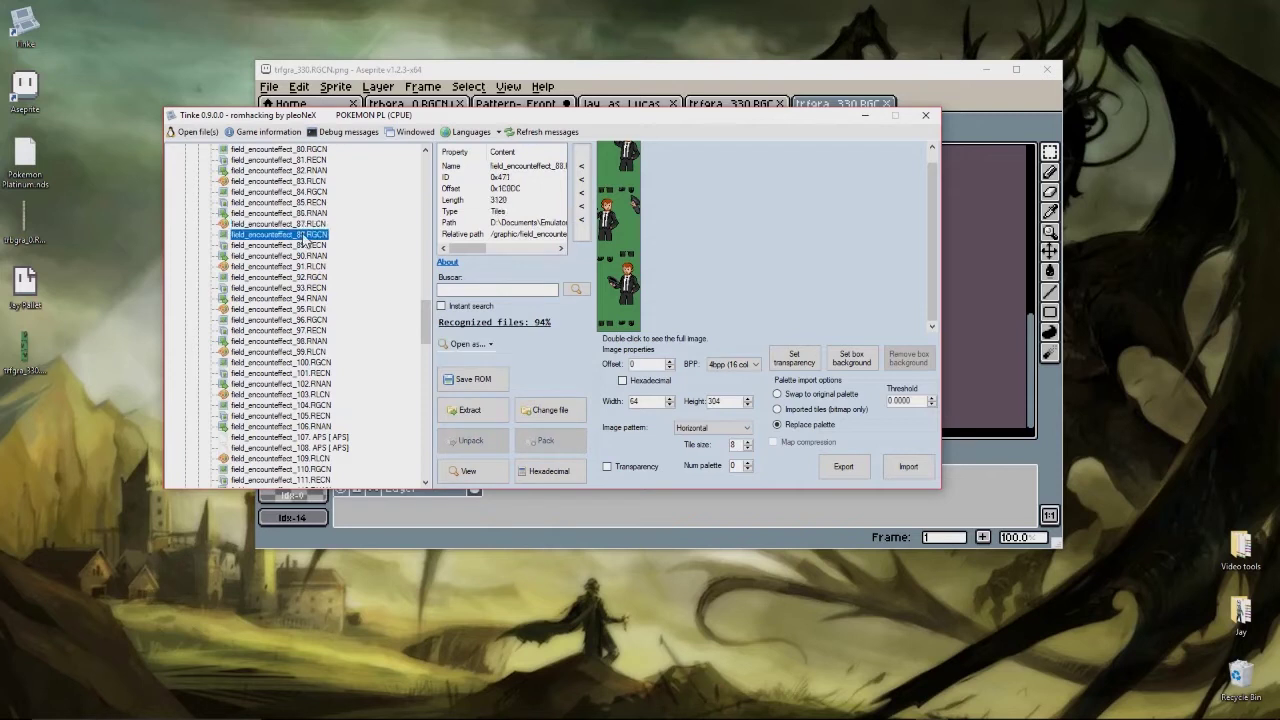
{"action": "left_click", "coordinate": [471, 476]}
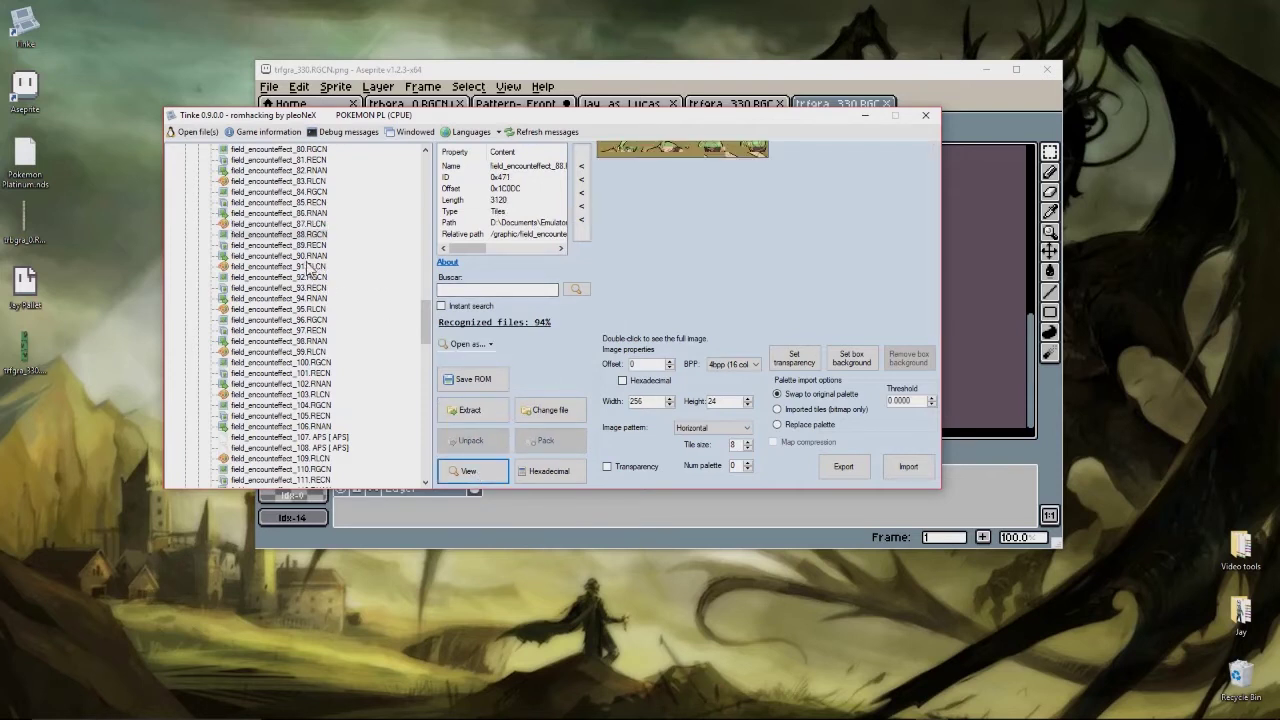
{"action": "left_click", "coordinate": [258, 277]}
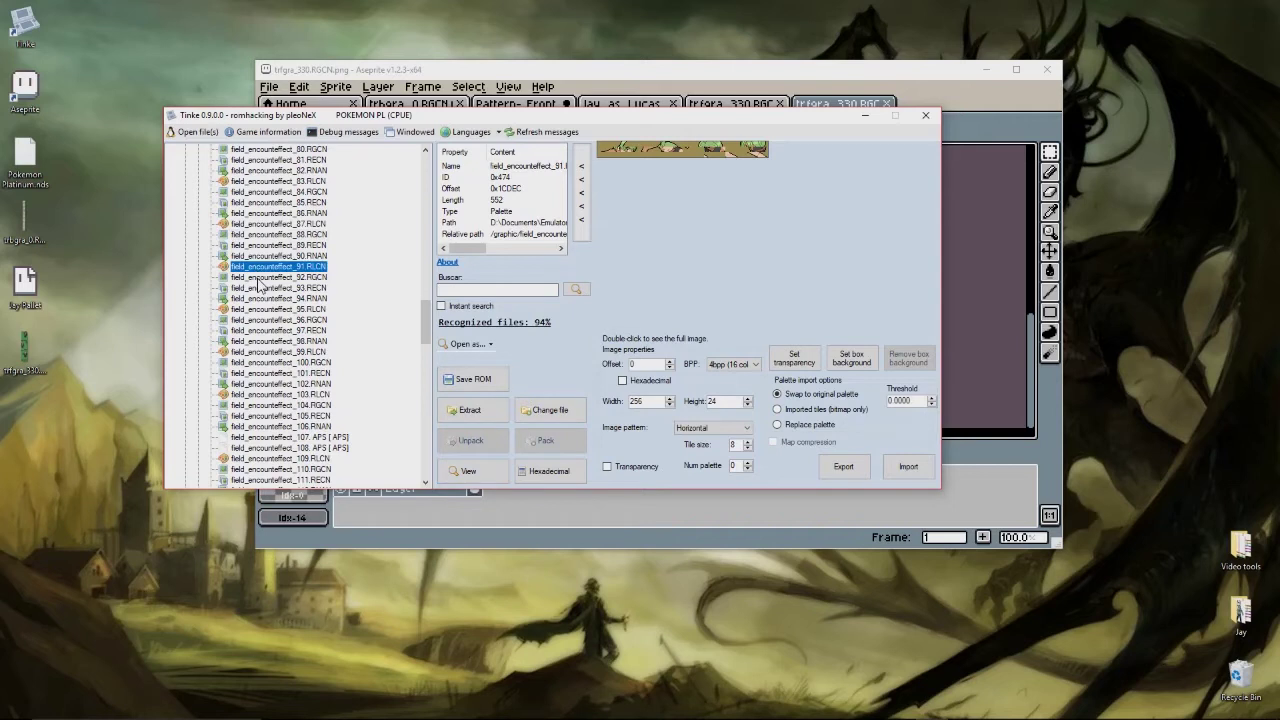
{"action": "left_click", "coordinate": [472, 472]}
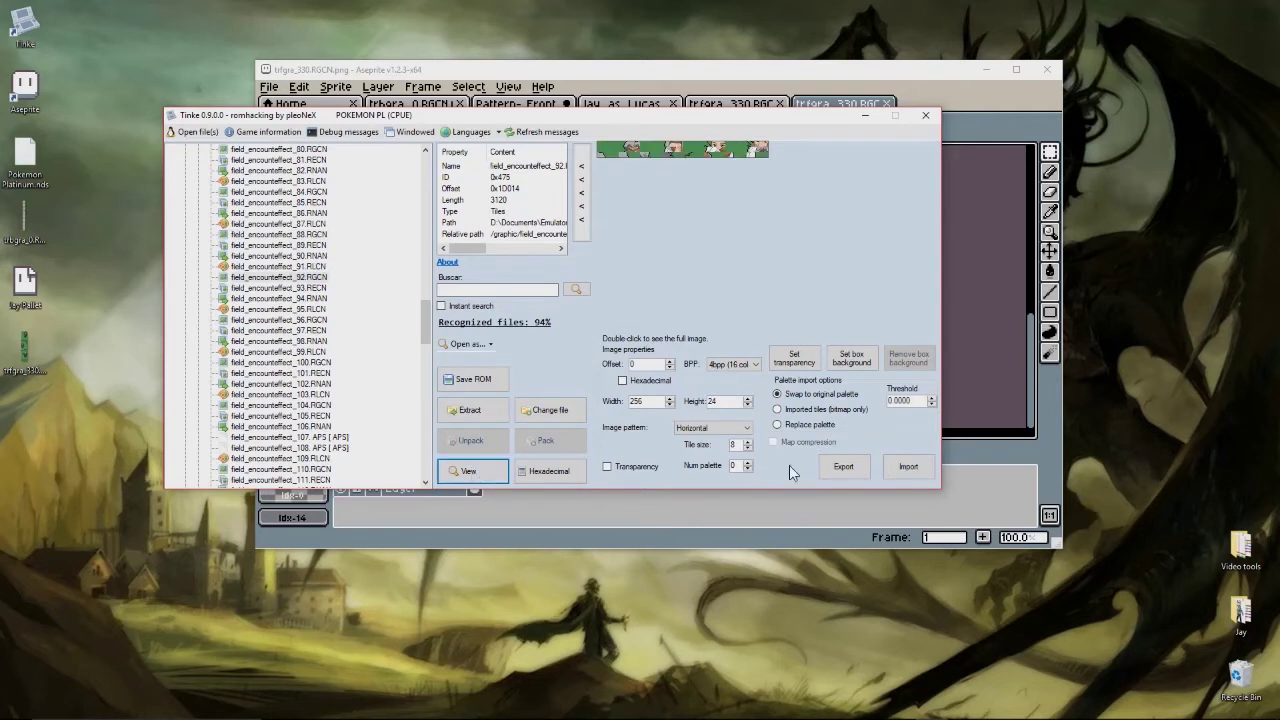
- Narrow the preview width from 256 toward 64 and set the height to 96
{"action": "left_click", "coordinate": [669, 405]}
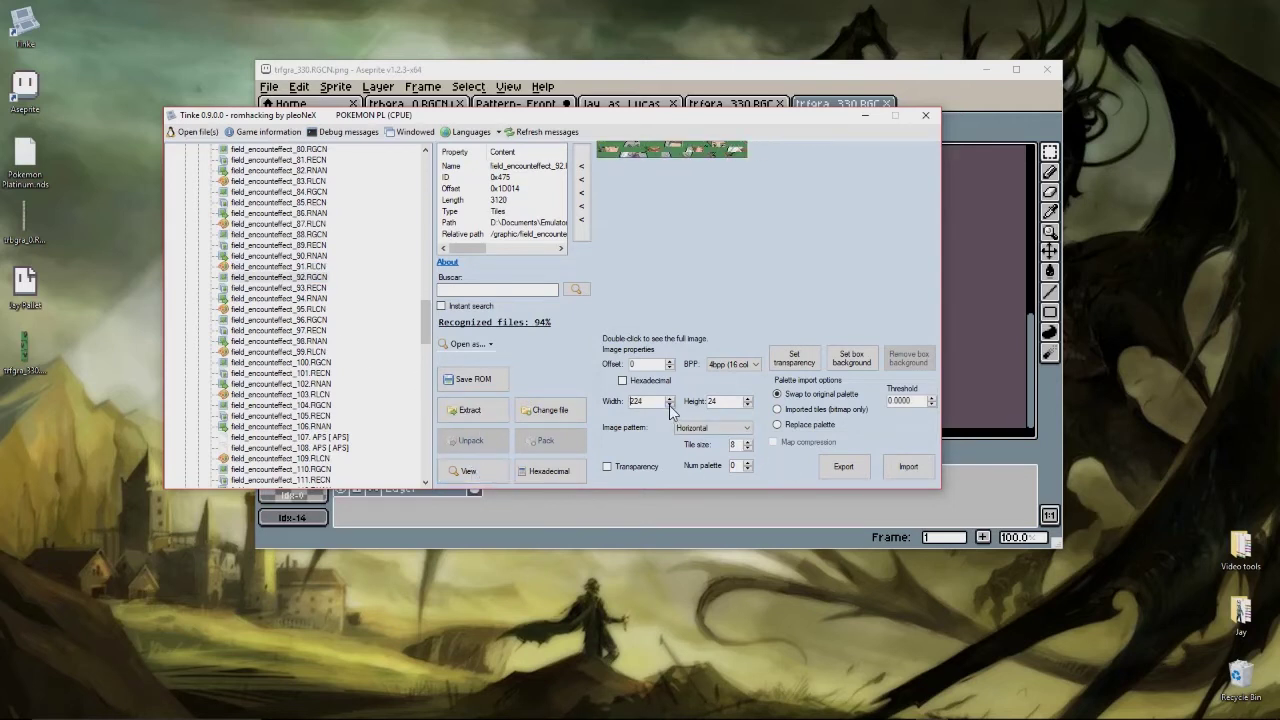
{"action": "left_click_drag", "start_coordinate": [669, 405], "coordinate": [670, 405]}
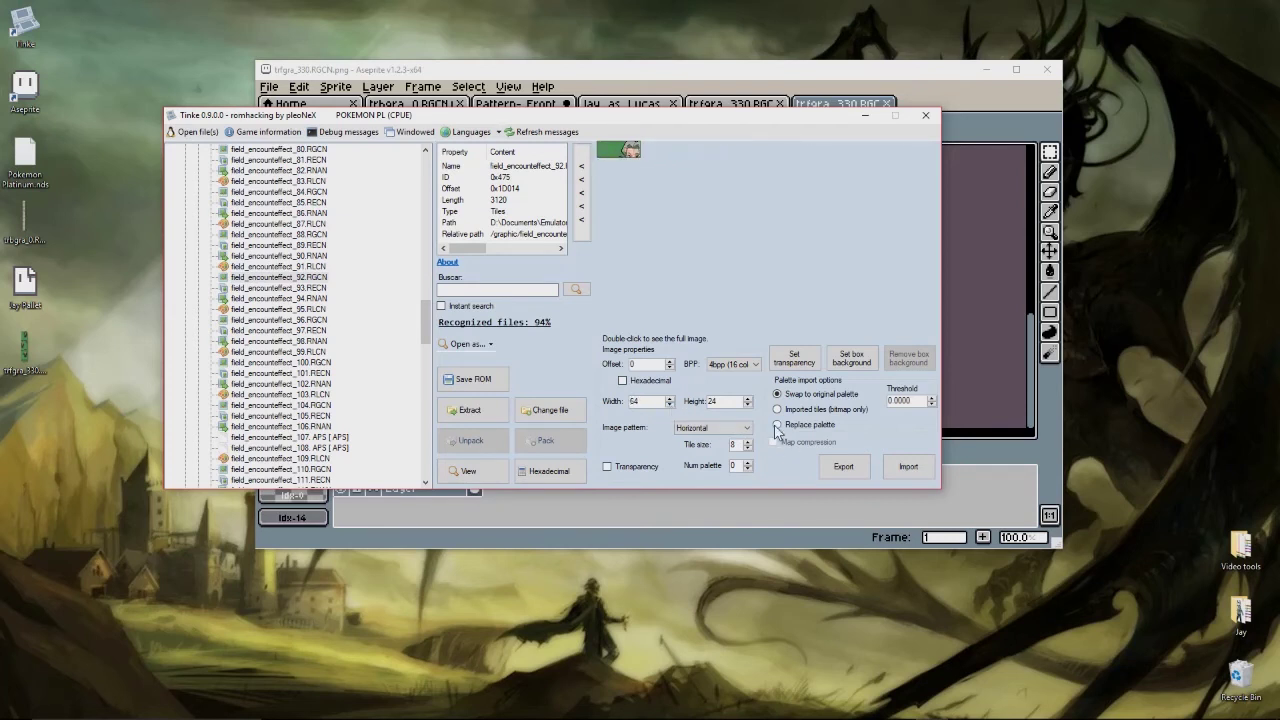
{"action": "left_click_drag", "start_coordinate": [747, 399], "coordinate": [747, 399]}
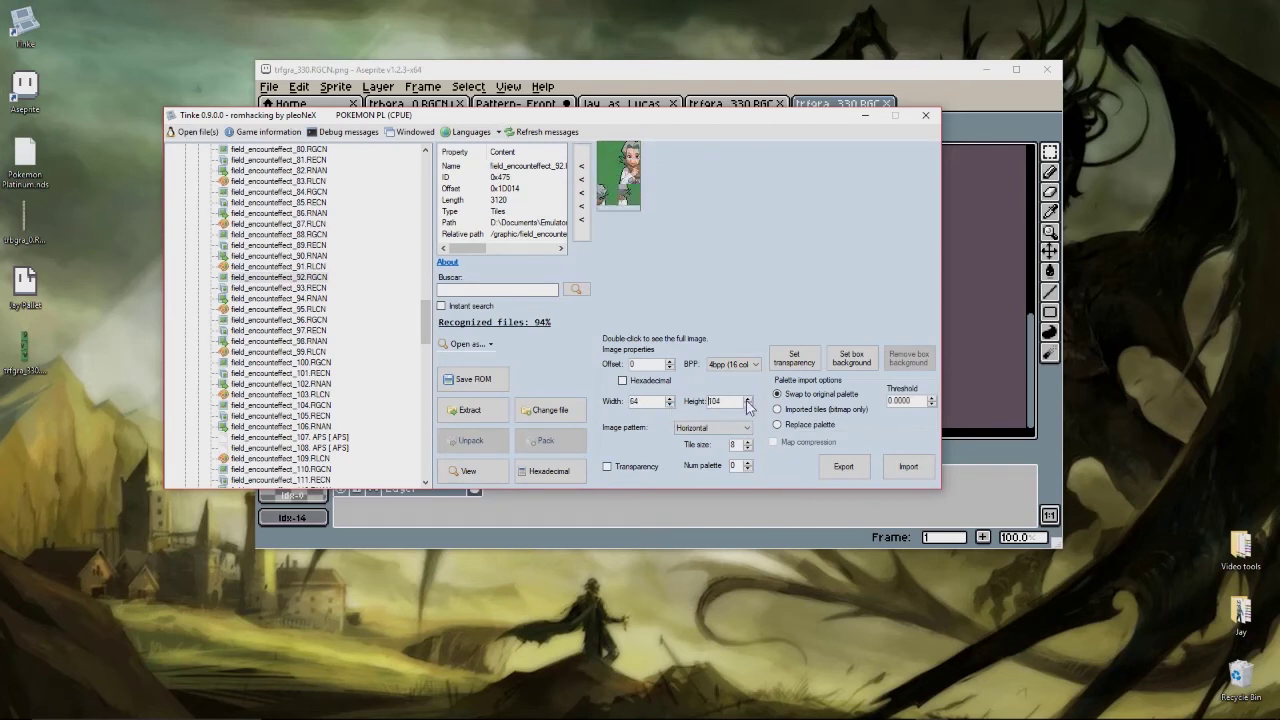
{"action": "left_click", "coordinate": [748, 404]}
{"action": "double_click", "coordinate": [729, 400]}
- Reload field_encounteffect_92.RGCN using the field_encounteffect_91.RLCN palette
{"action": "left_click", "coordinate": [296, 268]}
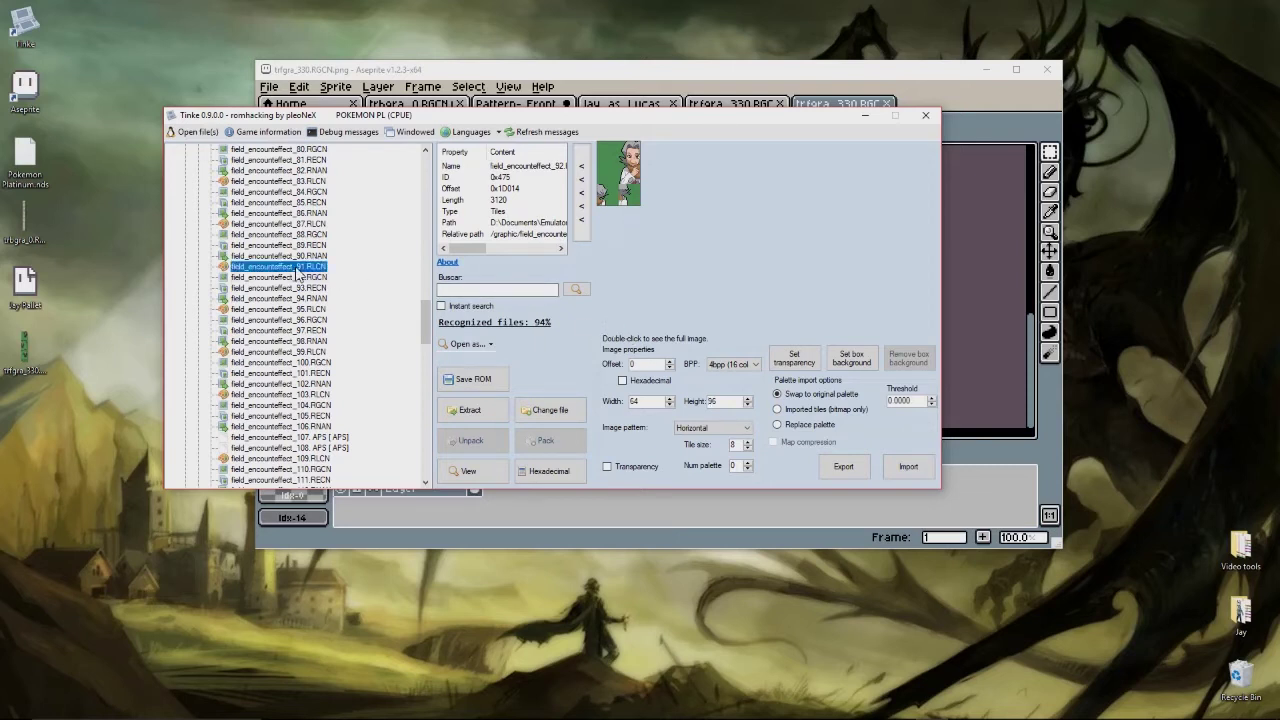
{"action": "left_click", "coordinate": [305, 278]}
{"action": "left_click", "coordinate": [465, 467]}
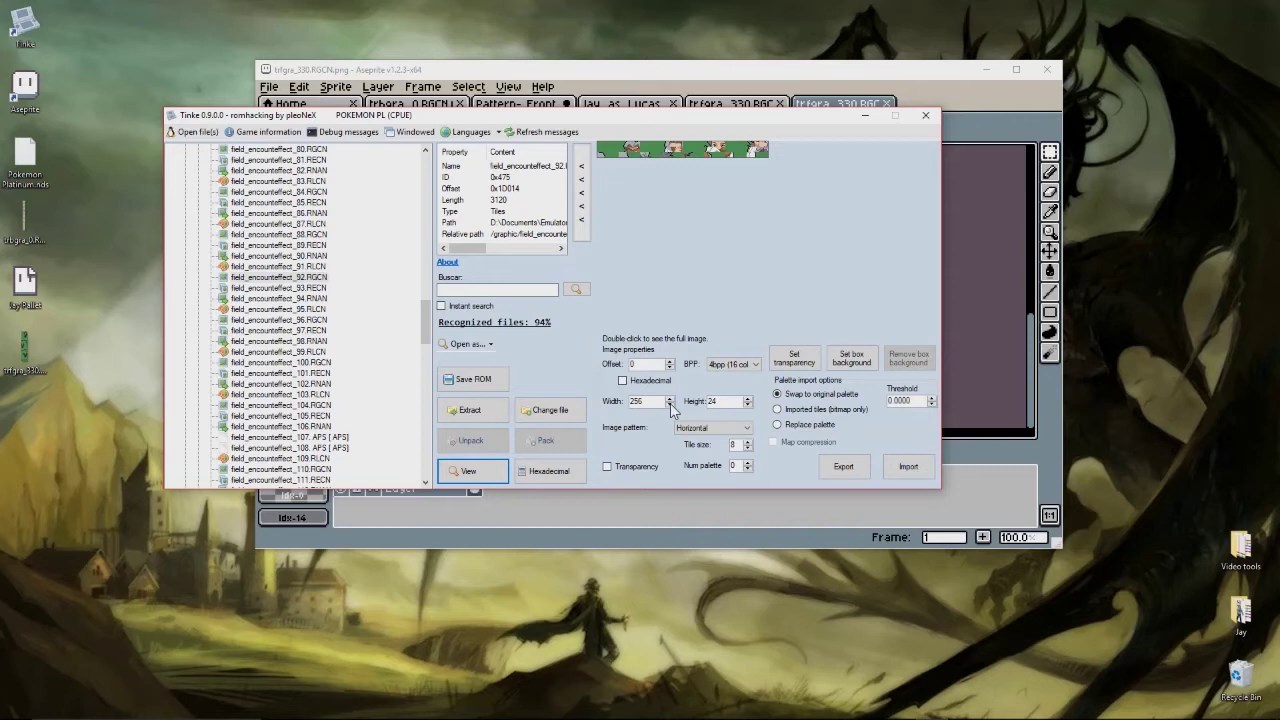
- Expand the poketool folder and its trfgra.narc archive in the Tinke file tree
{"action": "scroll", "coordinate": [346, 406], "scroll_direction": "down", "scroll_amount": 15}
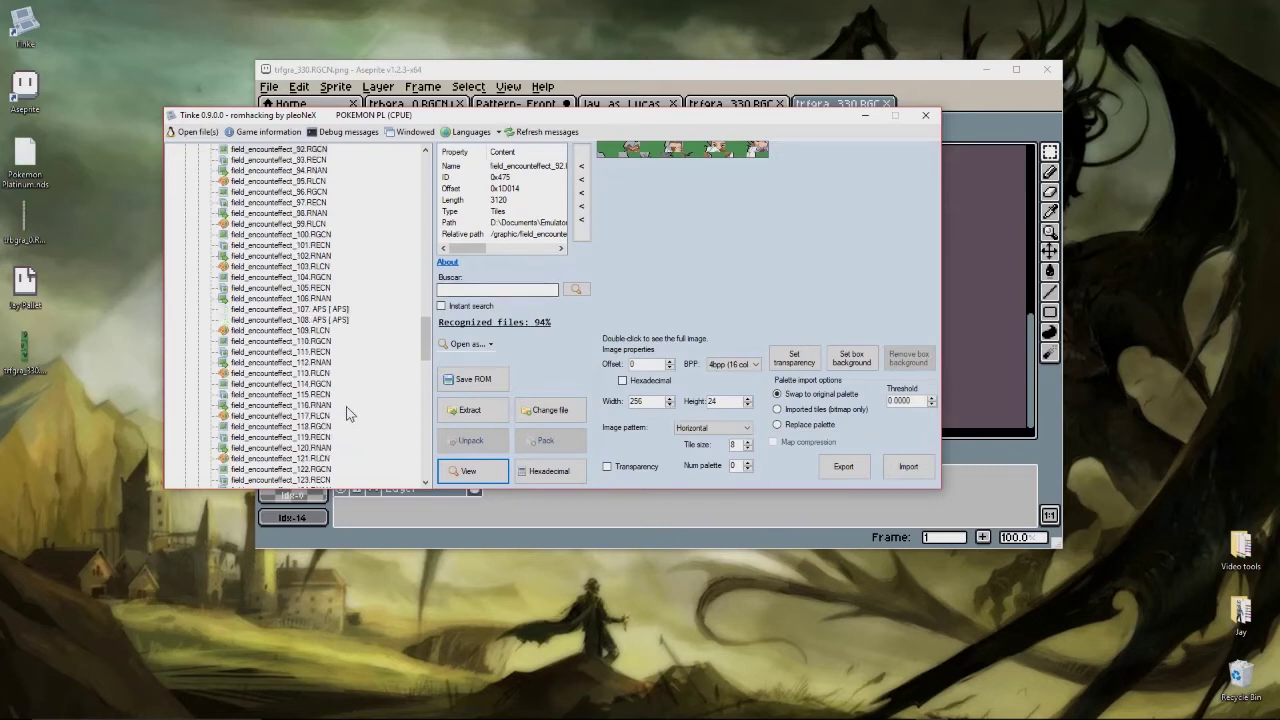
{"action": "scroll", "coordinate": [350, 422], "scroll_direction": "up", "scroll_amount": 10}
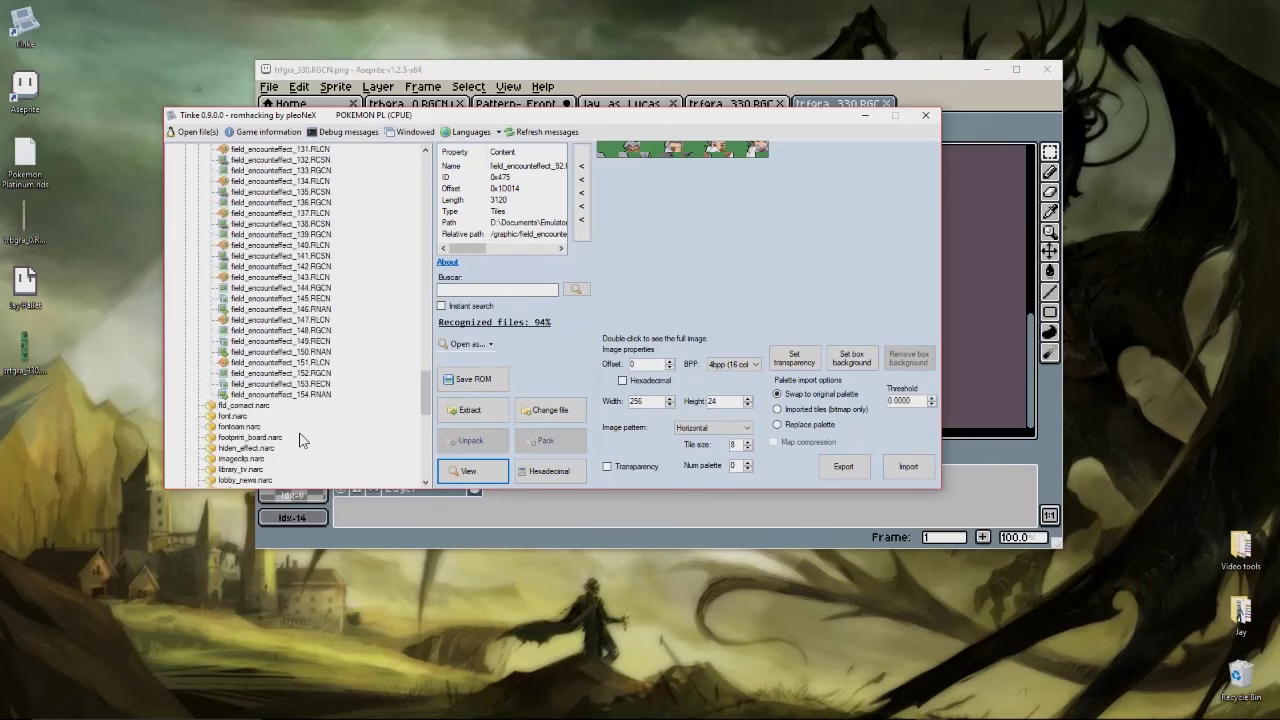
{"action": "scroll", "coordinate": [305, 437], "scroll_direction": "down", "scroll_amount": 12}
{"action": "scroll", "coordinate": [305, 437], "scroll_direction": "up", "scroll_amount": 10}
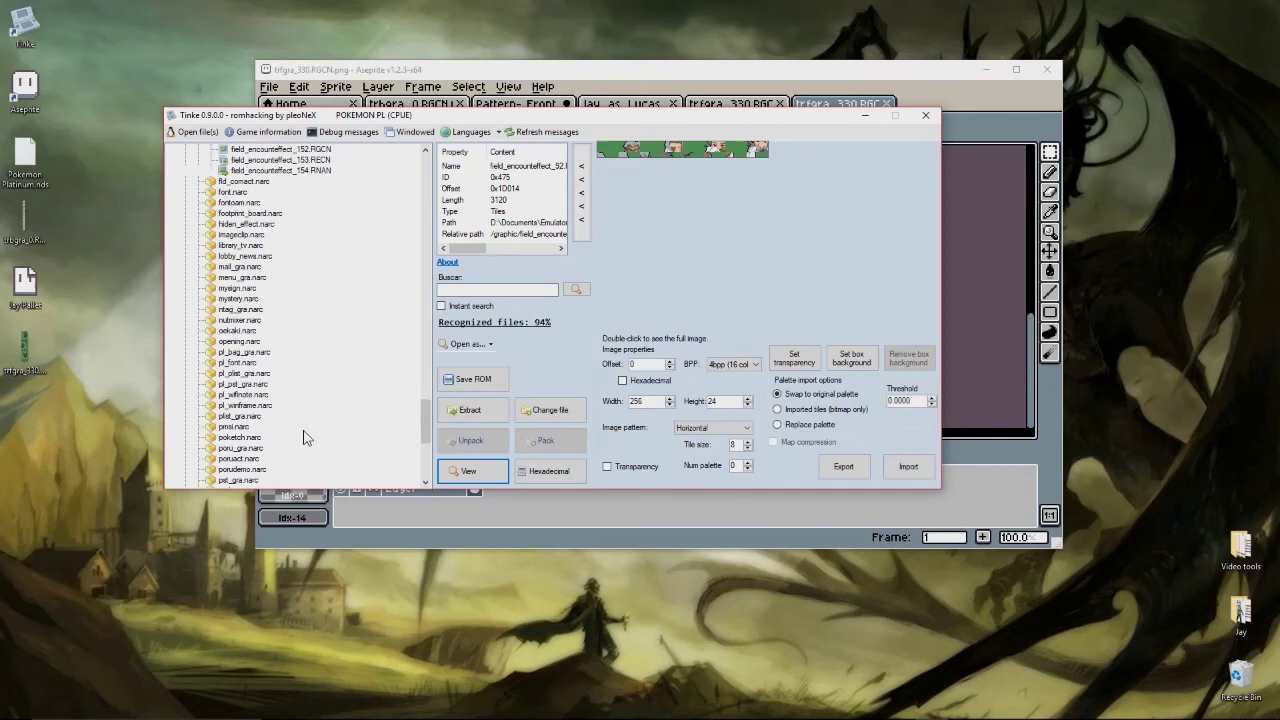
{"action": "scroll", "coordinate": [331, 400], "scroll_direction": "up", "scroll_amount": 3}
{"action": "scroll", "coordinate": [327, 397], "scroll_direction": "down", "scroll_amount": 12}
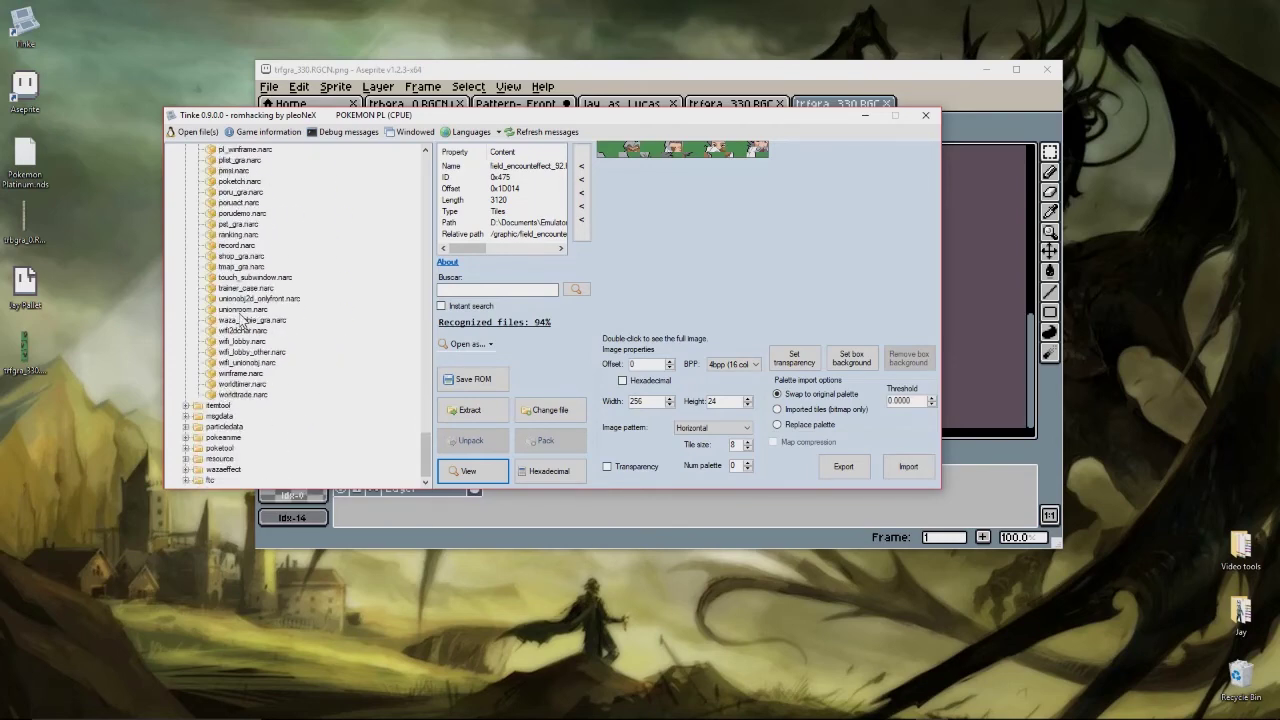
{"action": "left_click", "coordinate": [187, 450]}
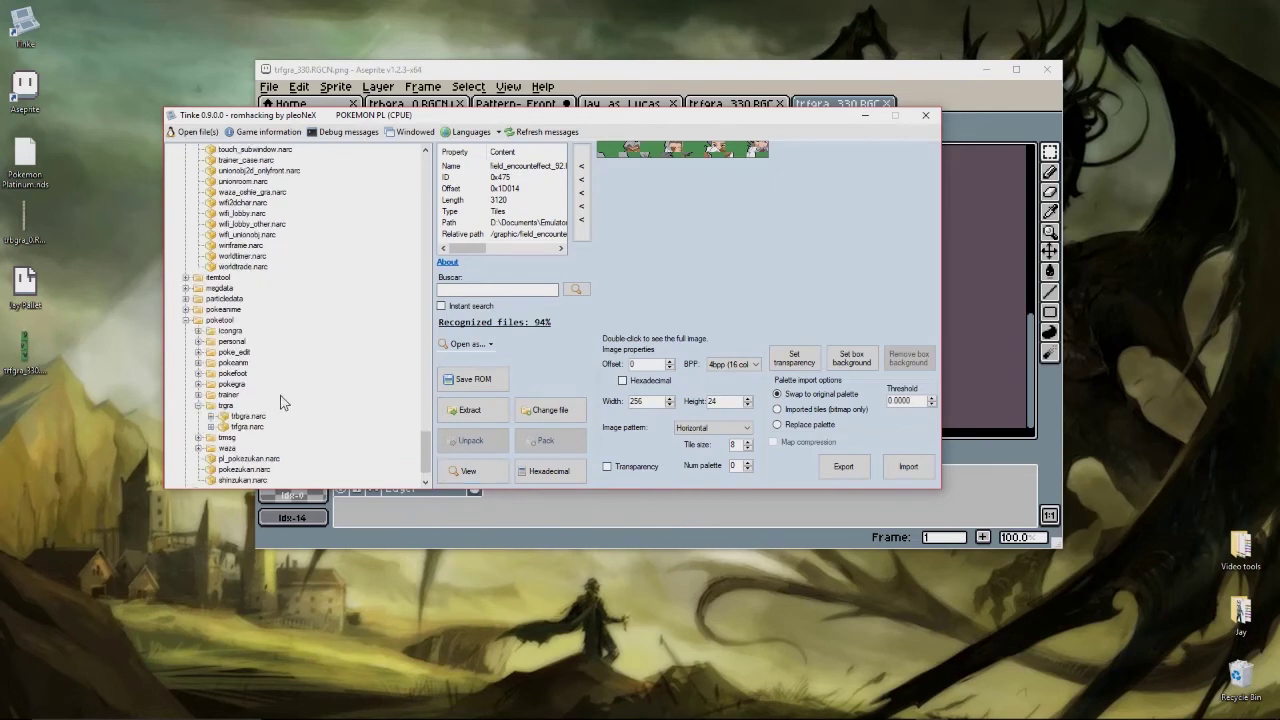
{"action": "left_click", "coordinate": [210, 427]}
- Preview trfgra_325.RGCN and trfgra_330.RGCN as images, then pick the trfgra_331.RLCN palette
{"action": "scroll", "coordinate": [305, 430], "scroll_direction": "down", "scroll_amount": 15}
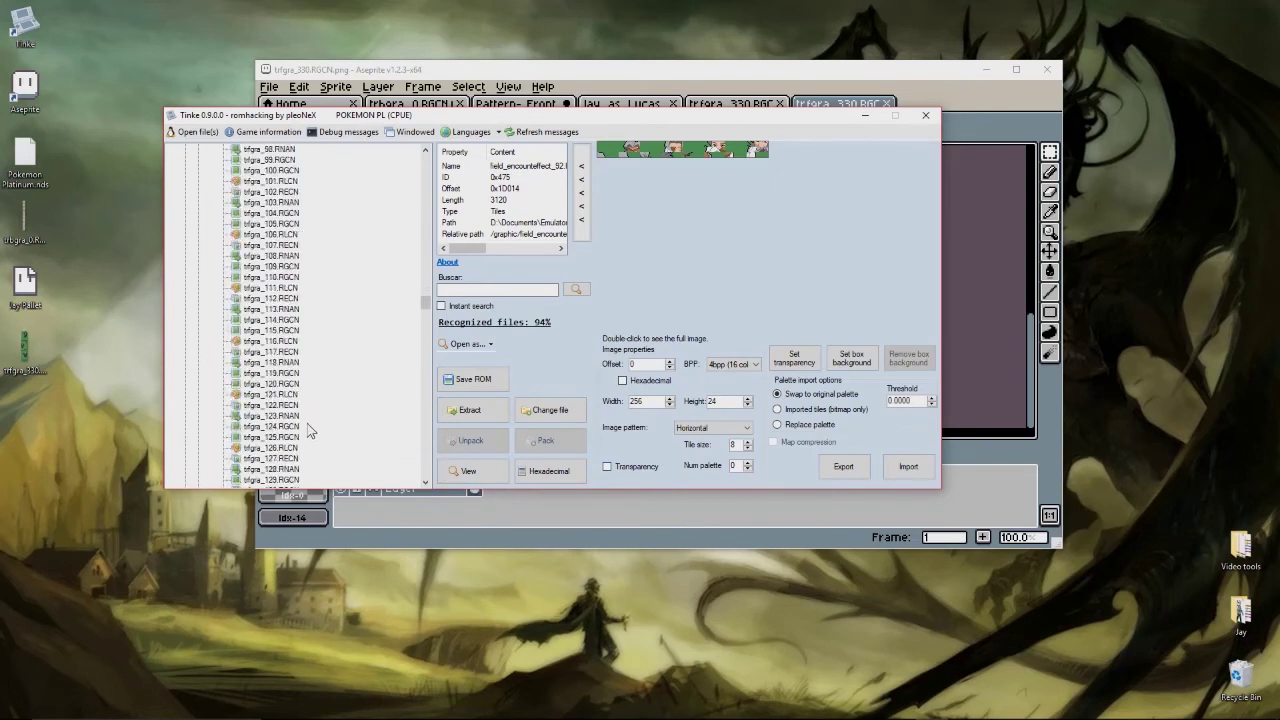
{"action": "scroll", "coordinate": [303, 430], "scroll_direction": "down", "scroll_amount": 20}
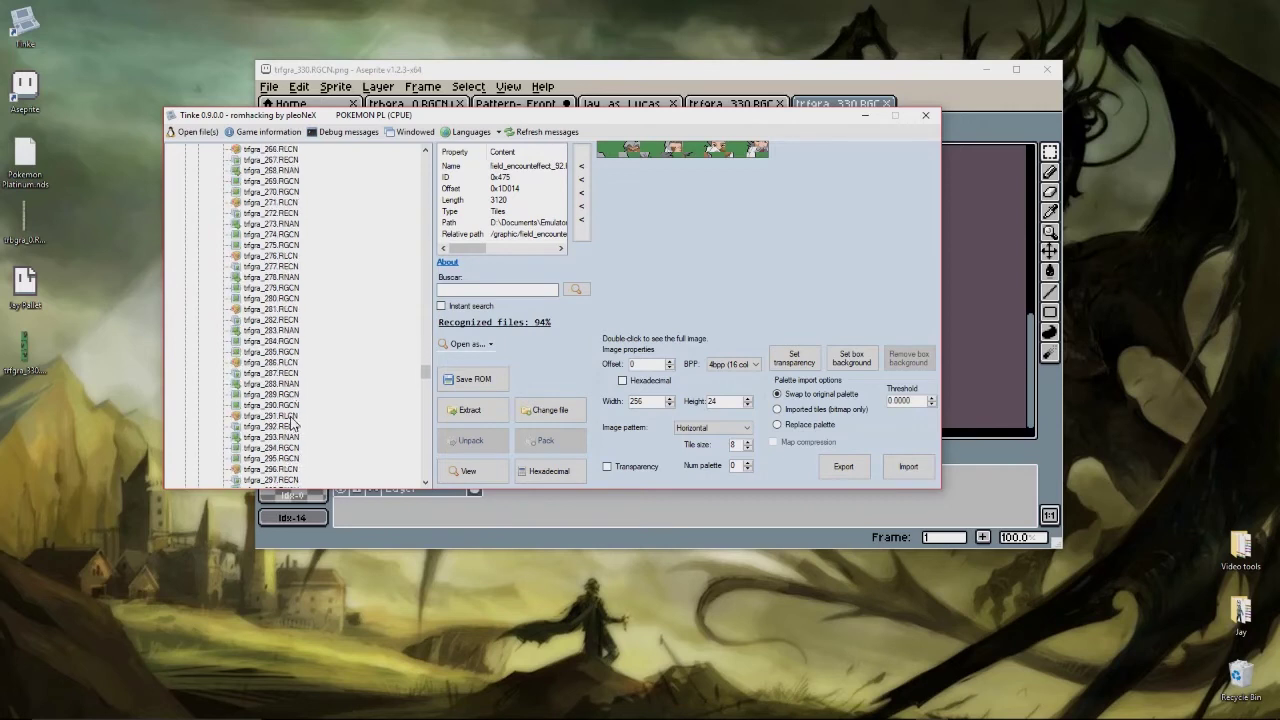
{"action": "scroll", "coordinate": [293, 425], "scroll_direction": "down", "scroll_amount": 5}
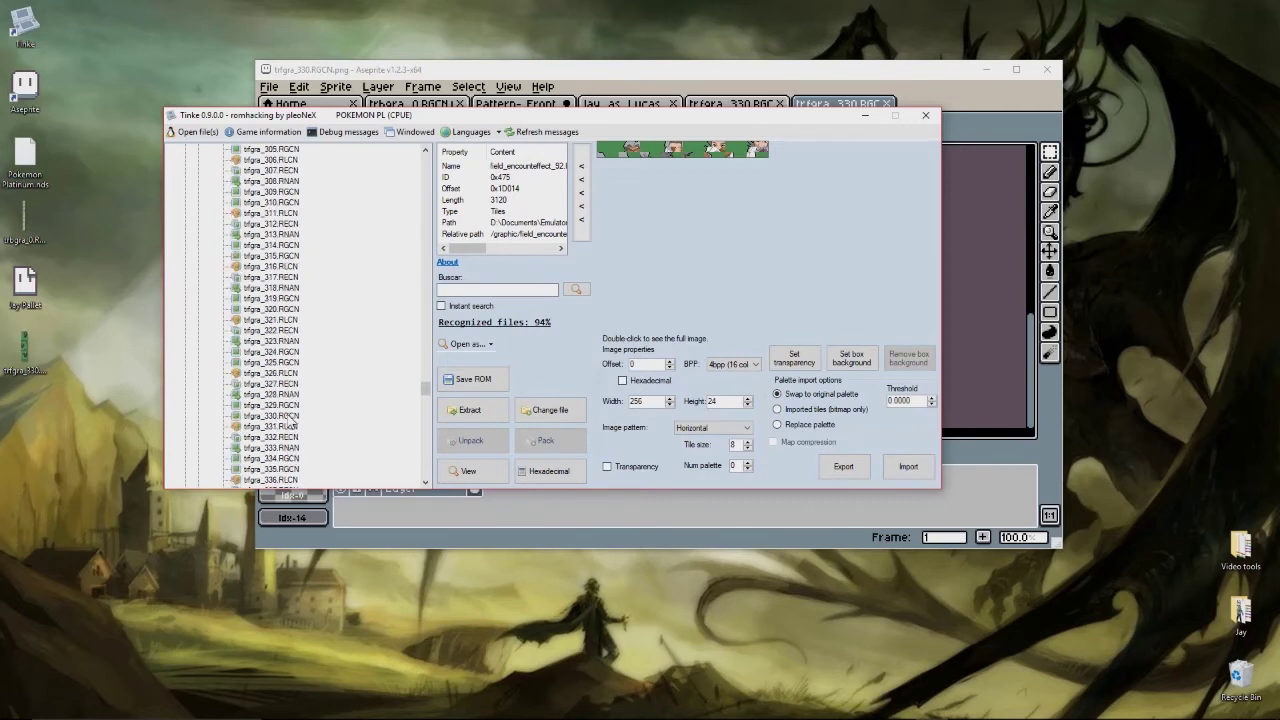
{"action": "left_click", "coordinate": [281, 373]}
{"action": "left_click", "coordinate": [283, 362]}
{"action": "left_click", "coordinate": [470, 471]}
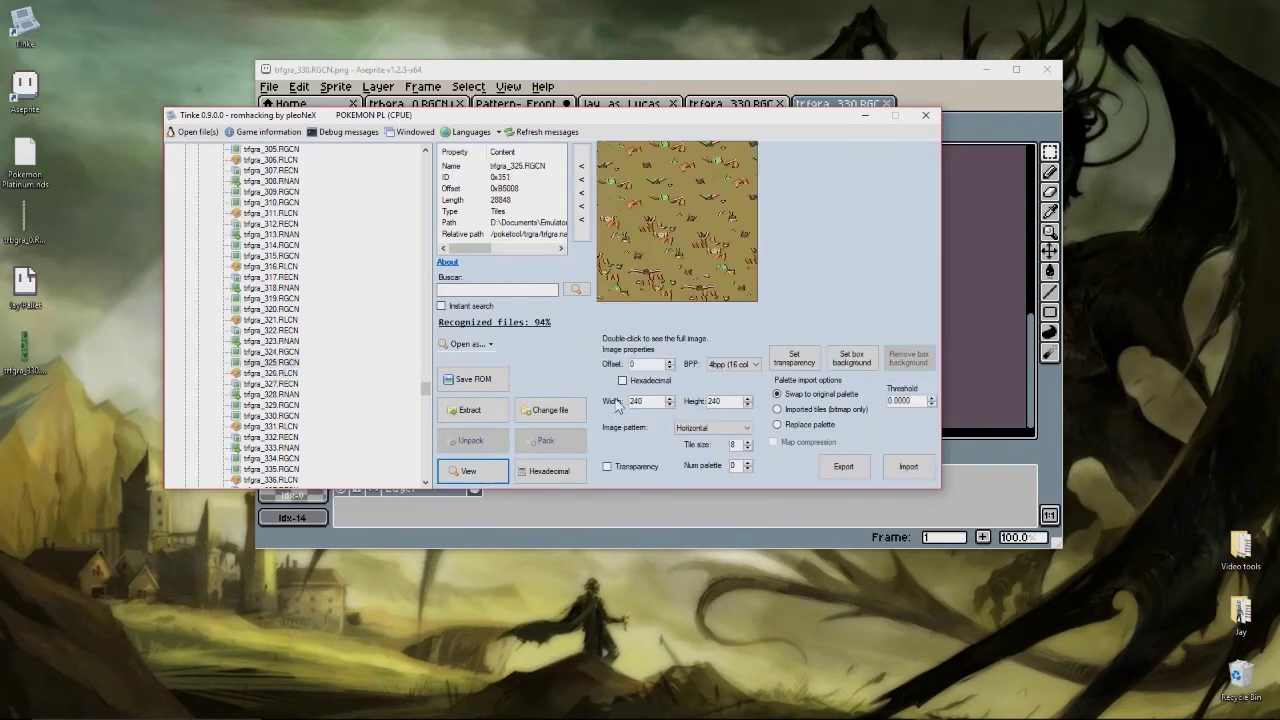
{"action": "left_click", "coordinate": [288, 416]}
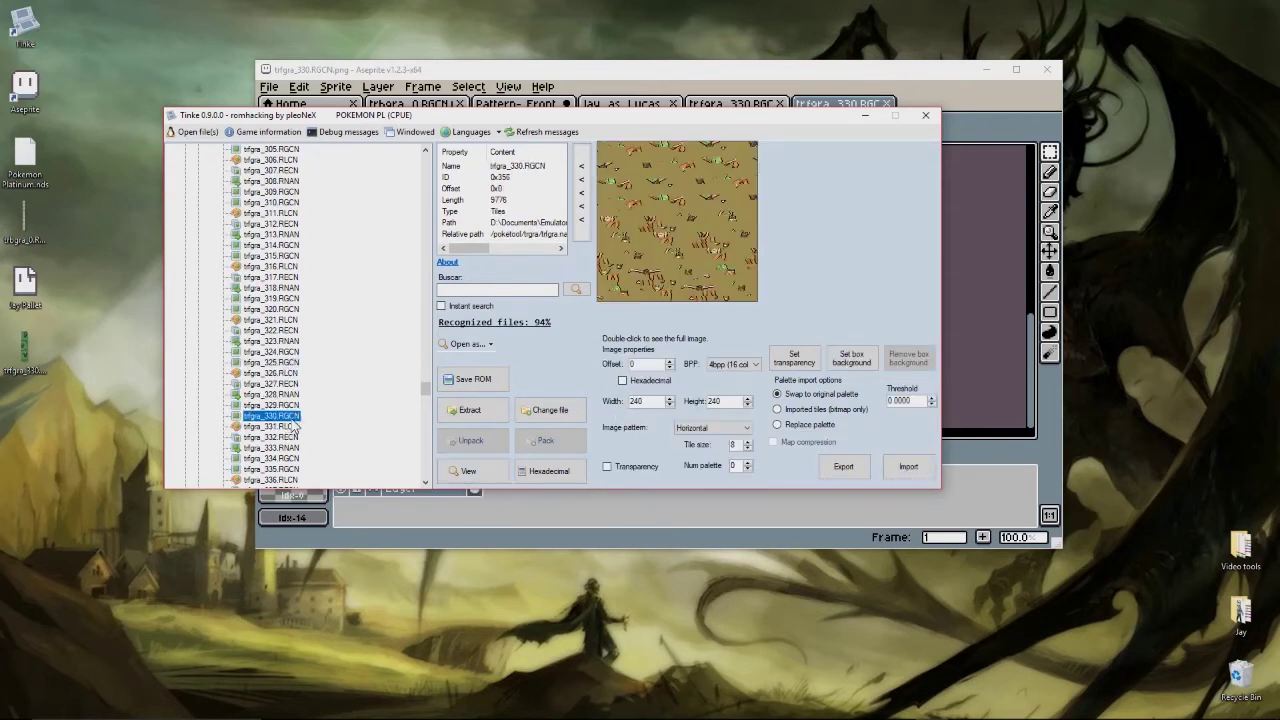
{"action": "left_click", "coordinate": [474, 482]}
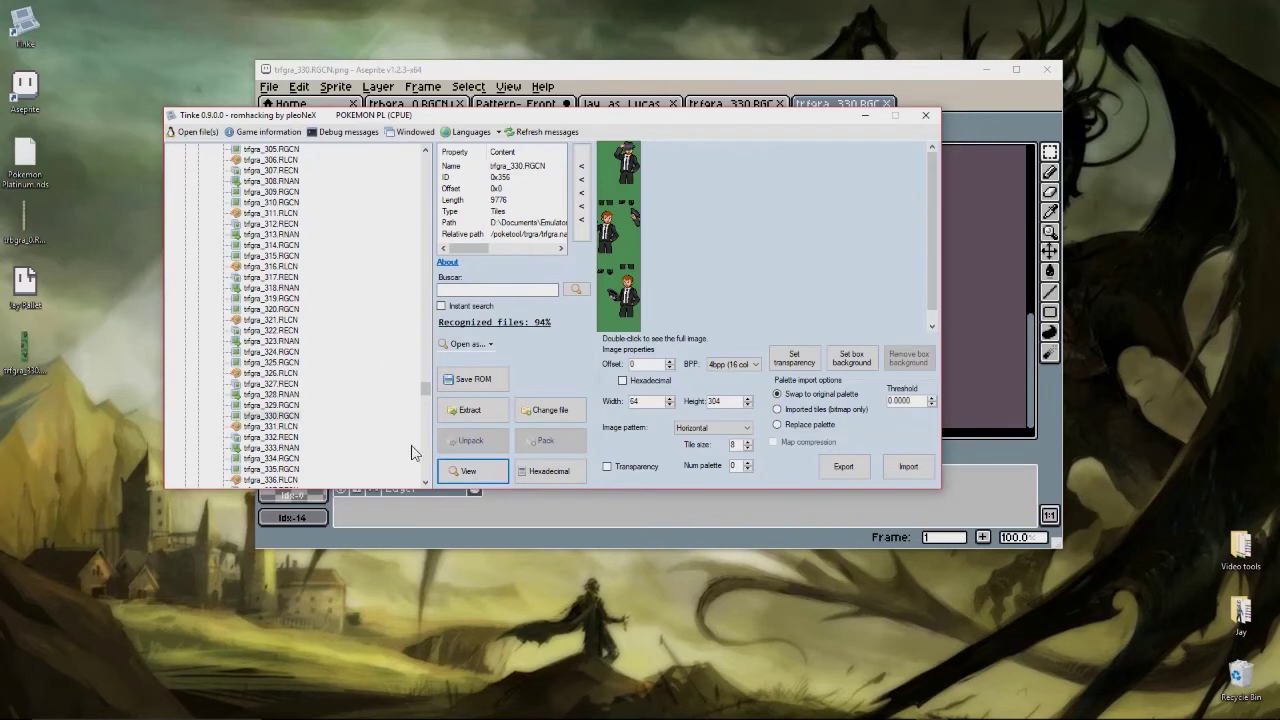
{"action": "left_click", "coordinate": [284, 428]}
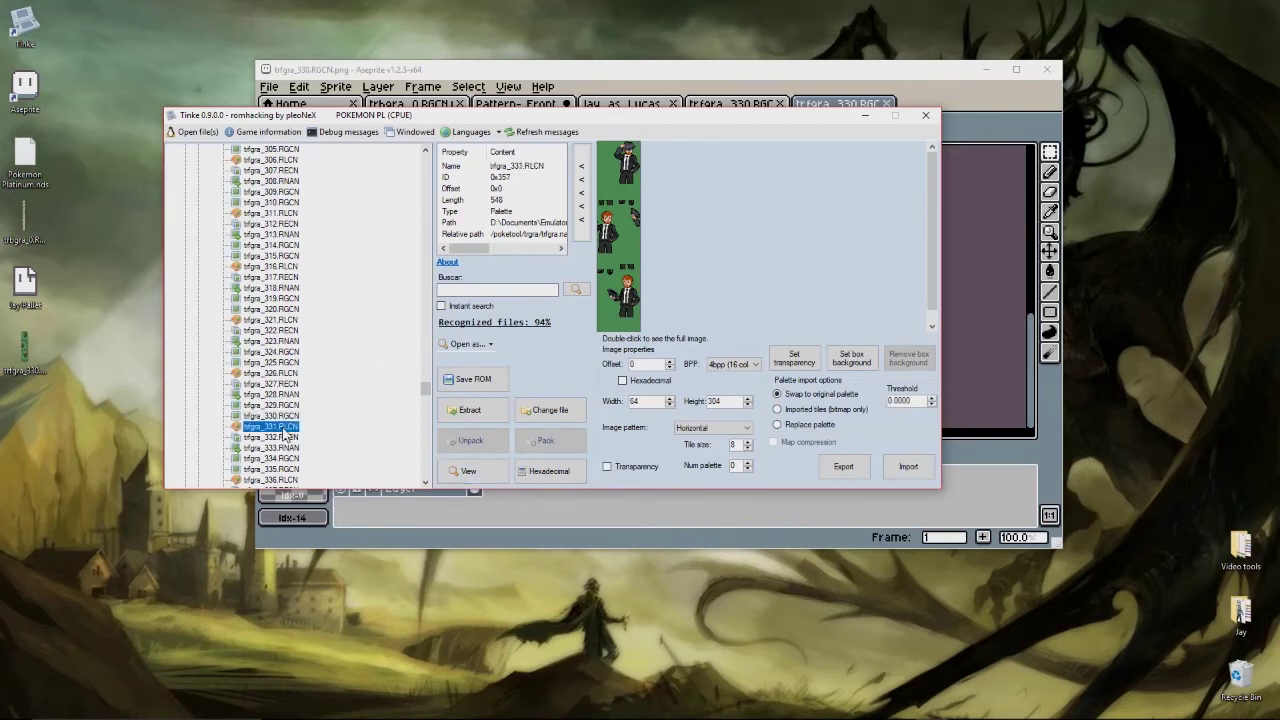
- Return to field_encounteffect_92.RGCN and render it as an image again
{"action": "scroll", "coordinate": [290, 410], "scroll_direction": "up", "scroll_amount": 10}
{"action": "scroll", "coordinate": [290, 390], "scroll_direction": "up", "scroll_amount": 20}
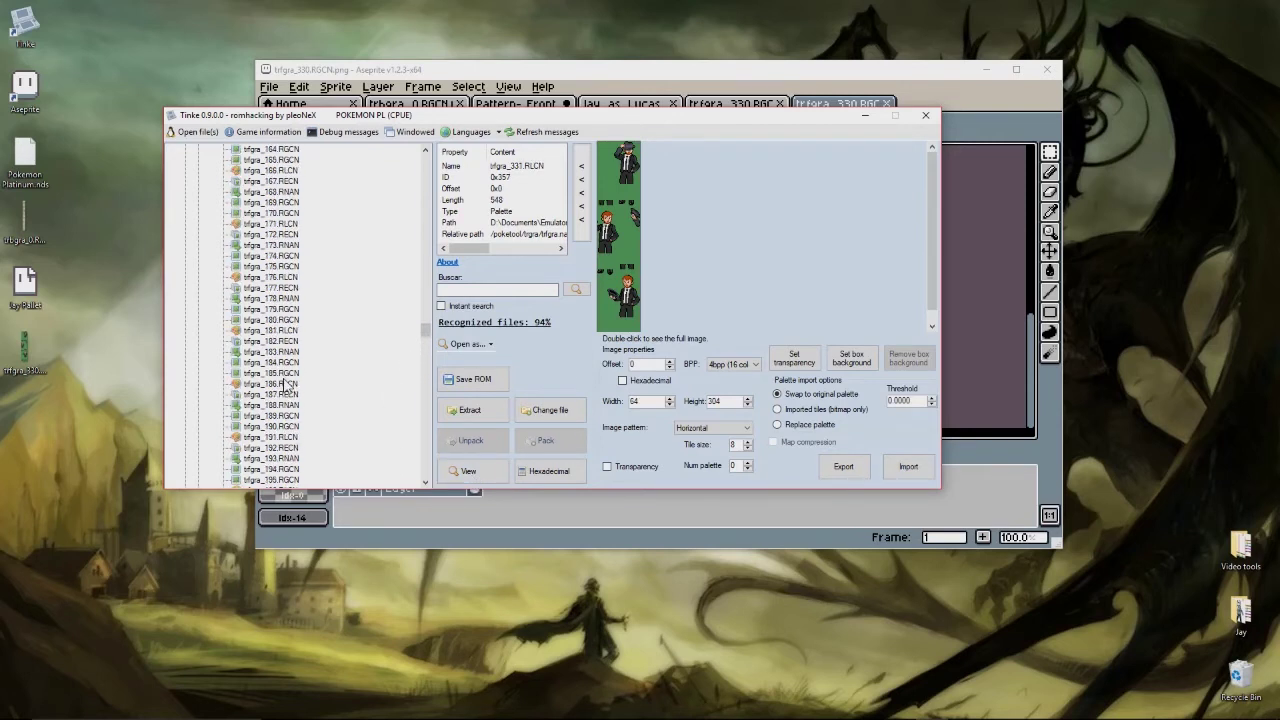
{"action": "scroll", "coordinate": [276, 366], "scroll_direction": "up", "scroll_amount": 20}
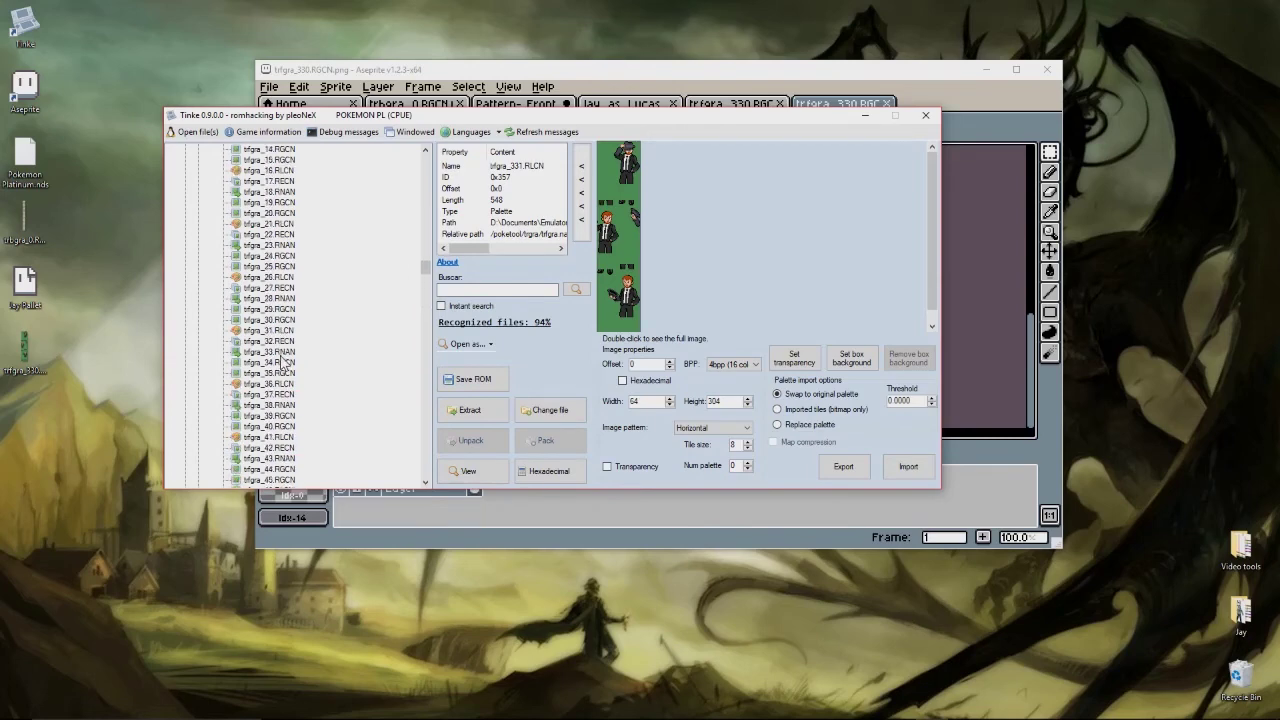
{"action": "scroll", "coordinate": [280, 355], "scroll_direction": "up", "scroll_amount": 10}
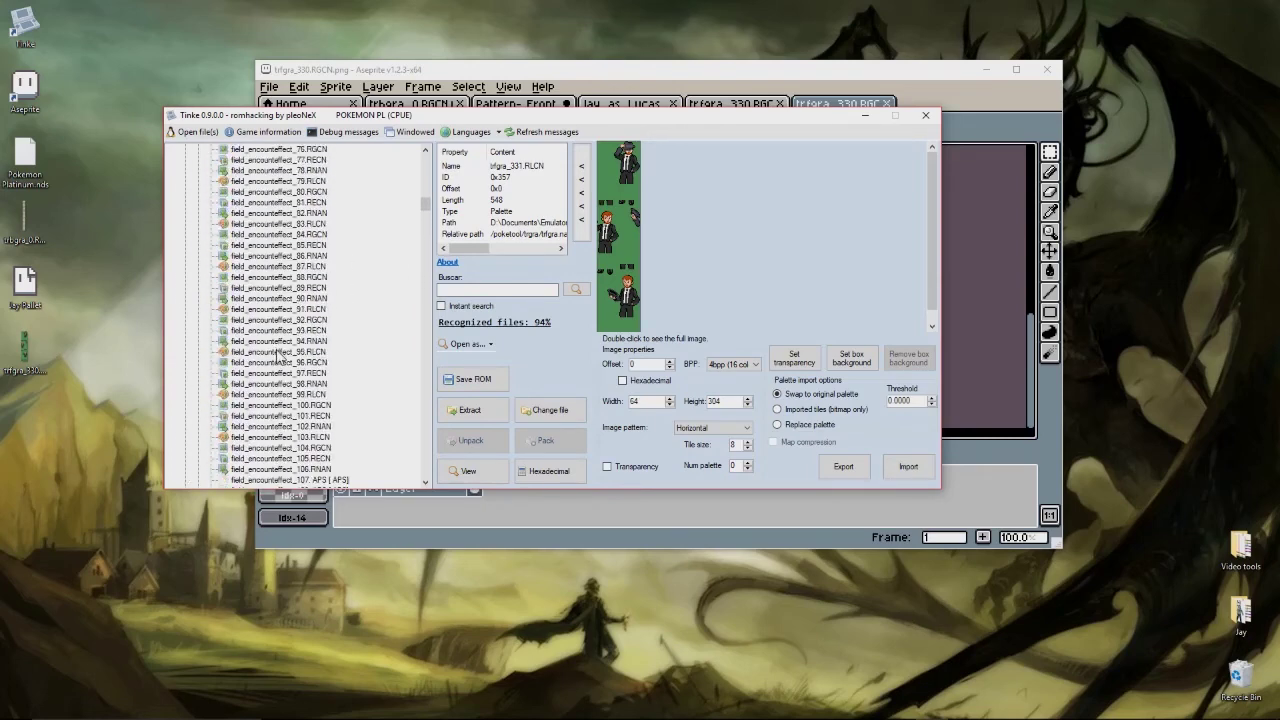
{"action": "scroll", "coordinate": [322, 395], "scroll_direction": "up", "scroll_amount": 7}
{"action": "scroll", "coordinate": [343, 400], "scroll_direction": "down", "scroll_amount": 1}
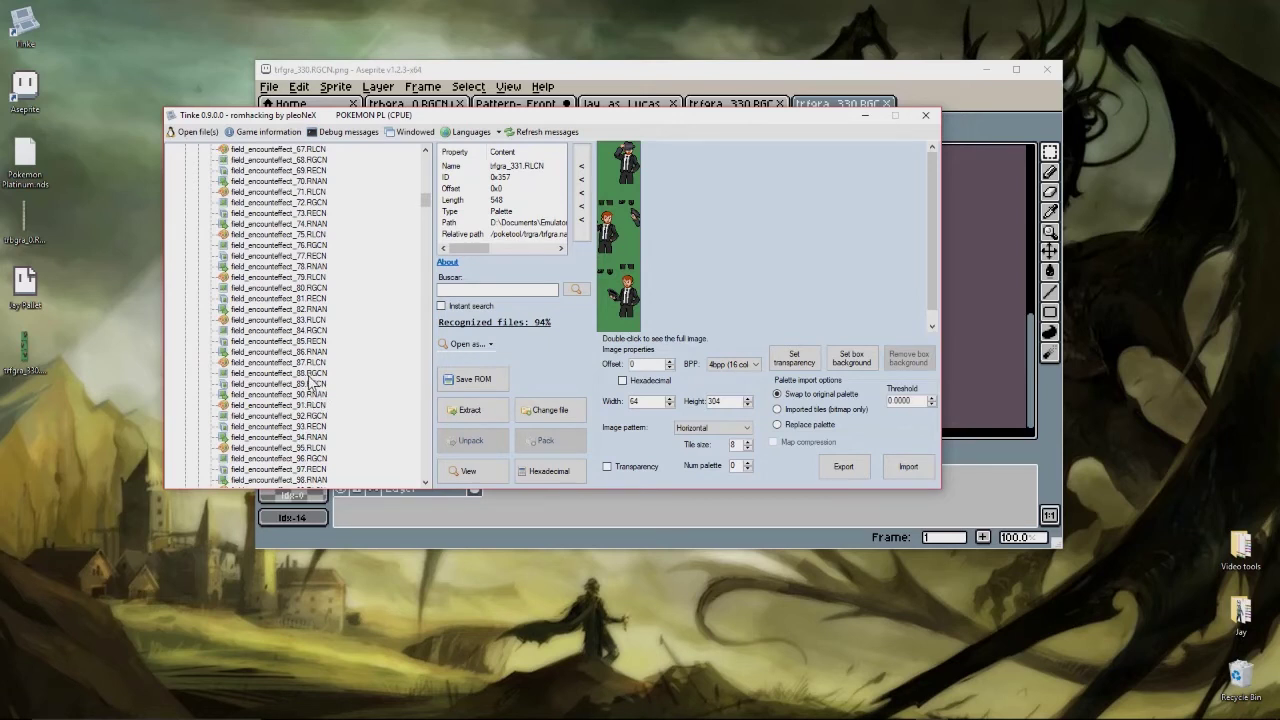
{"action": "left_click", "coordinate": [305, 416]}
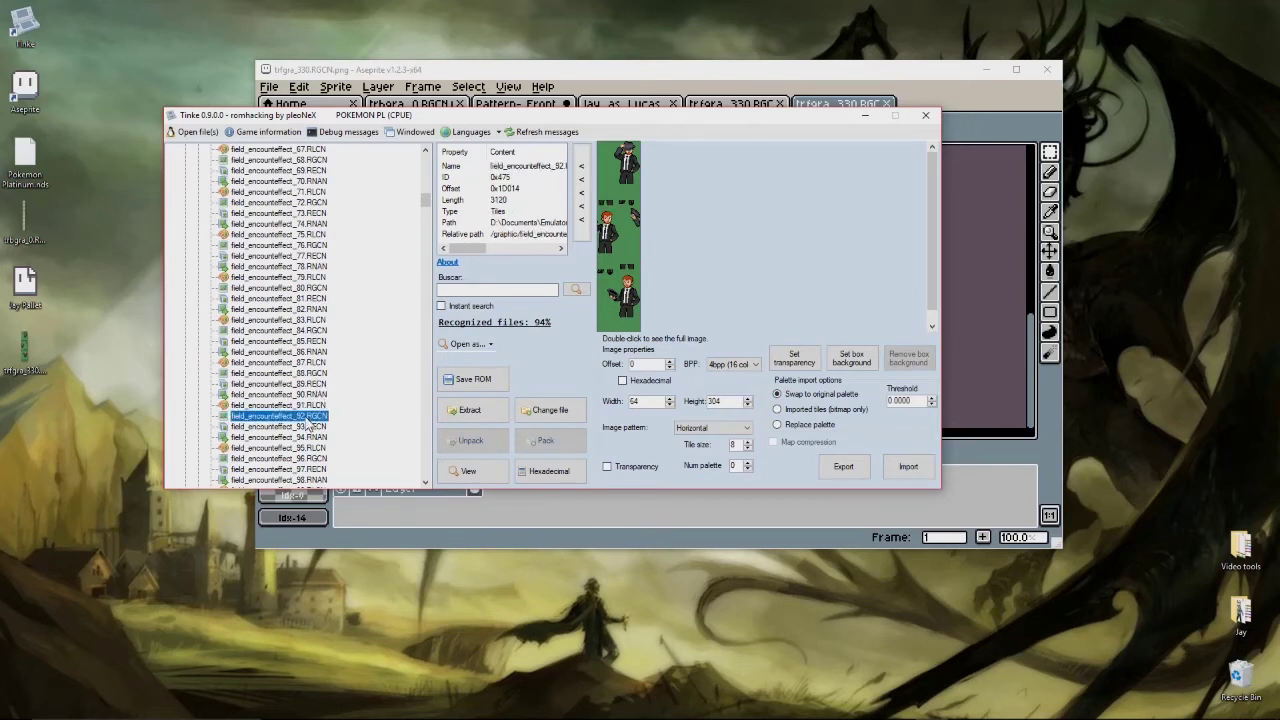
{"action": "left_click", "coordinate": [469, 471]}
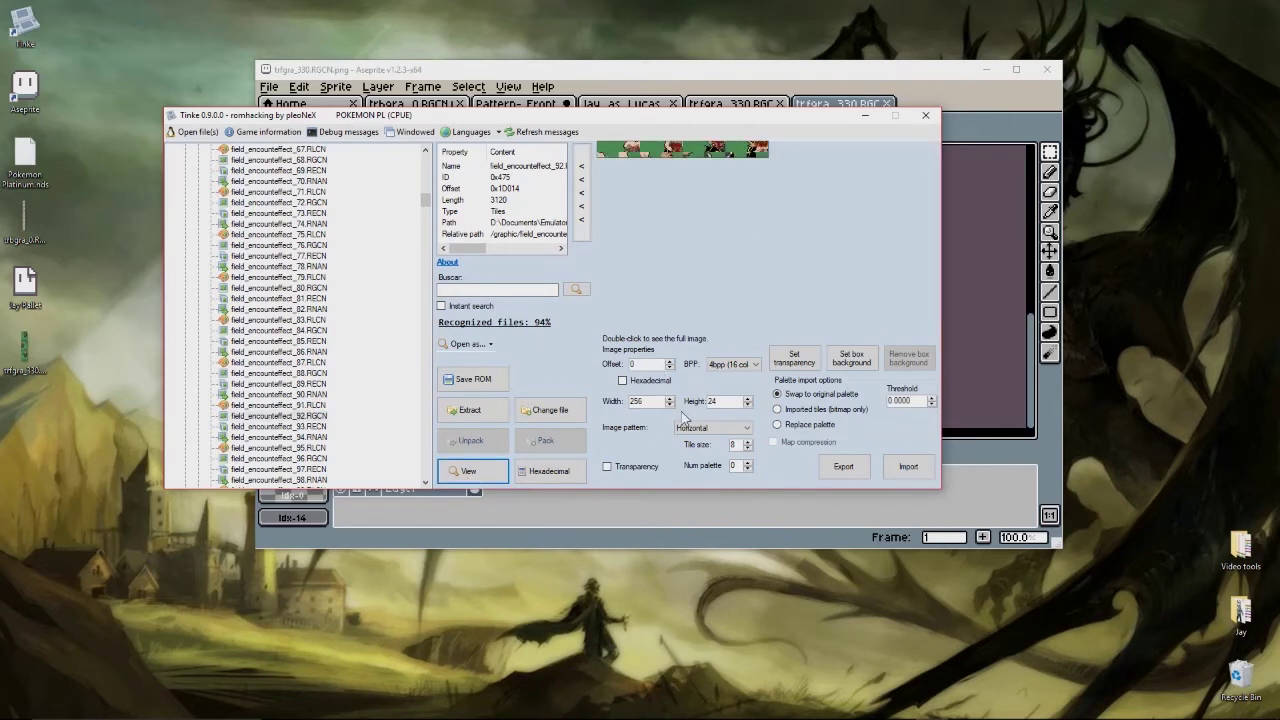
- Resize the field_encounteffect_92 preview to 64×96 and export it as a PNG to the desktop
{"action": "left_click_drag", "start_coordinate": [669, 405], "coordinate": [670, 406]}
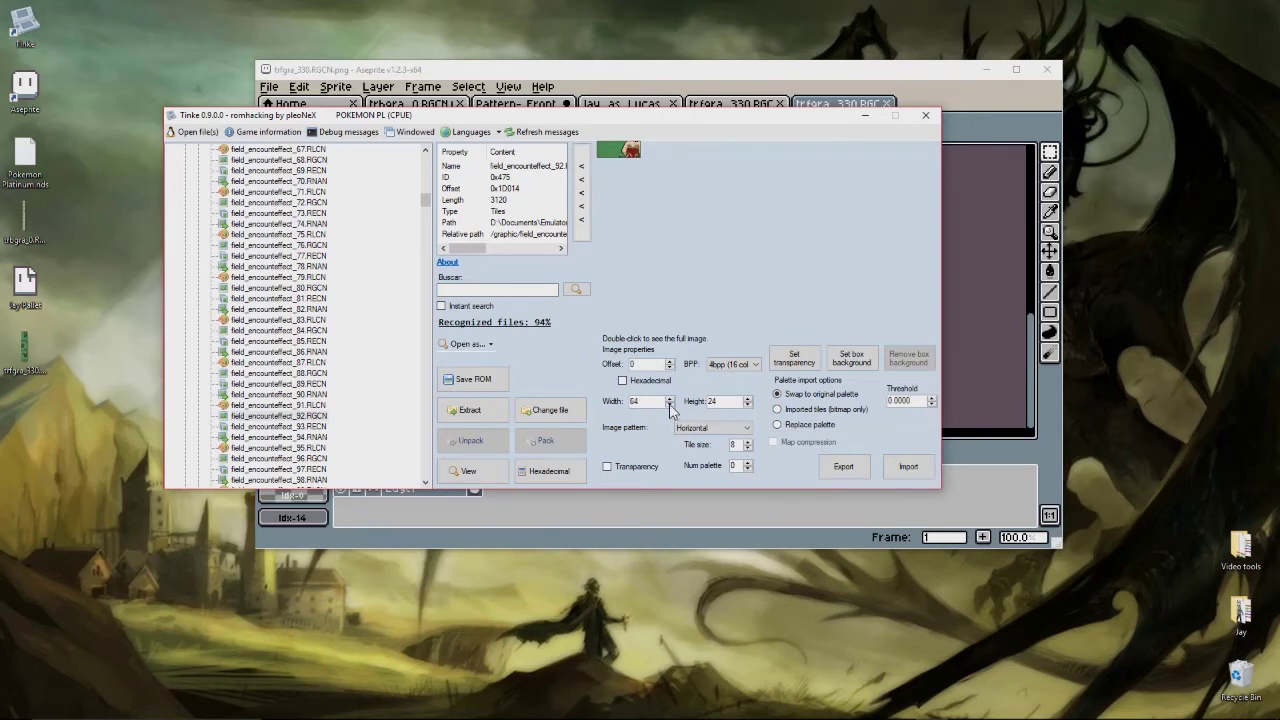
{"action": "left_click_drag", "start_coordinate": [749, 401], "coordinate": [749, 402]}
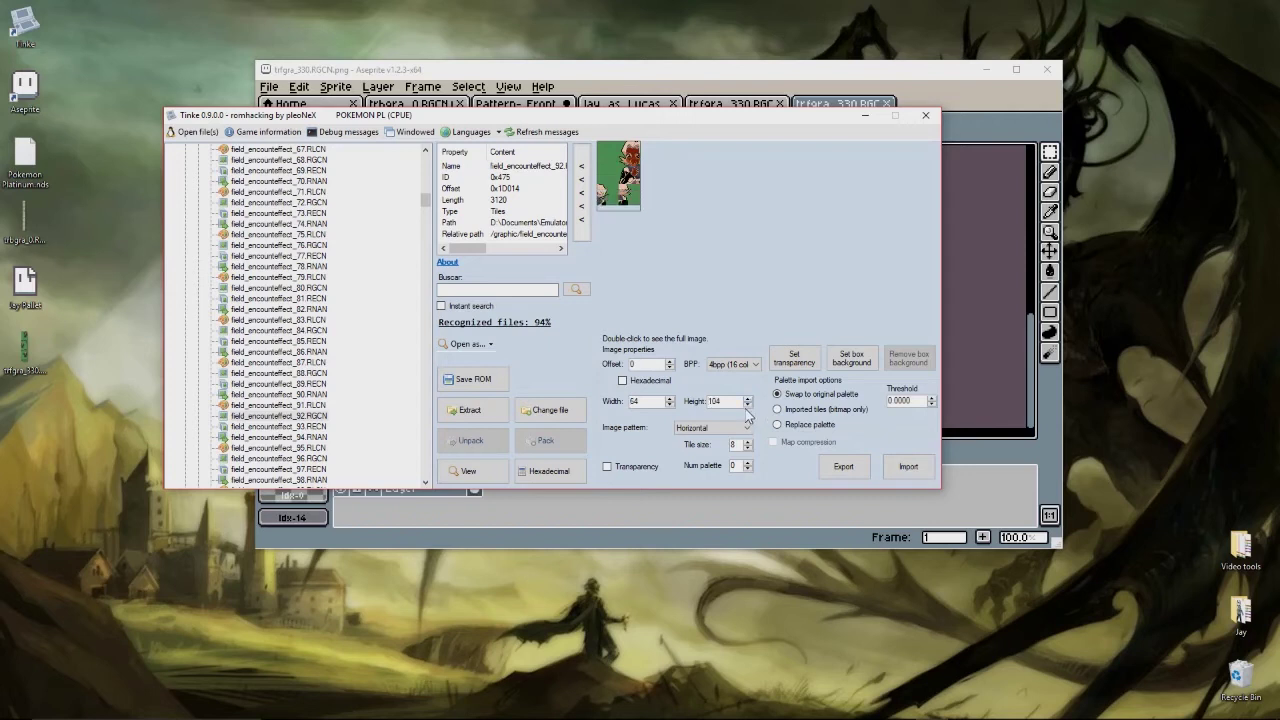
{"action": "left_click", "coordinate": [747, 405]}
{"action": "left_click", "coordinate": [845, 467]}
{"action": "left_click", "coordinate": [690, 447]}
- Open field_encounteffect_92.RGCN.png from the desktop and Wander VS limited from the Jay folder in Aseprite
{"action": "left_click", "coordinate": [865, 115]}
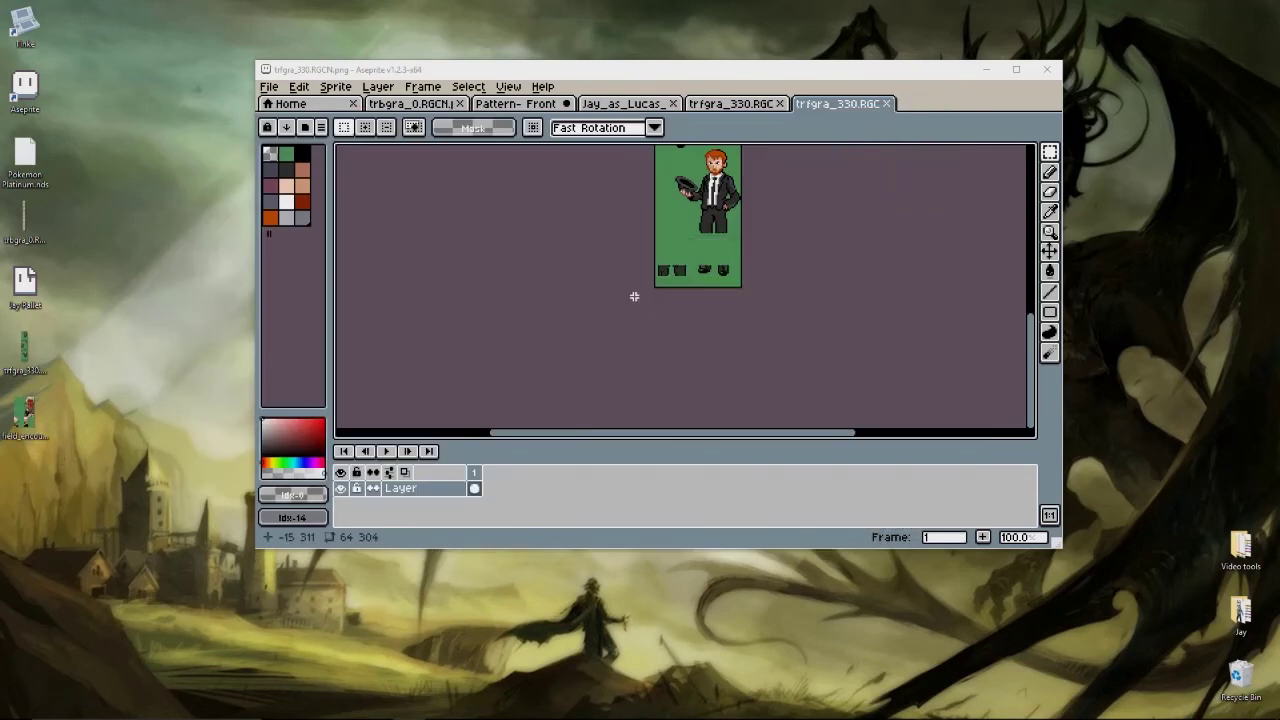
{"action": "left_click_drag", "start_coordinate": [378, 395], "coordinate": [380, 398]}
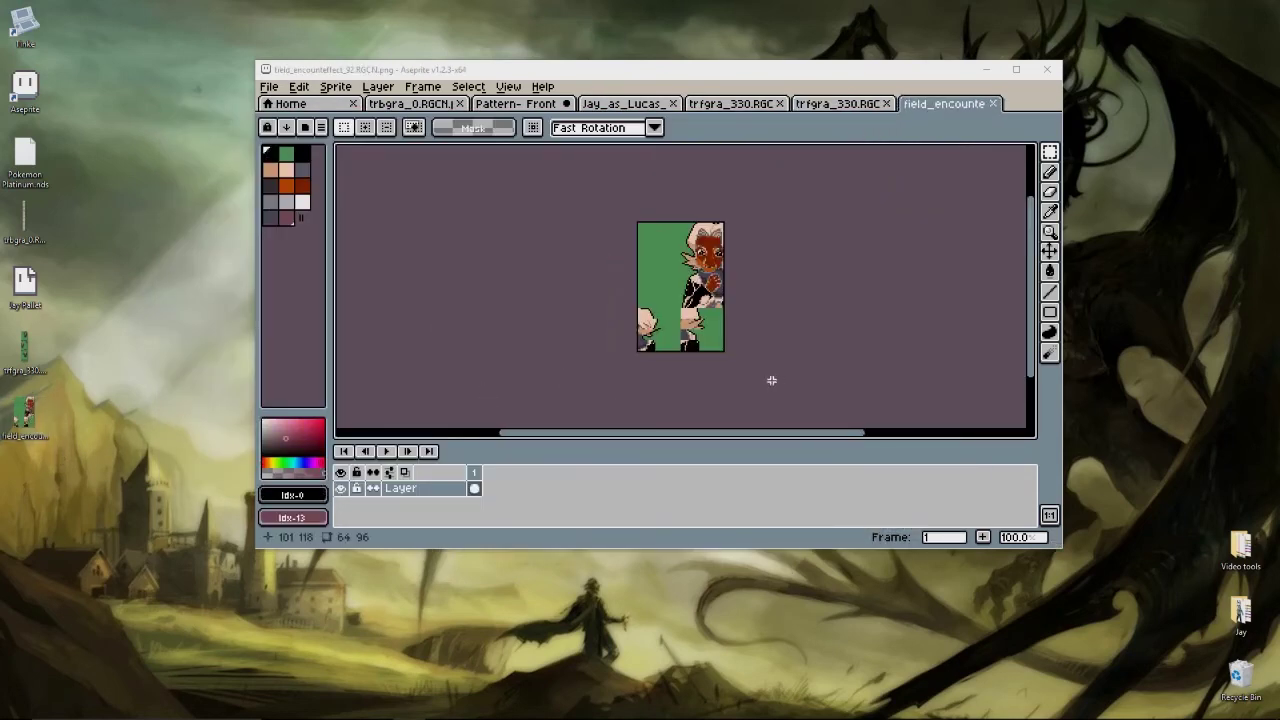
{"action": "double_click", "coordinate": [1240, 612]}
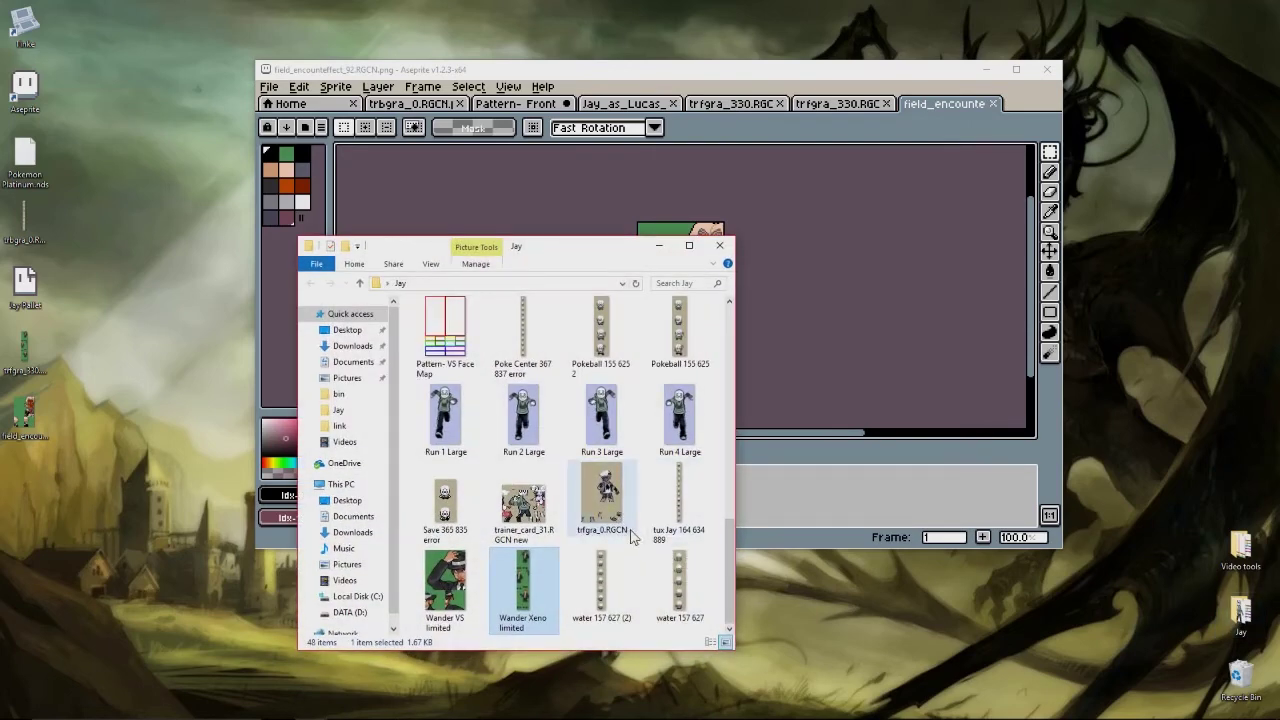
{"action": "scroll", "coordinate": [618, 540], "scroll_direction": "up", "scroll_amount": 5}
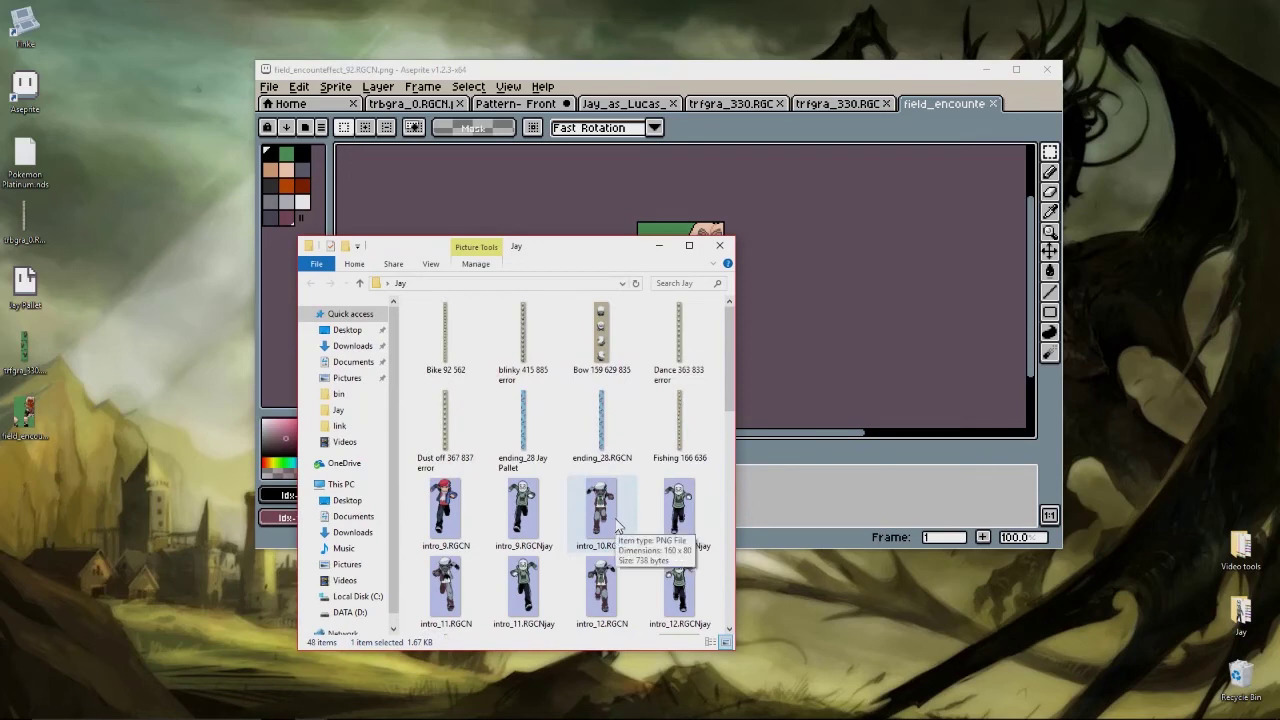
{"action": "scroll", "coordinate": [618, 527], "scroll_direction": "down", "scroll_amount": 5}
{"action": "scroll", "coordinate": [615, 527], "scroll_direction": "down", "scroll_amount": 1}
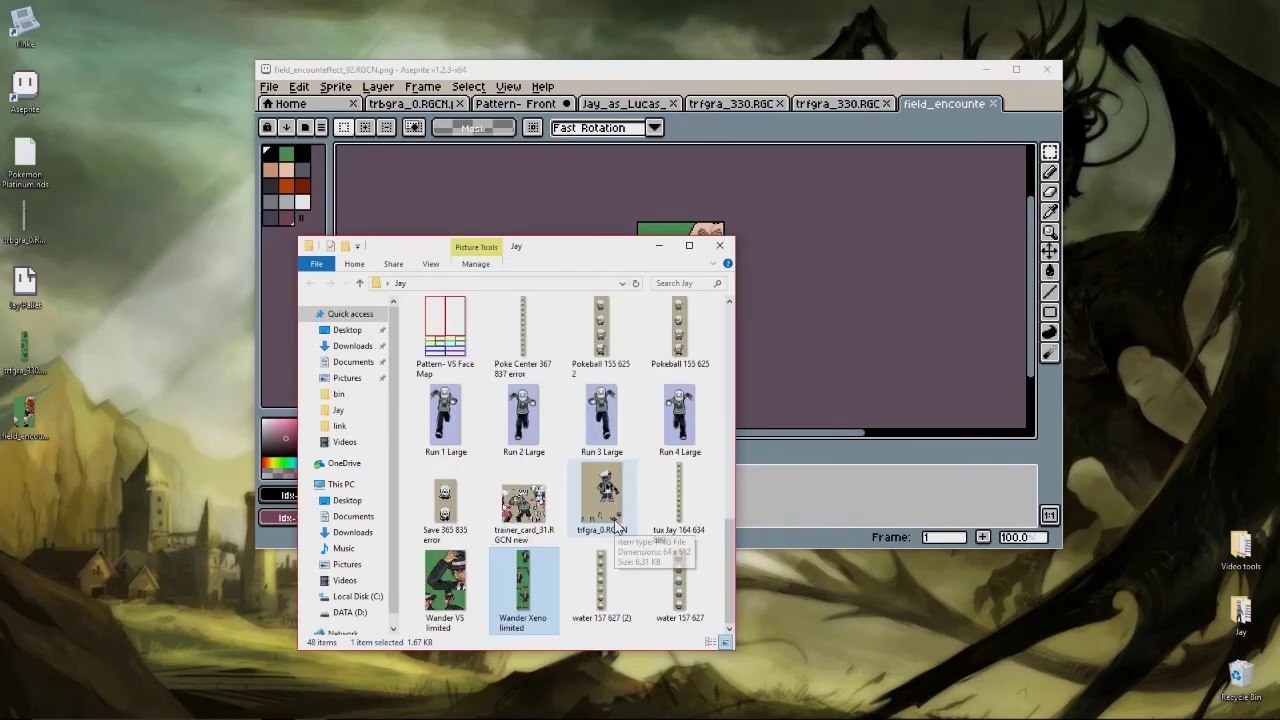
{"action": "left_click_drag", "start_coordinate": [445, 585], "coordinate": [878, 364]}
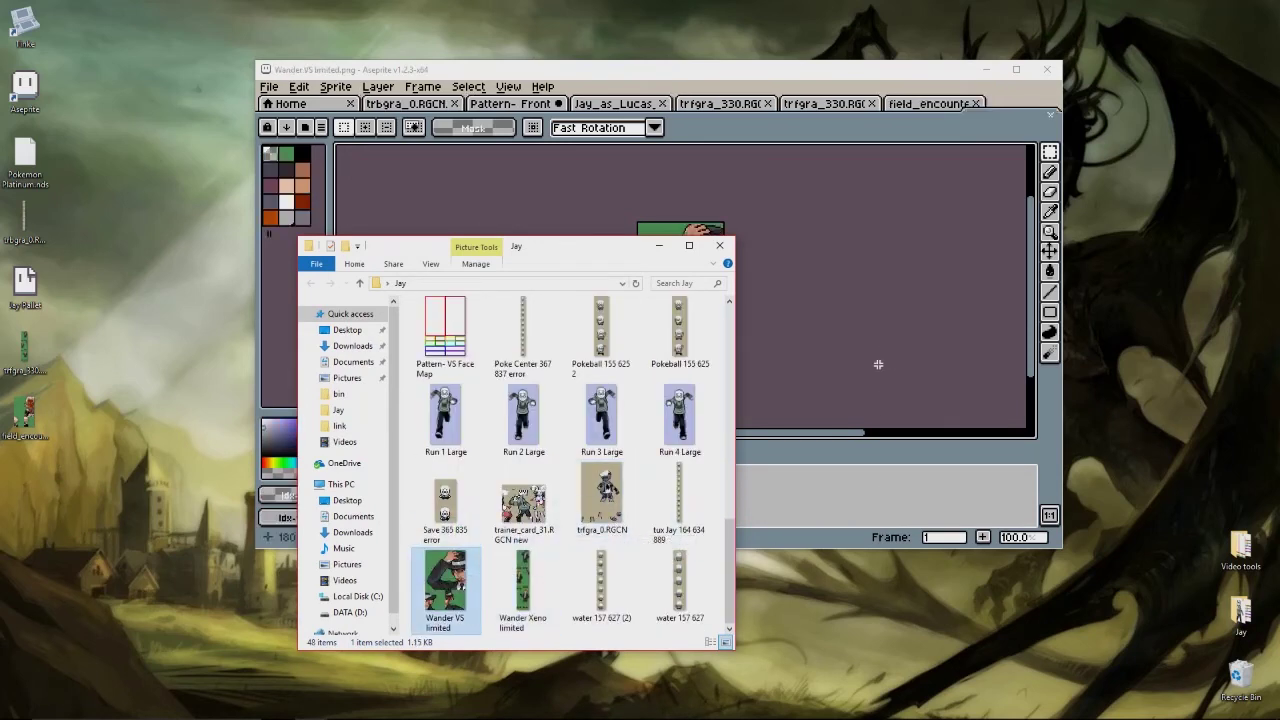
{"action": "left_click", "coordinate": [658, 245]}
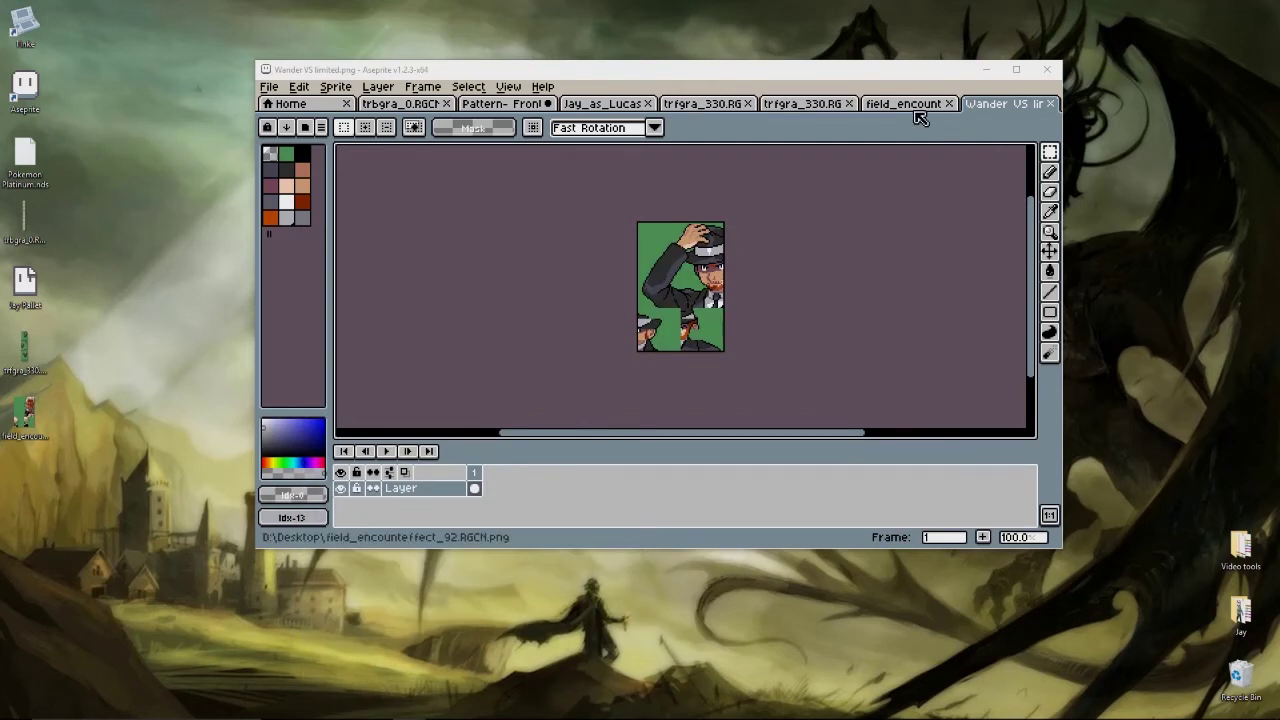
- Paste the whole Wander VS limited image into field_encounteffect_92.RGCN.png, then view the second trfgra_330 sprite
{"action": "left_click", "coordinate": [835, 107]}
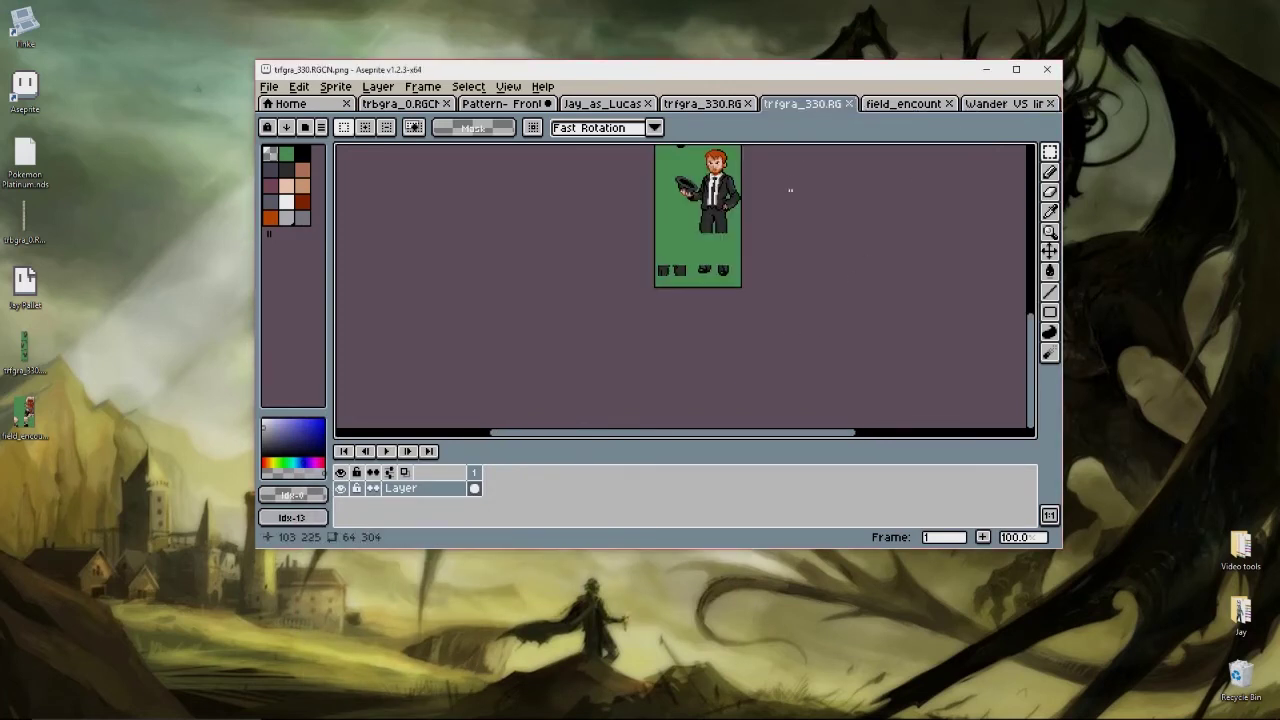
{"action": "left_click", "coordinate": [1003, 104]}
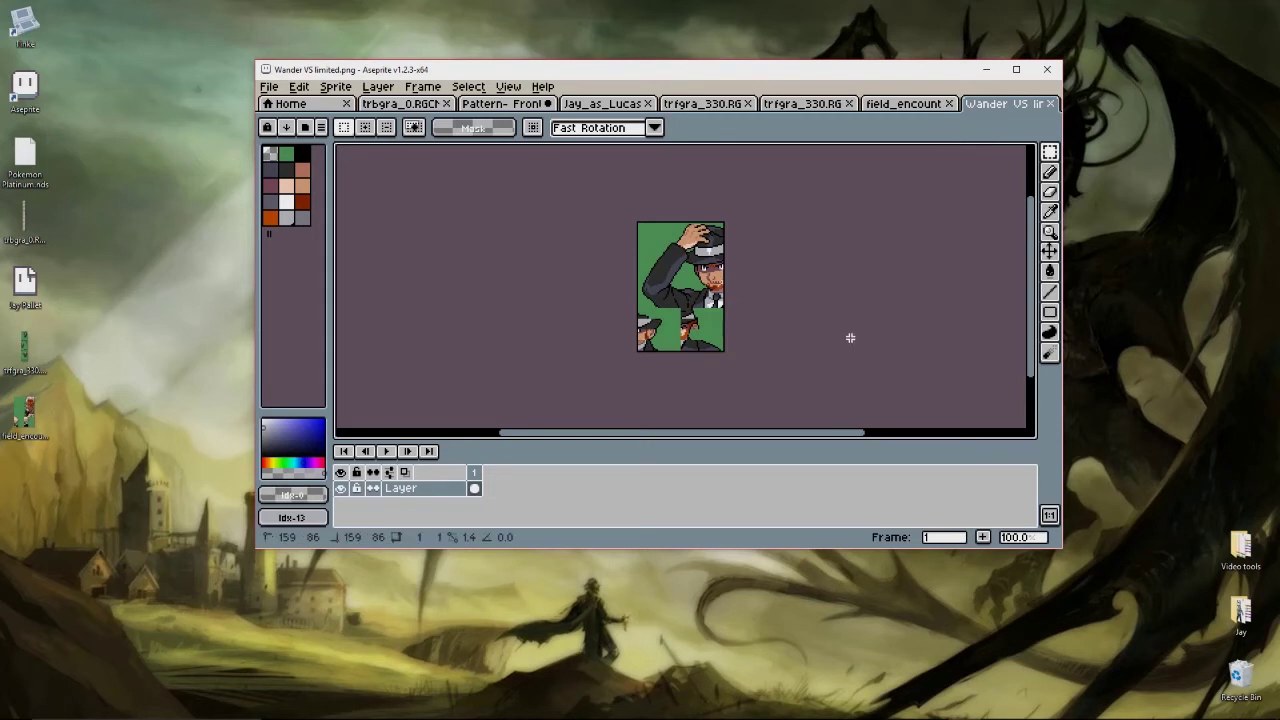
{"action": "key", "text": "ctrl+a"}
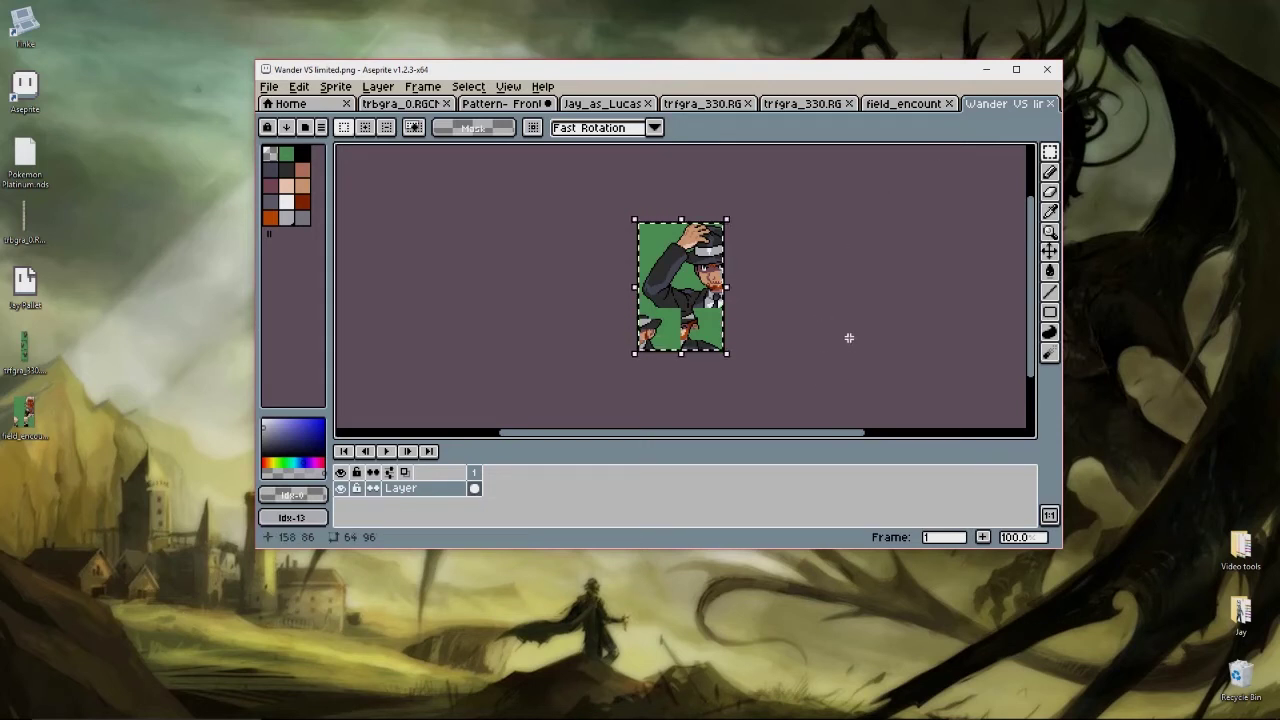
{"action": "left_click", "coordinate": [881, 105]}
{"action": "key", "text": "ctrl+v"}
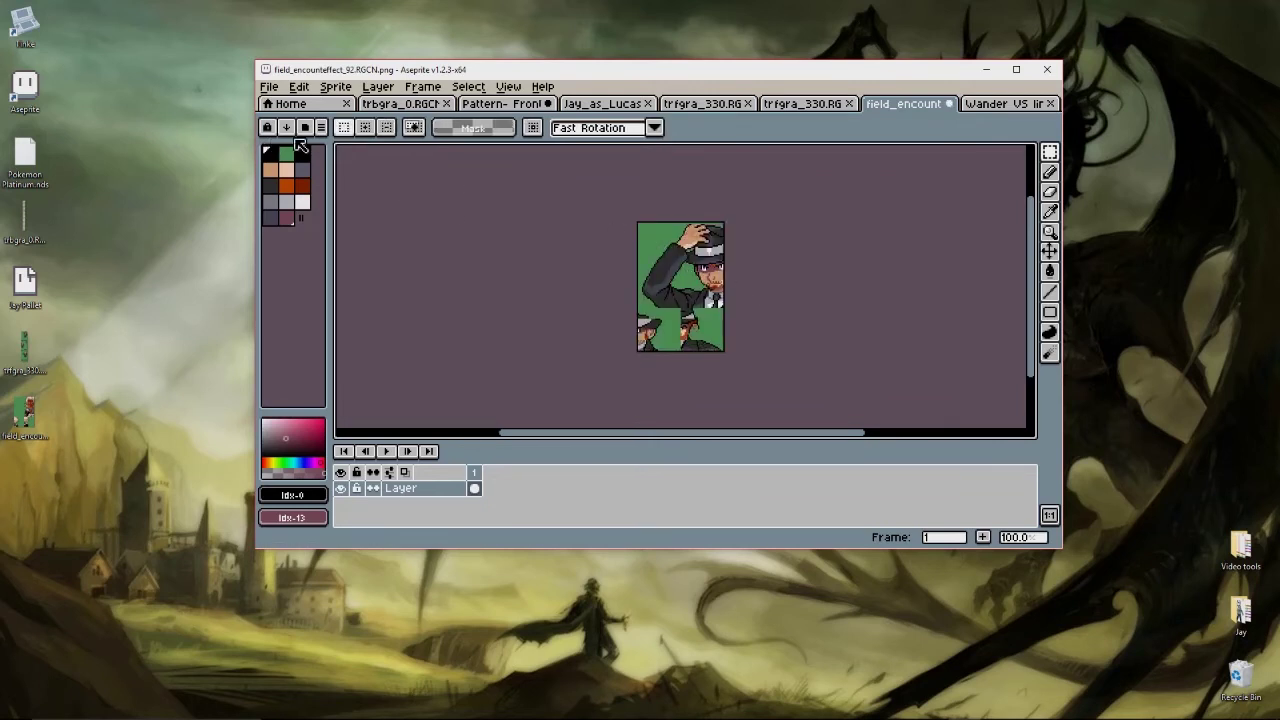
{"action": "left_click", "coordinate": [978, 104]}
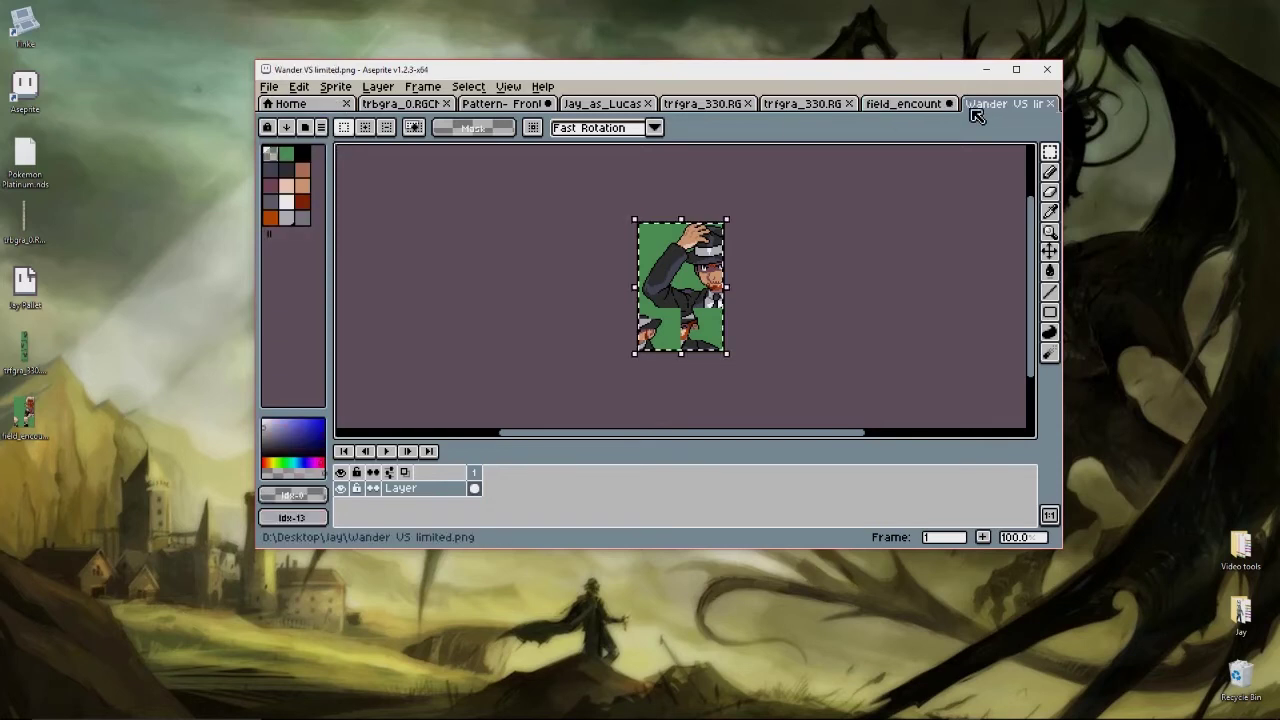
{"action": "left_click", "coordinate": [798, 105]}
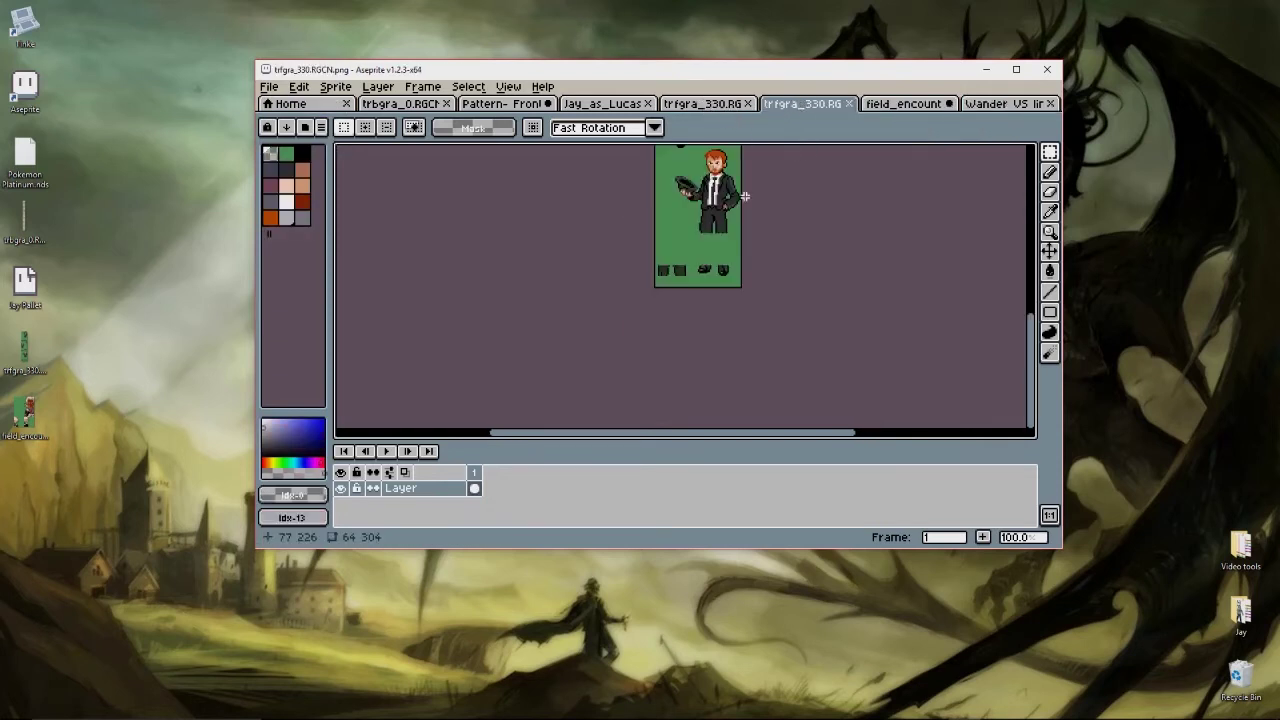
- Save the suit sprite's palette as Wander Pallet
{"action": "left_click", "coordinate": [308, 130]}
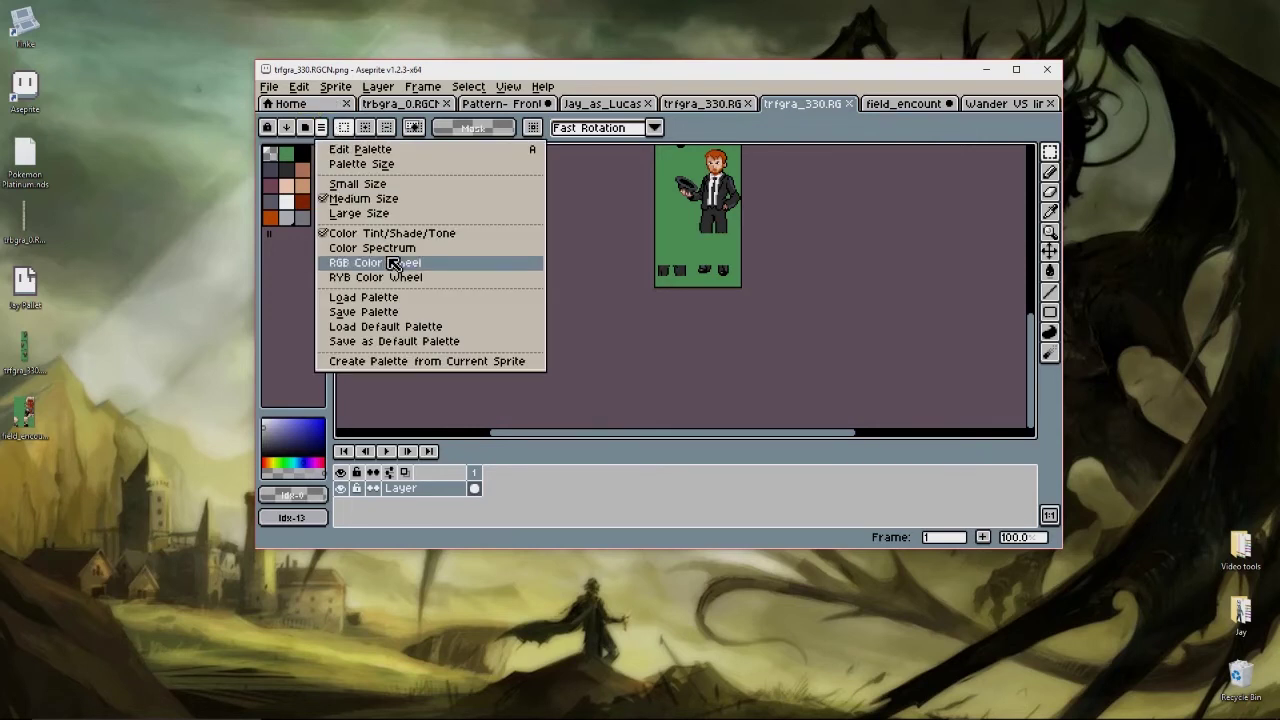
{"action": "left_click", "coordinate": [376, 312]}
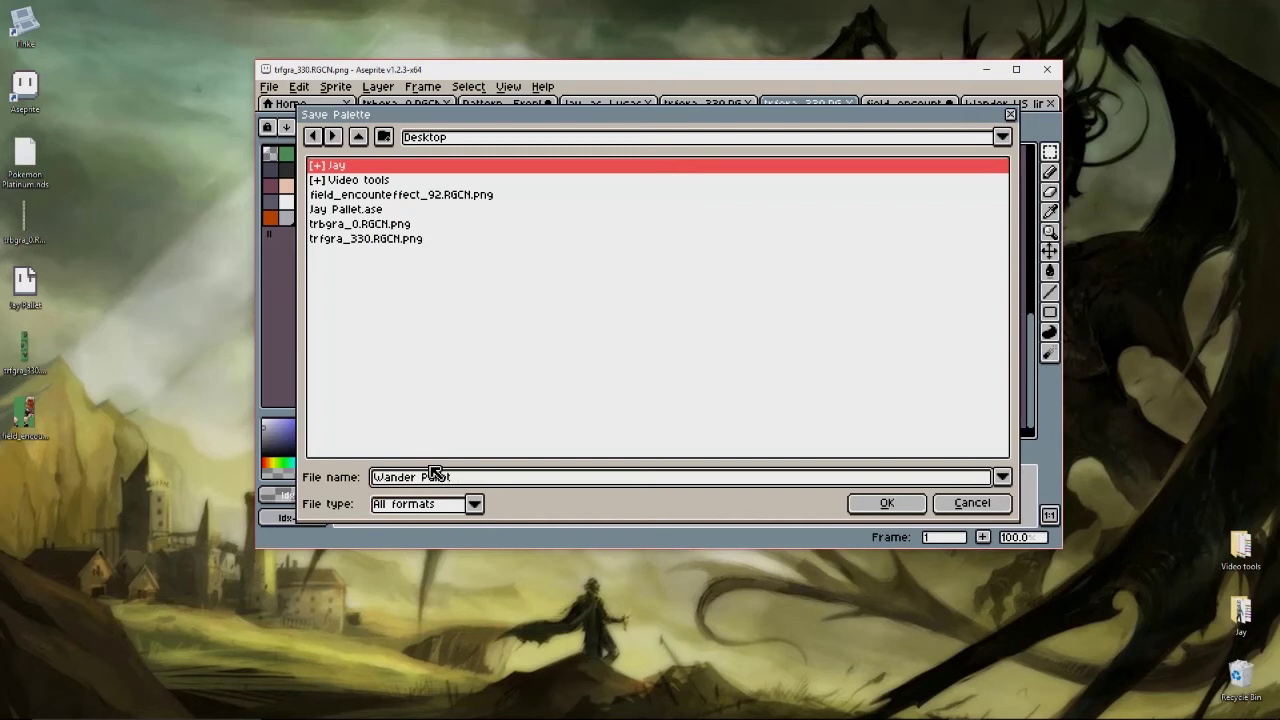
{"action": "left_click", "coordinate": [884, 503]}
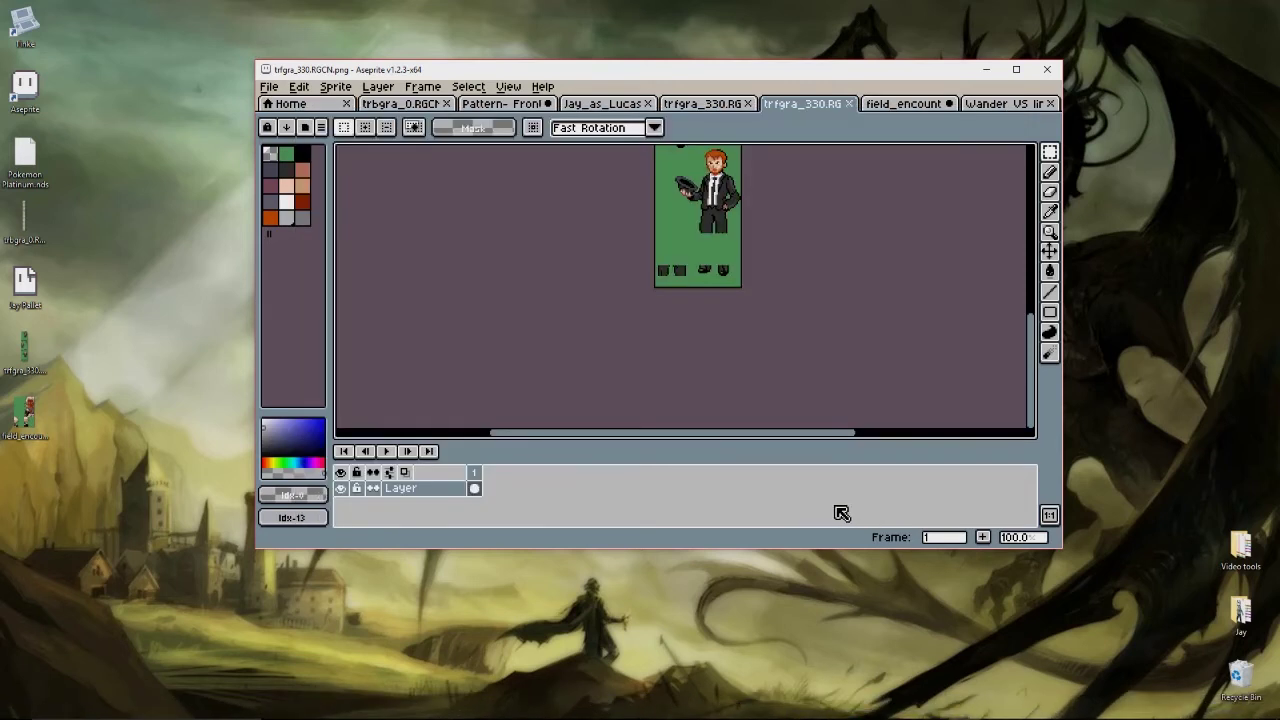
- Load Wander Pallet.ase into field_encounteffect_92.RGCN.png and compare it with the other sprite tabs
{"action": "left_click", "coordinate": [903, 104]}
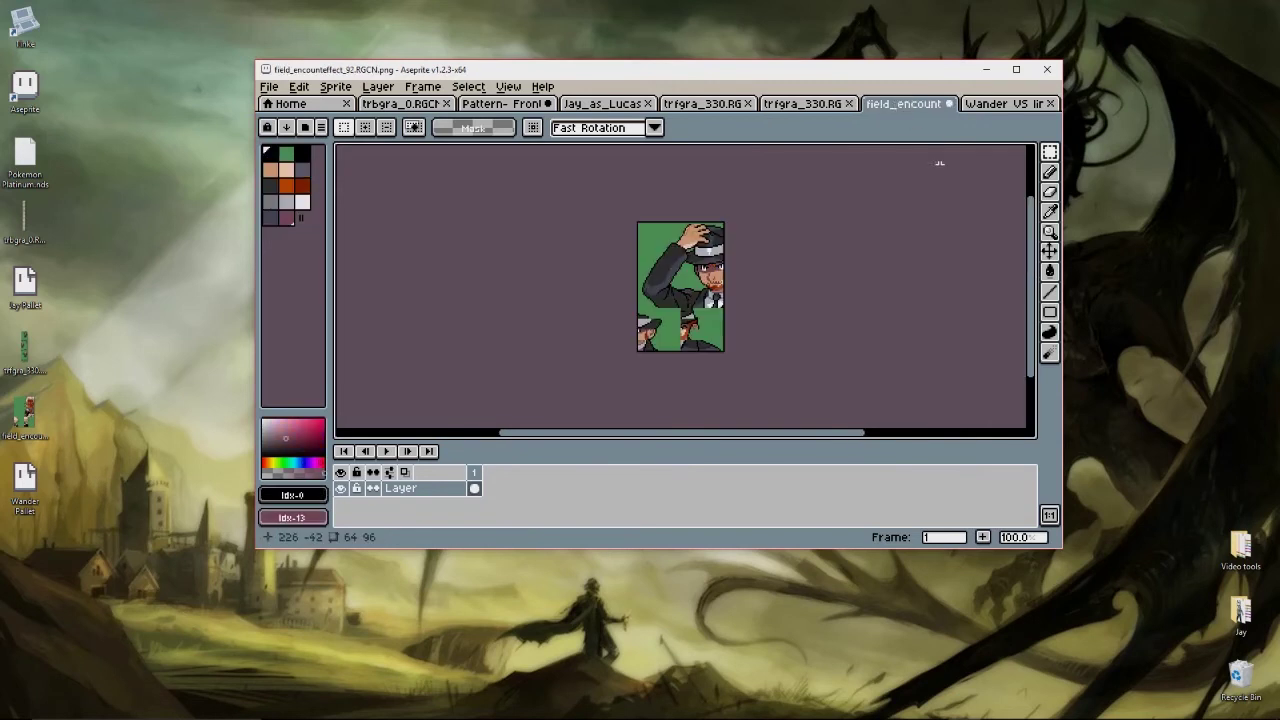
{"action": "left_click", "coordinate": [322, 129]}
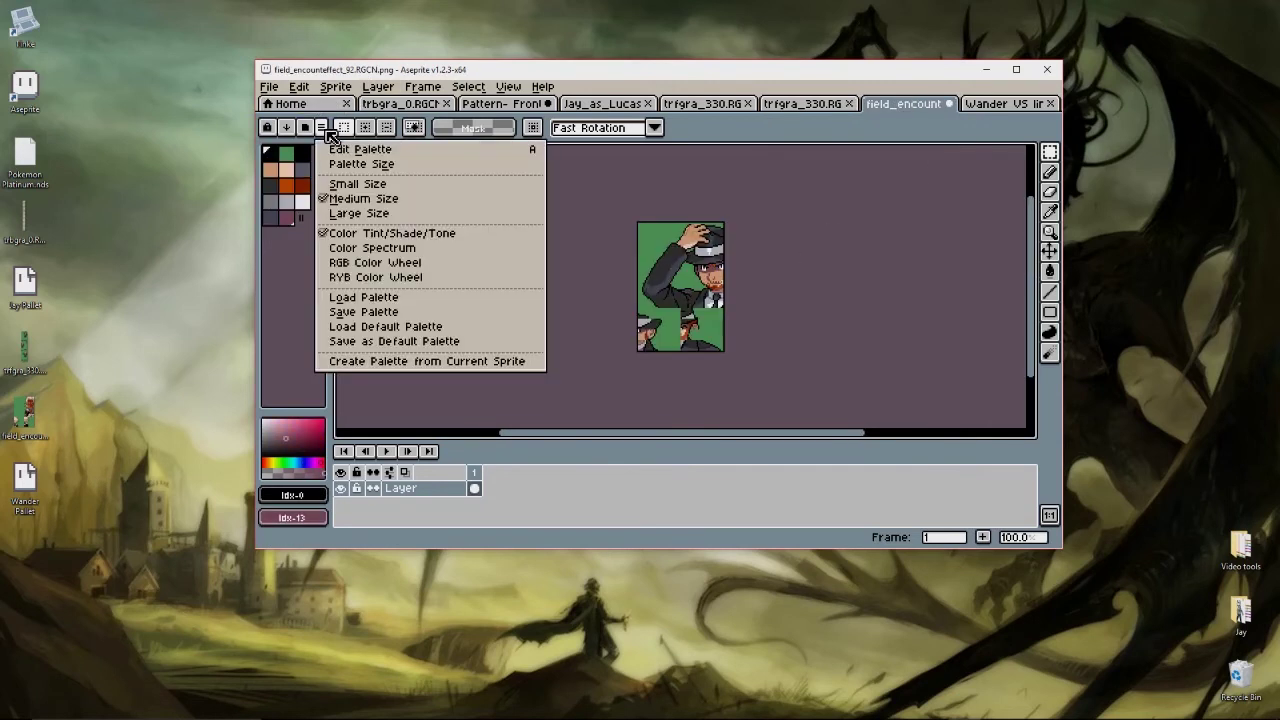
{"action": "left_click", "coordinate": [394, 300]}
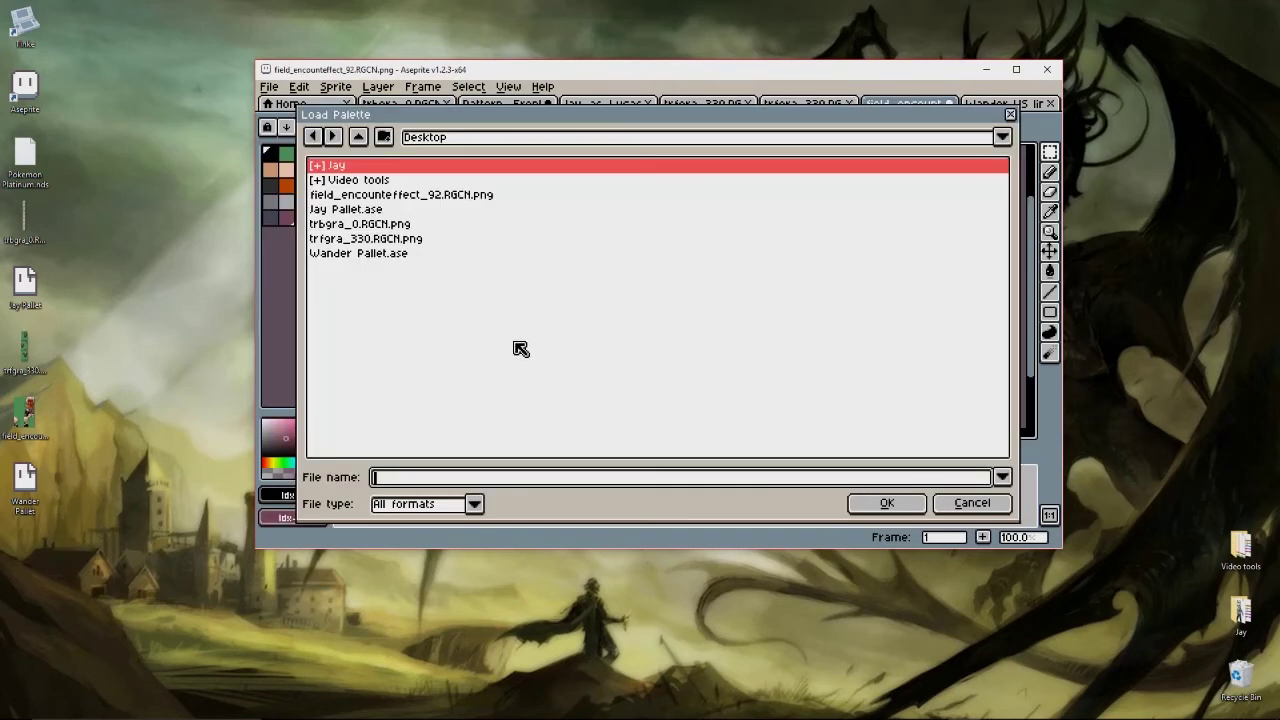
{"action": "double_click", "coordinate": [381, 255]}
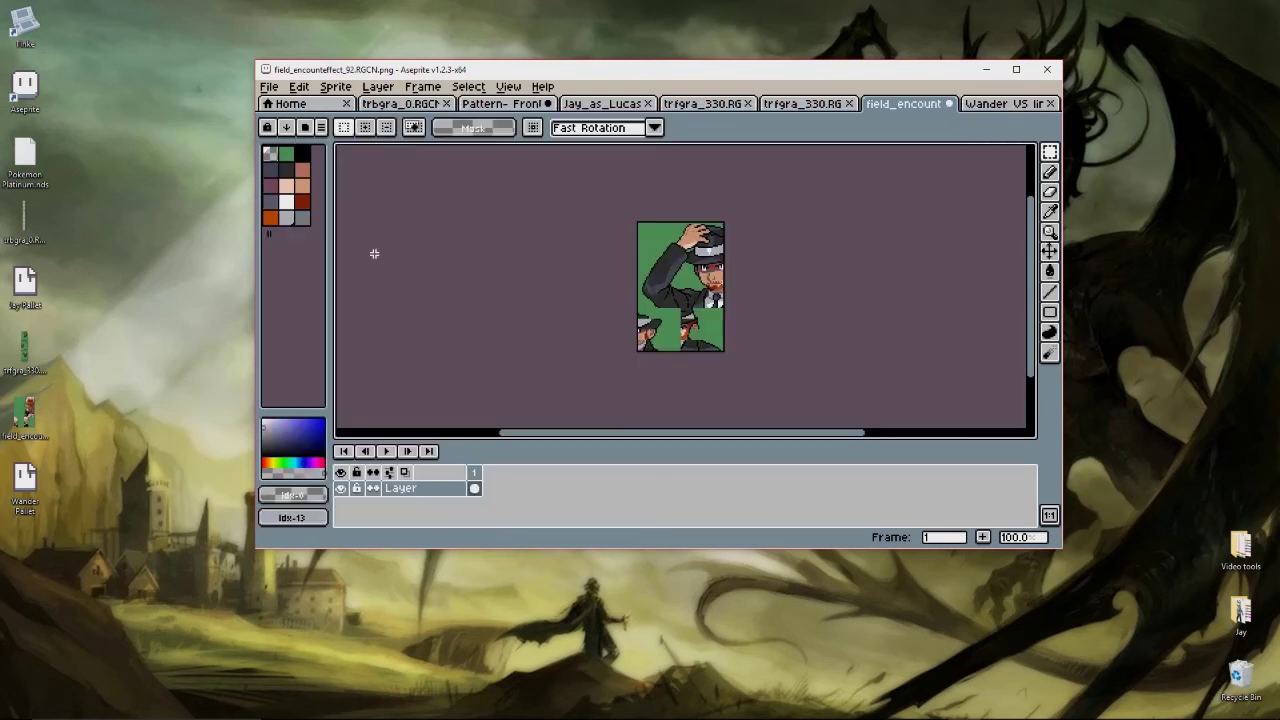
{"action": "left_click", "coordinate": [682, 106]}
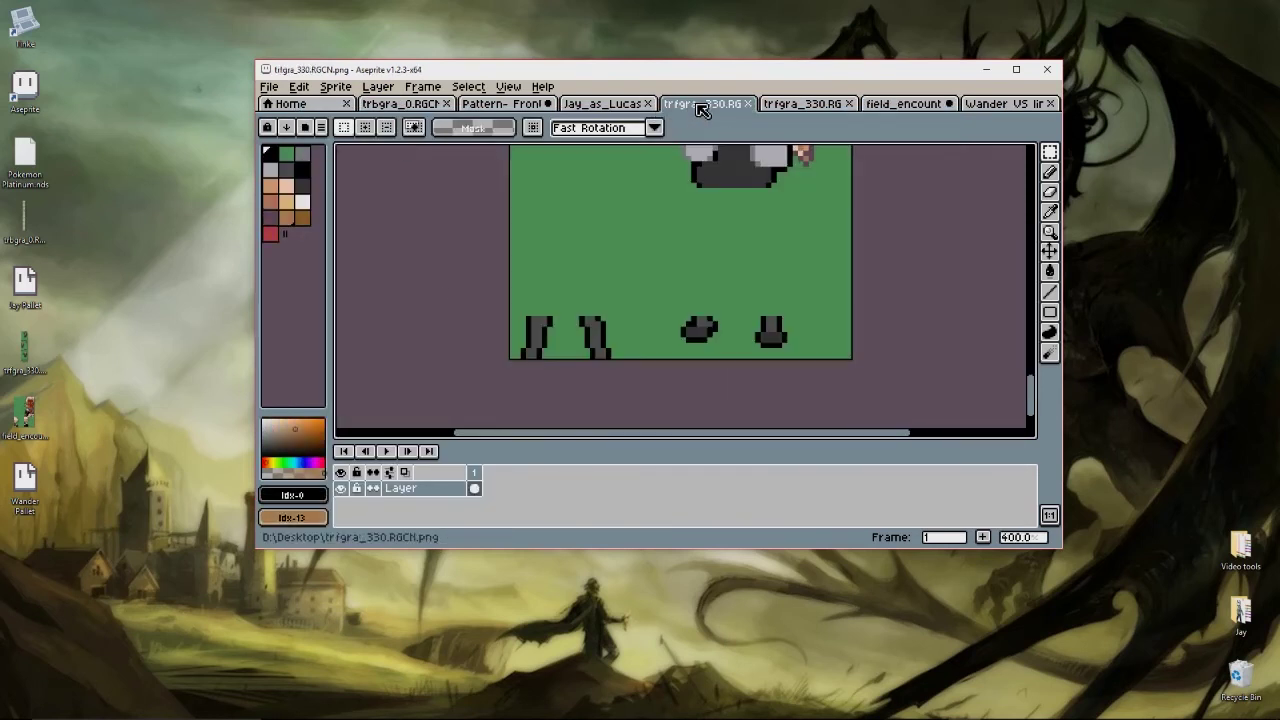
{"action": "left_click", "coordinate": [640, 106]}
{"action": "left_click", "coordinate": [812, 108]}
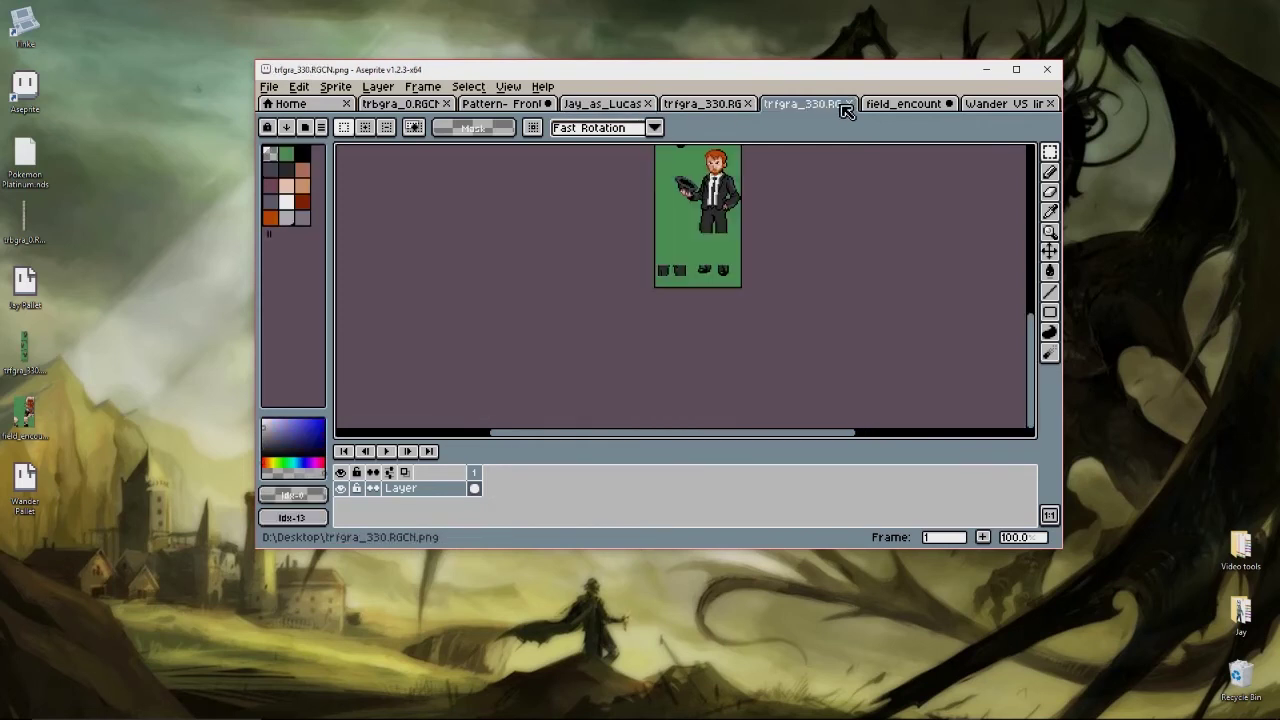
{"action": "left_click", "coordinate": [884, 106]}
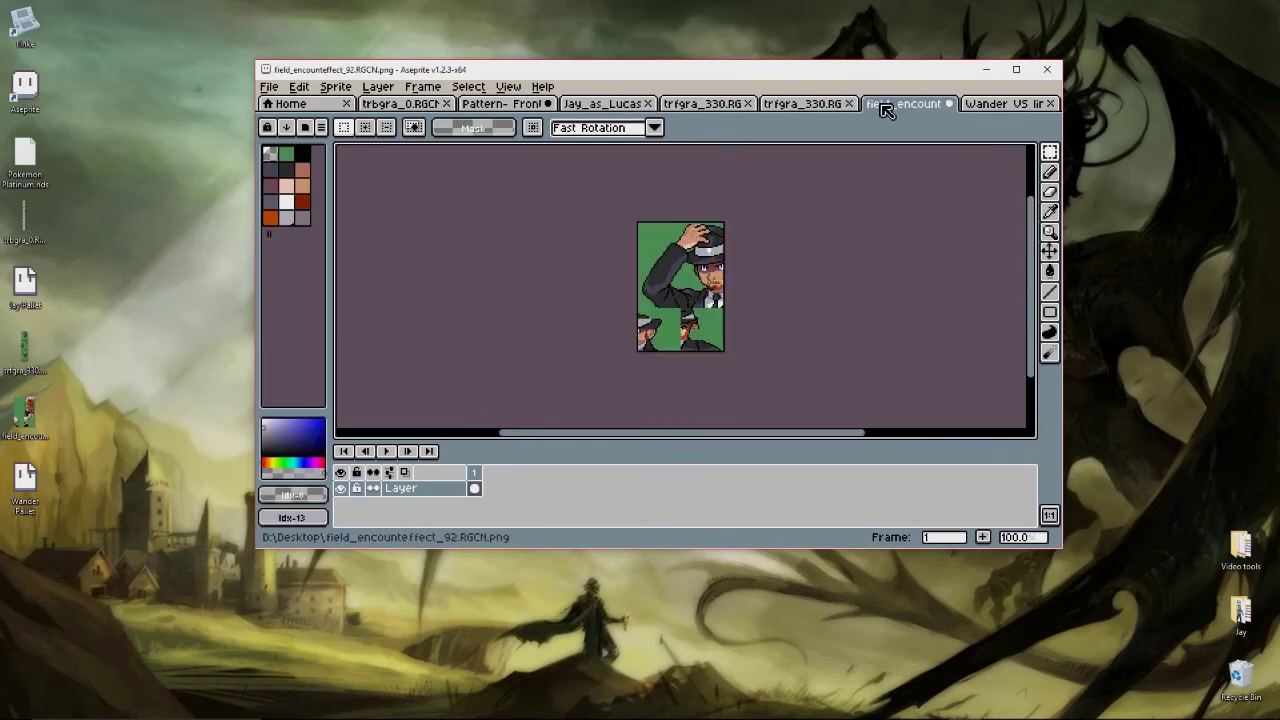
- Compare with the trfgra_330 suit sprite, then switch field_encounteffect_92.RGCN.png to Indexed colour mode
{"action": "left_click", "coordinate": [818, 106]}
{"action": "left_click", "coordinate": [886, 106]}
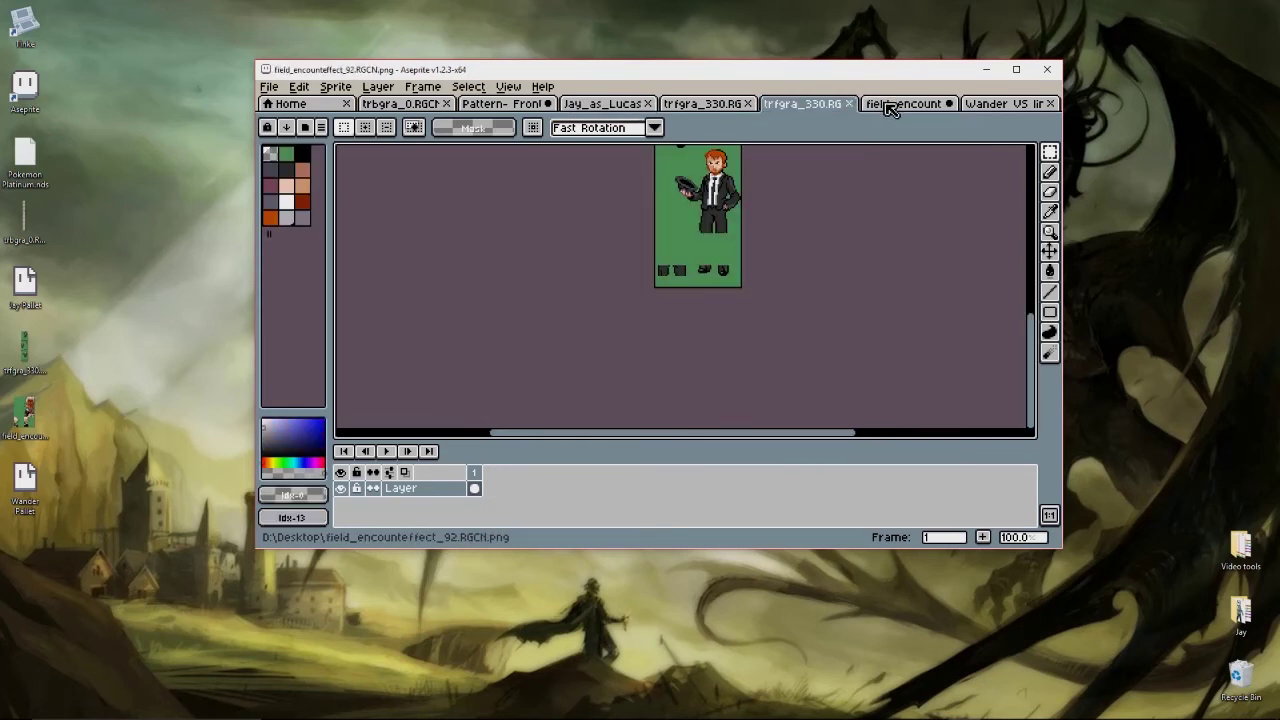
{"action": "left_click", "coordinate": [812, 106]}
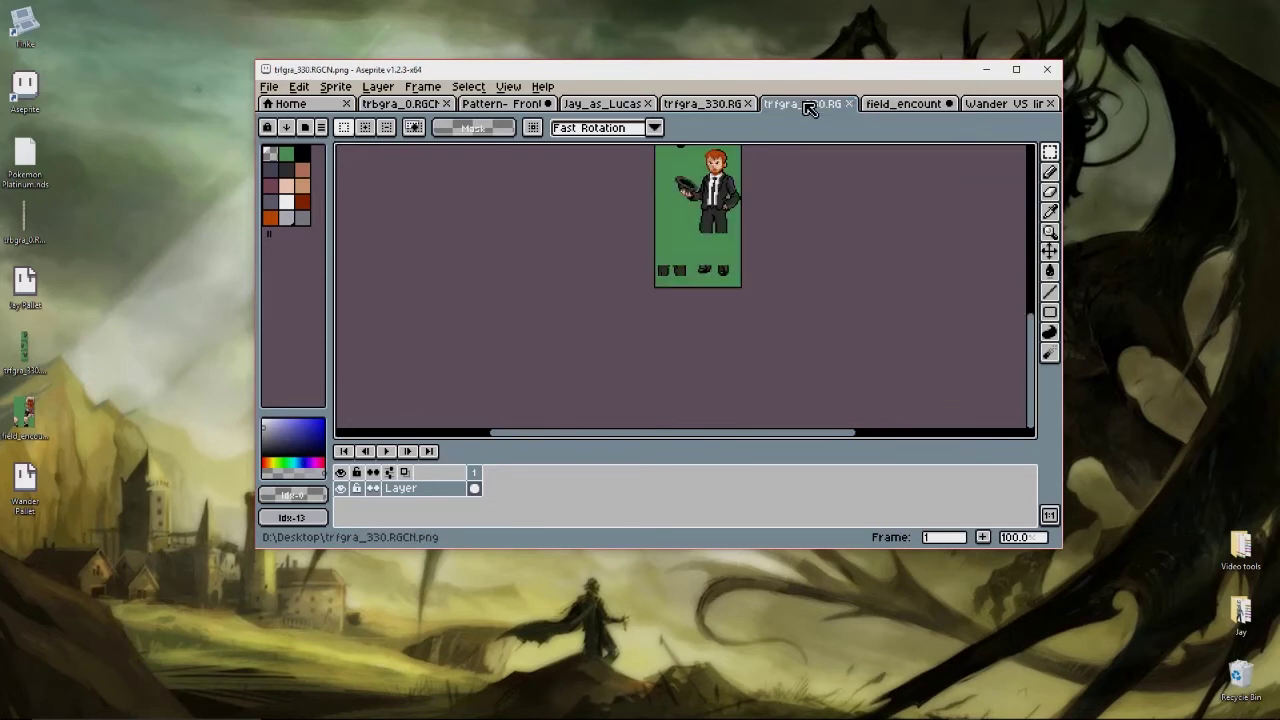
{"action": "left_click", "coordinate": [874, 108]}
{"action": "left_click", "coordinate": [340, 87]}
{"action": "mouse_move", "coordinate": [350, 120]}
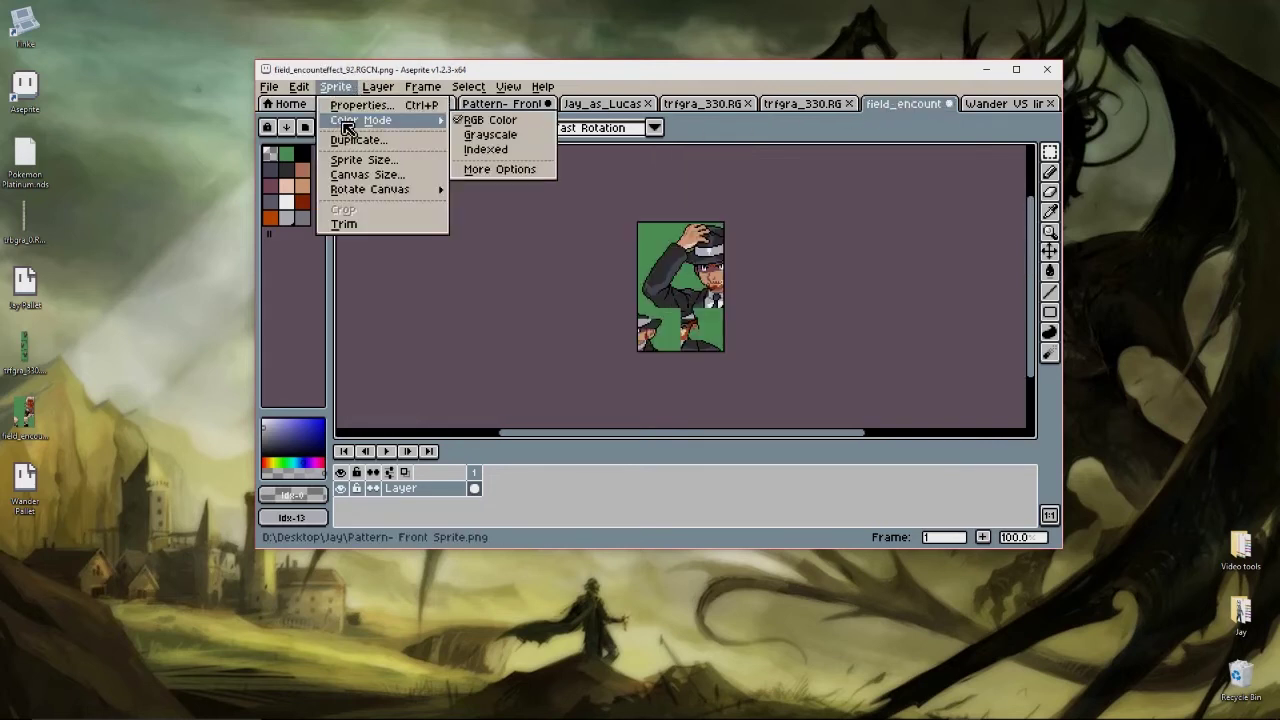
{"action": "left_click", "coordinate": [490, 149]}
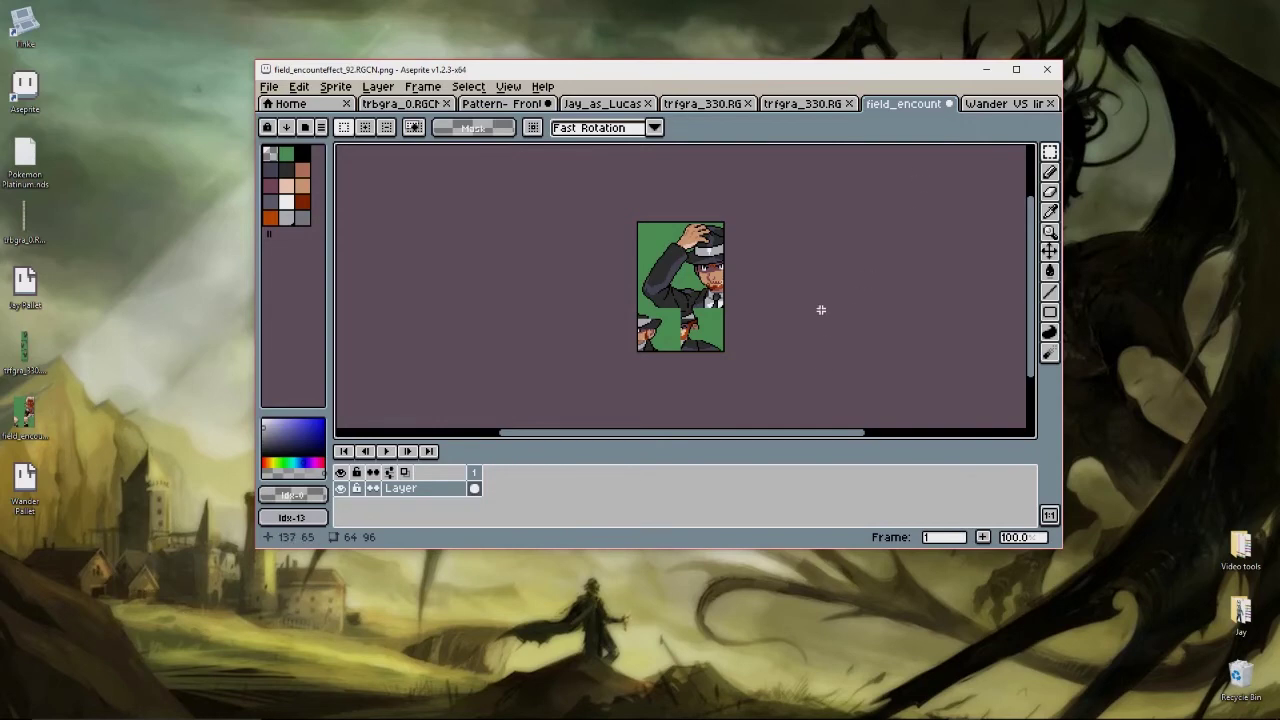
- Preview field_encounteffect_92.RGCN.png in Windows Photos, close it, and minimise Aseprite
{"action": "double_click", "coordinate": [24, 418]}
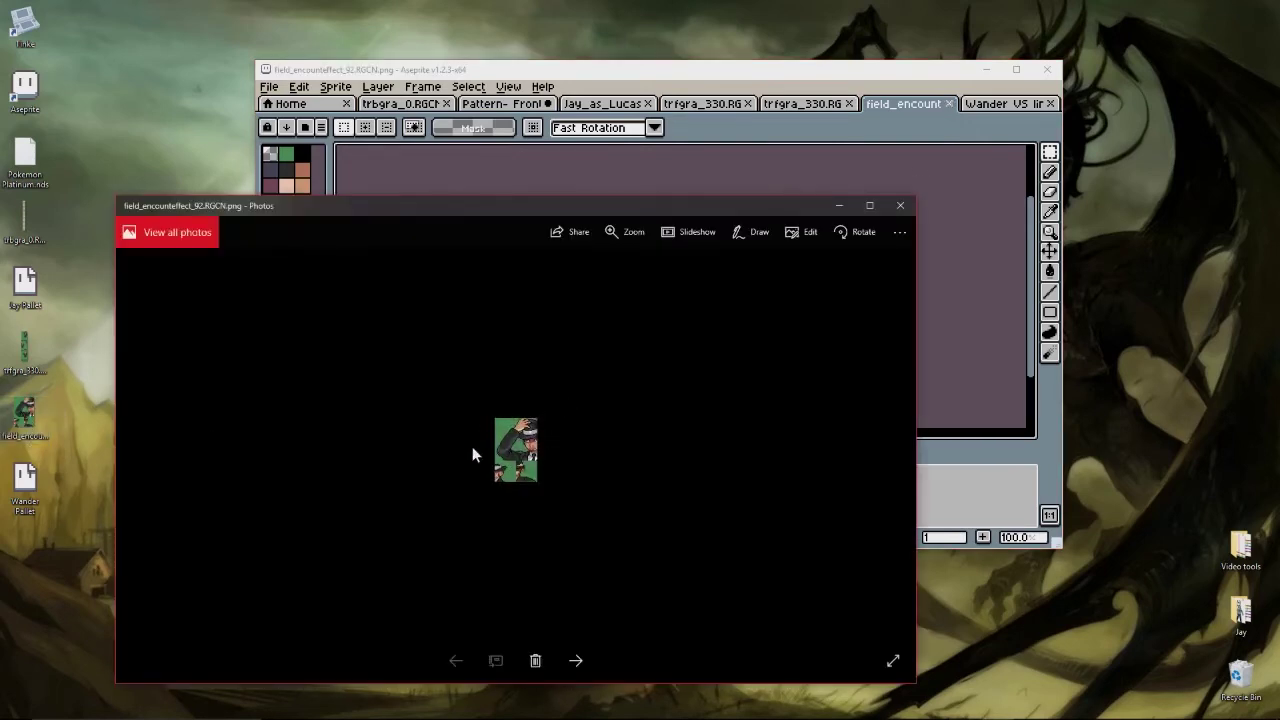
{"action": "left_click", "coordinate": [900, 205]}
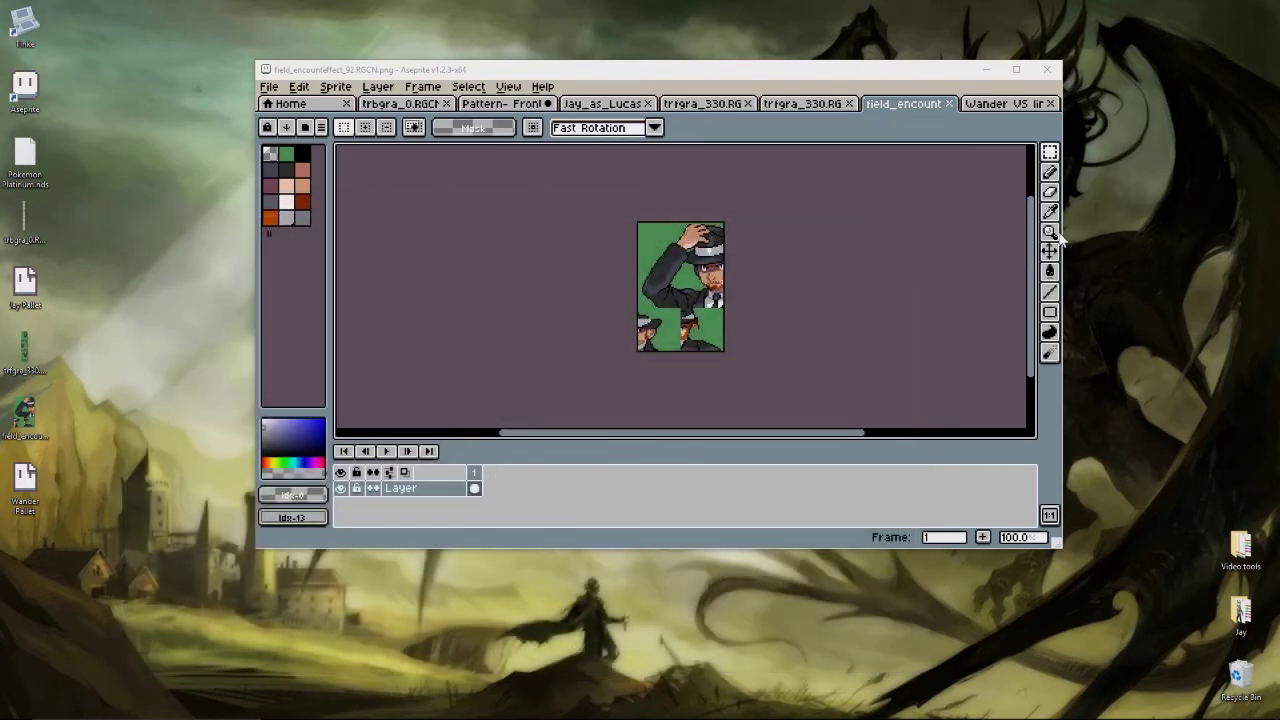
{"action": "left_click", "coordinate": [984, 69]}
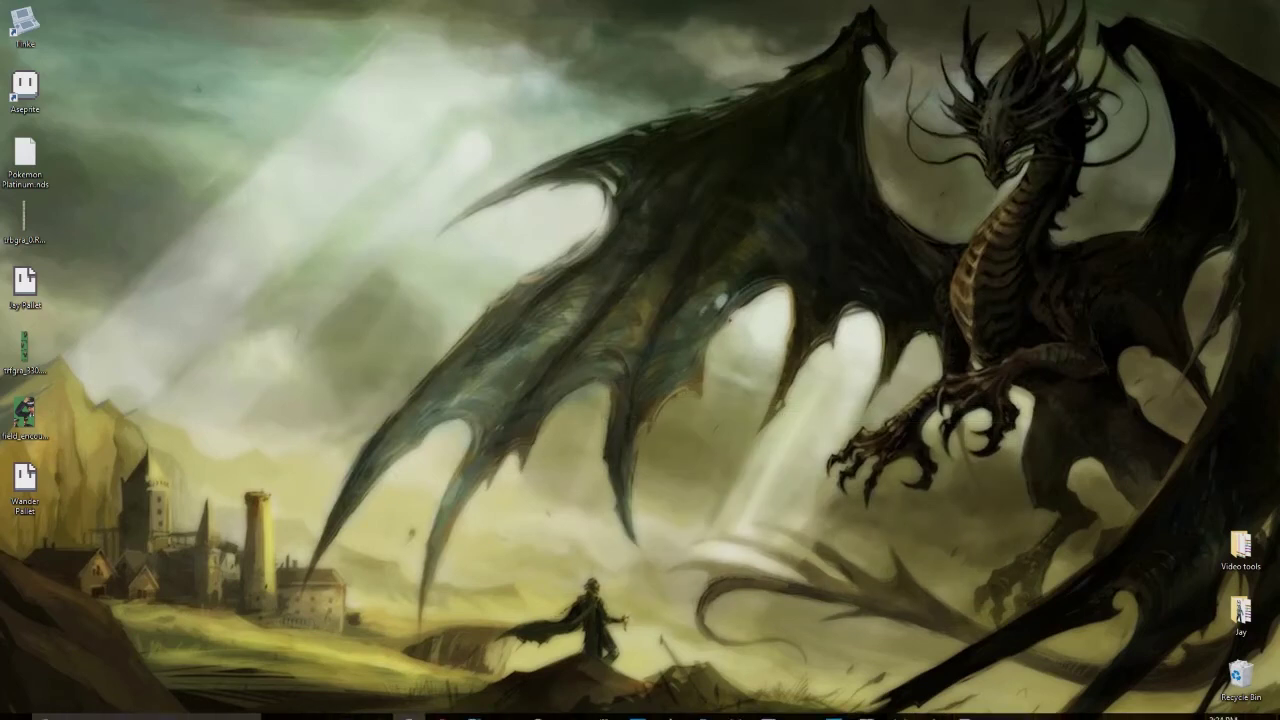
- Restore Tinke and import the edited field_encounteffect PNG into field_encounteffect_92.RGCN
{"action": "left_click", "coordinate": [898, 706]}
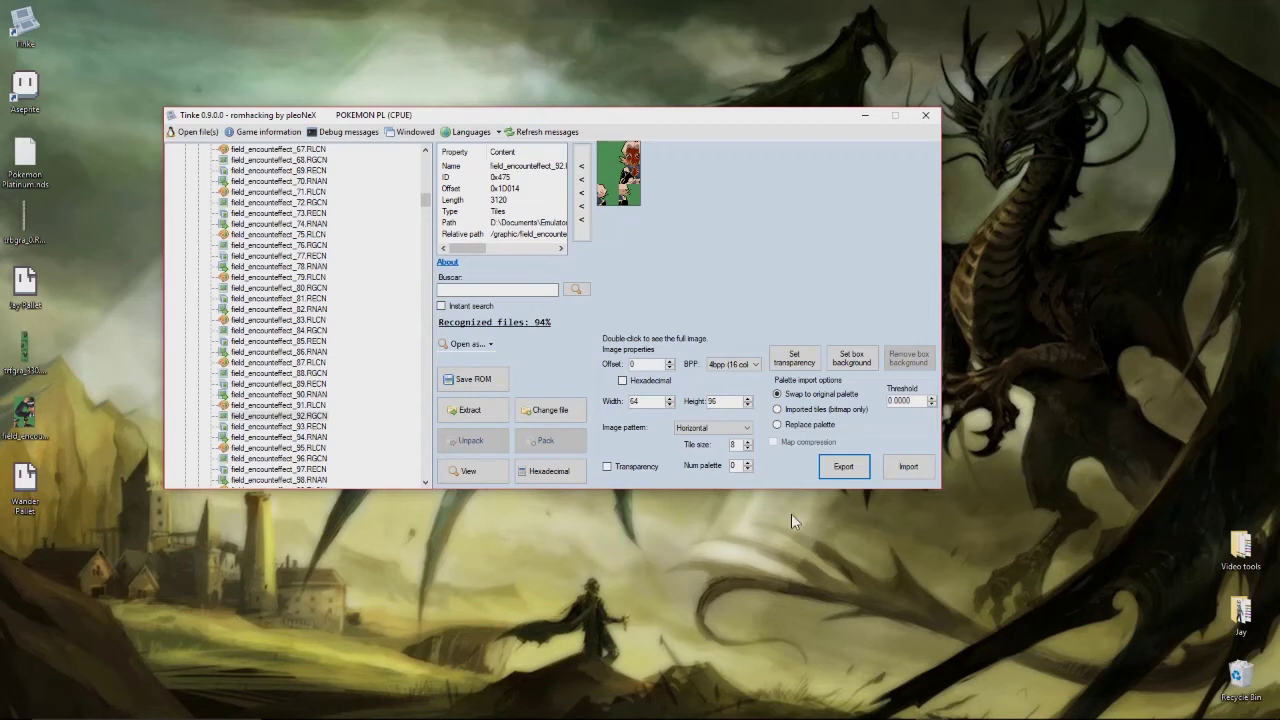
{"action": "left_click", "coordinate": [907, 478]}
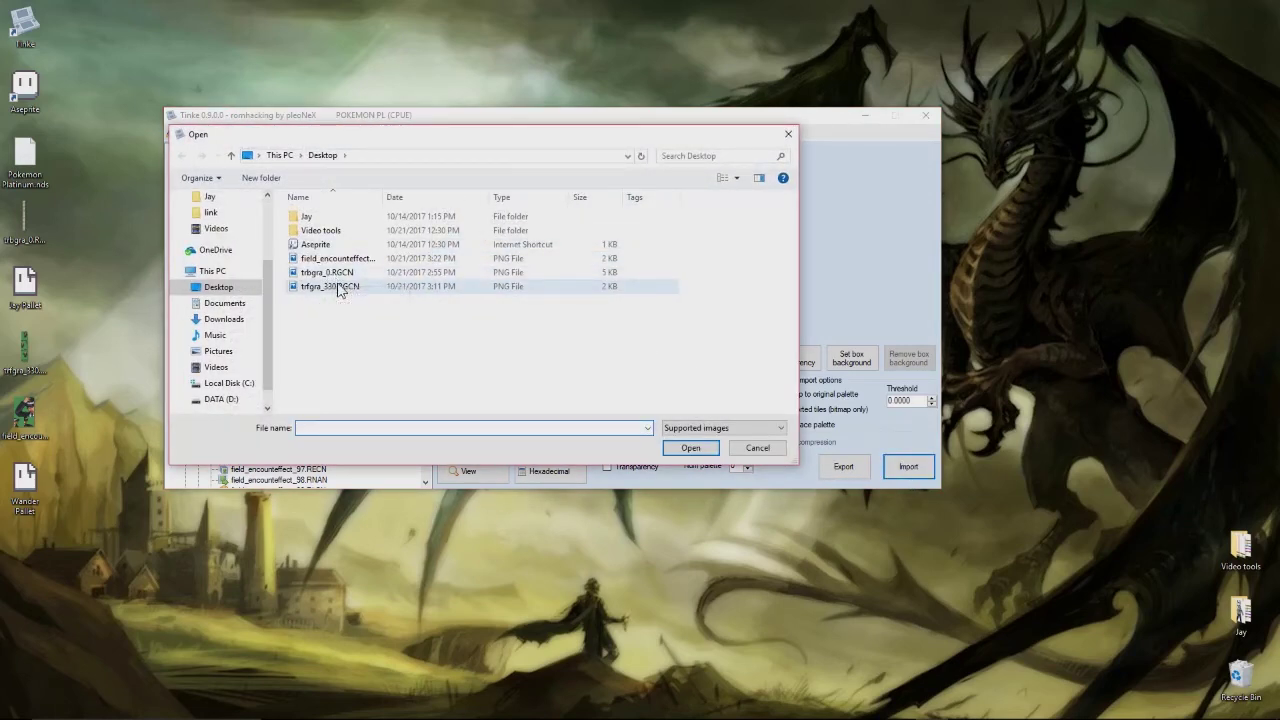
{"action": "double_click", "coordinate": [336, 258]}
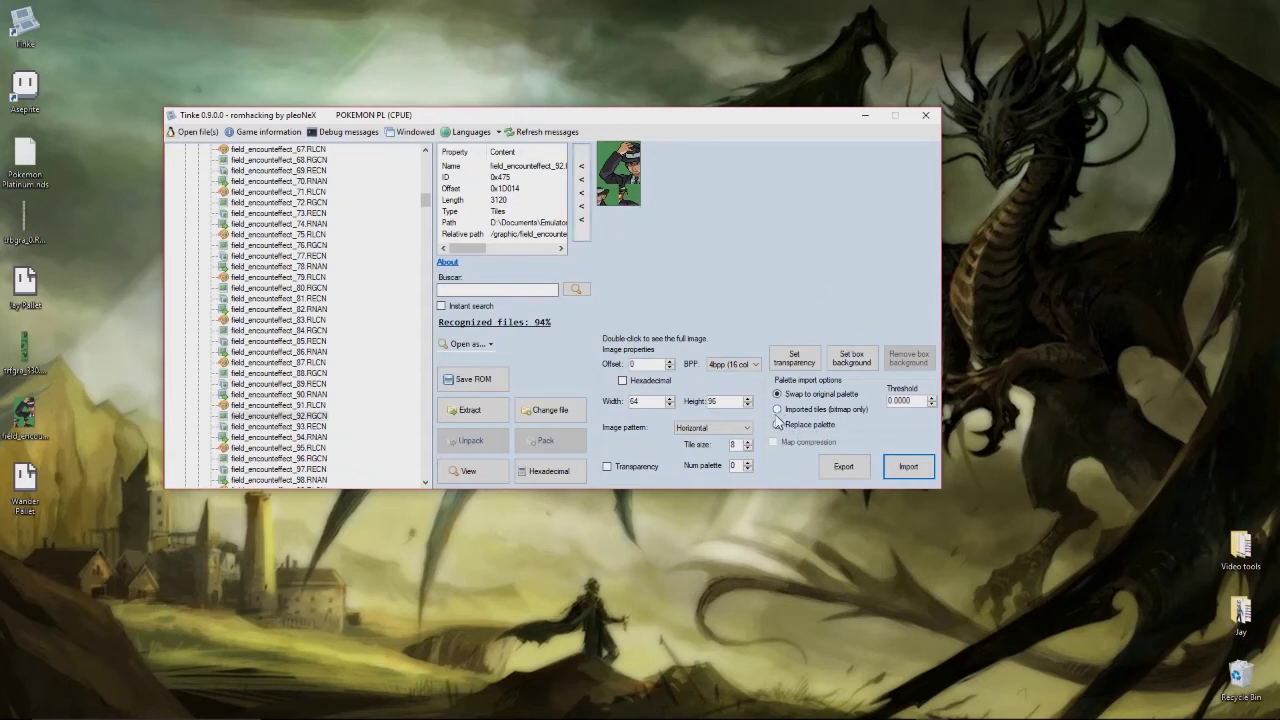
- Re-import the field_encounteffect_92.RGCN PNG with Replace palette, then scroll to the trfgra entries
{"action": "left_click", "coordinate": [908, 467]}
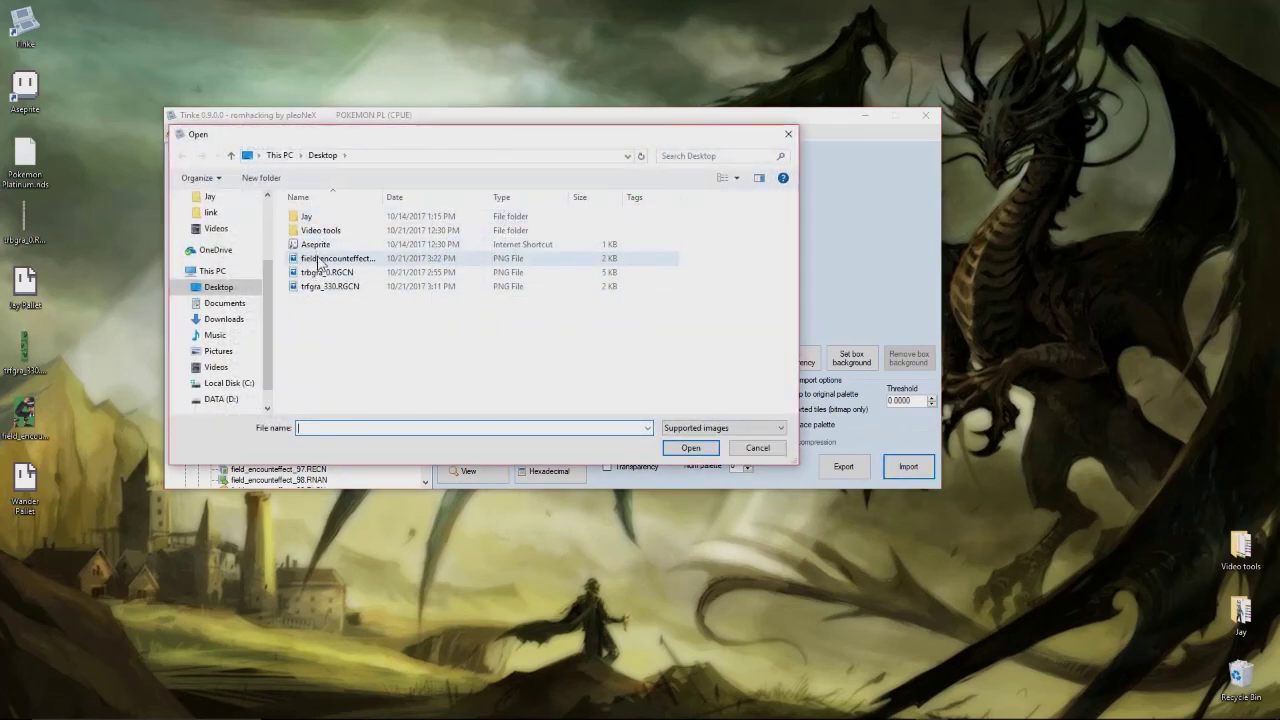
{"action": "left_click", "coordinate": [320, 262]}
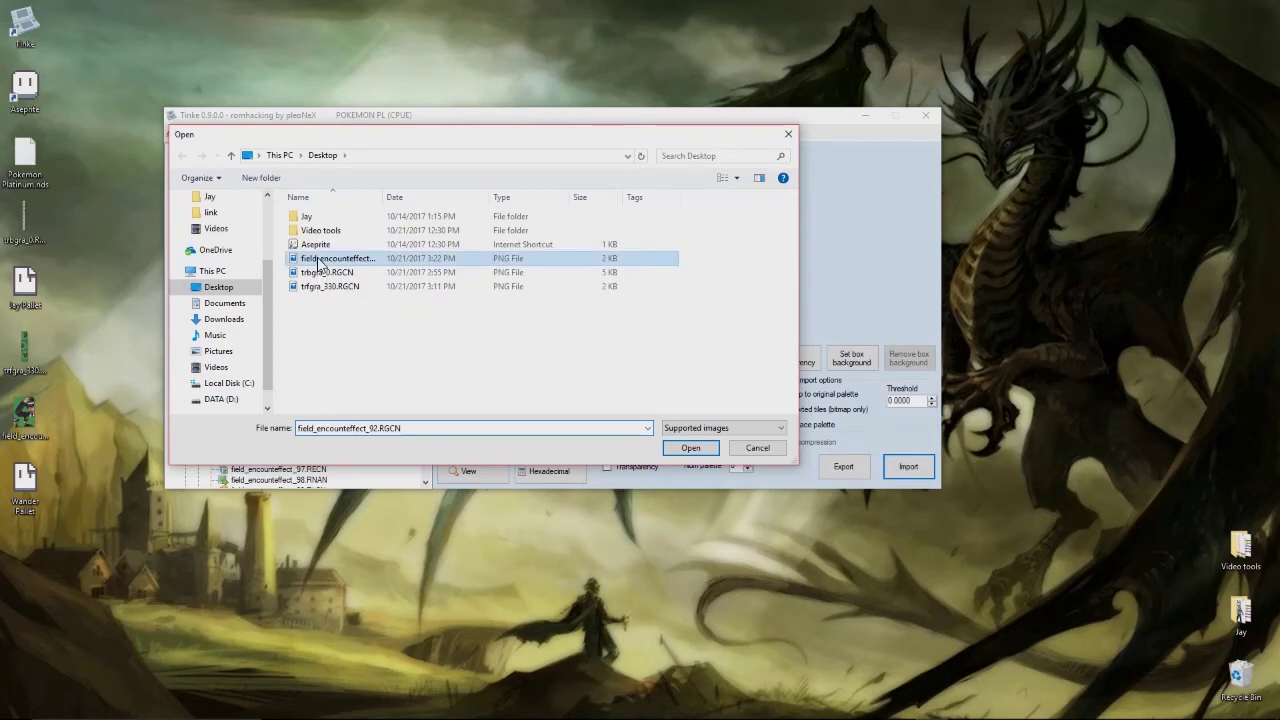
{"action": "double_click", "coordinate": [320, 262]}
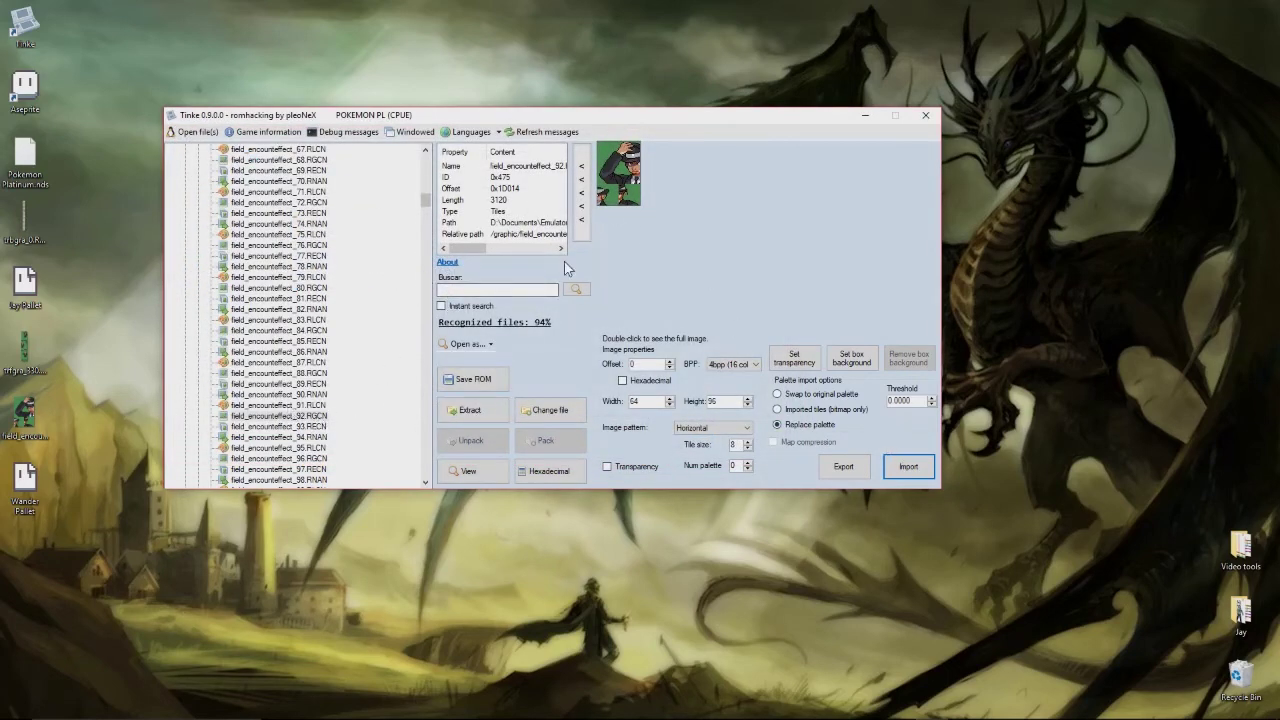
{"action": "left_click_drag", "start_coordinate": [425, 200], "coordinate": [417, 392]}
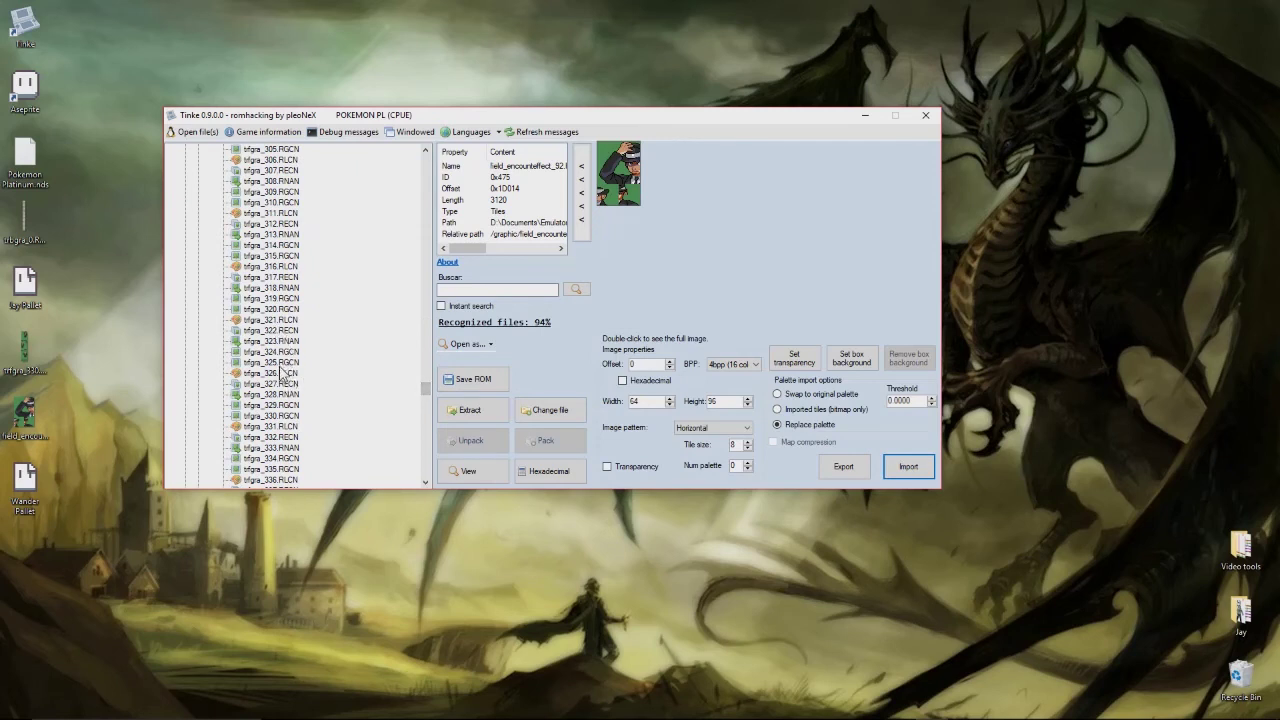
- Preview trfgra_325.RGCN, then trfgra_330.RGCN's sprite tiles
{"action": "left_click", "coordinate": [282, 372]}
{"action": "left_click", "coordinate": [284, 362]}
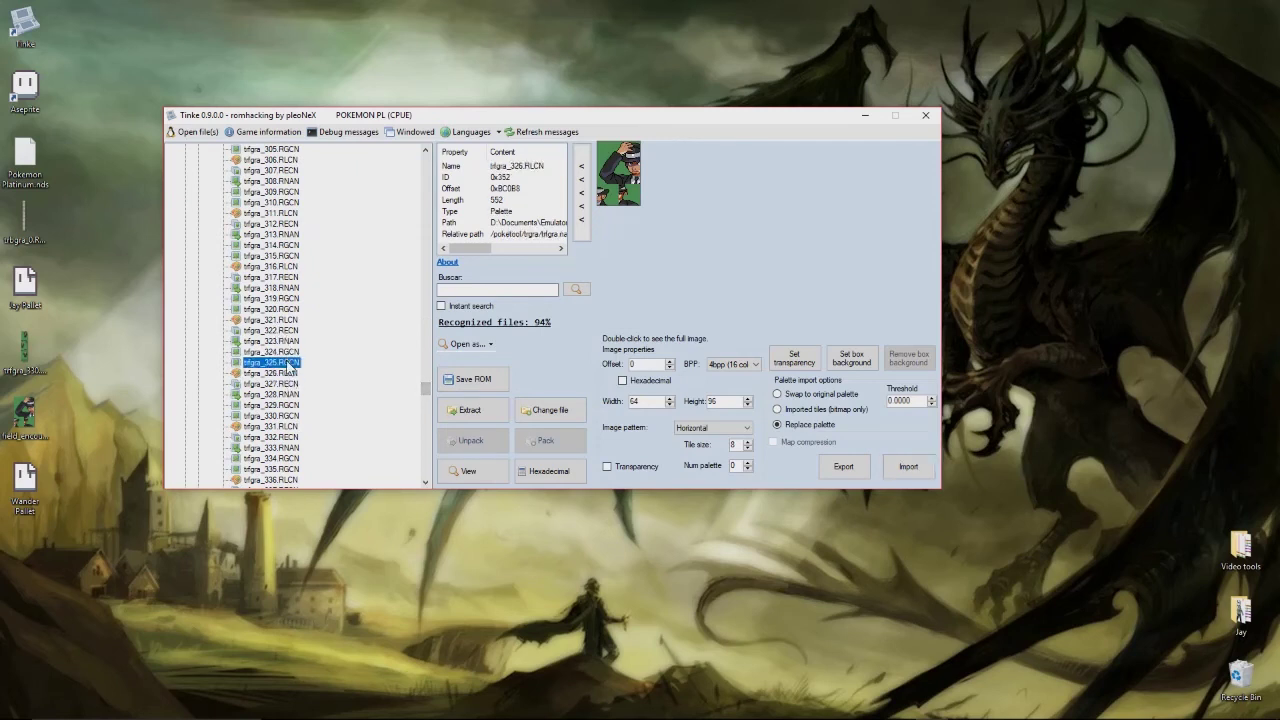
{"action": "left_click", "coordinate": [480, 471]}
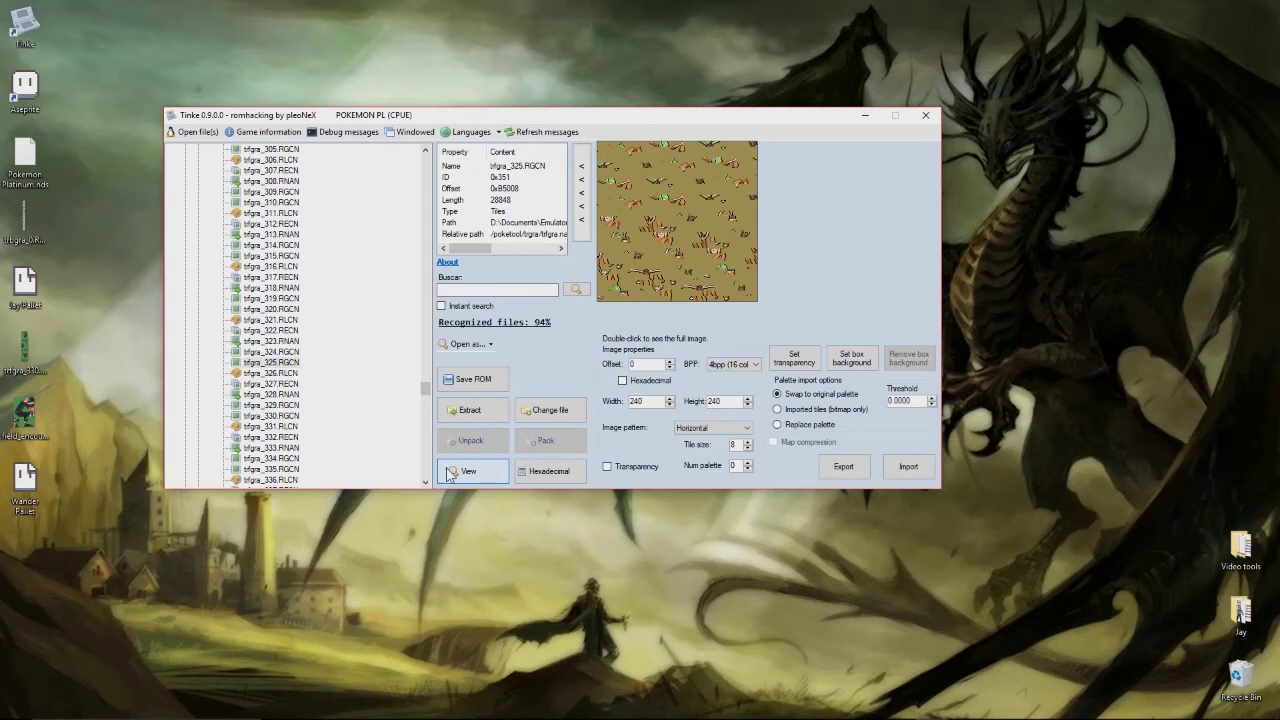
{"action": "left_click", "coordinate": [283, 425]}
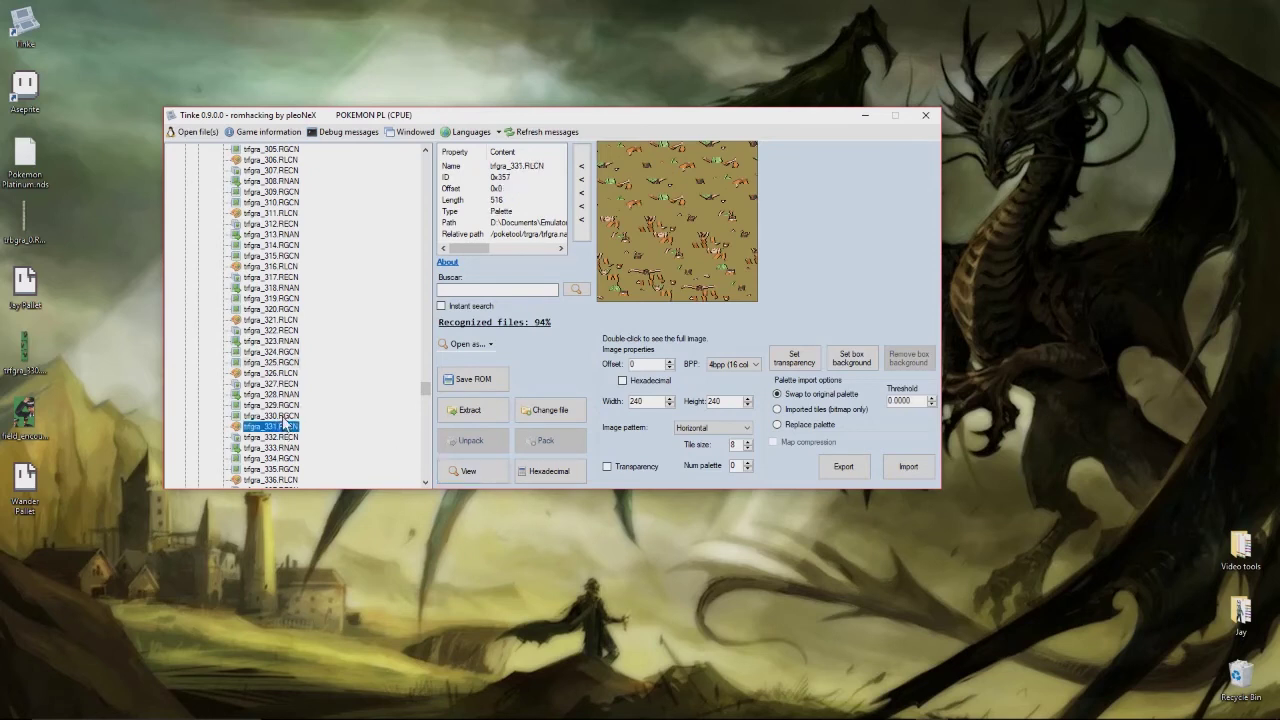
{"action": "left_click", "coordinate": [283, 415]}
{"action": "left_click", "coordinate": [485, 471]}
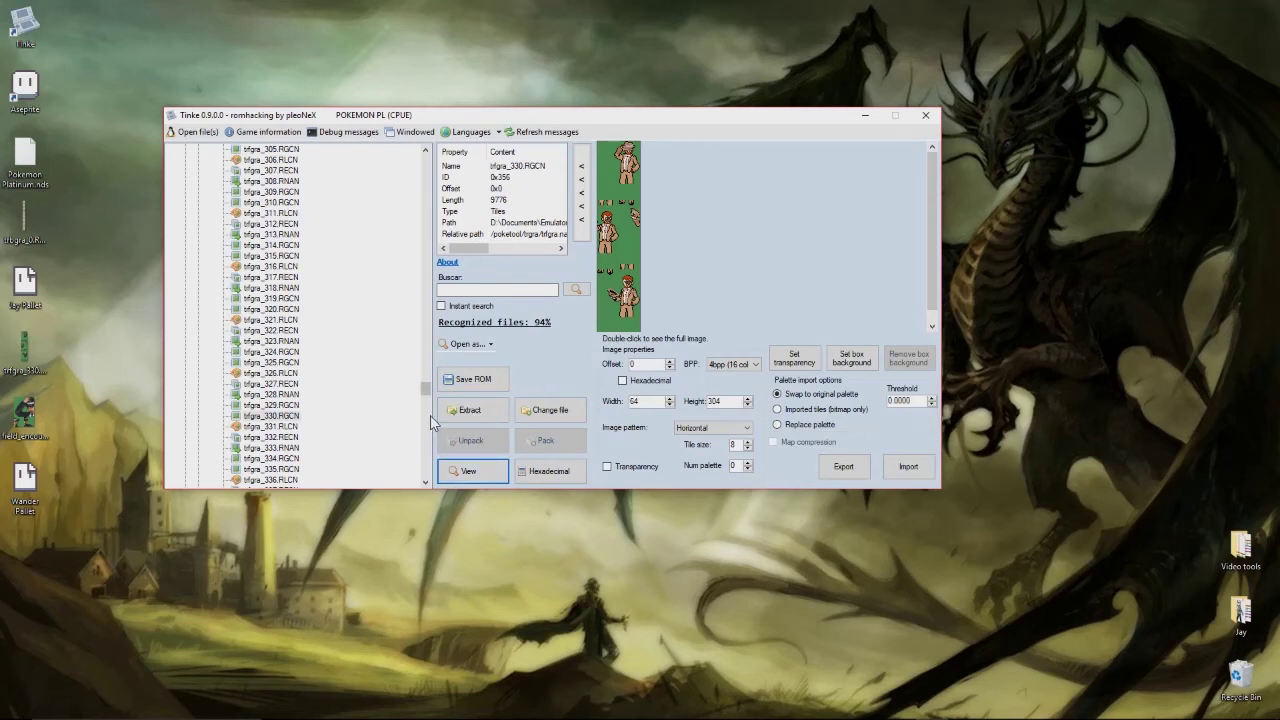
- Import the recoloured trfgra_330 PNG with Replace palette, then check the trfgra_331.RLCN palette
{"action": "left_click", "coordinate": [778, 425]}
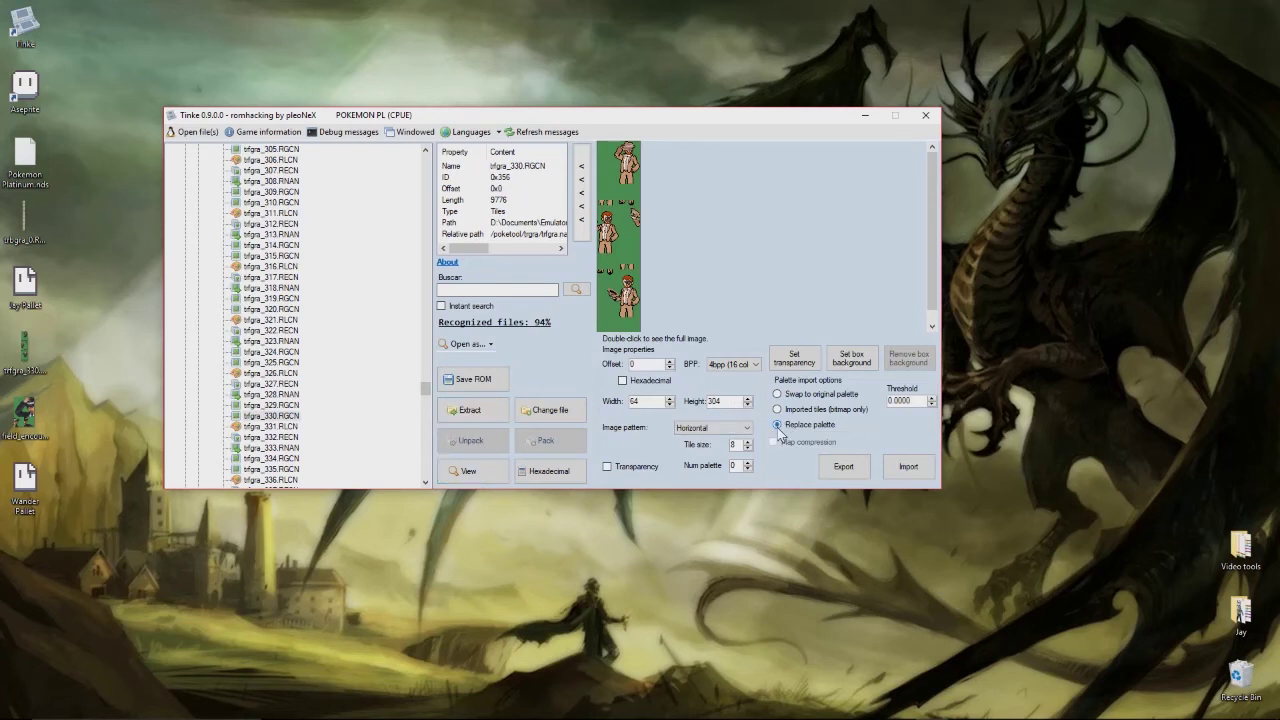
{"action": "left_click", "coordinate": [906, 468]}
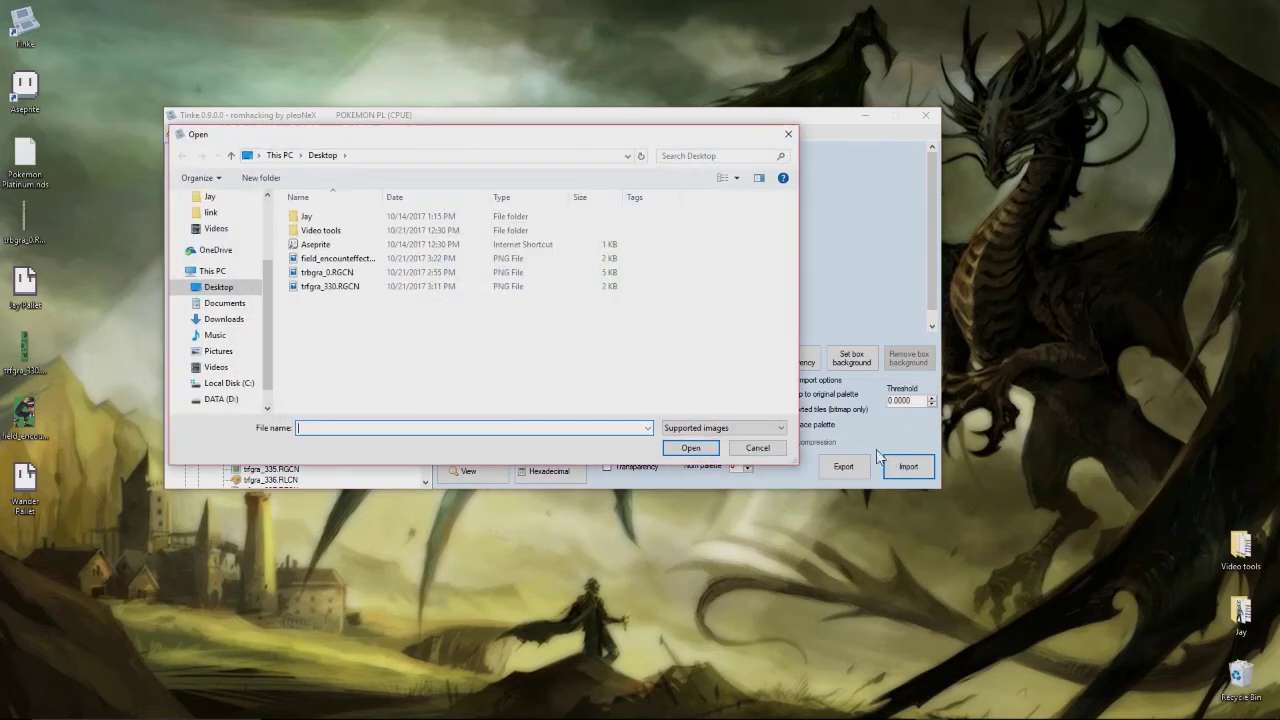
{"action": "double_click", "coordinate": [340, 286]}
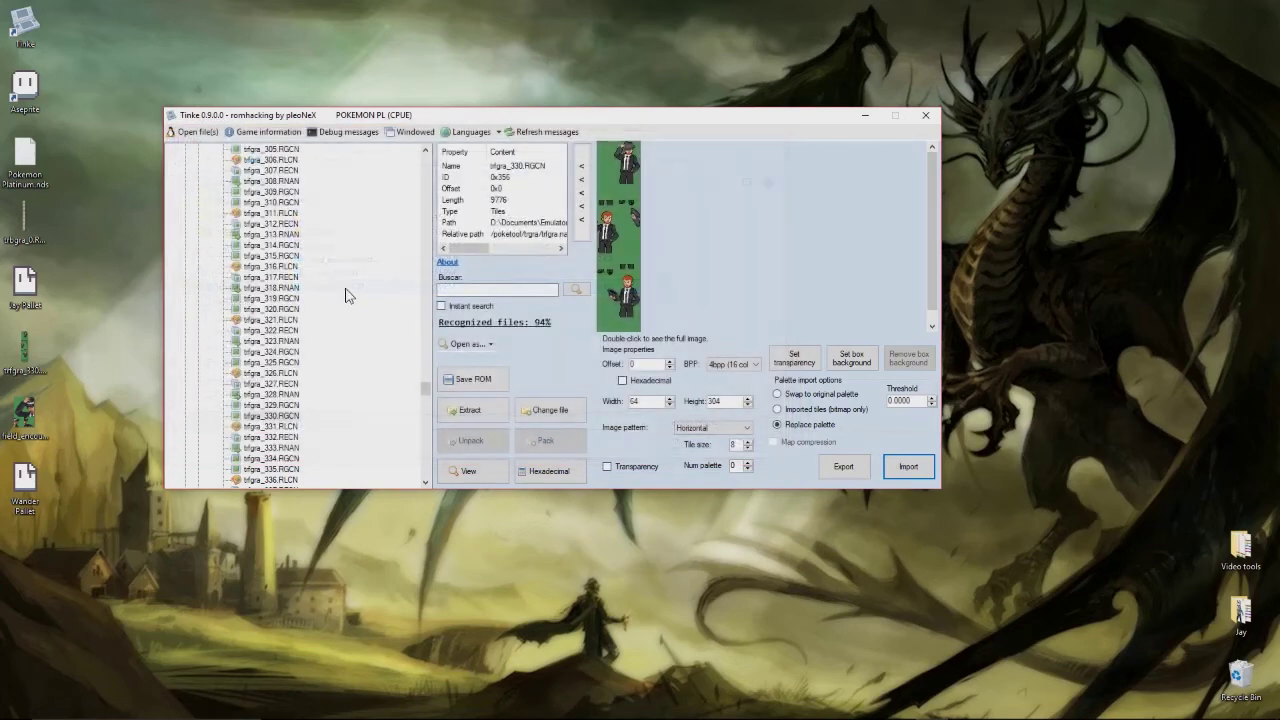
{"action": "left_click", "coordinate": [291, 427]}
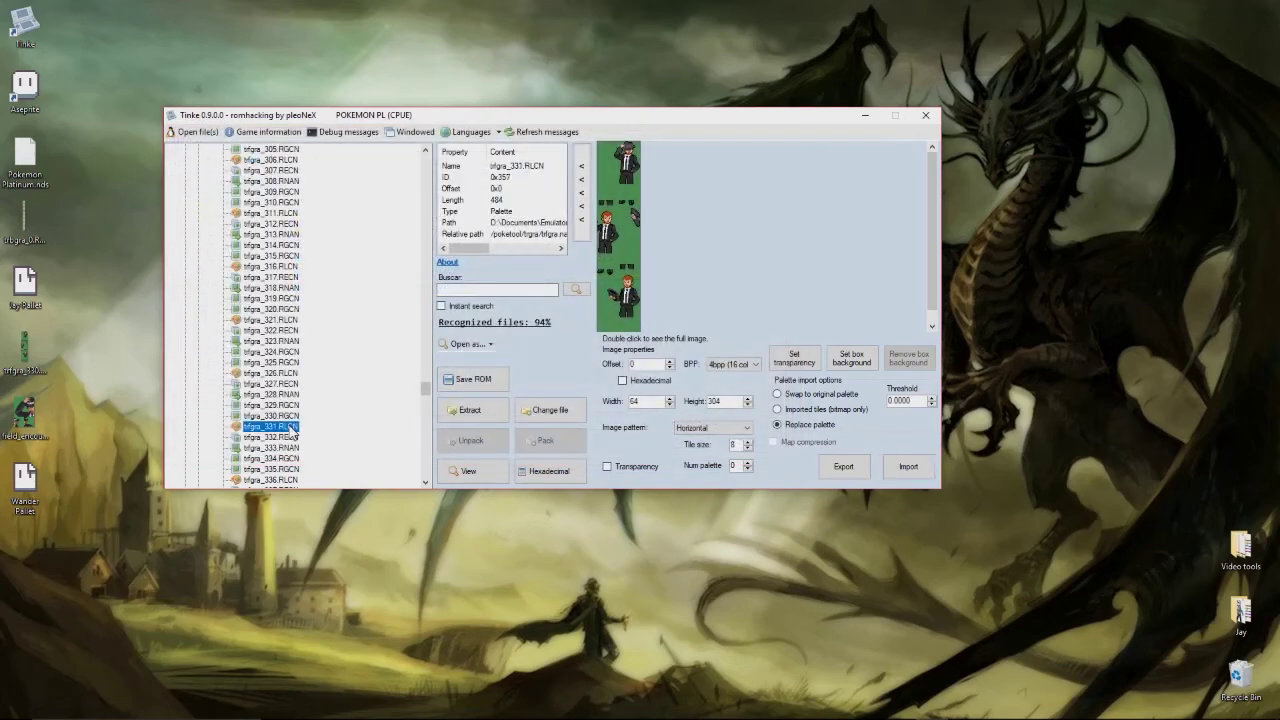
{"action": "left_click_drag", "start_coordinate": [425, 393], "coordinate": [410, 207]}
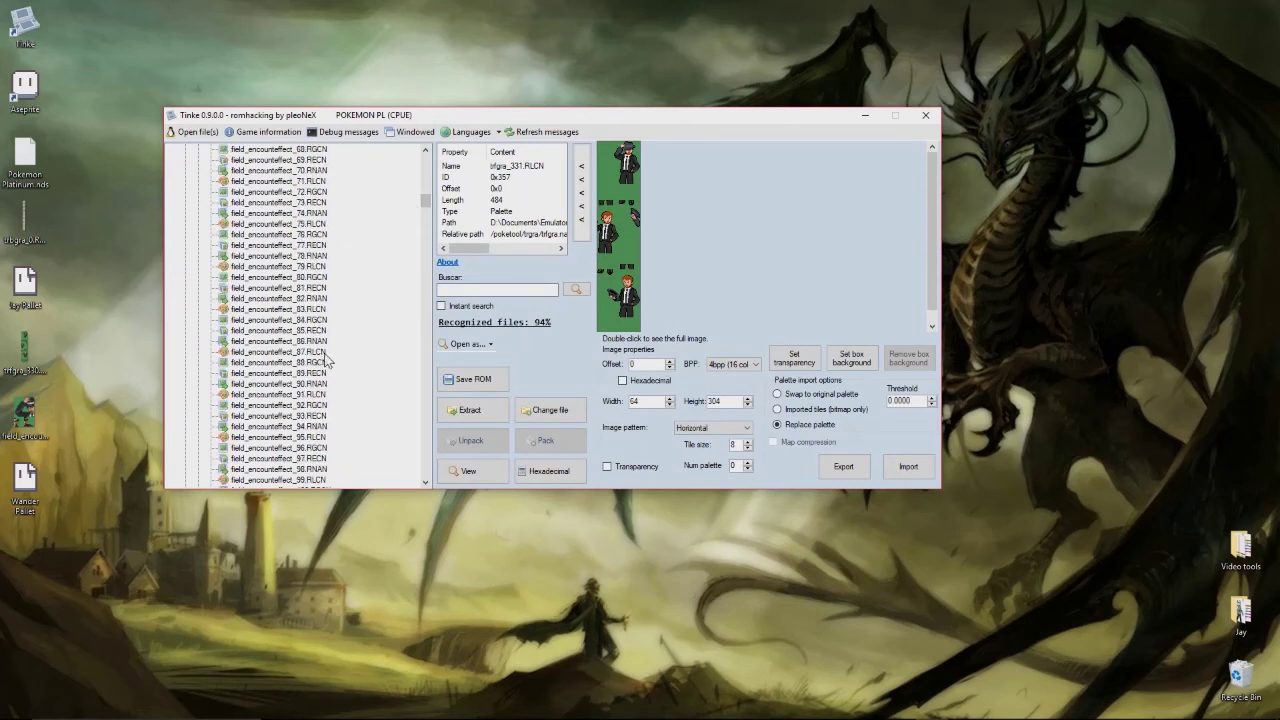
- Preview field_encounteffect_92 at 64×96 with the 91 palette and choose palette replacement for import
{"action": "left_click", "coordinate": [310, 405]}
{"action": "left_click", "coordinate": [482, 471]}
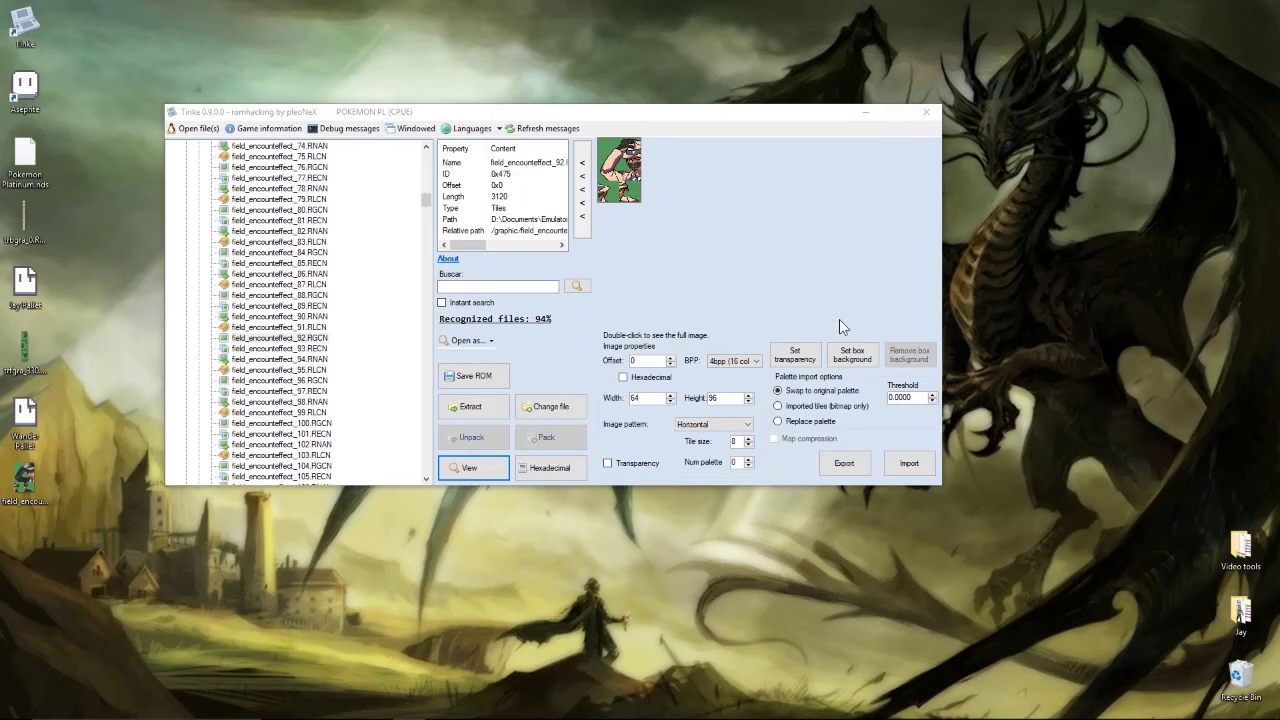
{"action": "left_click", "coordinate": [297, 329]}
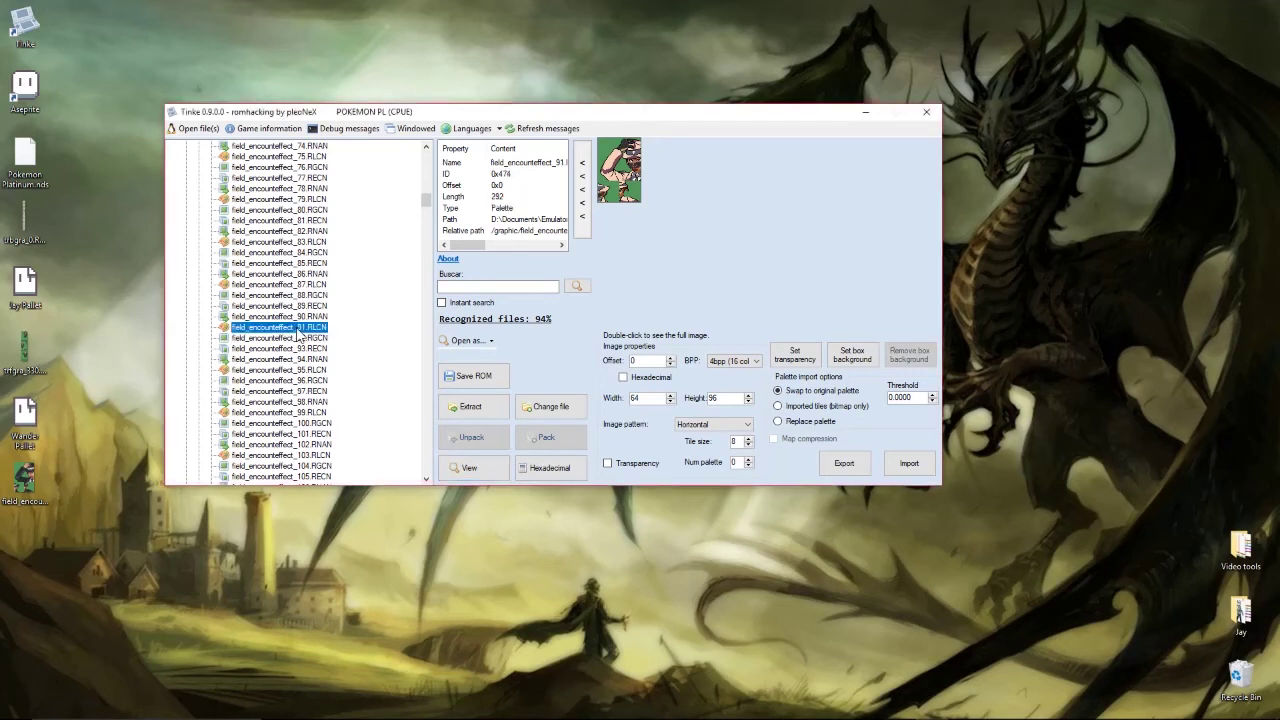
{"action": "left_click", "coordinate": [302, 339]}
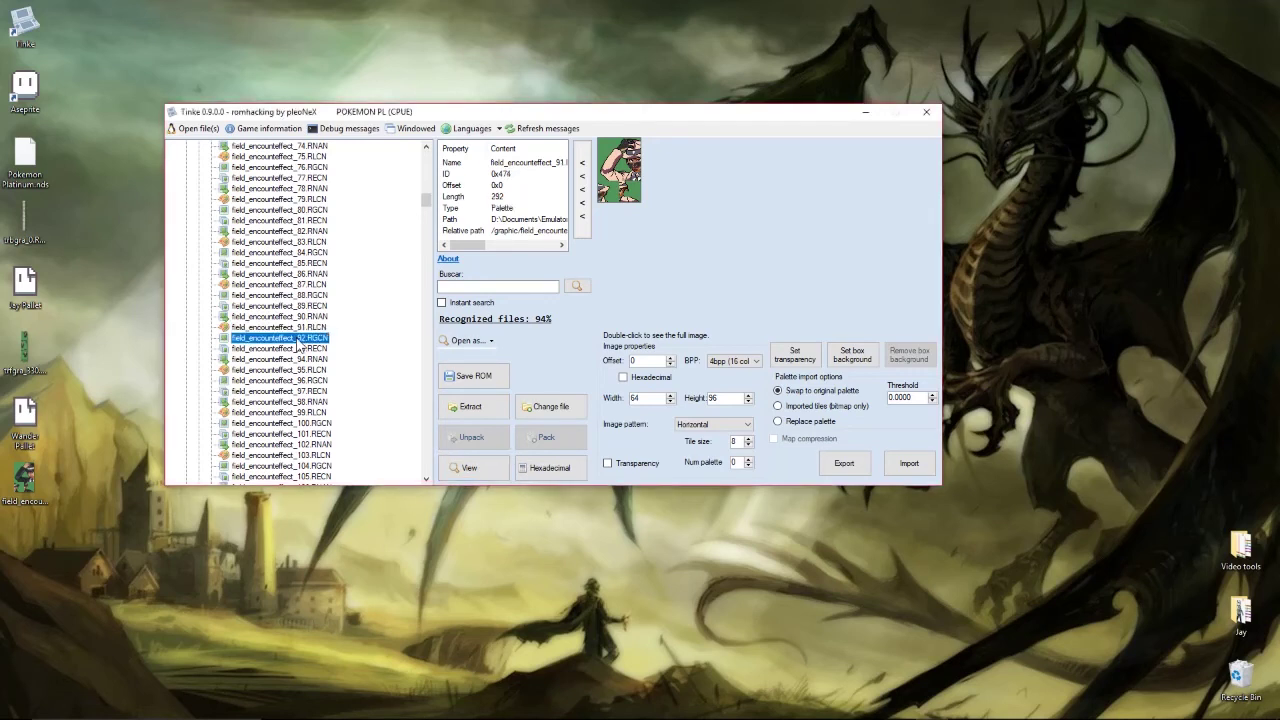
{"action": "left_click", "coordinate": [479, 472]}
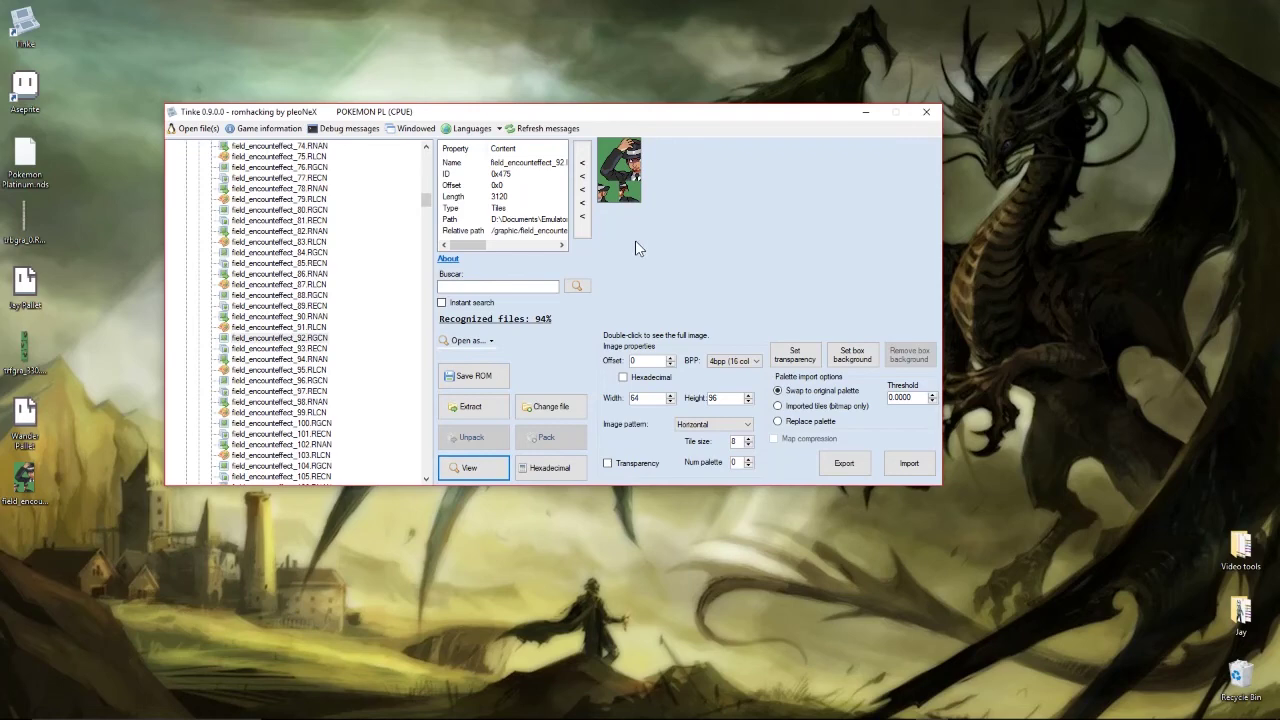
{"action": "left_click", "coordinate": [793, 427]}
- Import trfgra_330 into field_encounteffect_92, then inspect the field_encounteffect_91 palette
{"action": "left_click", "coordinate": [905, 470]}
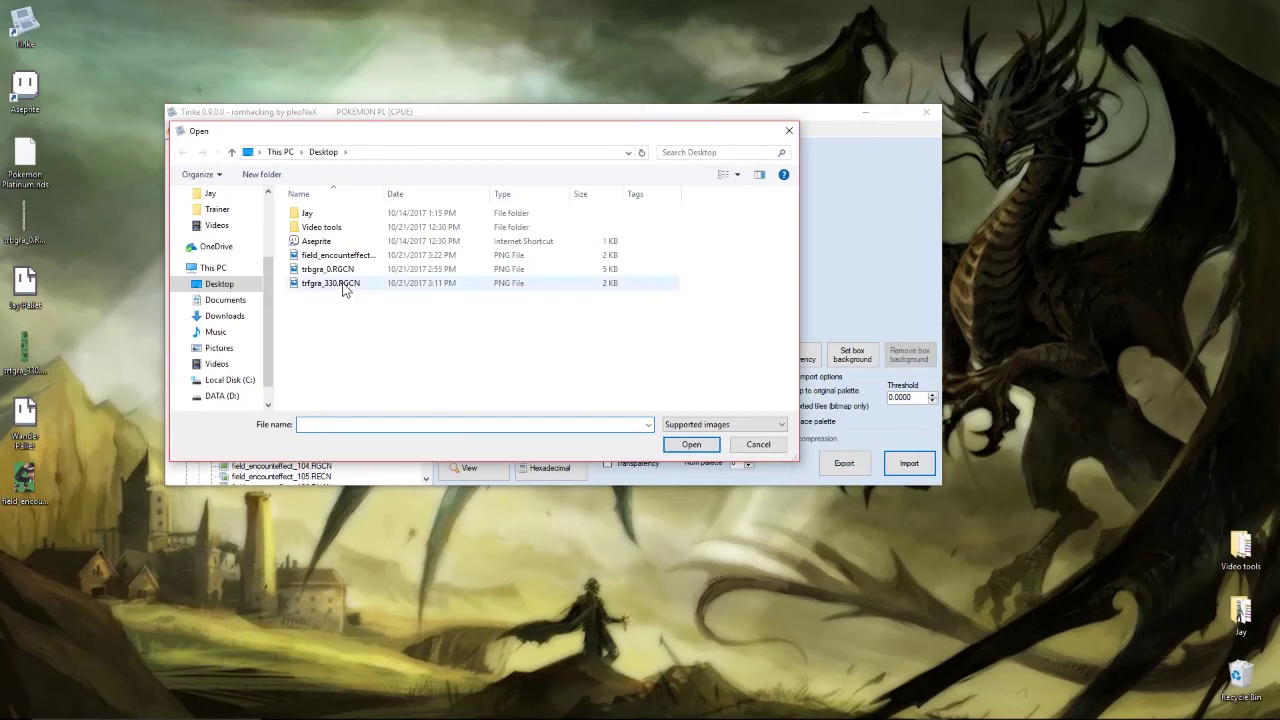
{"action": "double_click", "coordinate": [344, 285]}
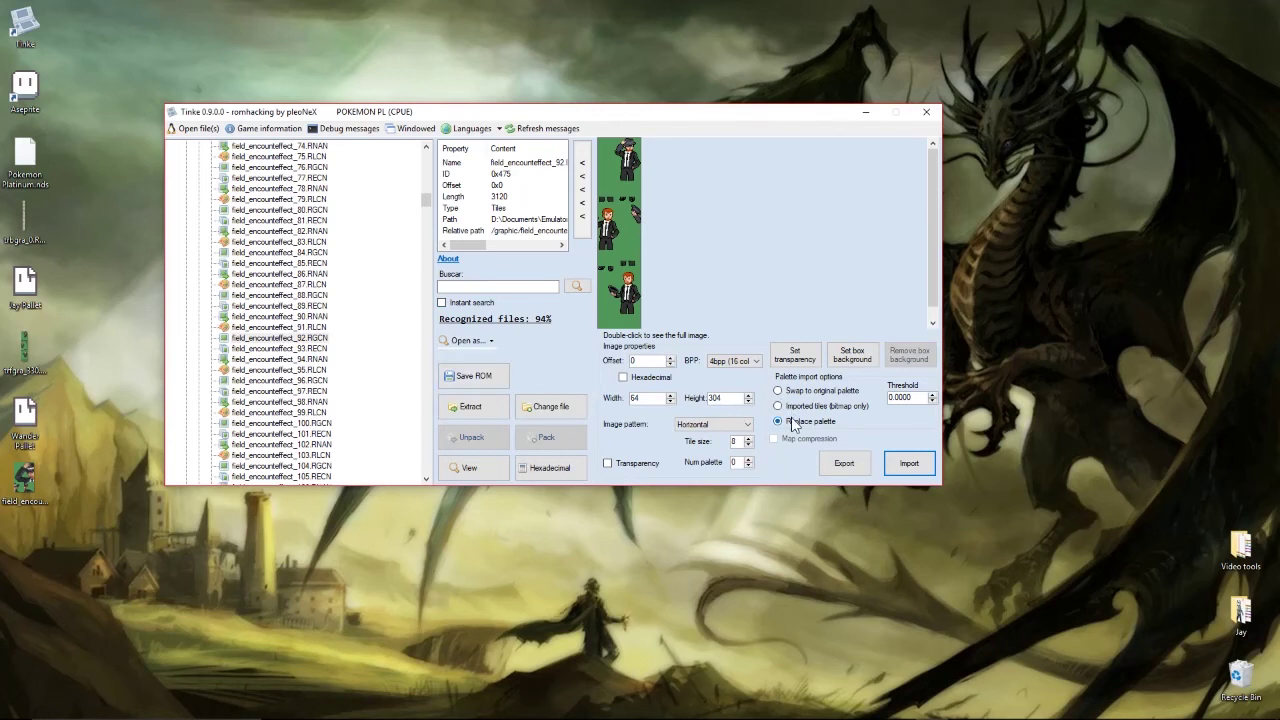
{"action": "left_click", "coordinate": [306, 329]}
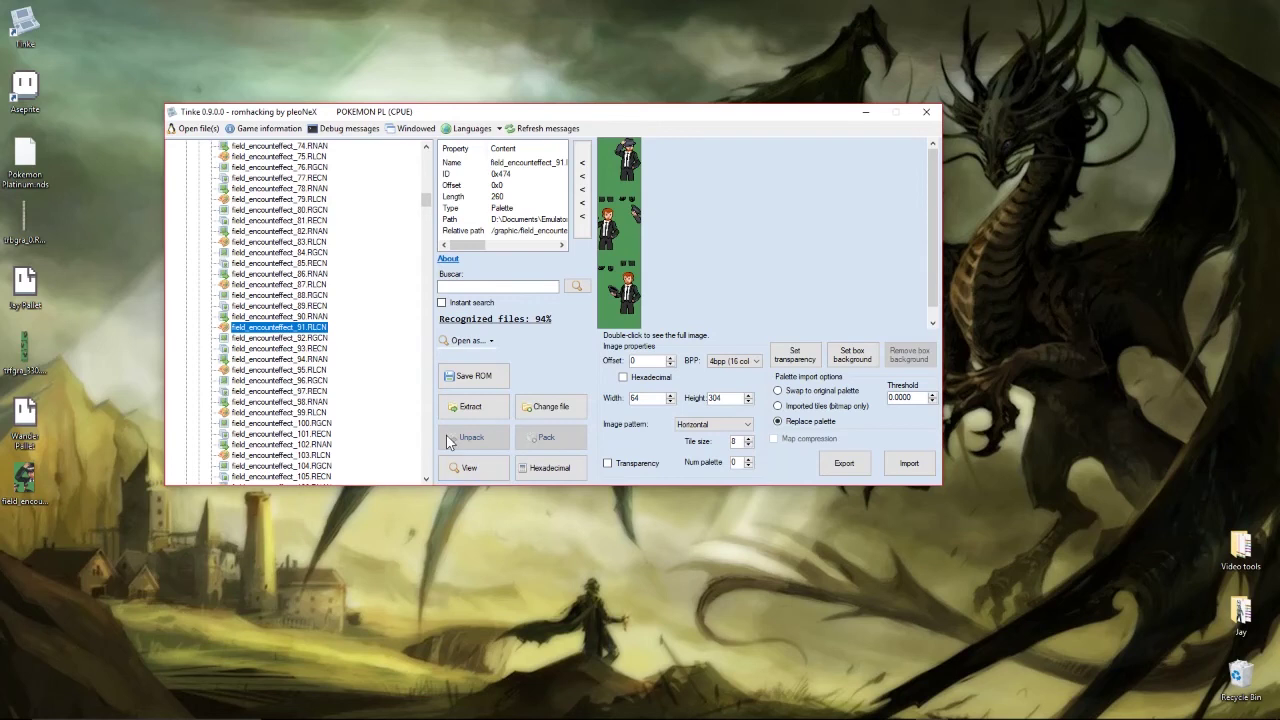
- Re-import the recoloured VS-face PNG into field_encounteffect_92, keeping the original palette
{"action": "left_click", "coordinate": [300, 338]}
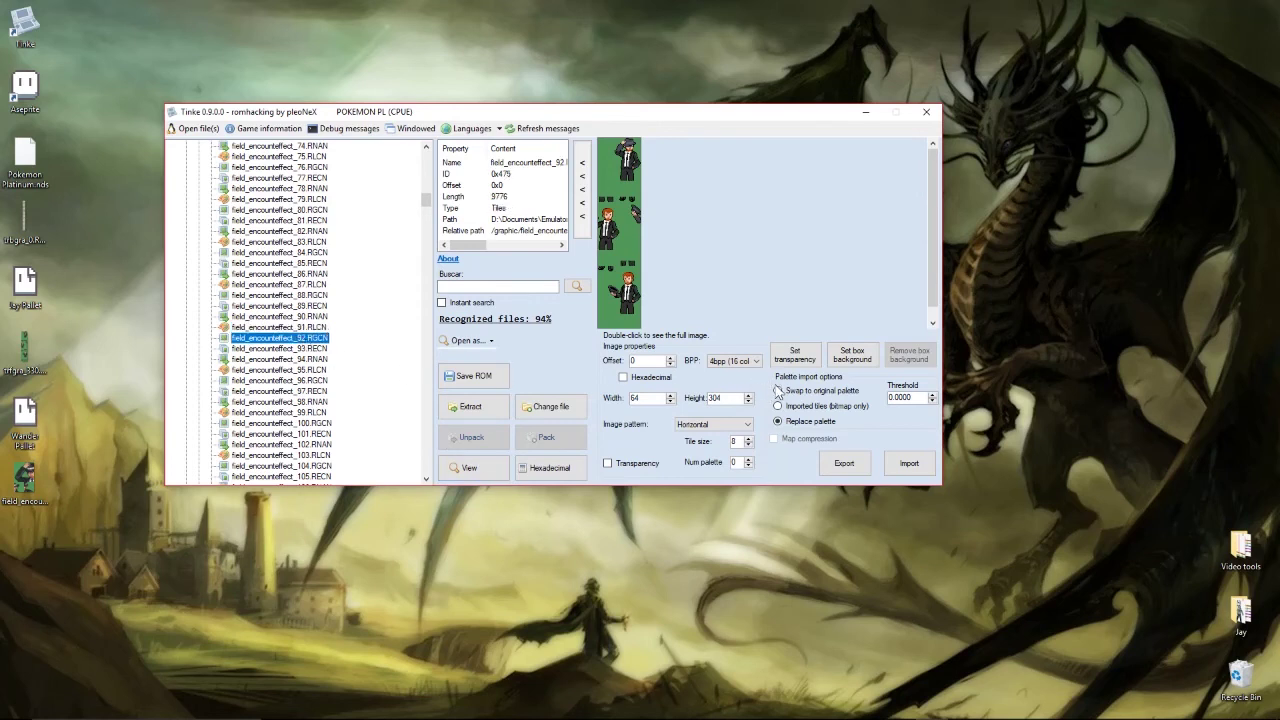
{"action": "left_click", "coordinate": [778, 390]}
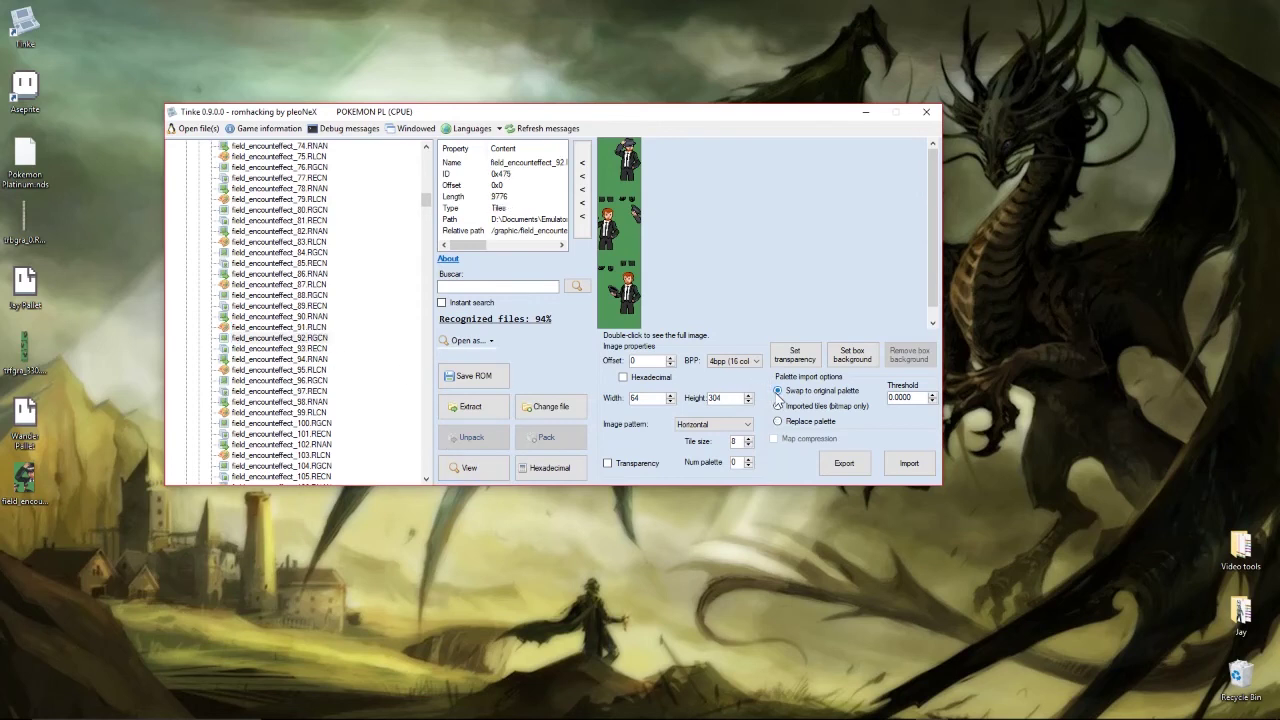
{"action": "left_click", "coordinate": [908, 464]}
{"action": "double_click", "coordinate": [349, 260]}
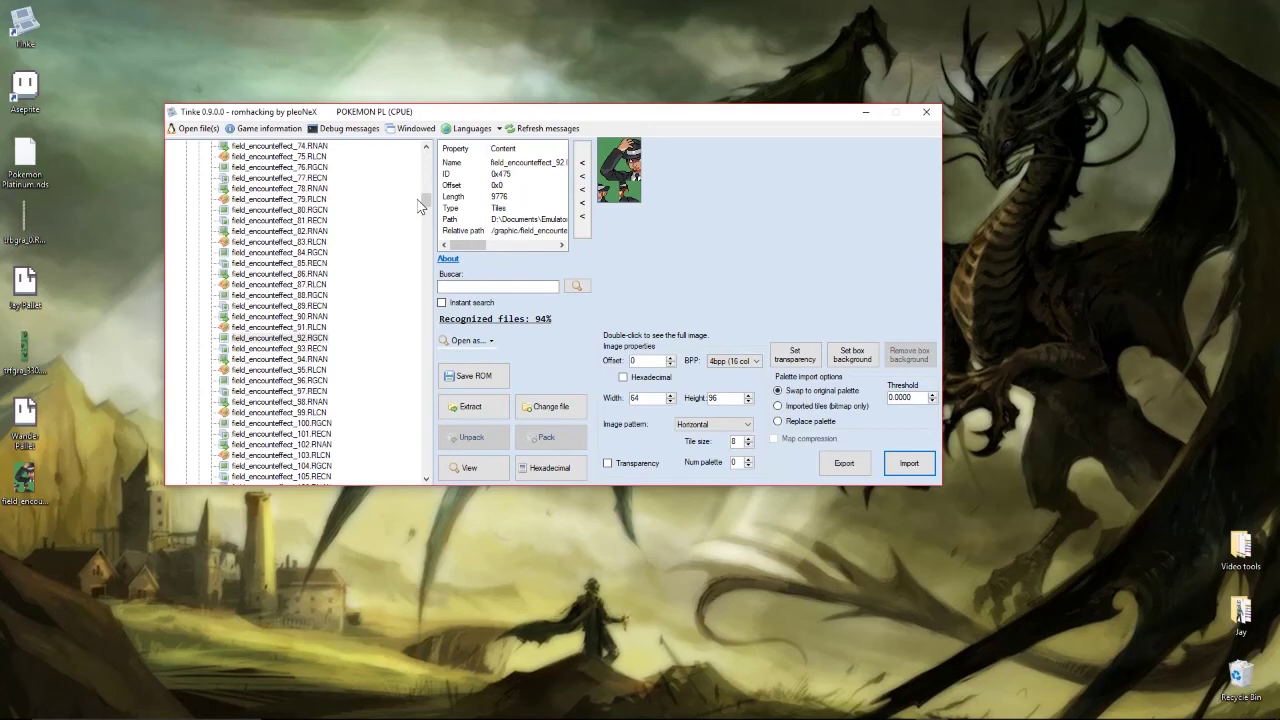
{"action": "left_click_drag", "start_coordinate": [425, 196], "coordinate": [417, 383]}
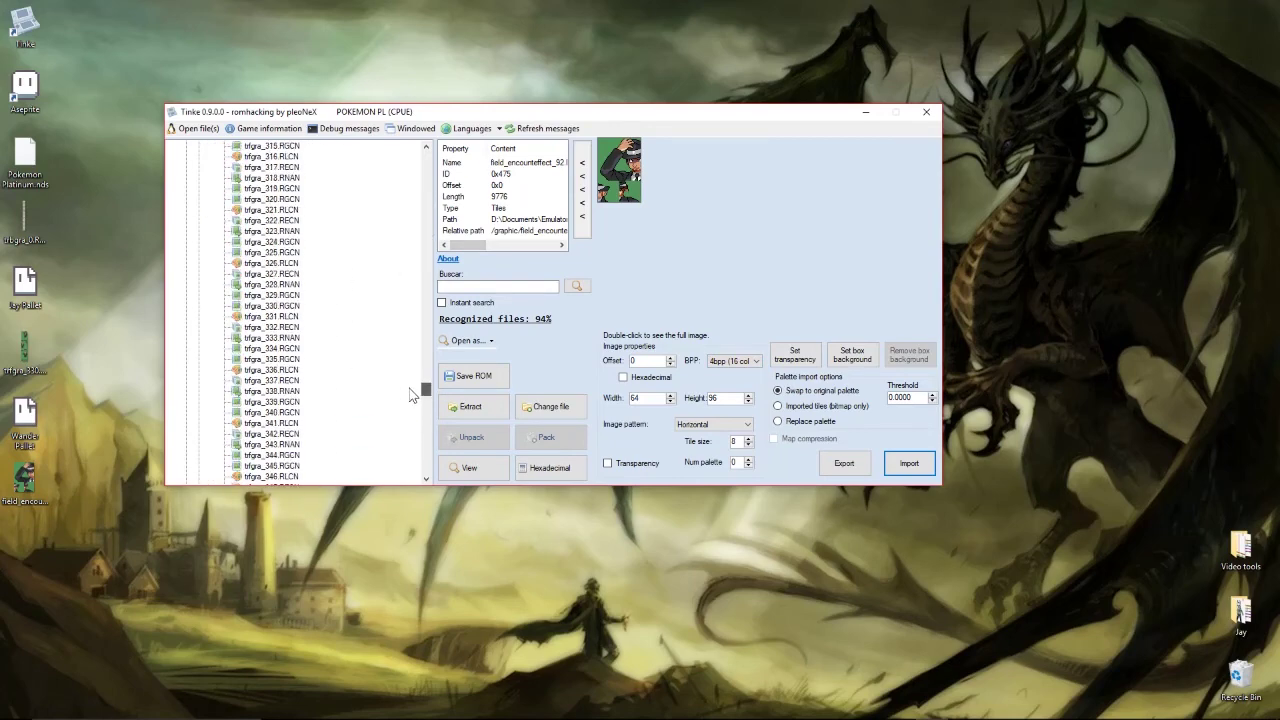
{"action": "left_click", "coordinate": [283, 318]}
{"action": "left_click", "coordinate": [272, 305]}
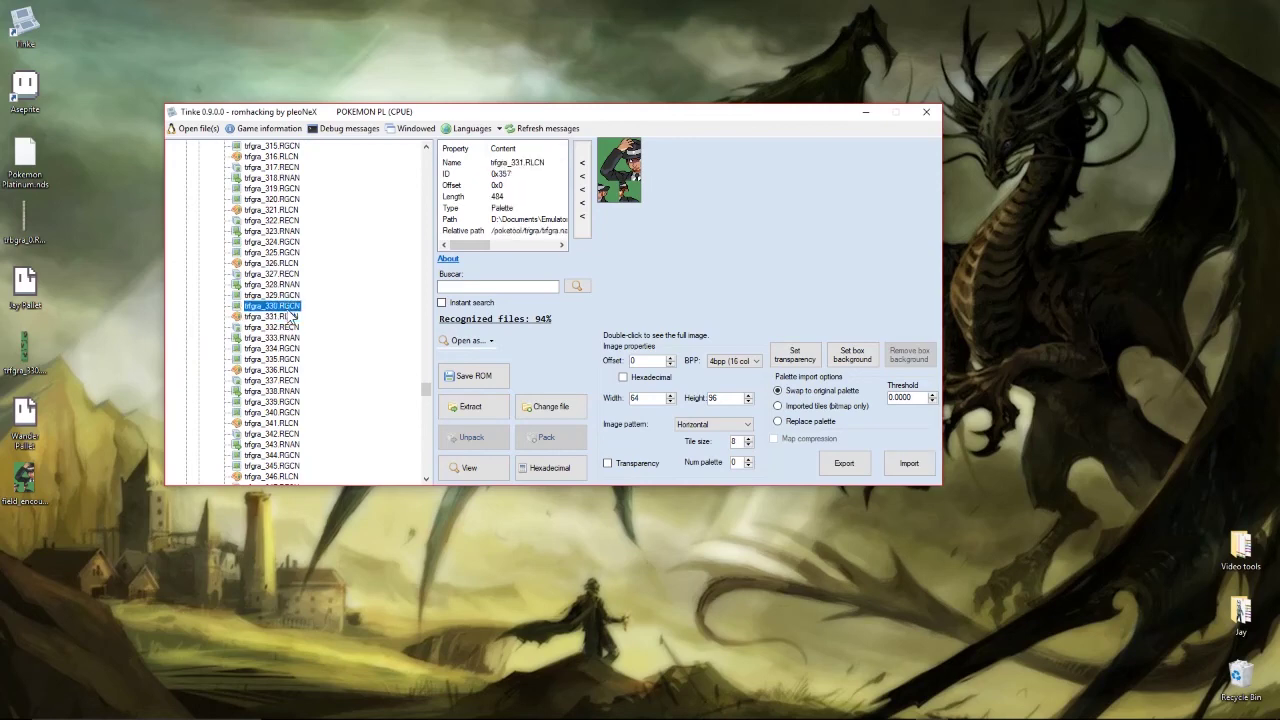
{"action": "left_click", "coordinate": [470, 467]}
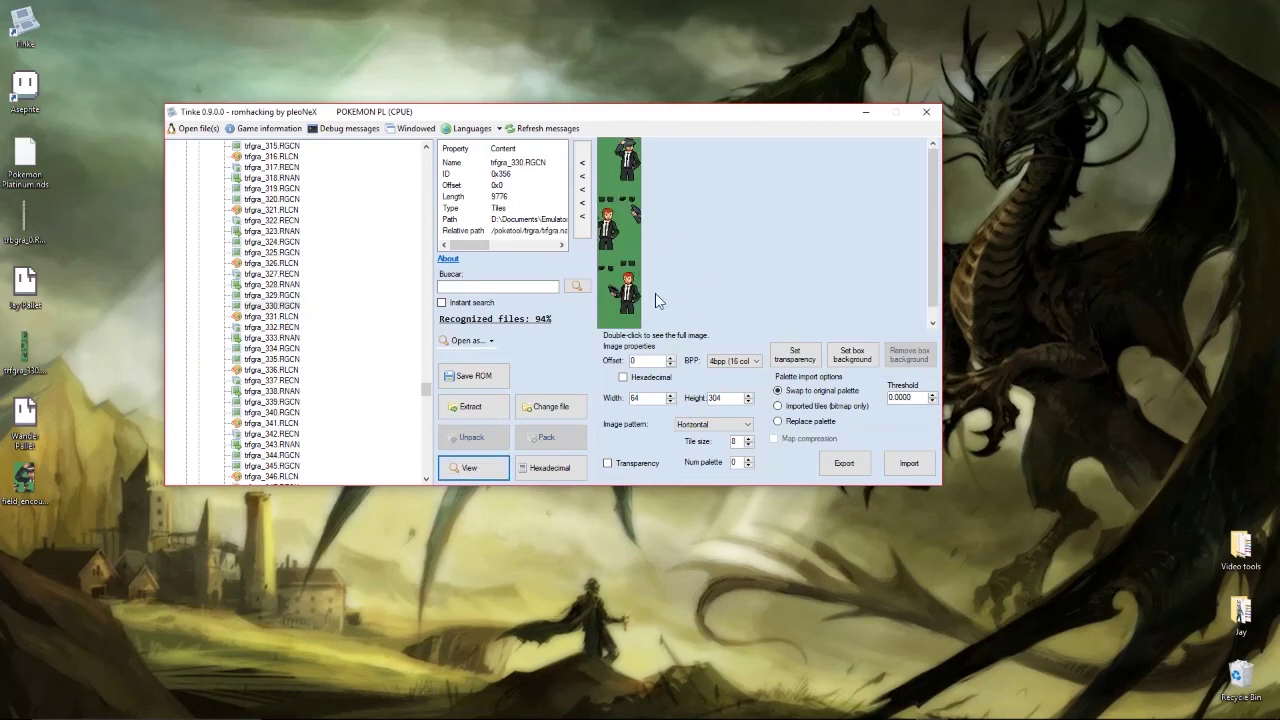
{"action": "left_click_drag", "start_coordinate": [428, 392], "coordinate": [418, 210]}
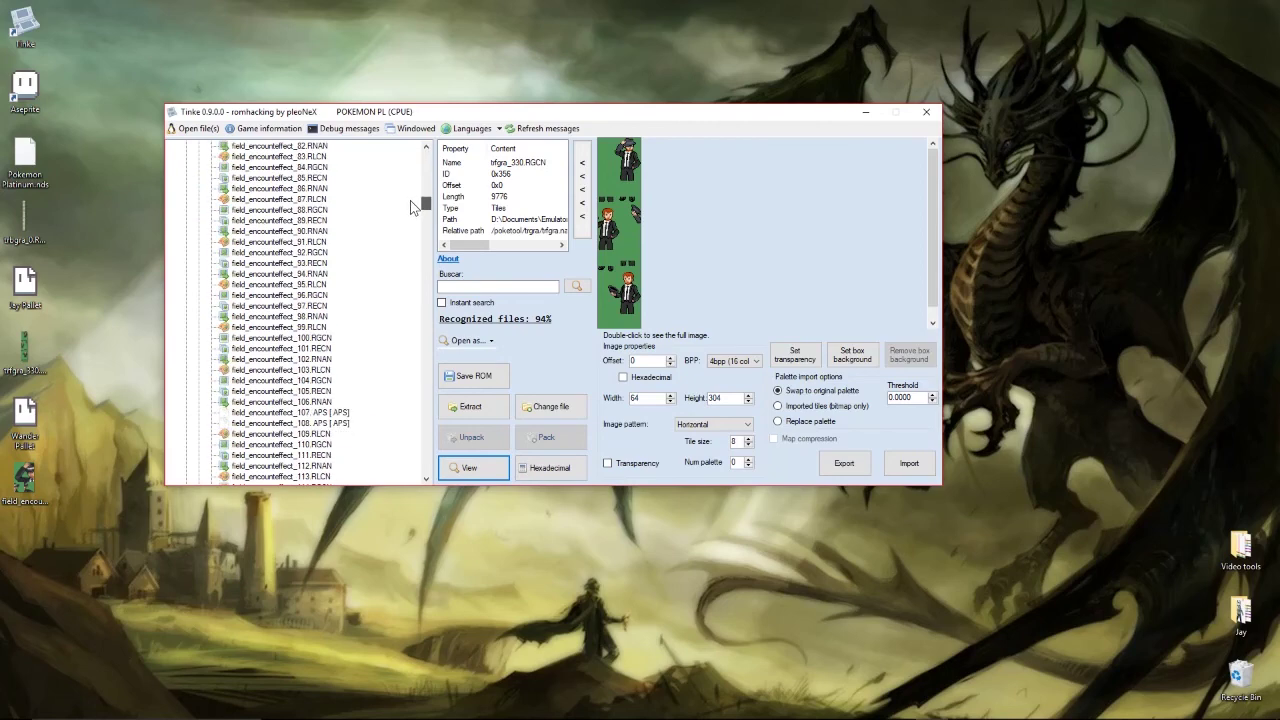
{"action": "left_click", "coordinate": [316, 253]}
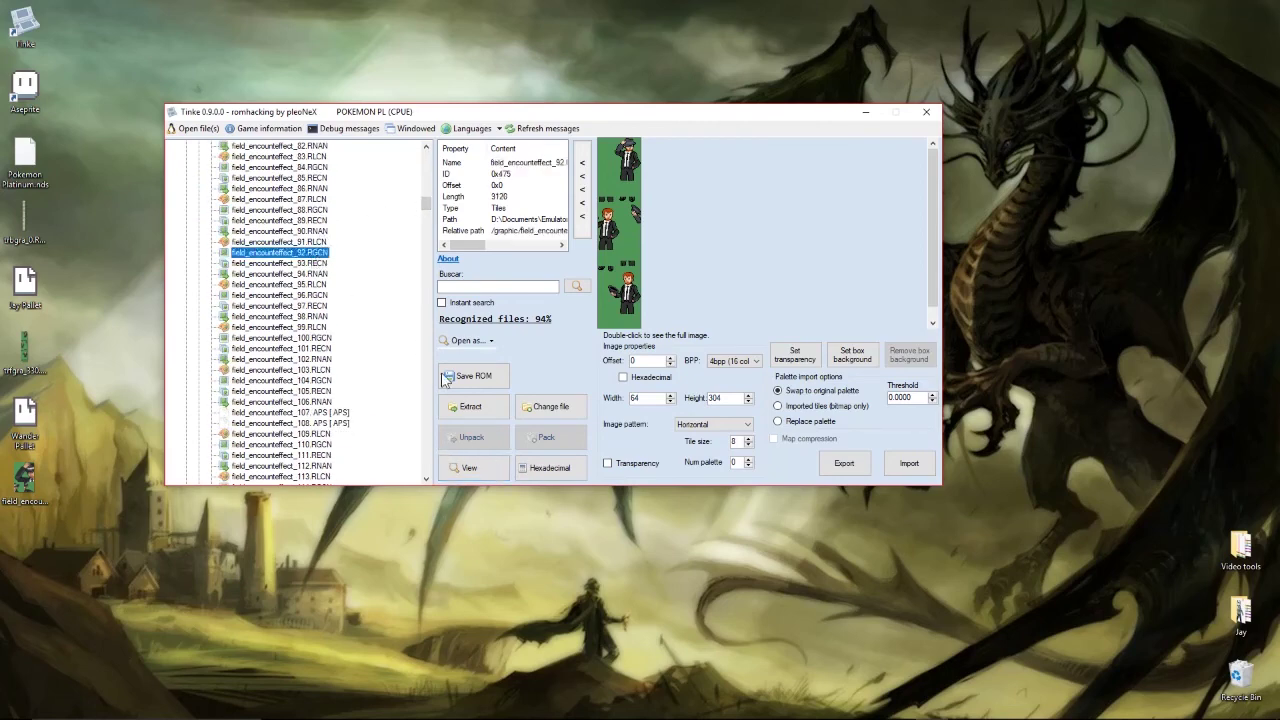
{"action": "left_click", "coordinate": [465, 470]}
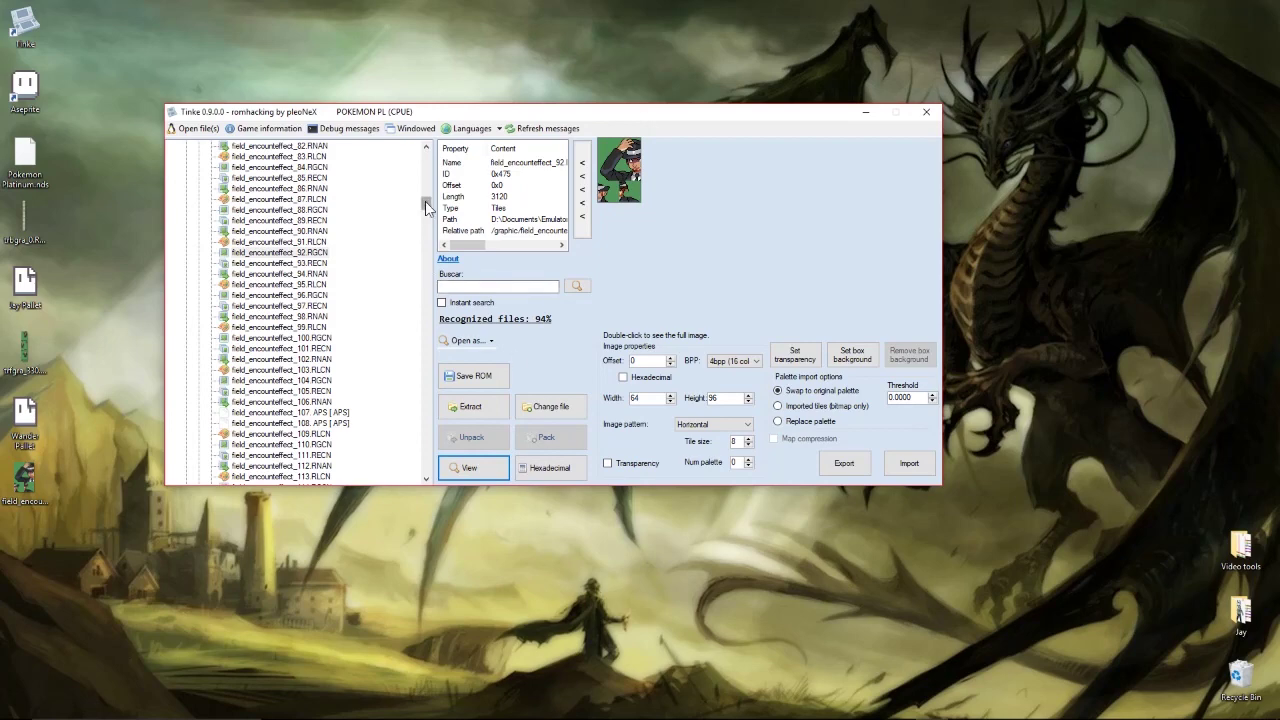
{"action": "left_click_drag", "start_coordinate": [426, 203], "coordinate": [430, 395]}
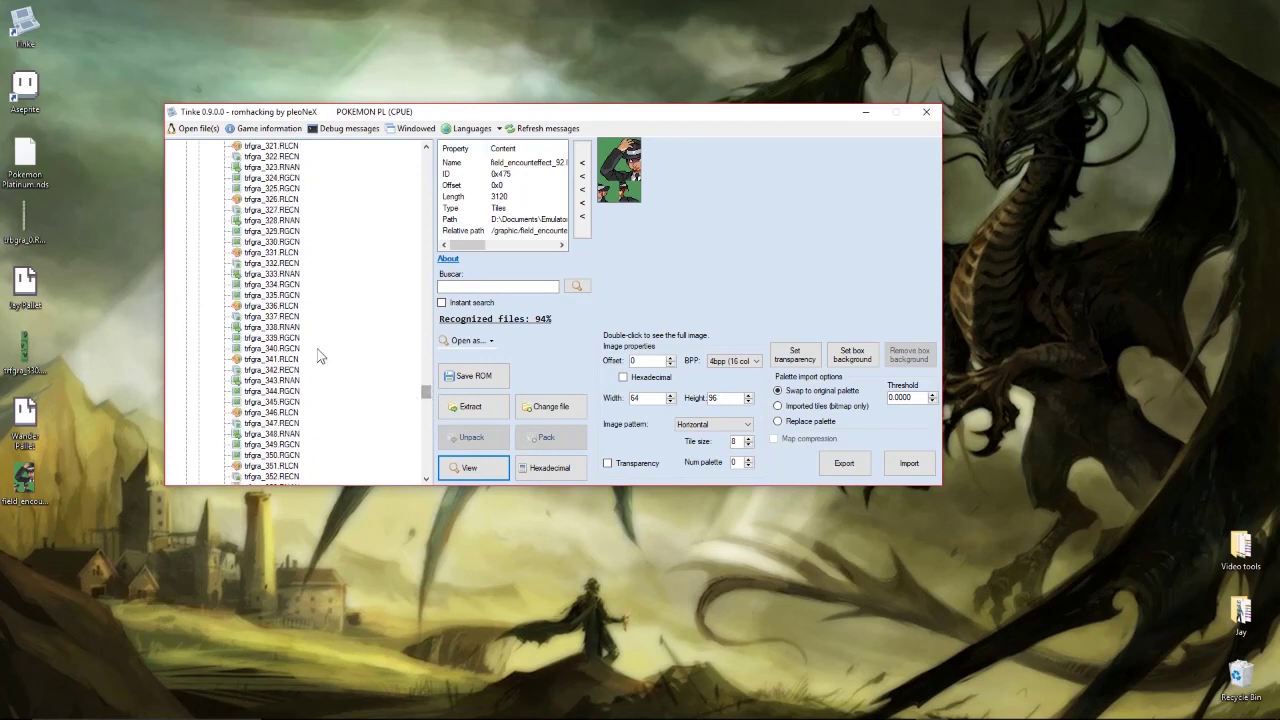
{"action": "left_click", "coordinate": [285, 254]}
{"action": "left_click", "coordinate": [285, 242]}
{"action": "left_click", "coordinate": [472, 468]}
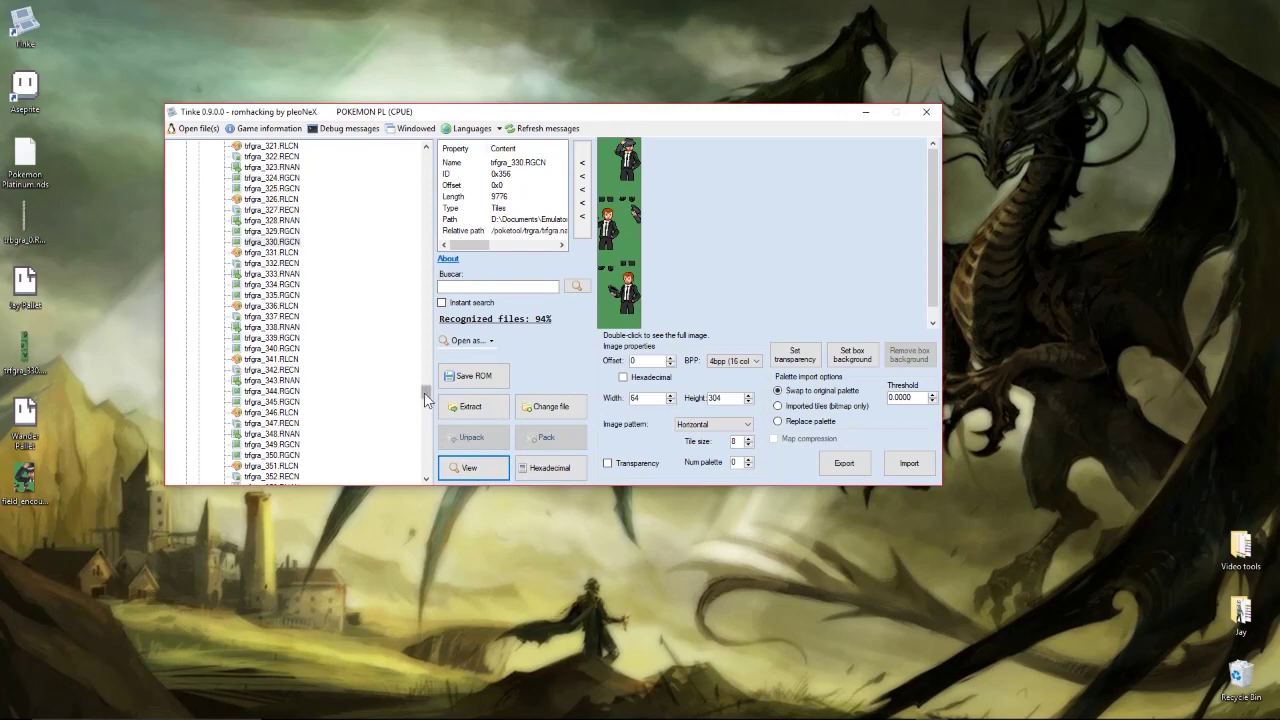
{"action": "left_click_drag", "start_coordinate": [428, 395], "coordinate": [426, 330]}
{"action": "left_click_drag", "start_coordinate": [426, 237], "coordinate": [426, 200]}
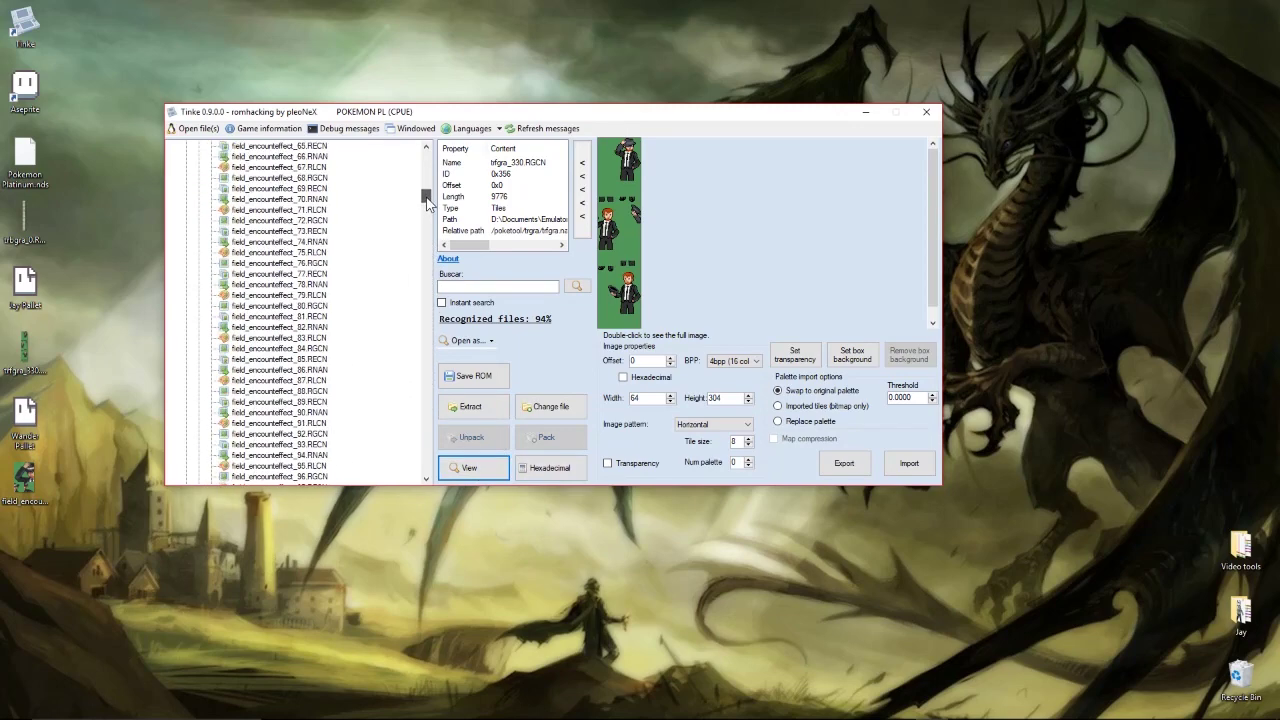
{"action": "left_click", "coordinate": [322, 434]}
{"action": "left_click", "coordinate": [466, 474]}
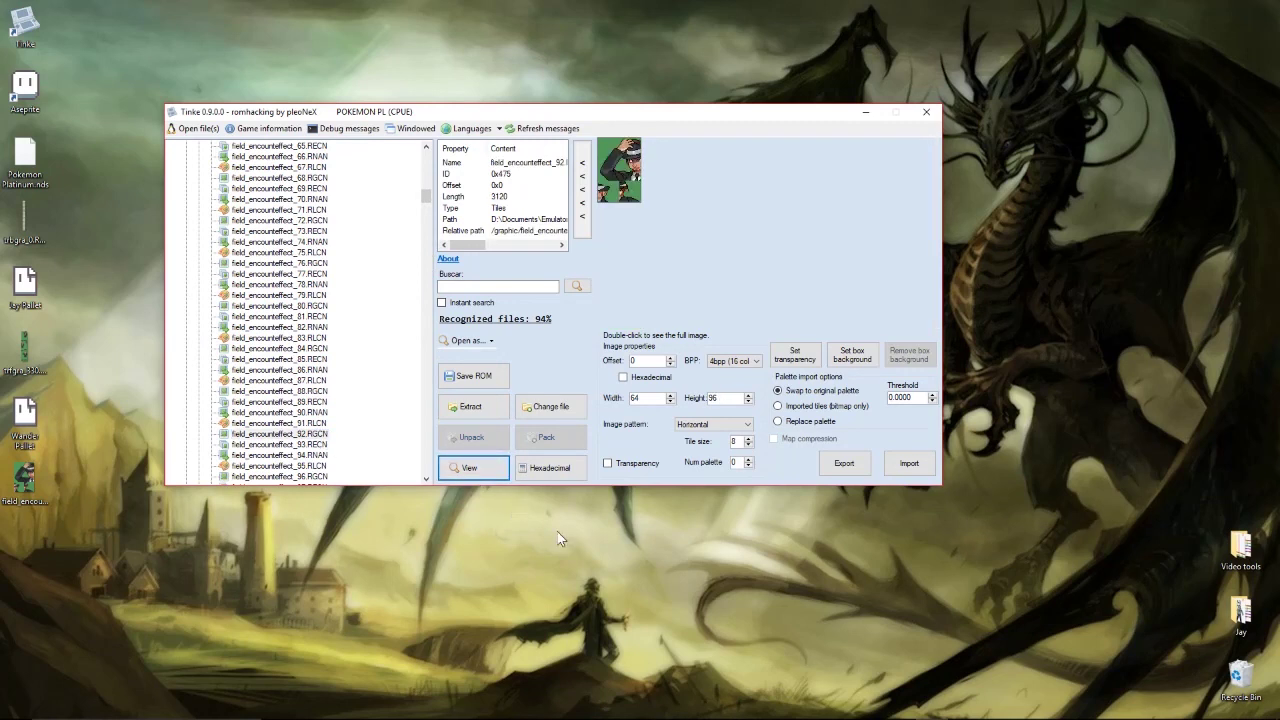
{"action": "scroll", "coordinate": [493, 474], "scroll_direction": "down", "scroll_amount": 6}
{"action": "left_click", "coordinate": [493, 474]}
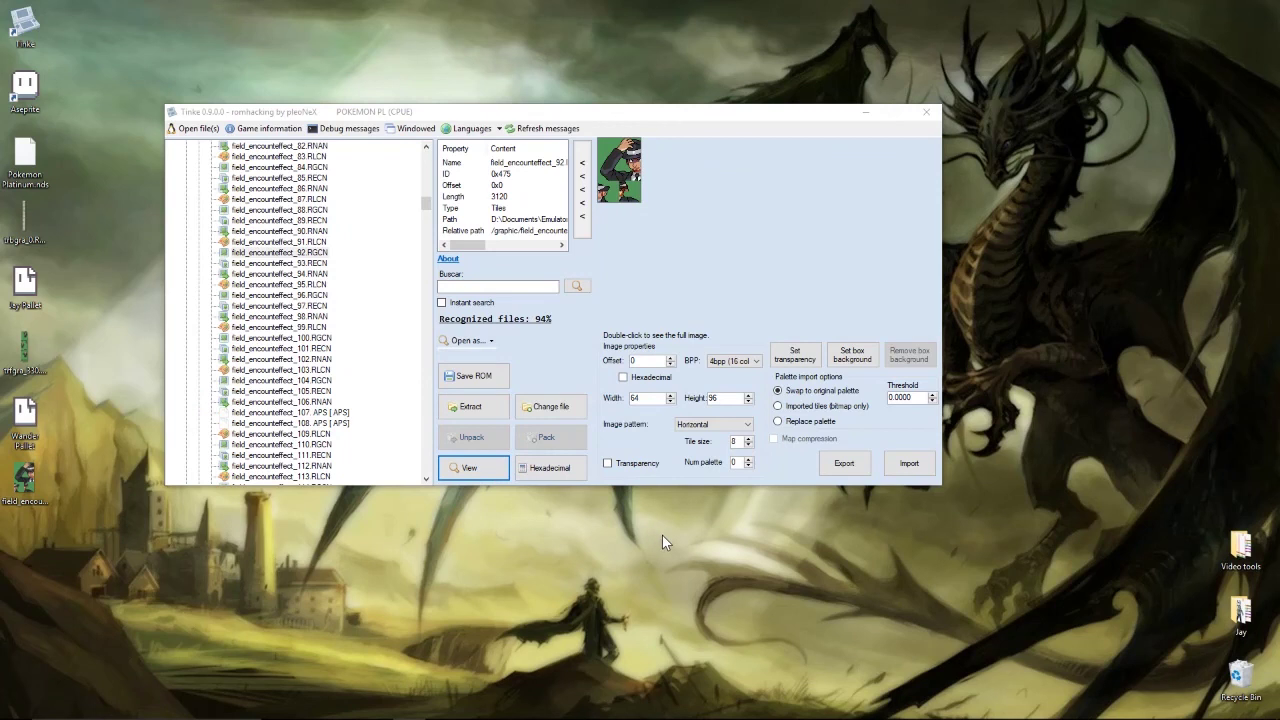